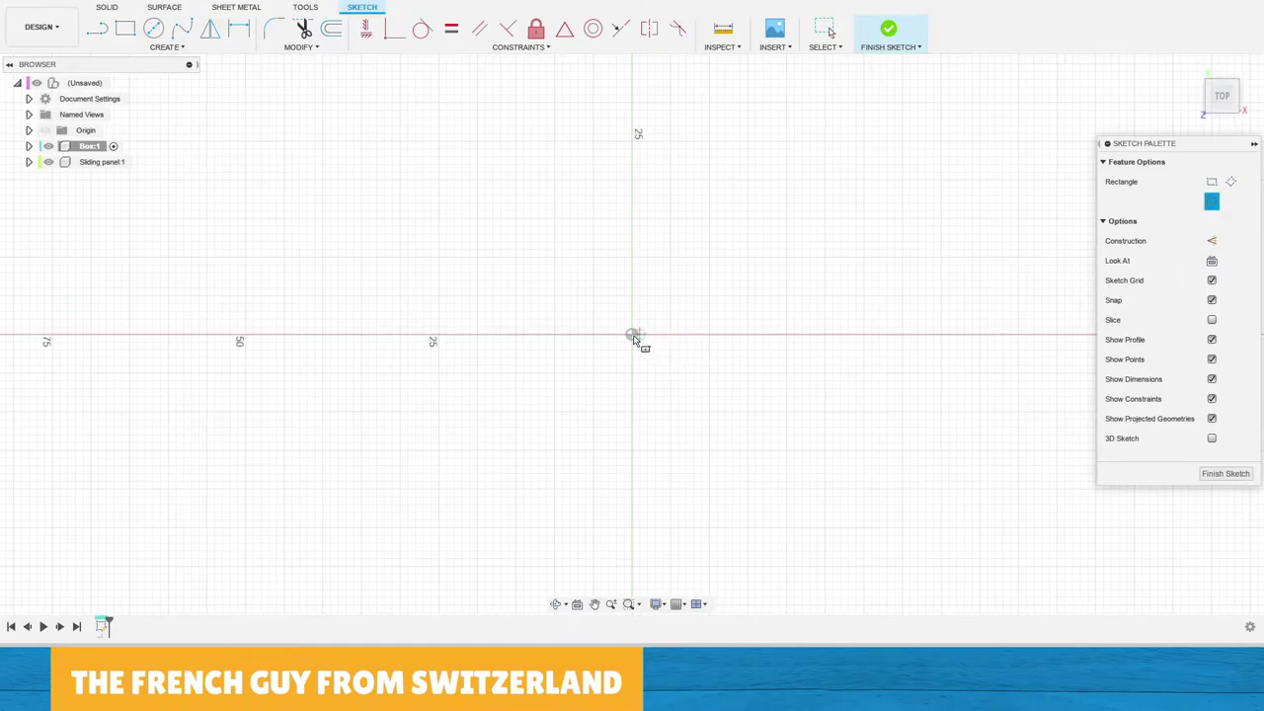
Draw a center rectangle from the origin, 50 mm wide and about 28 mm high.
{"action": "left_click", "coordinate": [631, 336]}
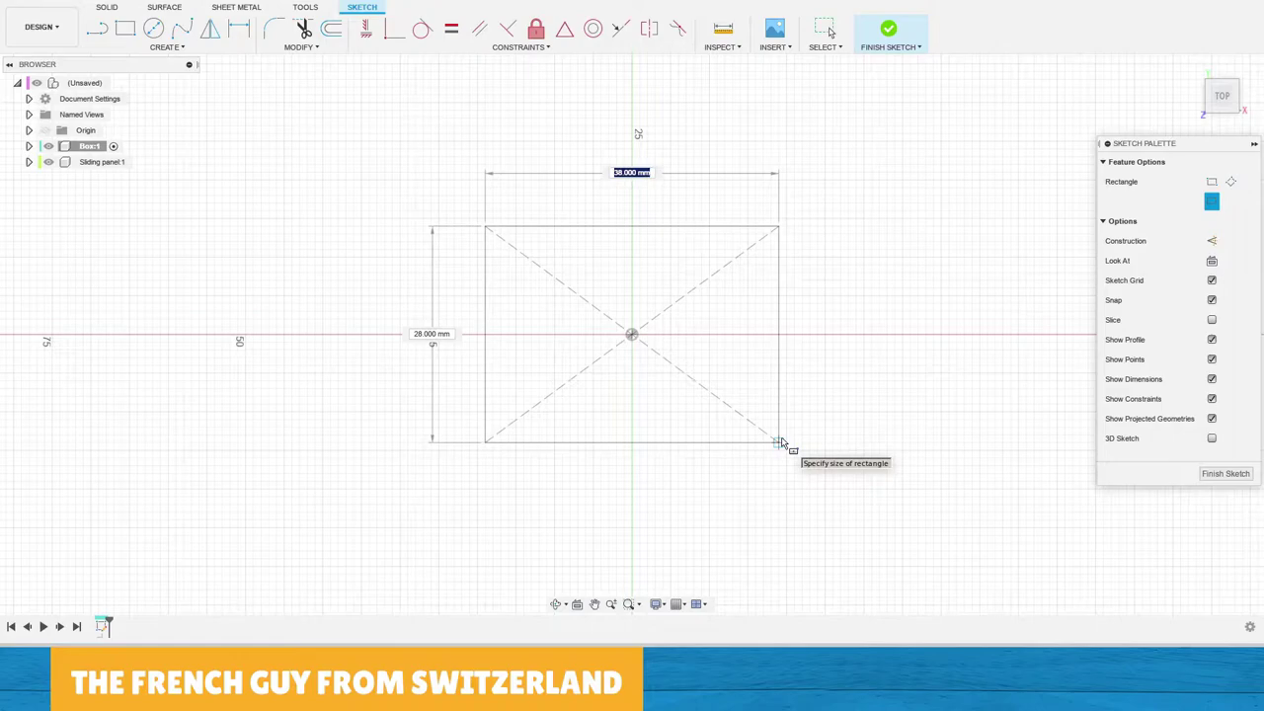
{"action": "type", "text": "50"}
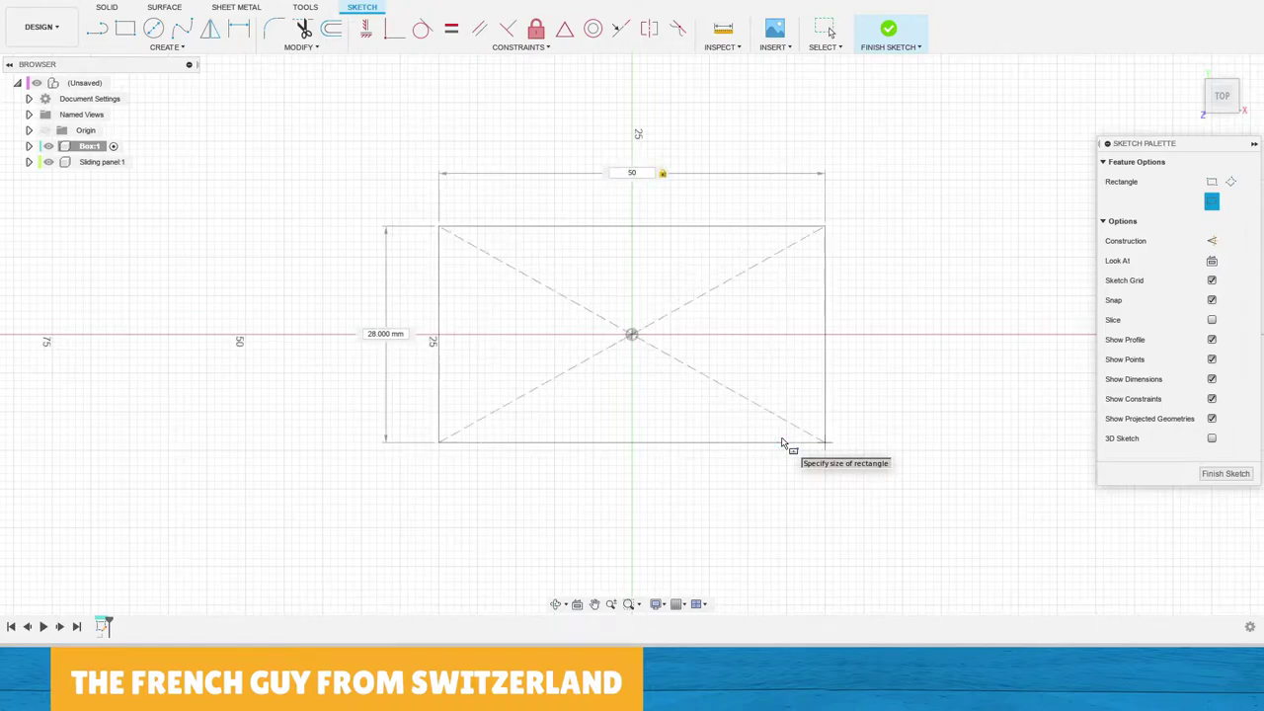
{"action": "key", "text": "Tab"}
{"action": "key", "text": "Return"}
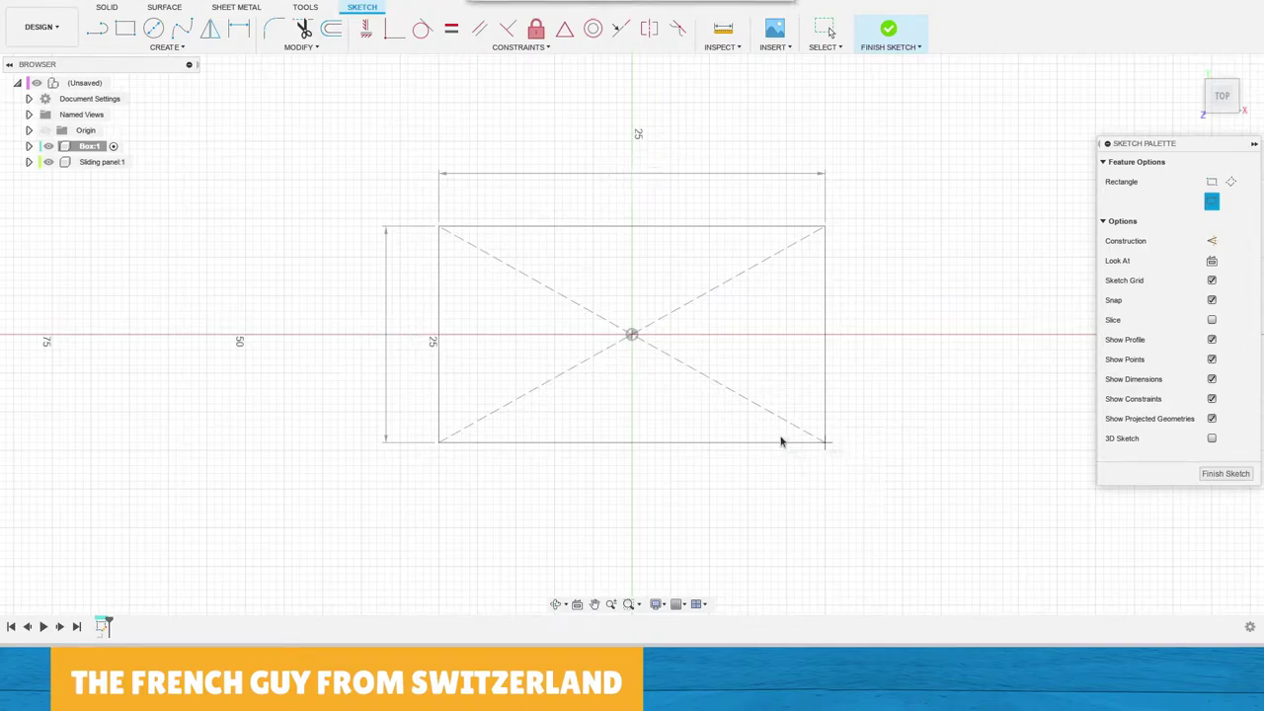
{"action": "key", "text": "Escape"}
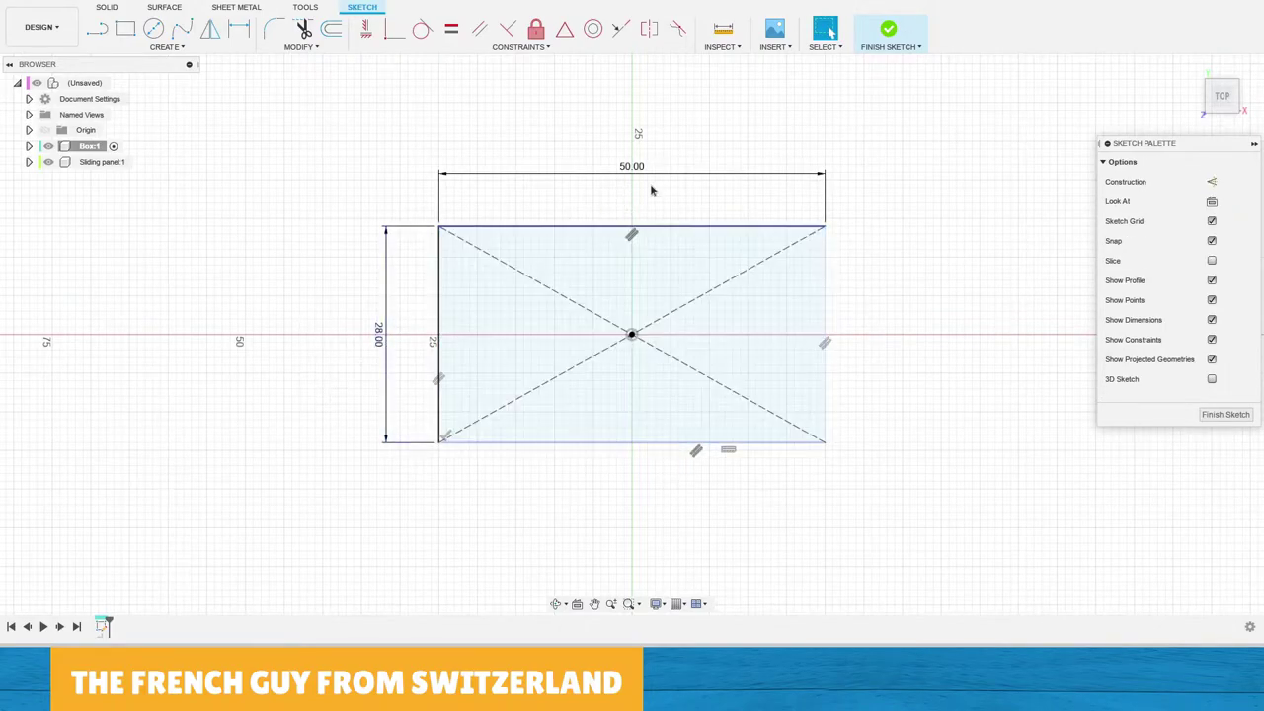
{"action": "left_click", "coordinate": [689, 431]}
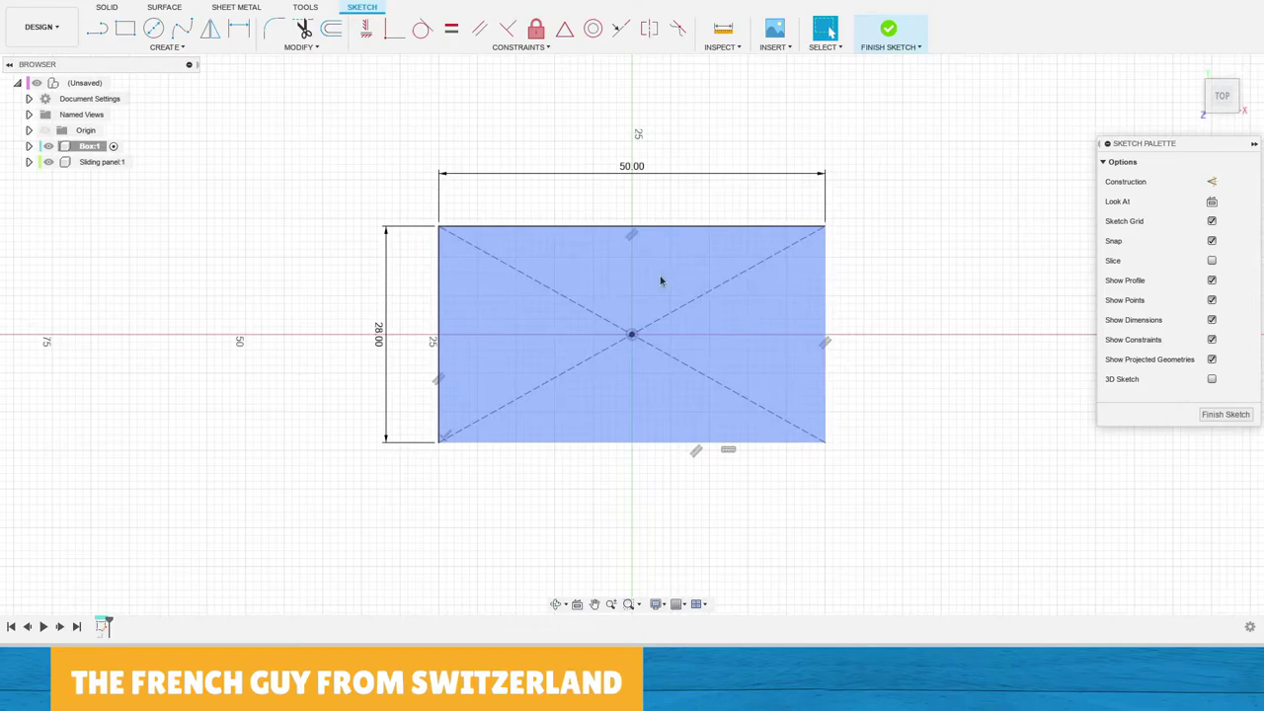
{"action": "left_click", "coordinate": [794, 190]}
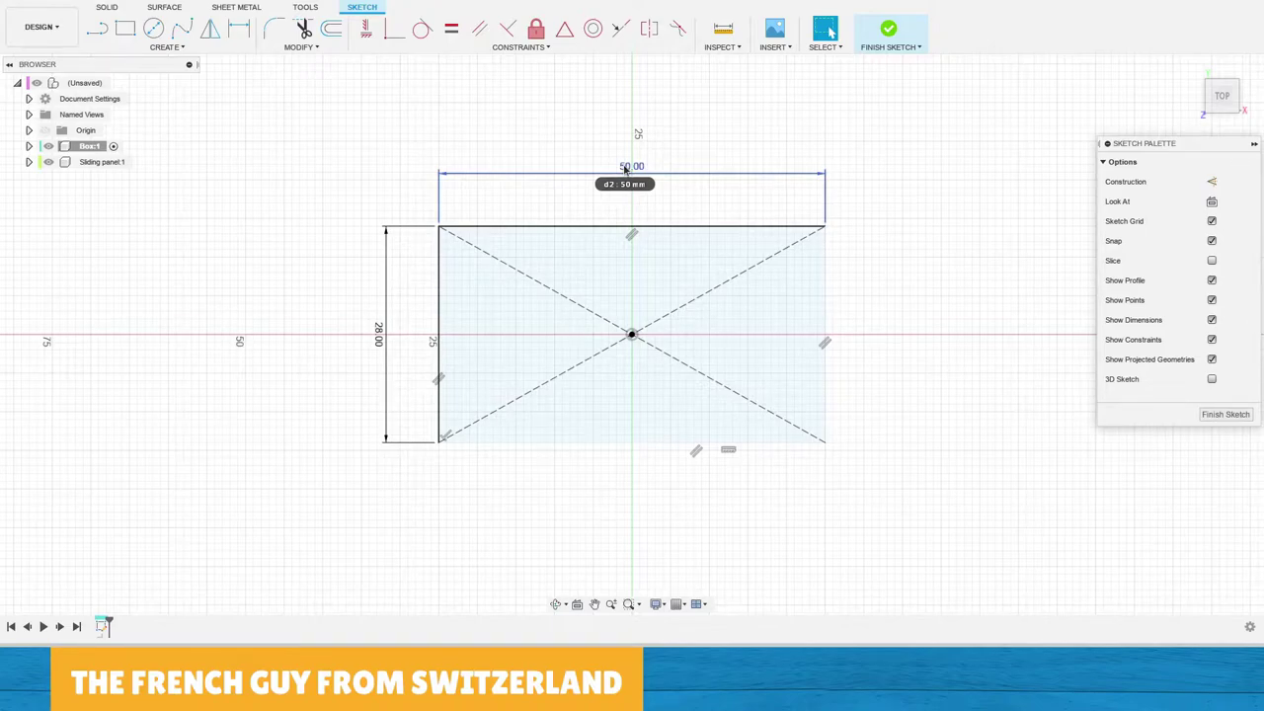
Set the rectangle's height to the width parameter d2 so both sides stay equal.
{"action": "double_click", "coordinate": [381, 340]}
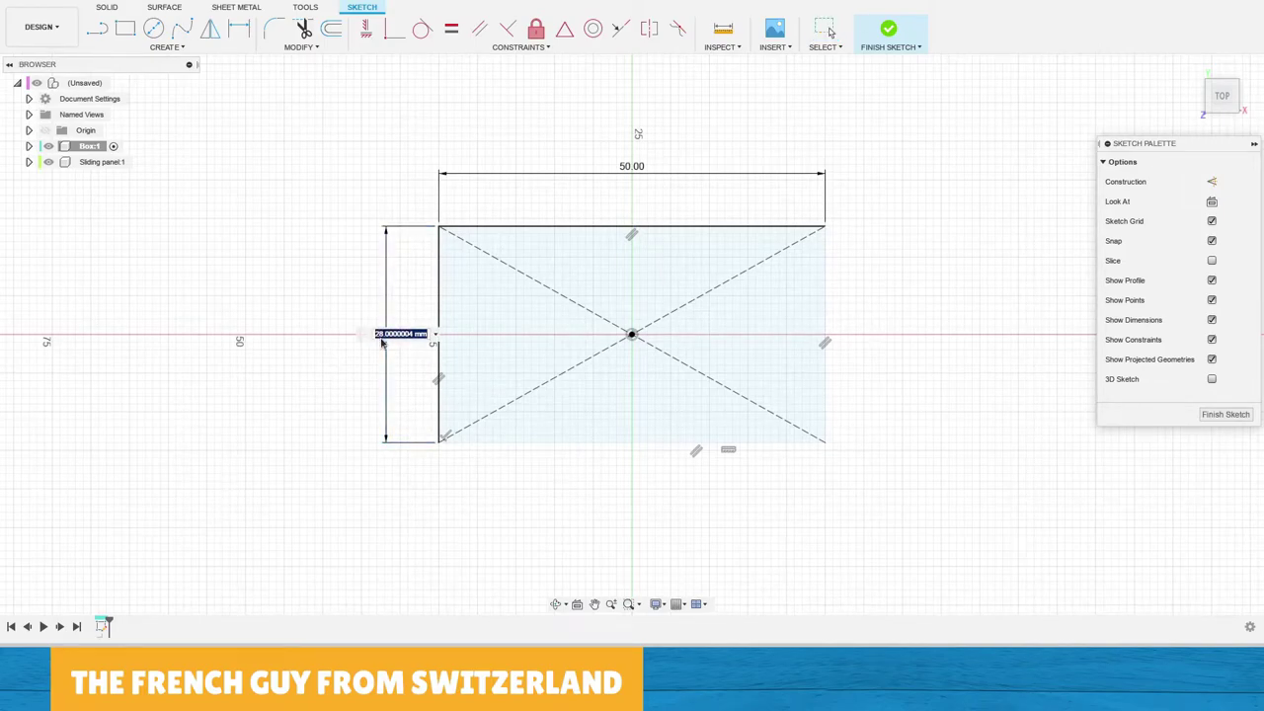
{"action": "type", "text": "d2"}
{"action": "key", "text": "Return"}
{"action": "scroll", "coordinate": [632, 234], "scroll_direction": "down", "scroll_amount": 2}
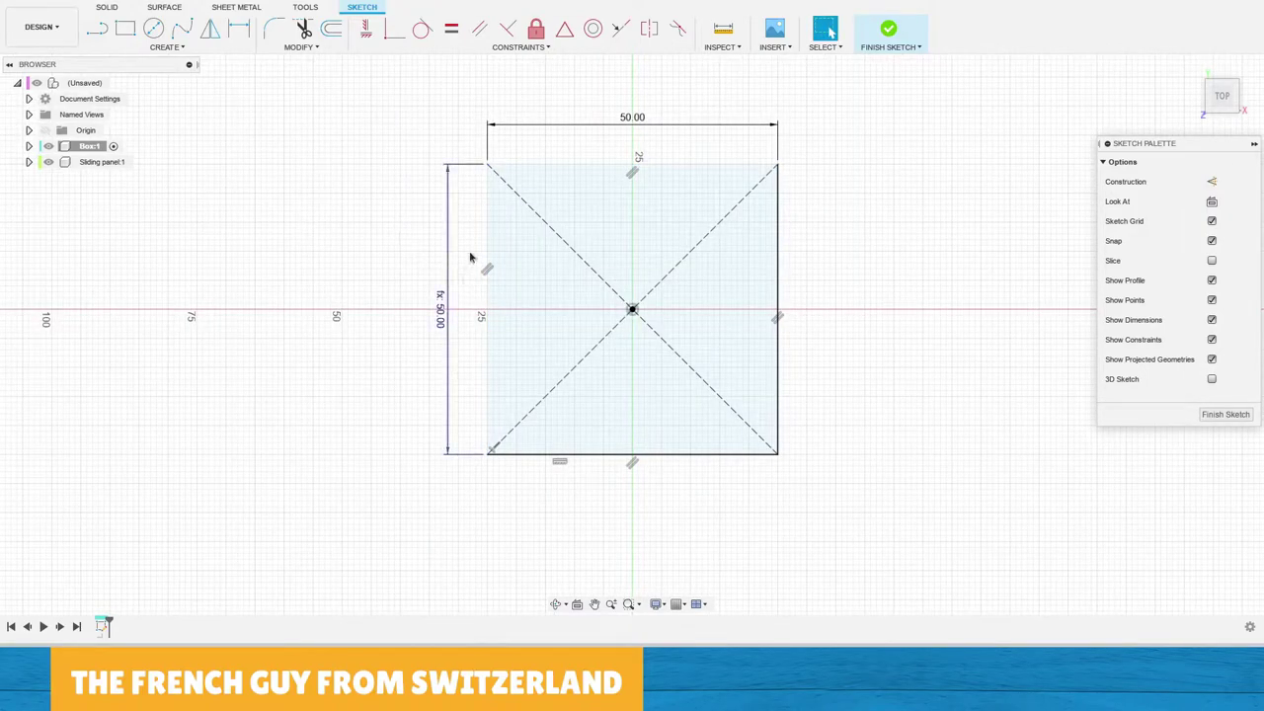
Try a width of 60 mm on the square to test the linked height, and restore it to 50 mm.
{"action": "double_click", "coordinate": [632, 116]}
{"action": "type", "text": "60"}
{"action": "key", "text": "Return"}
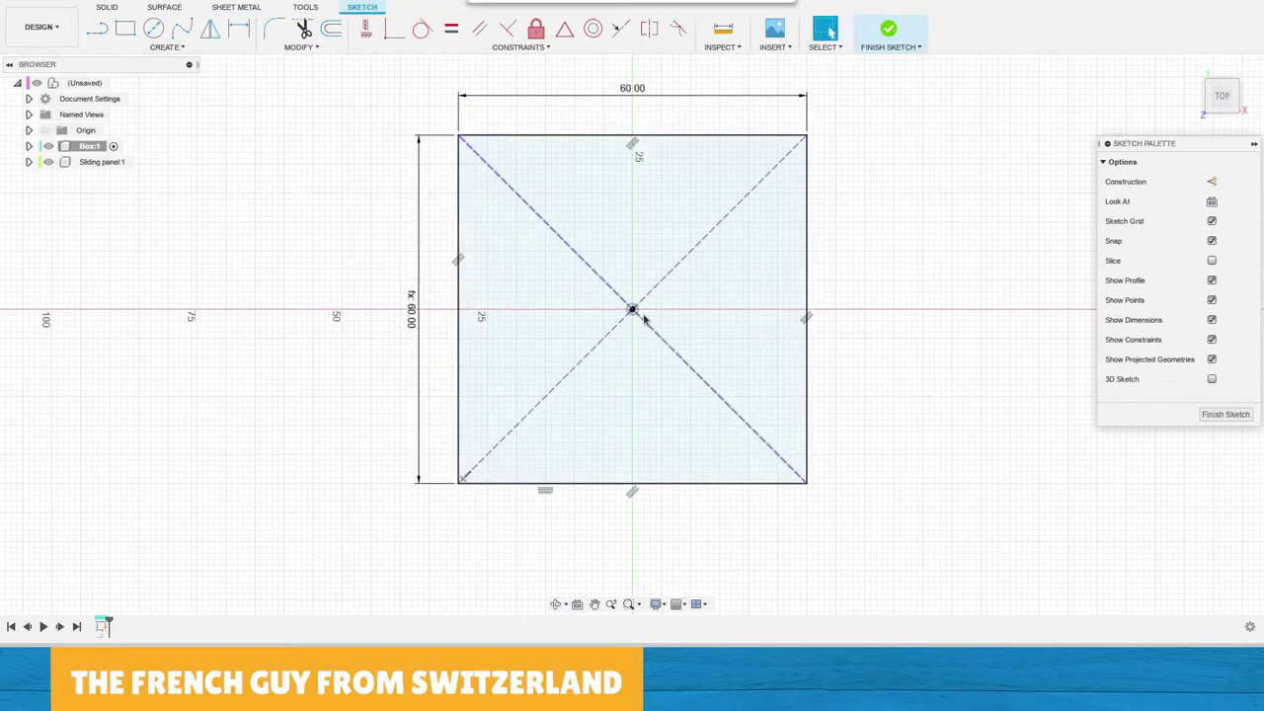
{"action": "double_click", "coordinate": [632, 88]}
{"action": "type", "text": "15"}
{"action": "key", "text": "Escape"}
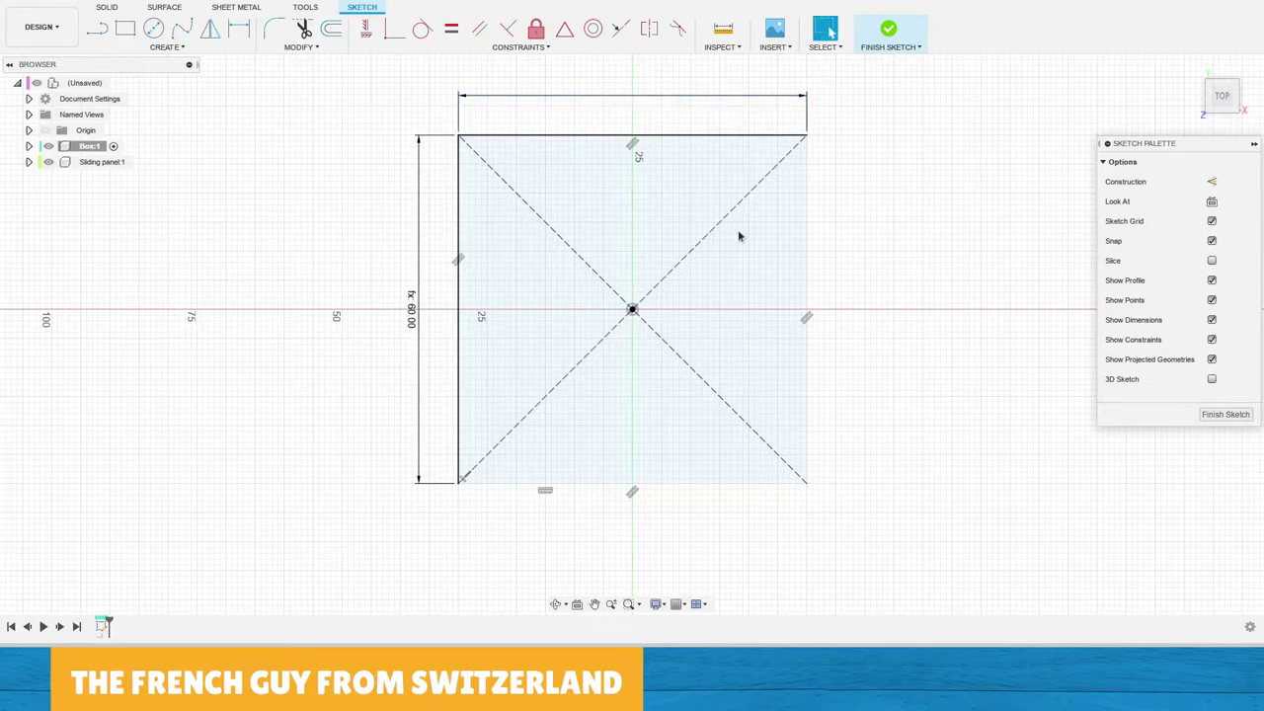
Finish the sketch and extrude the square profile by d2 as a new body.
{"action": "left_click", "coordinate": [889, 28]}
{"action": "middle_click_drag", "start_coordinate": [846, 294], "coordinate": [757, 225]}
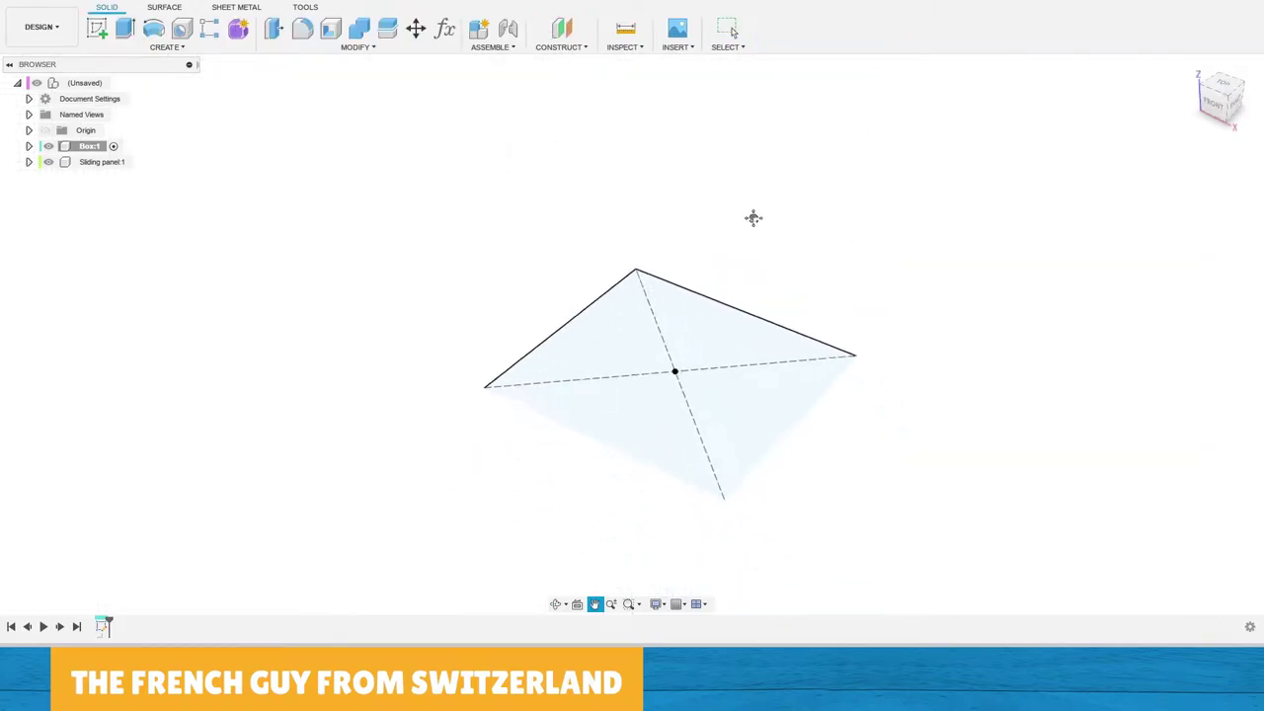
{"action": "left_click", "coordinate": [585, 316]}
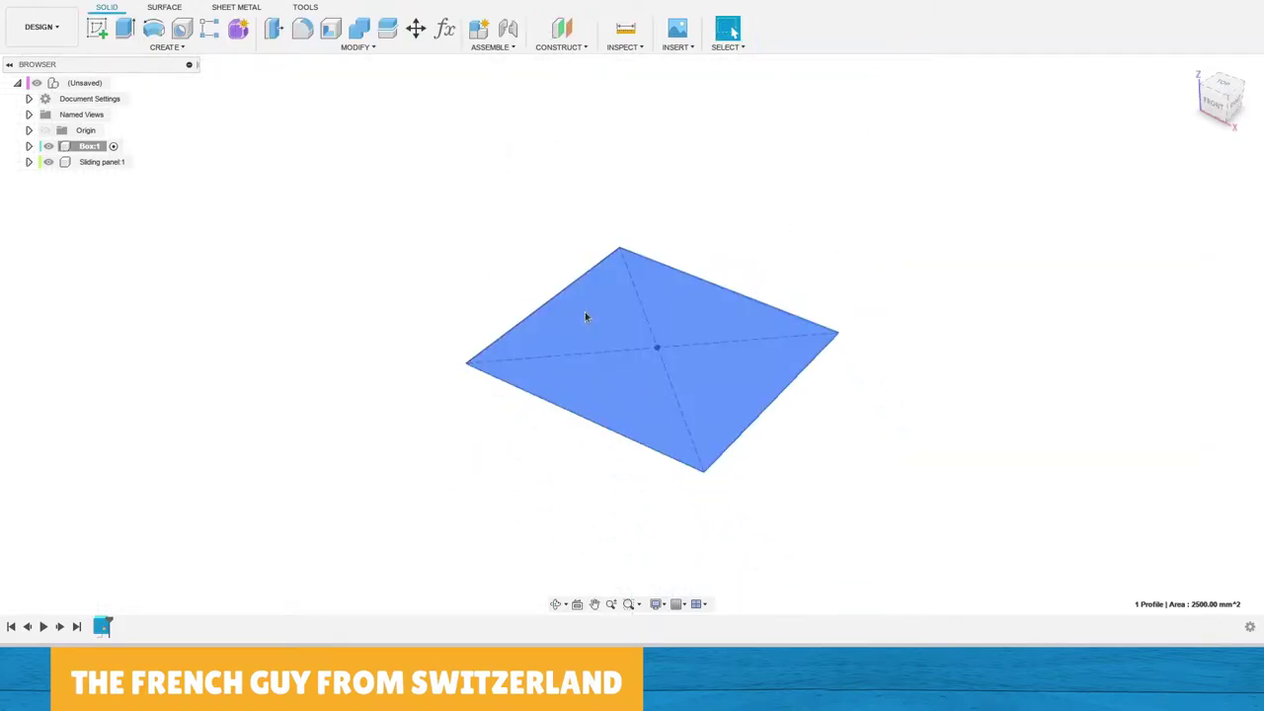
{"action": "key", "text": "e"}
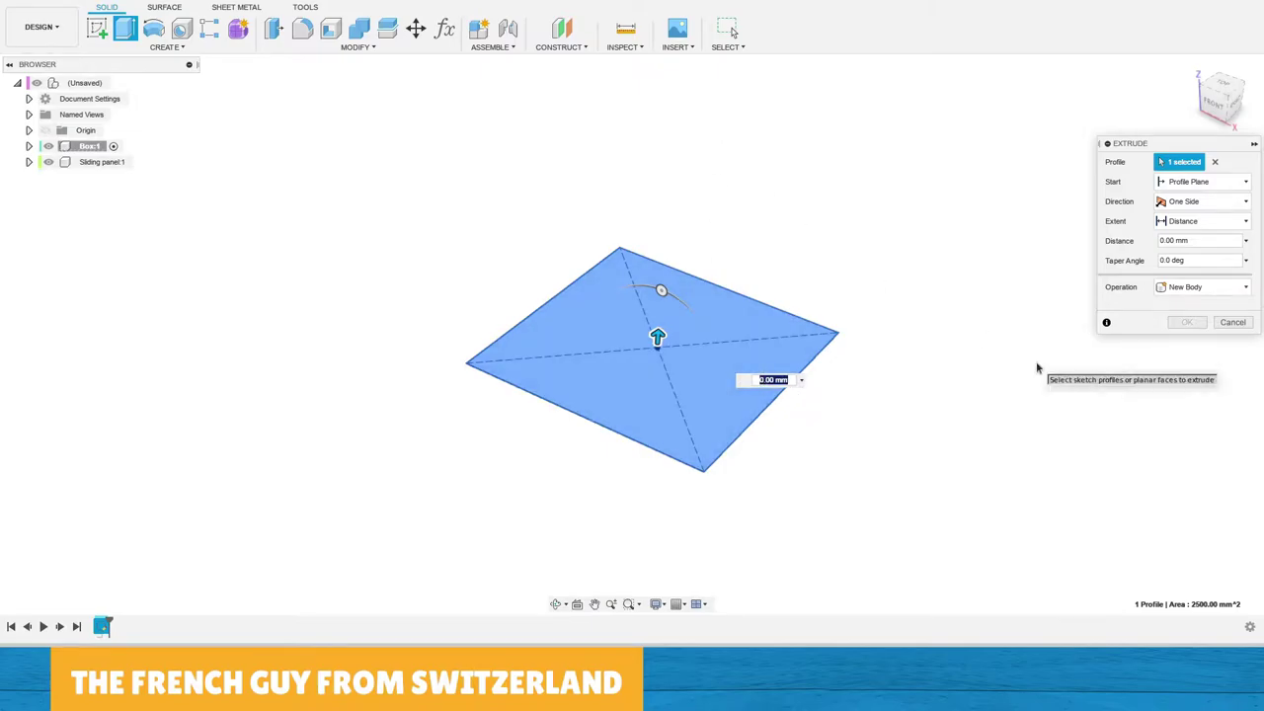
{"action": "type", "text": "50"}
{"action": "key", "text": "Return"}
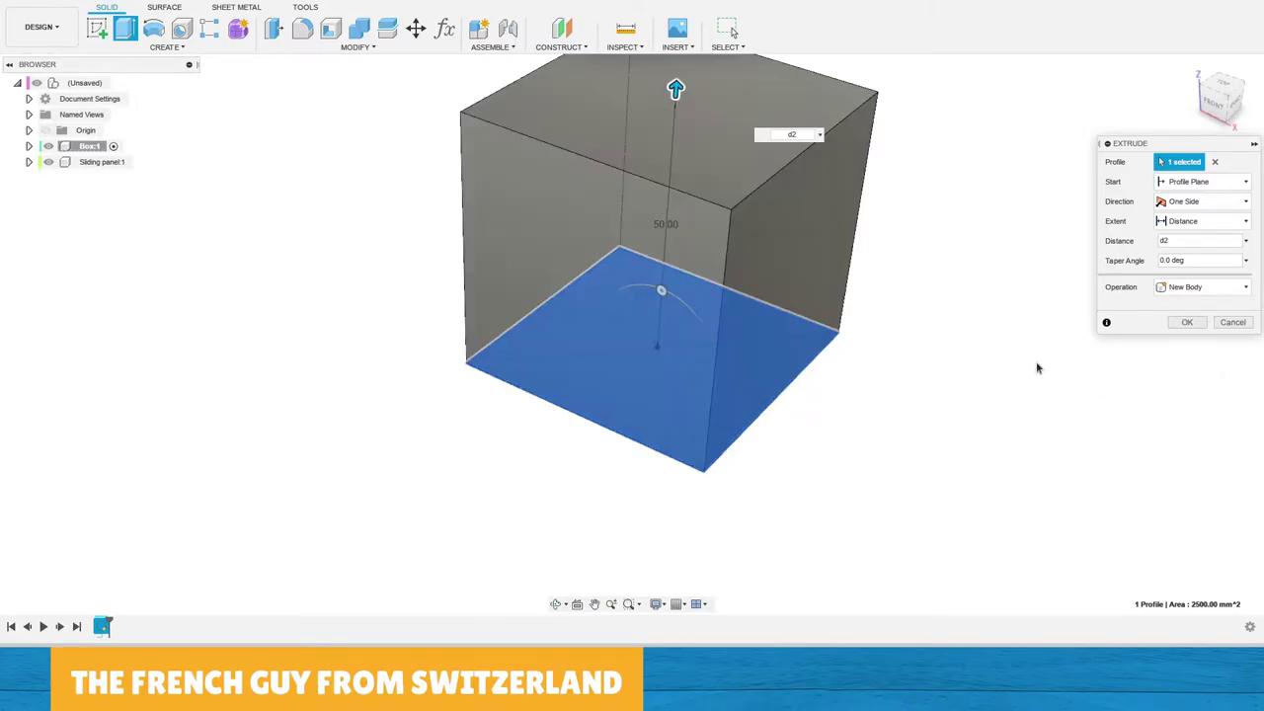
{"action": "key", "text": "Return"}
{"action": "middle_click_drag", "start_coordinate": [855, 254], "coordinate": [783, 307]}
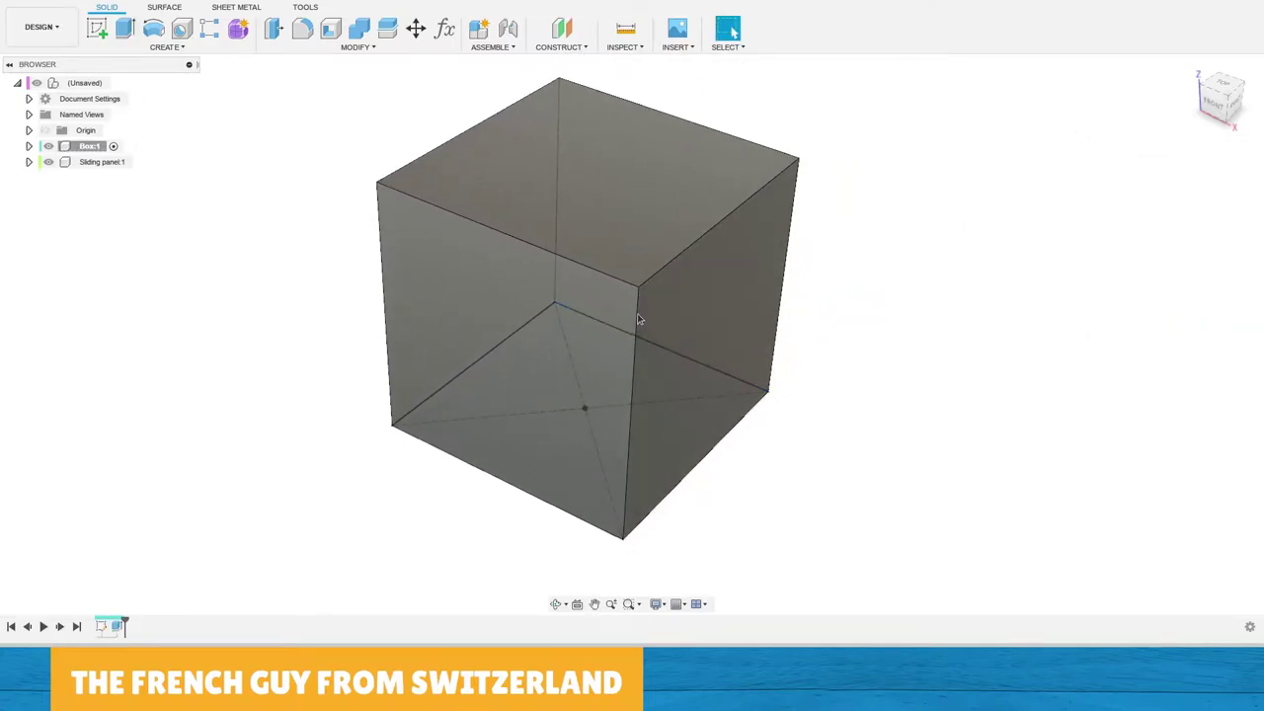
Set the base sketch's width to 40 mm and check the length of the cube's front vertical edge.
{"action": "key", "text": "d"}
{"action": "left_click", "coordinate": [637, 326]}
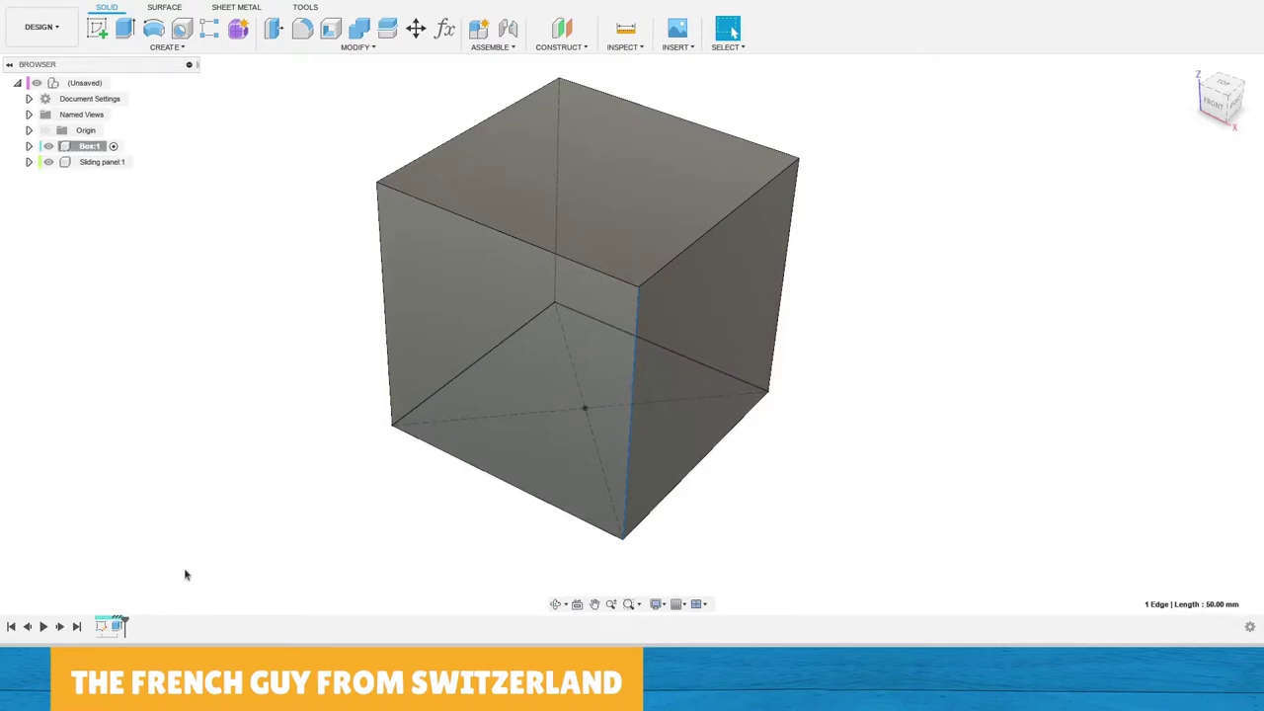
{"action": "double_click", "coordinate": [103, 625]}
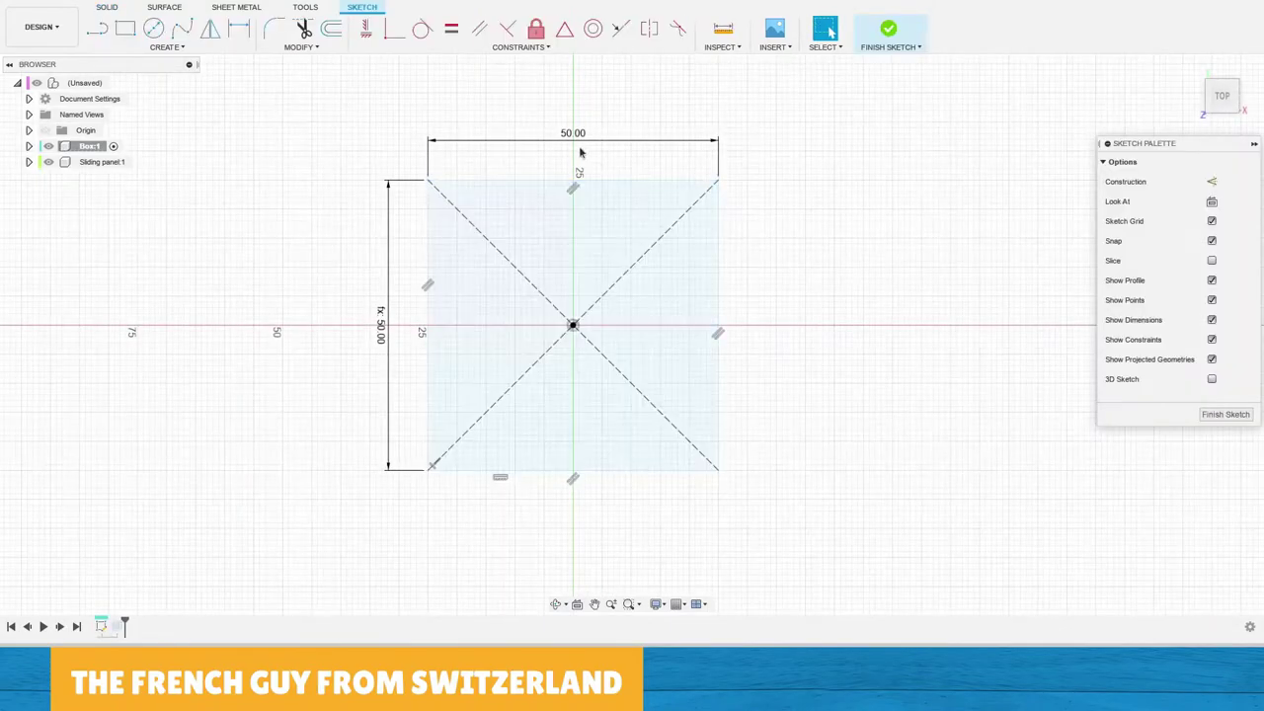
{"action": "double_click", "coordinate": [571, 132]}
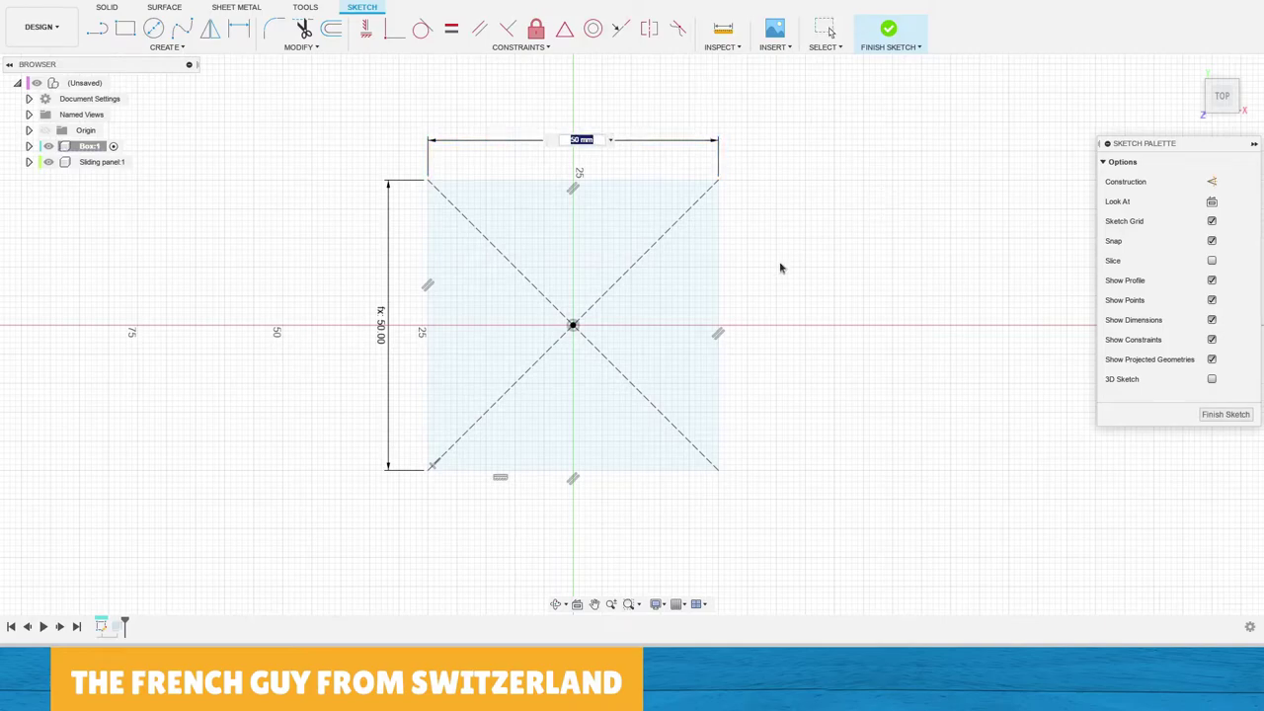
{"action": "type", "text": "40"}
{"action": "key", "text": "Return"}
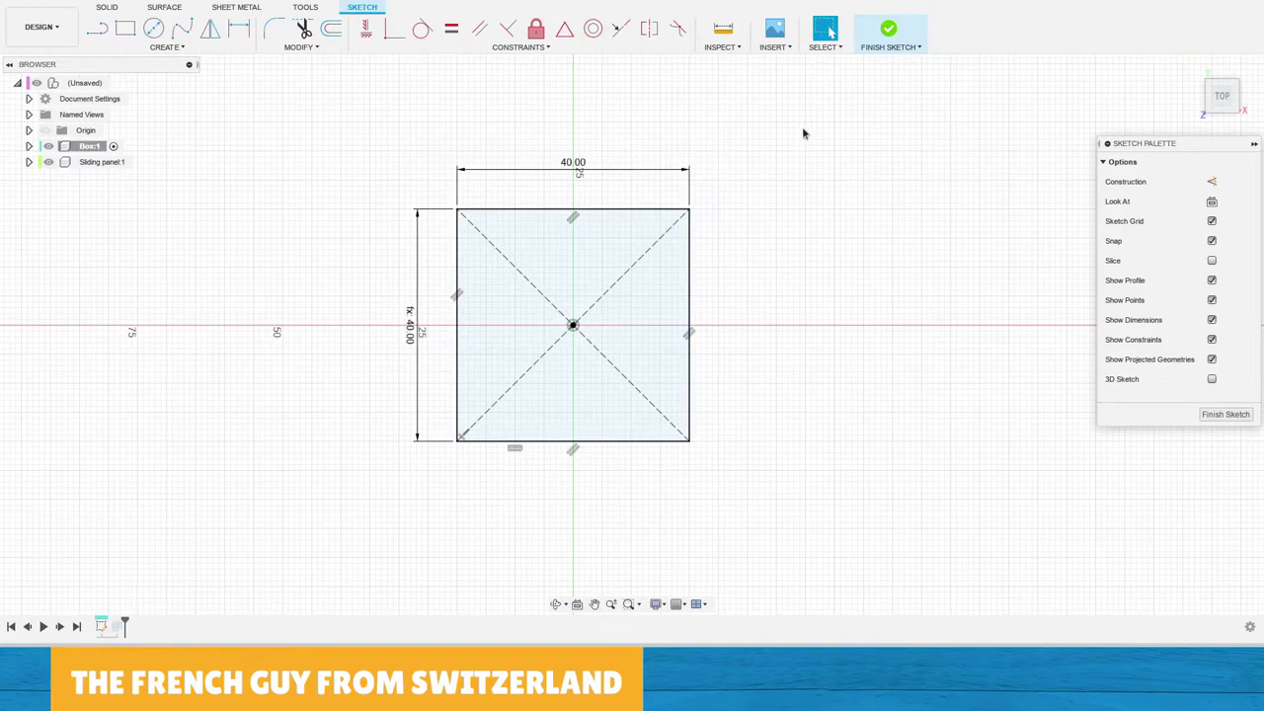
{"action": "left_click", "coordinate": [889, 29]}
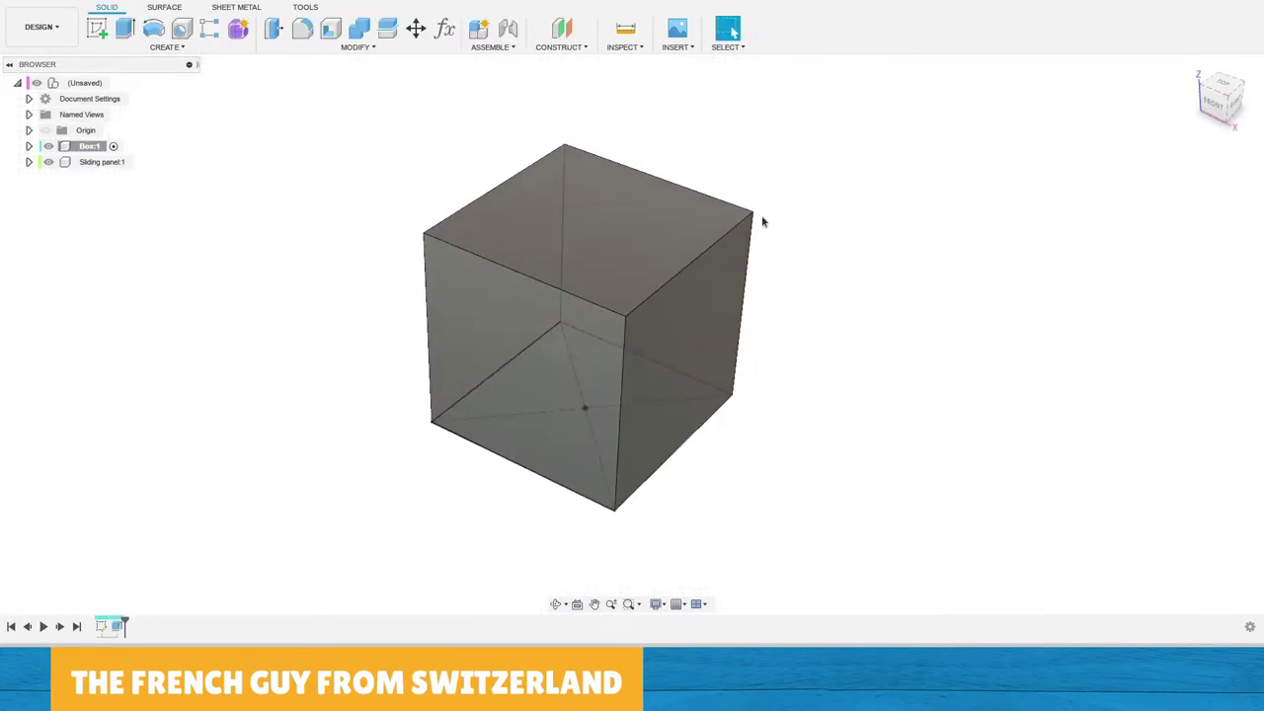
{"action": "left_click", "coordinate": [623, 345]}
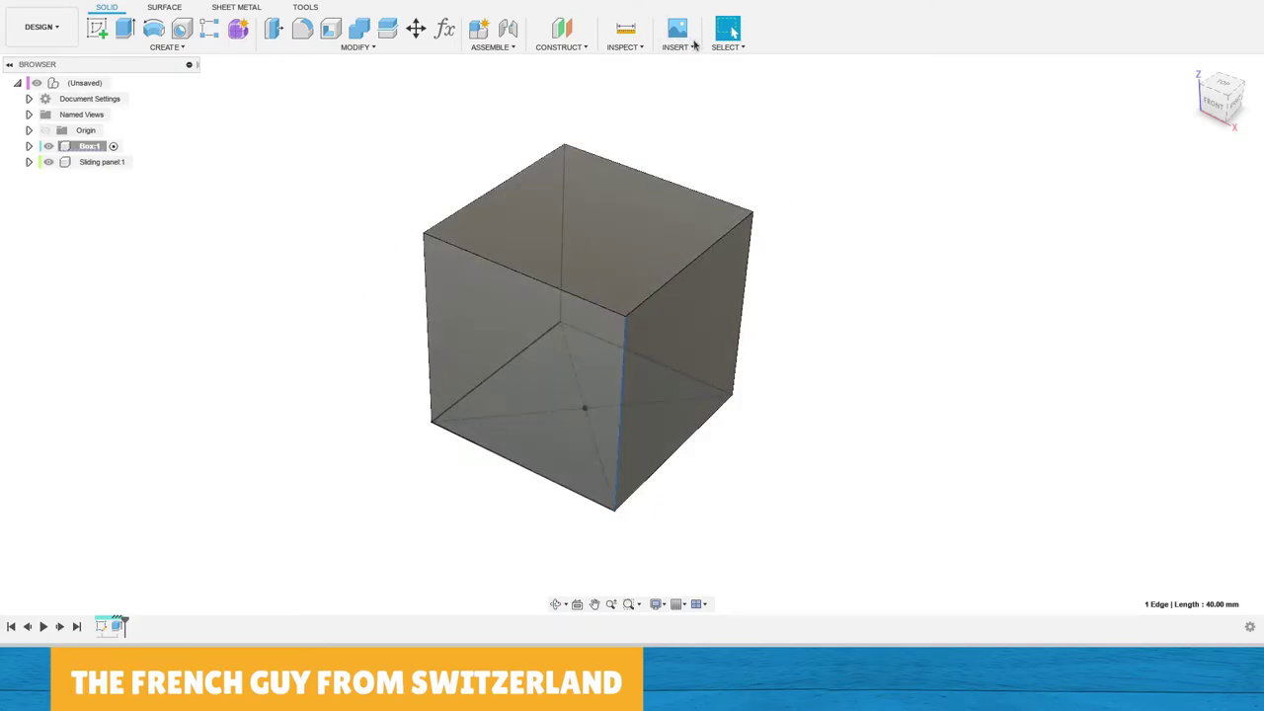
Reopen the base sketch, set the square's width back to 50 mm and finish the sketch.
{"action": "double_click", "coordinate": [102, 626]}
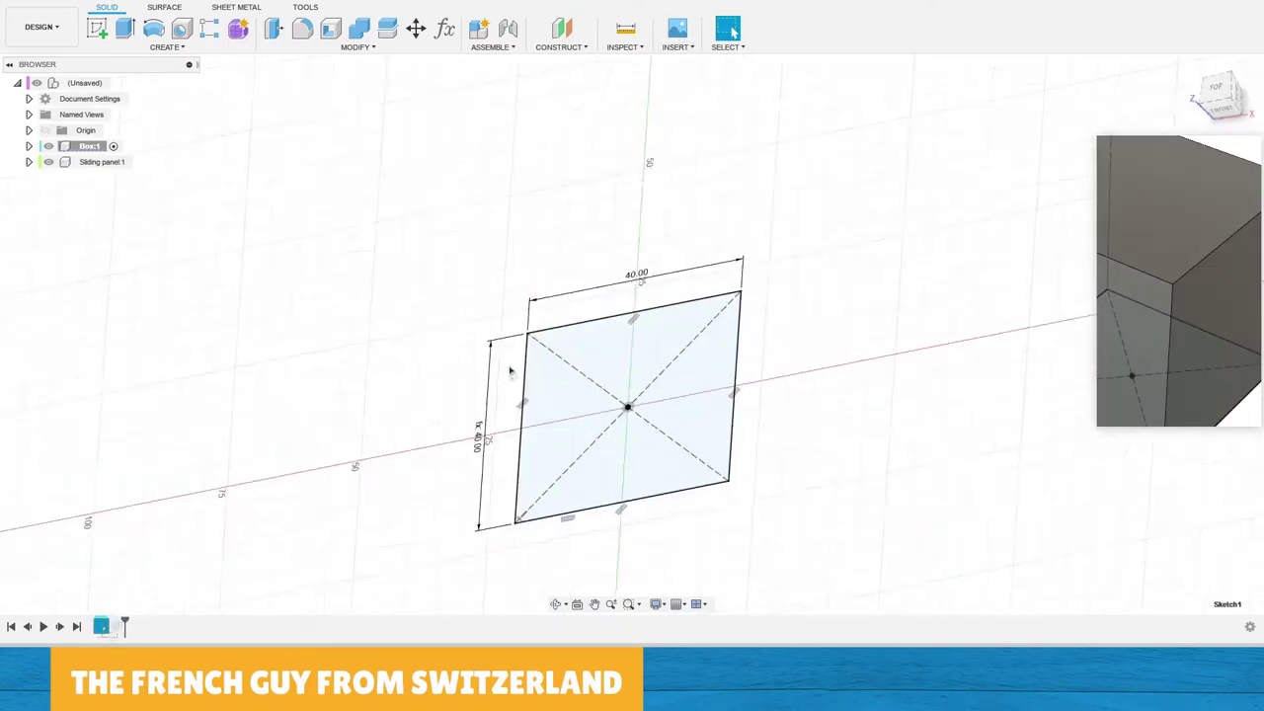
{"action": "double_click", "coordinate": [576, 162]}
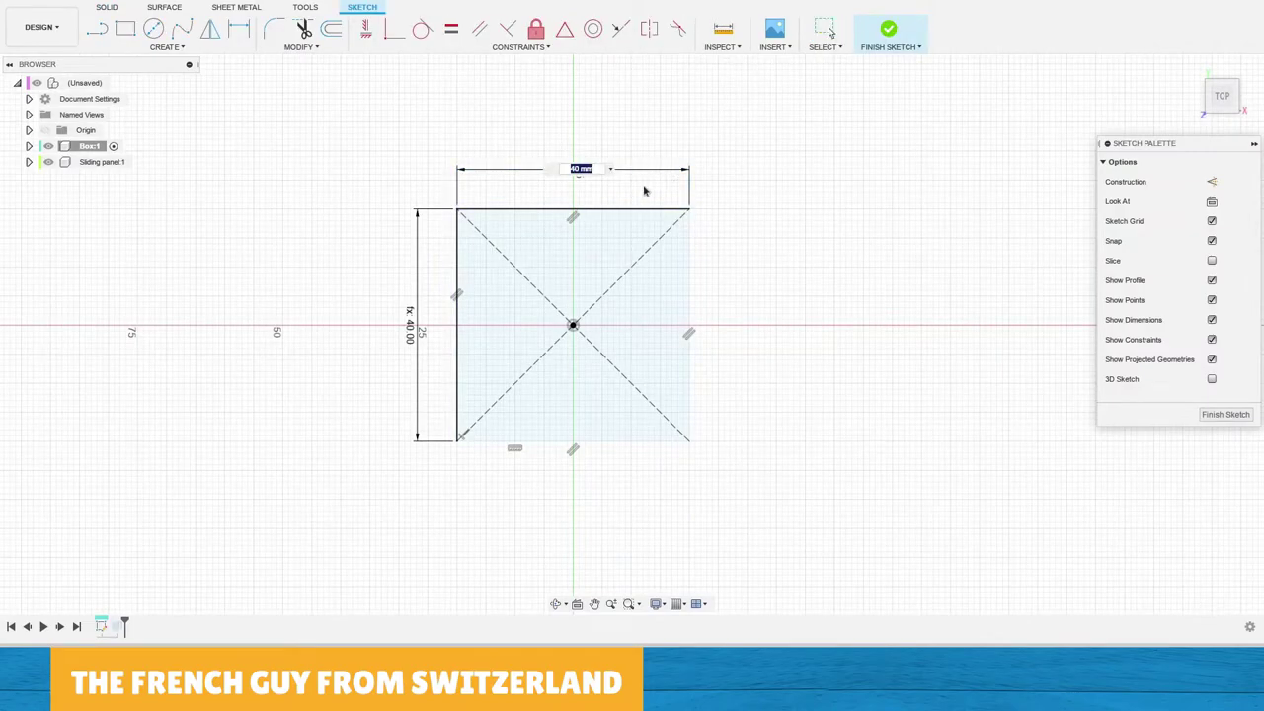
{"action": "type", "text": "50"}
{"action": "key", "text": "Return"}
{"action": "left_click", "coordinate": [888, 29]}
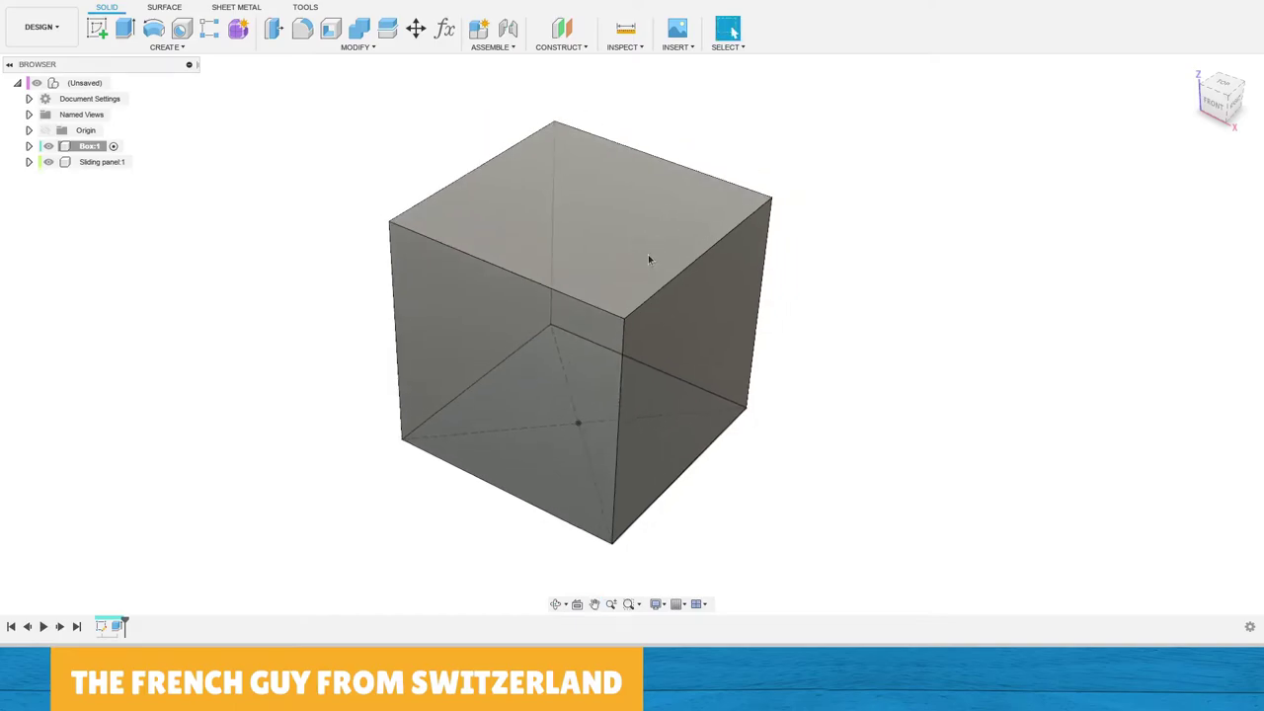
Offset the cube's four side faces and bottom face outward by 1.6 mm with Press Pull, leaving out the top face.
{"action": "middle_click_drag", "start_coordinate": [649, 259], "coordinate": [730, 254], "text": "shift"}
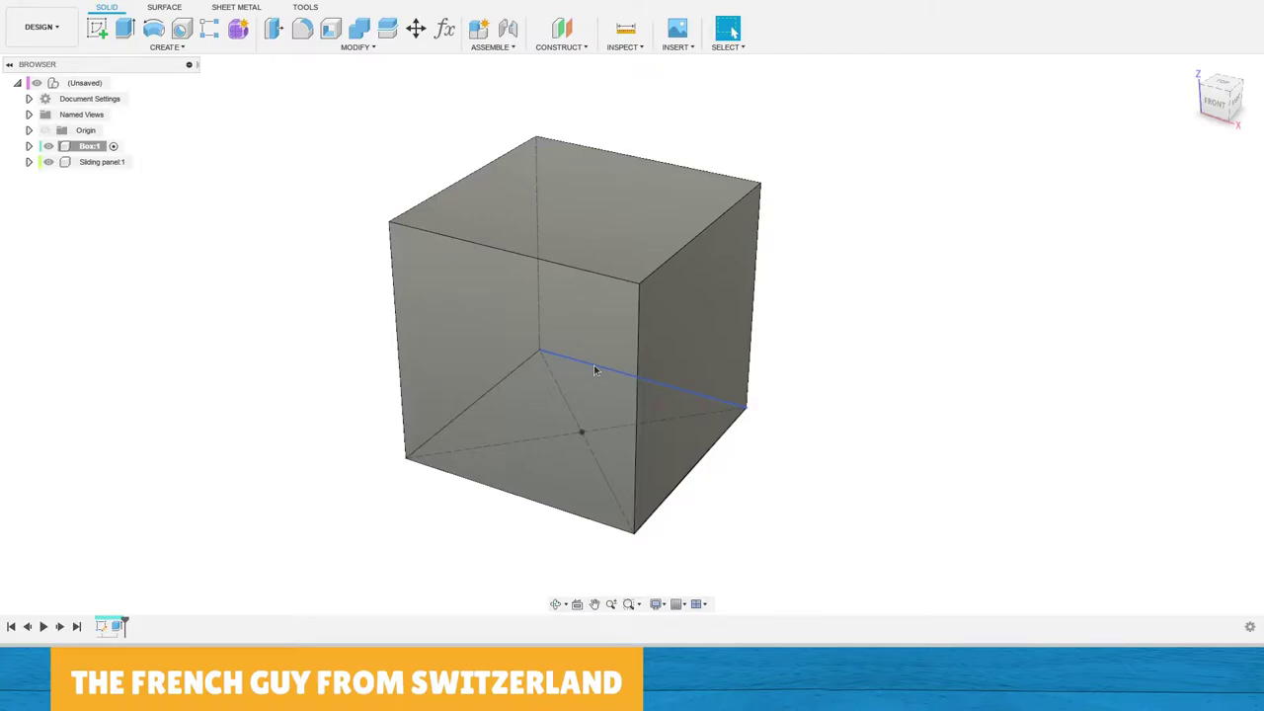
{"action": "left_click", "coordinate": [703, 307]}
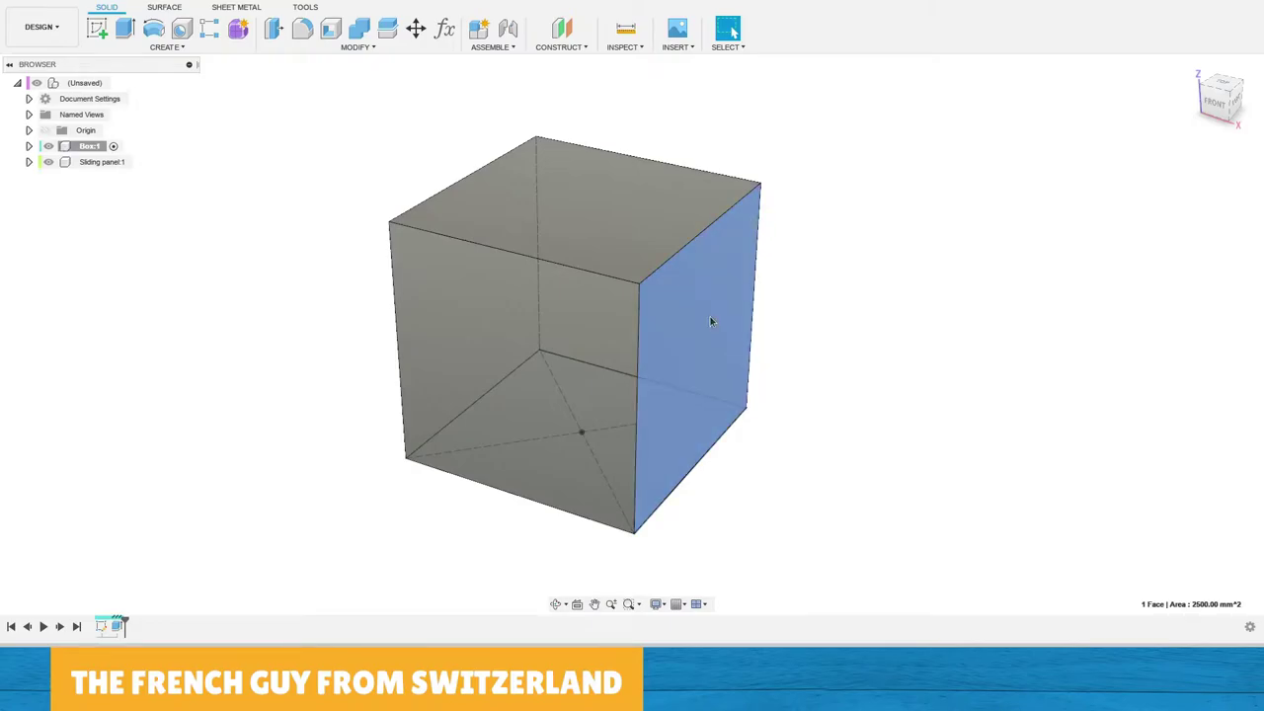
{"action": "right_click", "coordinate": [709, 316]}
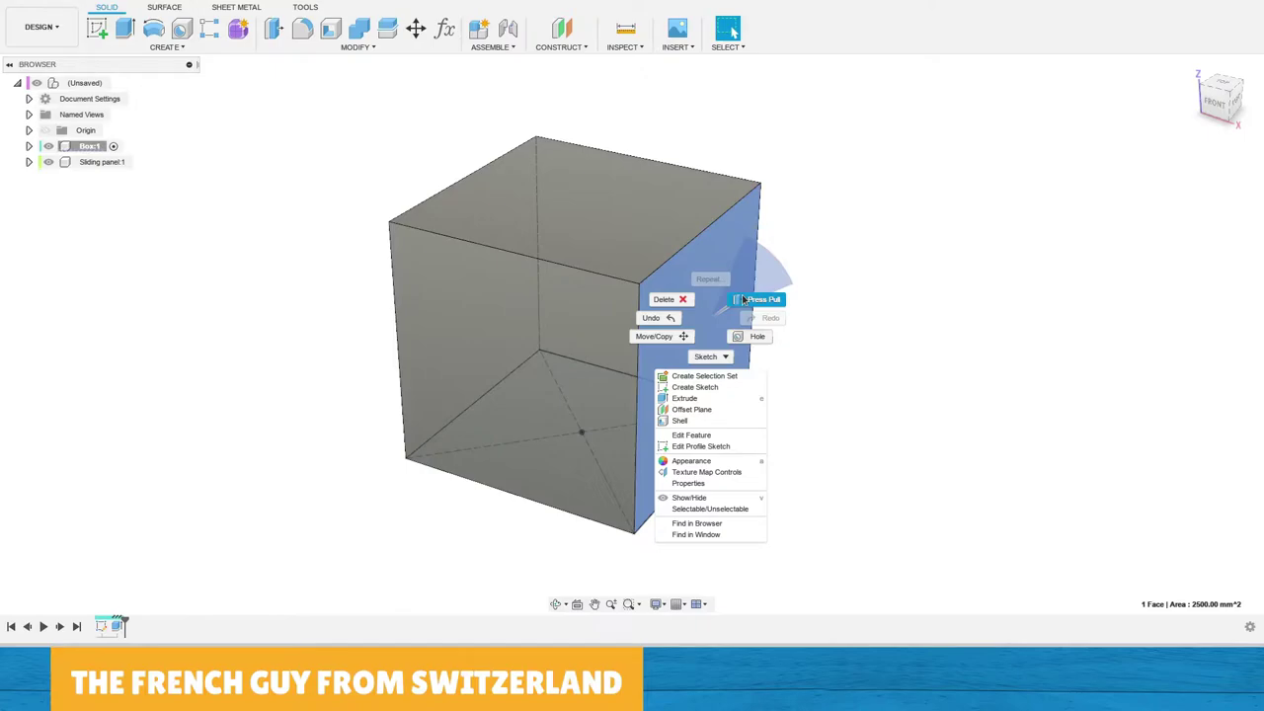
{"action": "left_click", "coordinate": [755, 300]}
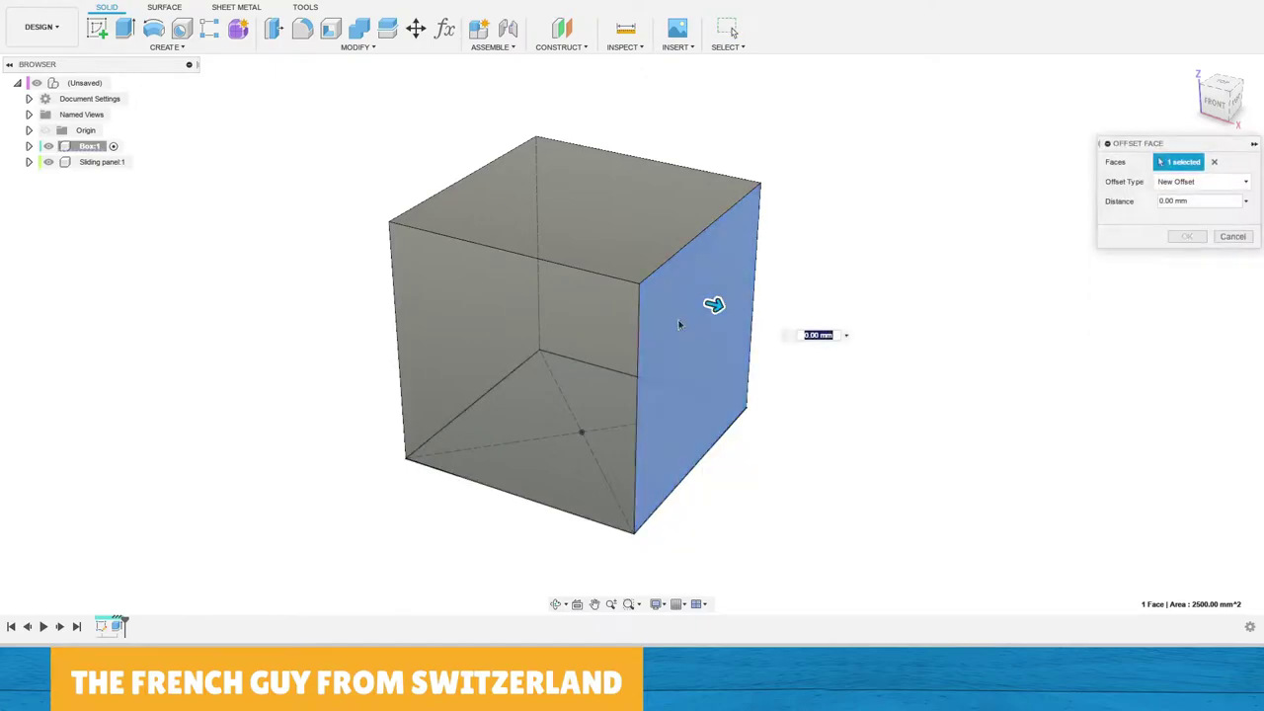
{"action": "left_click", "coordinate": [483, 319]}
{"action": "middle_click_drag", "start_coordinate": [518, 314], "coordinate": [691, 306], "text": "shift"}
{"action": "left_click", "coordinate": [553, 326]}
{"action": "left_click", "coordinate": [636, 413]}
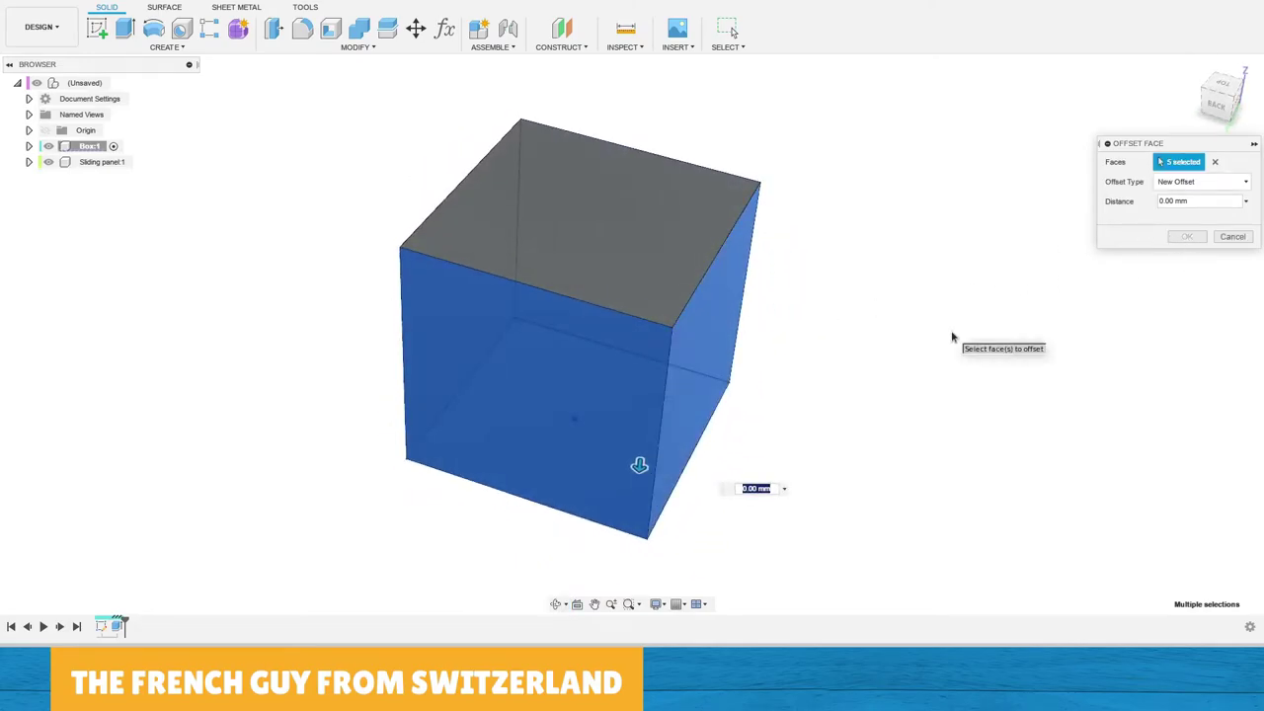
{"action": "type", "text": "1.6"}
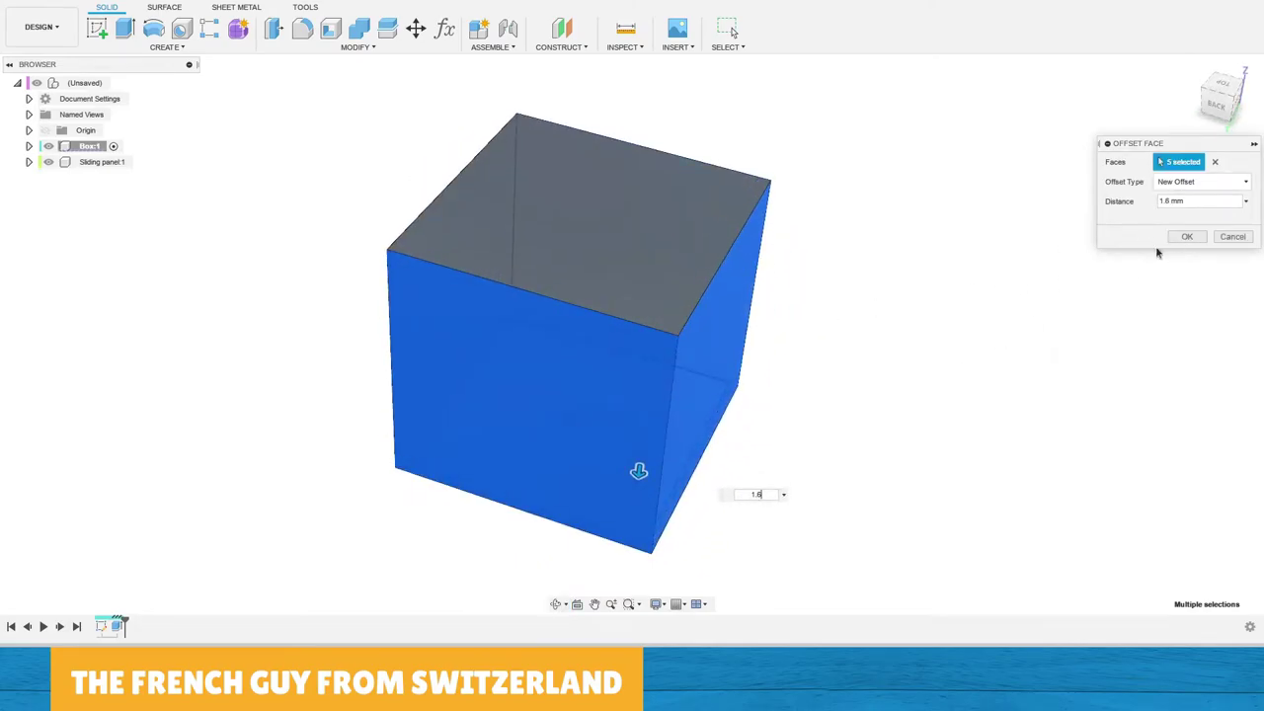
{"action": "left_click", "coordinate": [1186, 236]}
Shell the cube to an inside thickness of 1.6 mm, removing its top face.
{"action": "middle_click_drag", "start_coordinate": [800, 271], "coordinate": [538, 255], "text": "shift"}
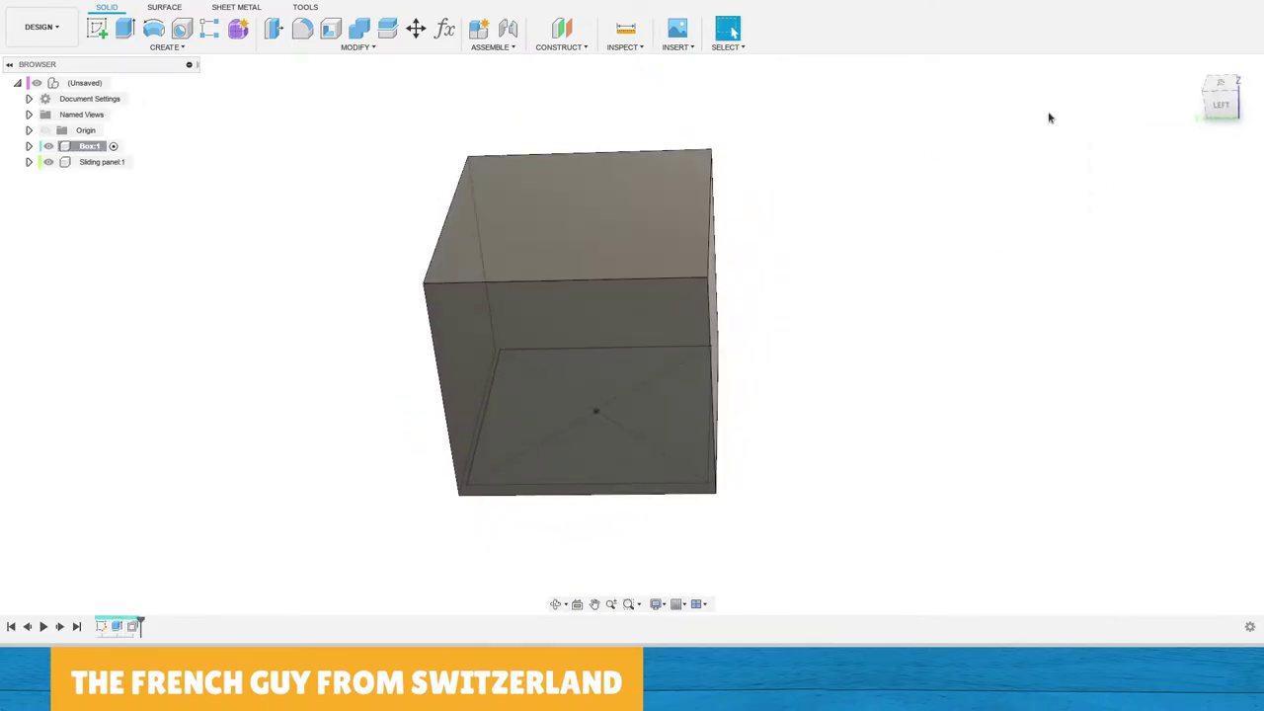
{"action": "left_click", "coordinate": [1197, 74]}
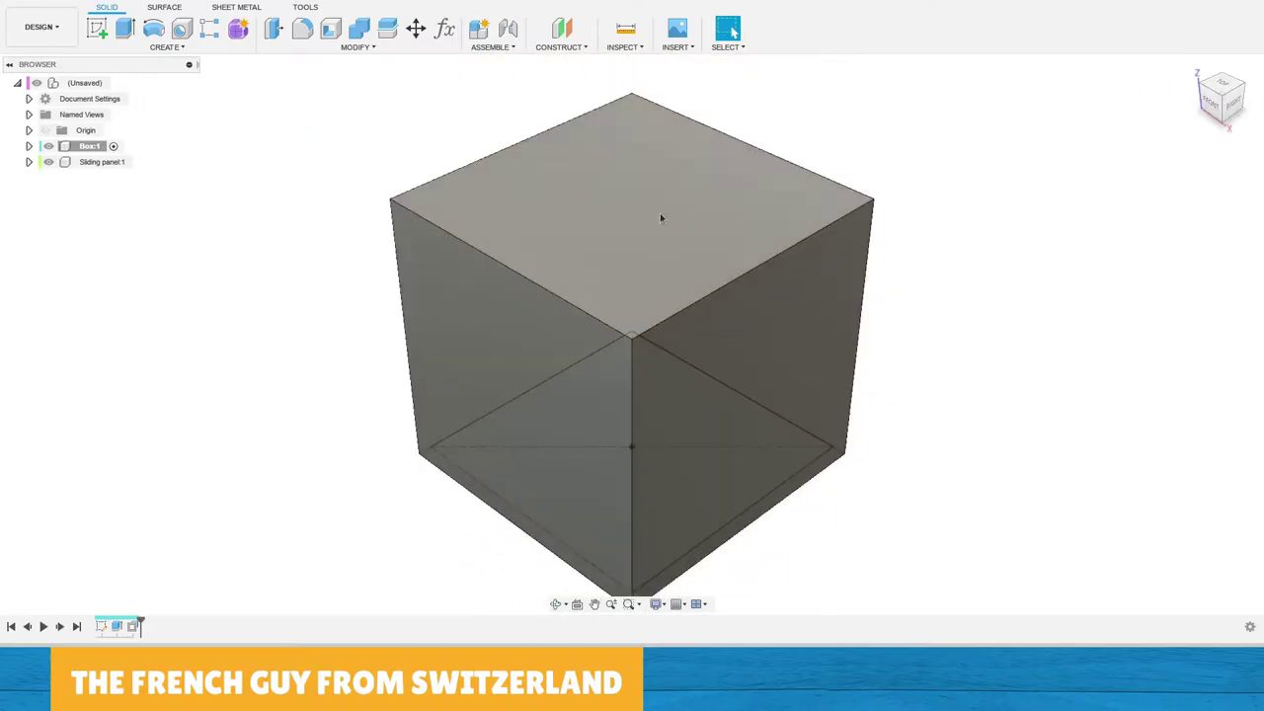
{"action": "left_click", "coordinate": [656, 197]}
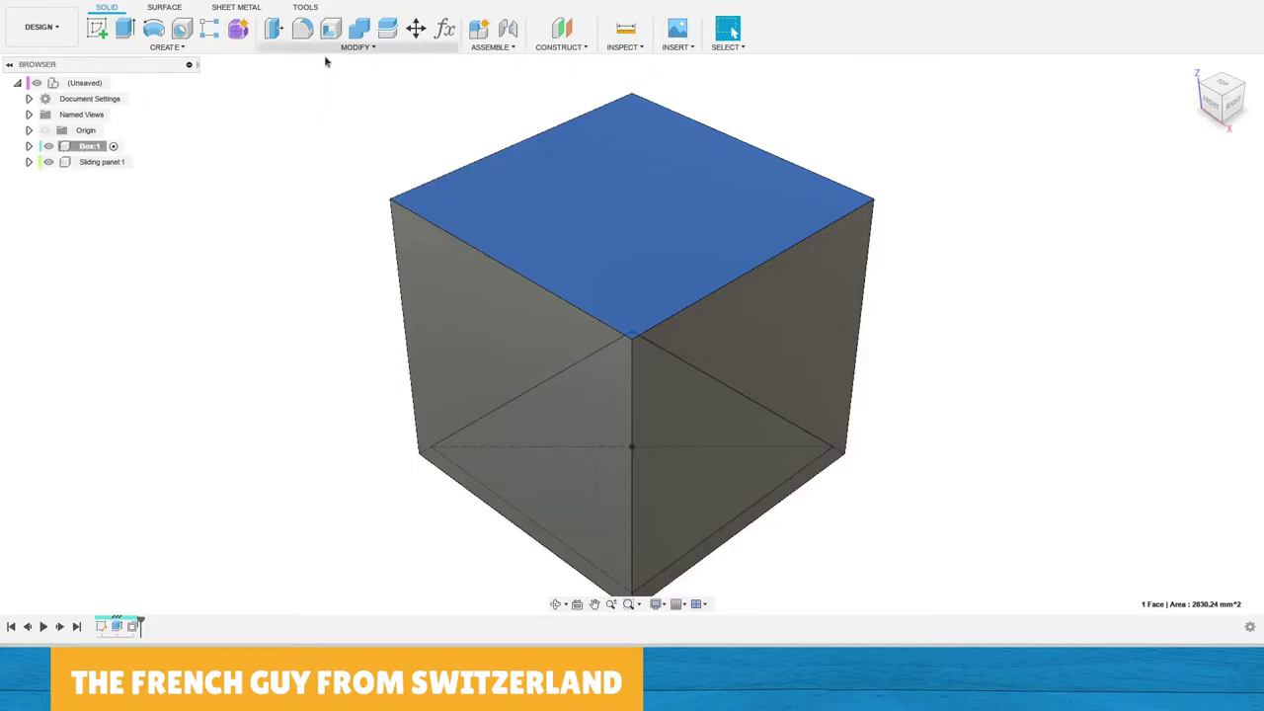
{"action": "left_click", "coordinate": [375, 47]}
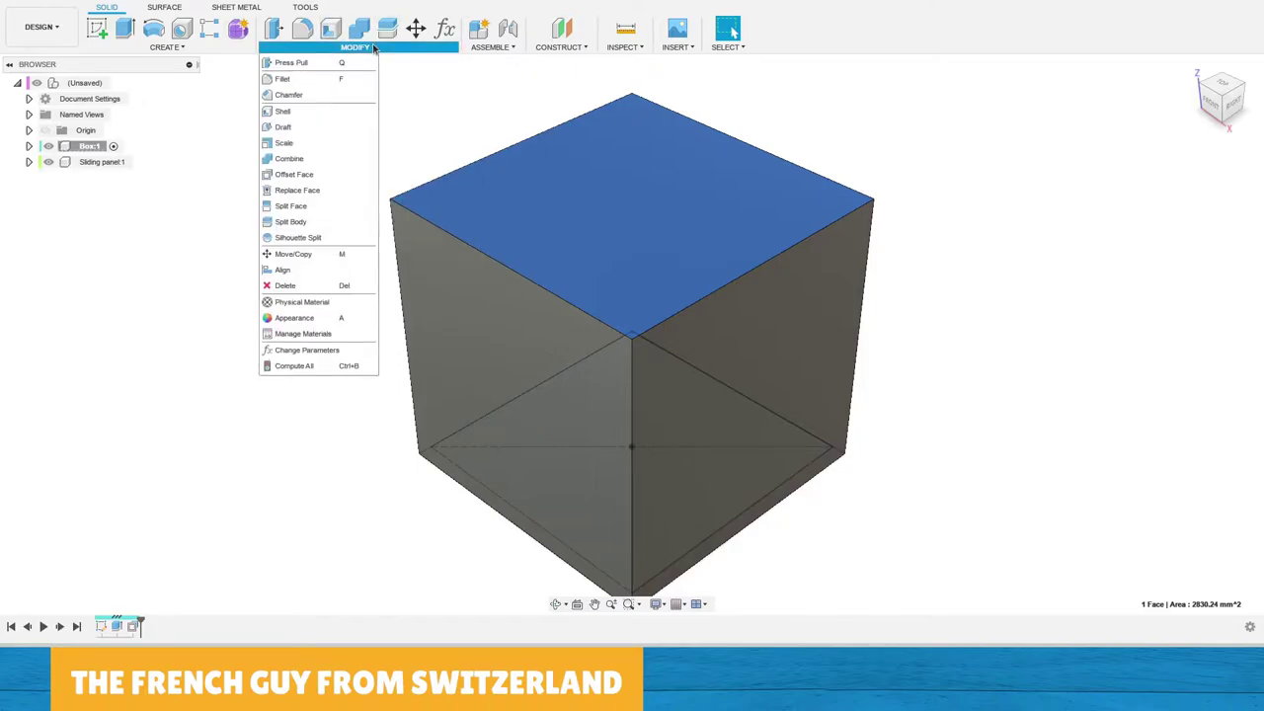
{"action": "left_click", "coordinate": [282, 111]}
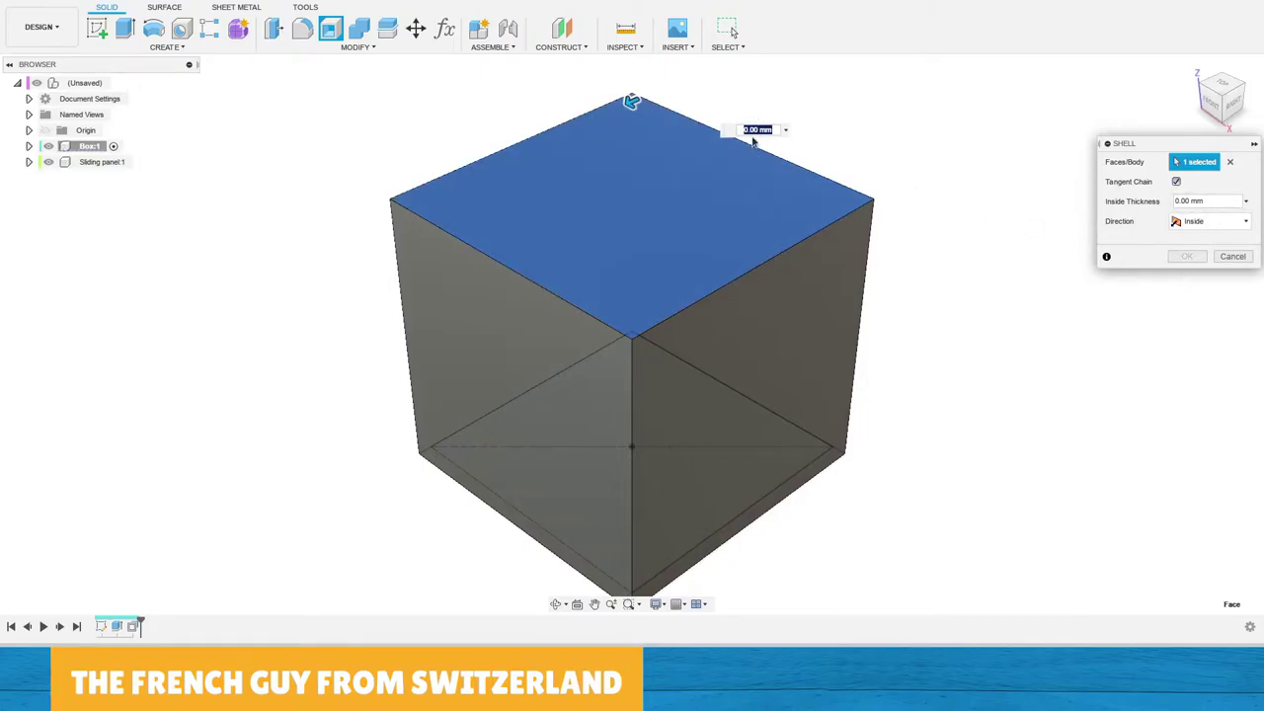
{"action": "type", "text": "1.6"}
{"action": "key", "text": "Return"}
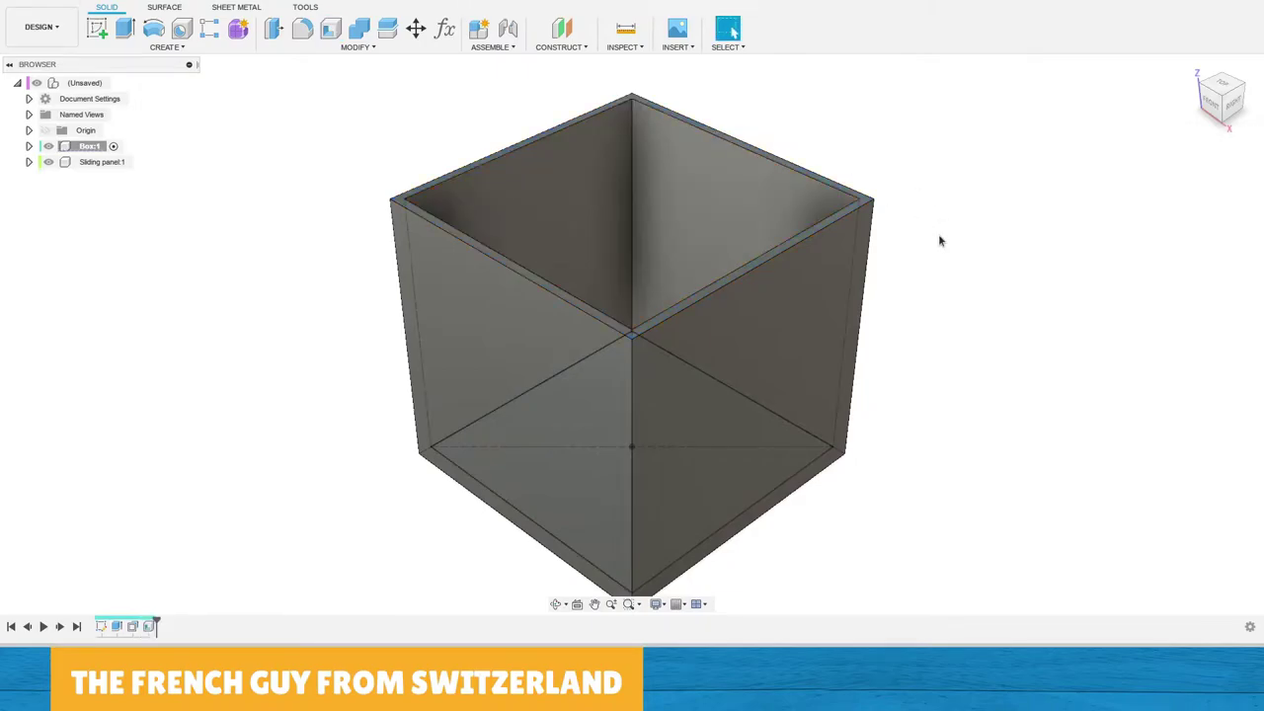
Check the lengths of the box's inner vertical corner edge and the inner bottom line along the back wall.
{"action": "scroll", "coordinate": [677, 304], "scroll_direction": "down", "scroll_amount": 2}
{"action": "middle_click_drag", "start_coordinate": [675, 302], "coordinate": [691, 321], "text": "shift"}
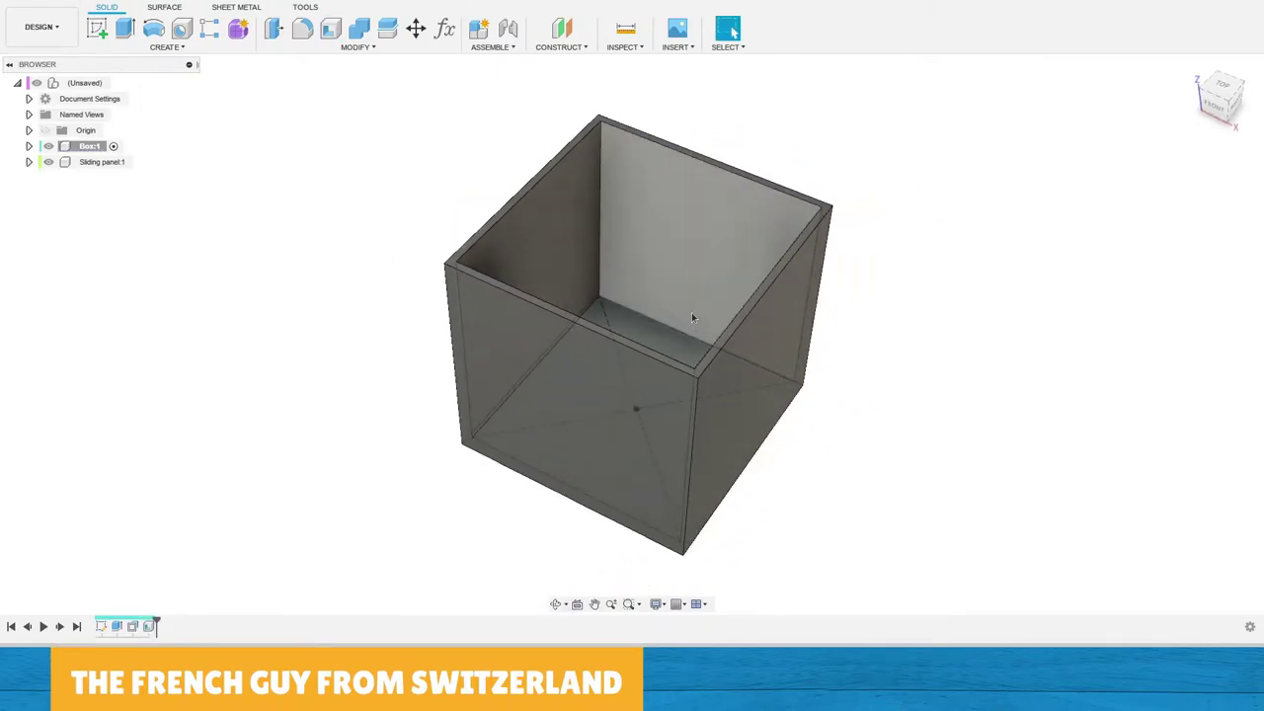
{"action": "left_click", "coordinate": [599, 199]}
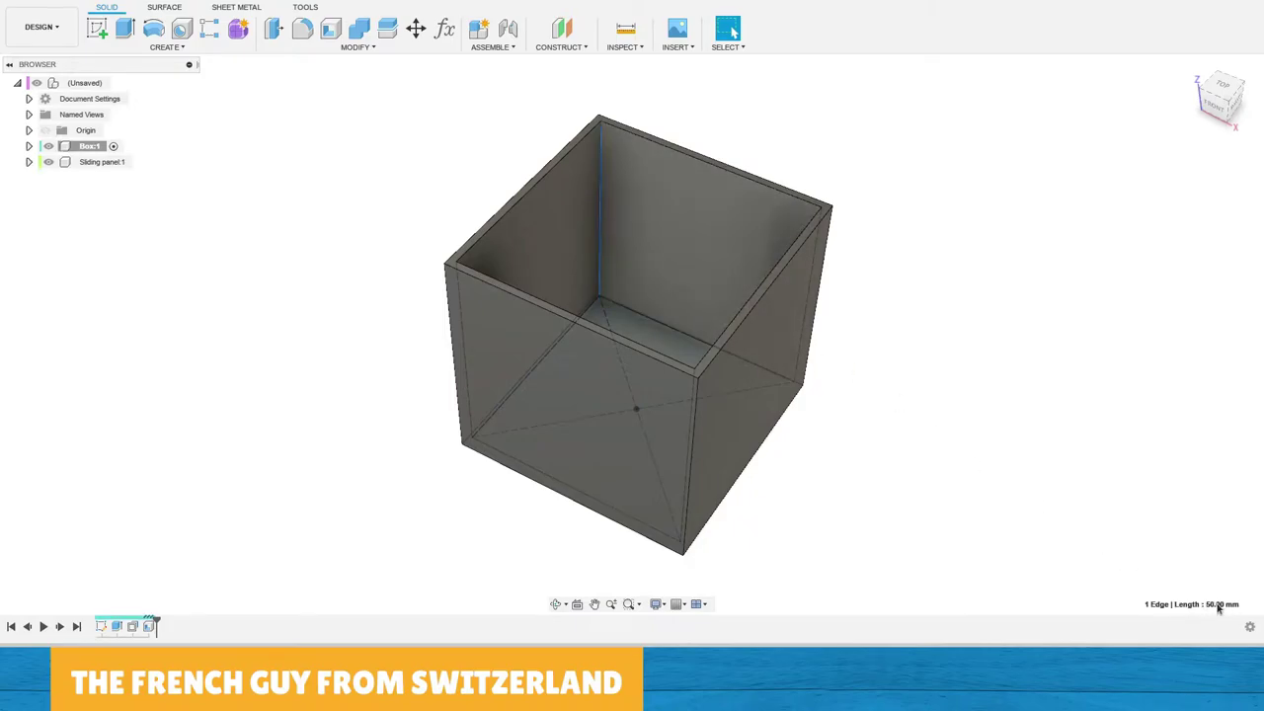
{"action": "left_click", "coordinate": [680, 332]}
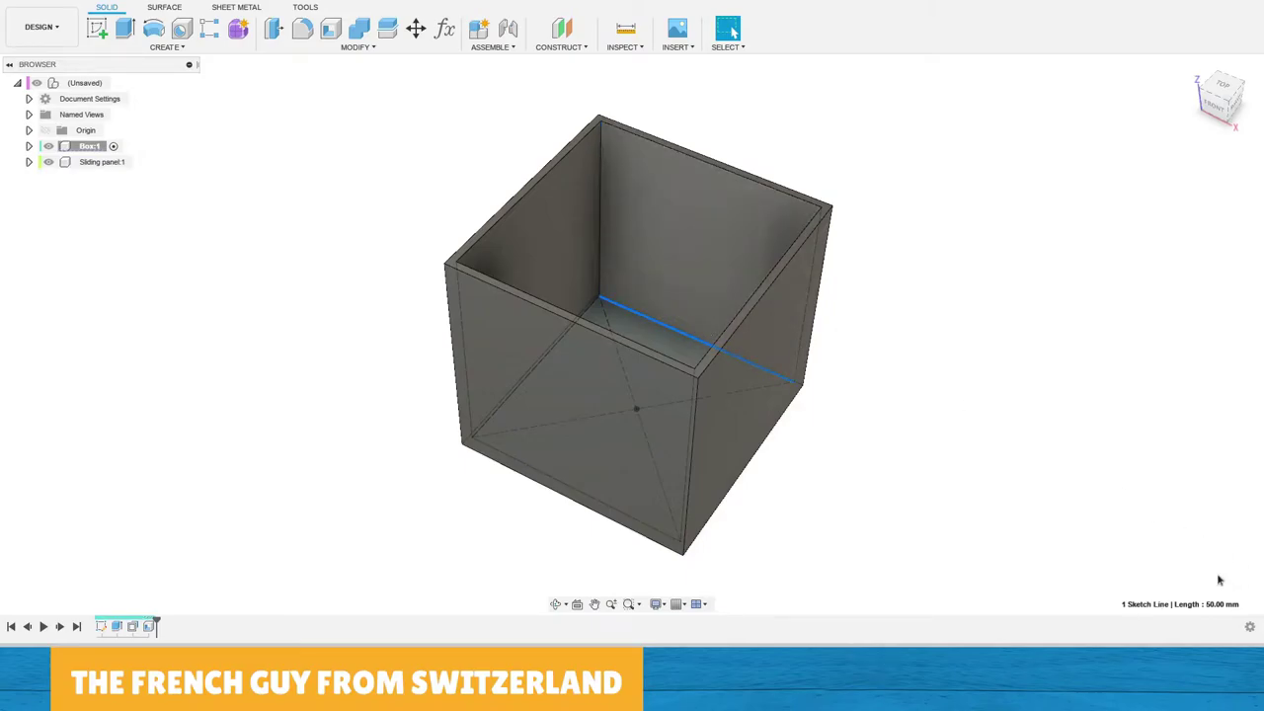
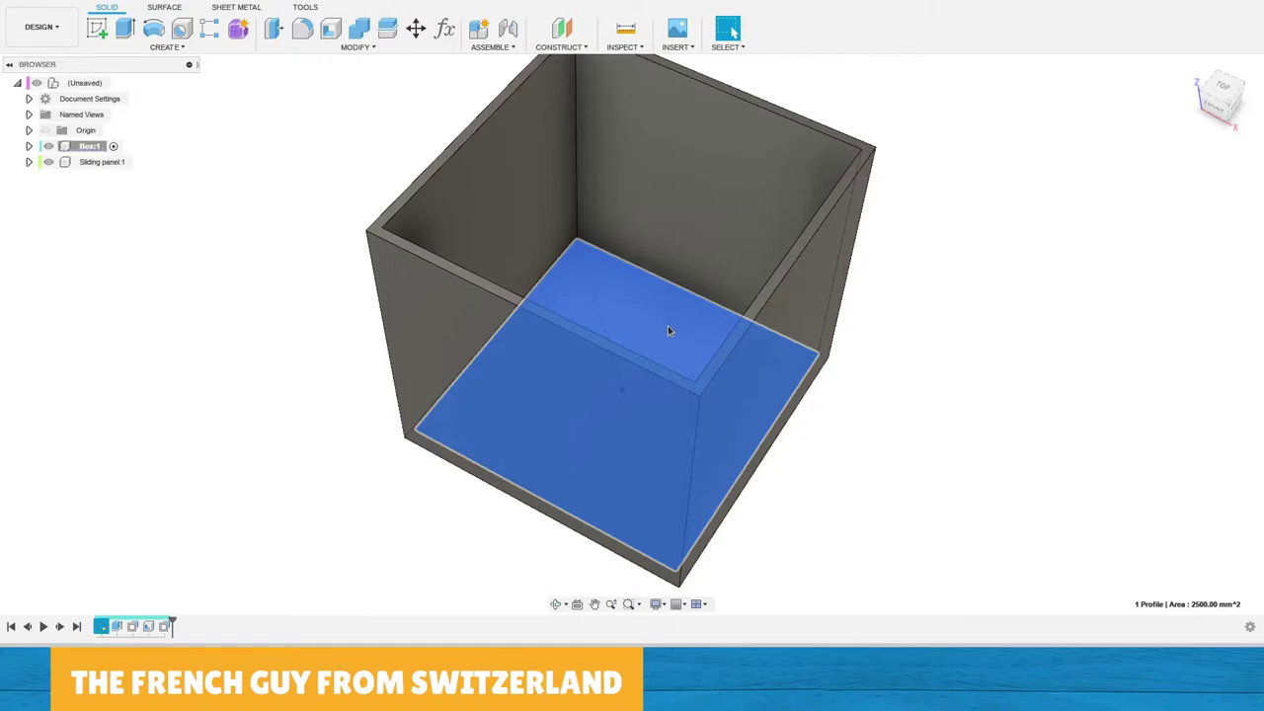
Measure the floor's thickness between the box's outer bottom face and the base sketch profile.
{"action": "middle_click_drag", "start_coordinate": [681, 418], "coordinate": [690, 318], "text": "shift"}
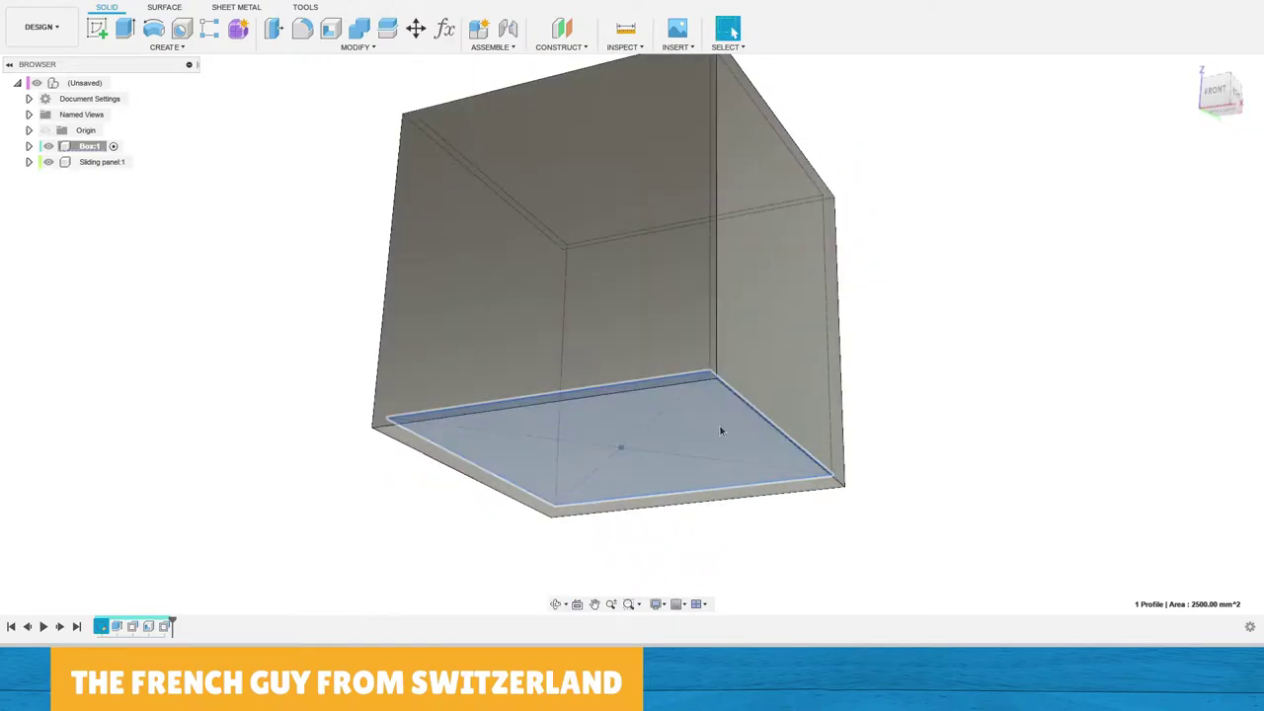
{"action": "left_click", "coordinate": [706, 431]}
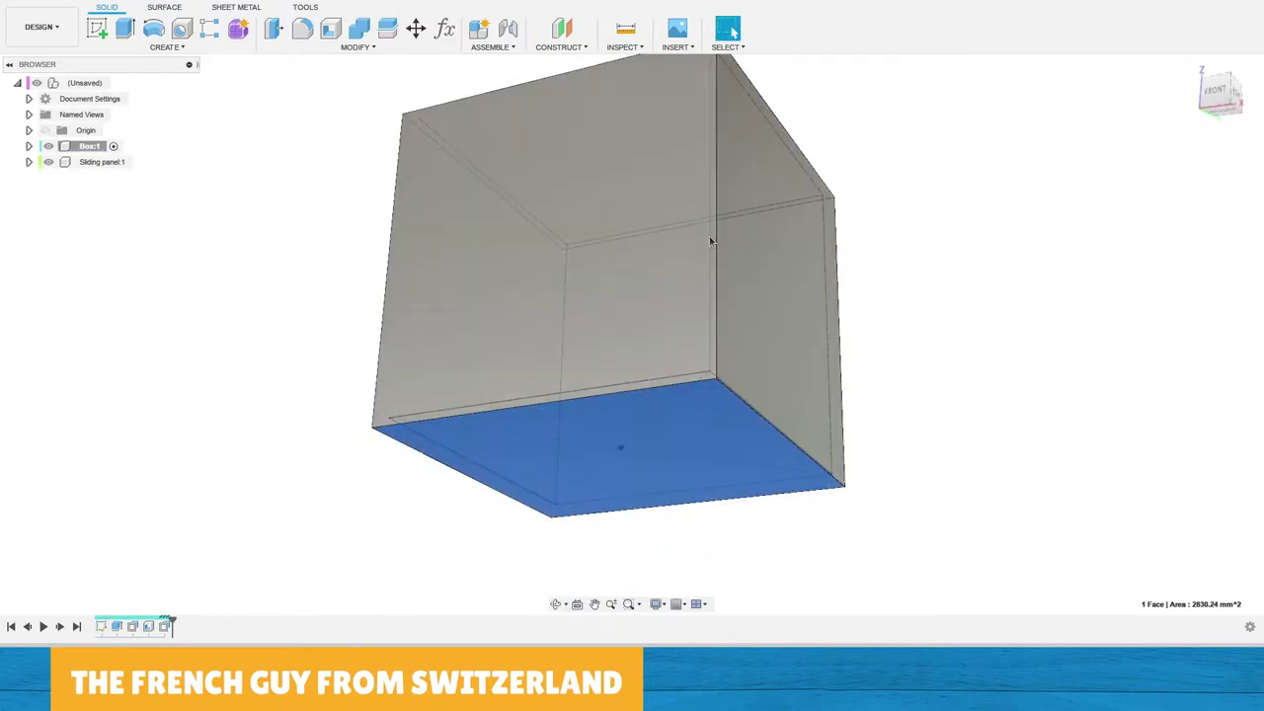
{"action": "middle_click_drag", "start_coordinate": [691, 237], "coordinate": [672, 309], "text": "shift"}
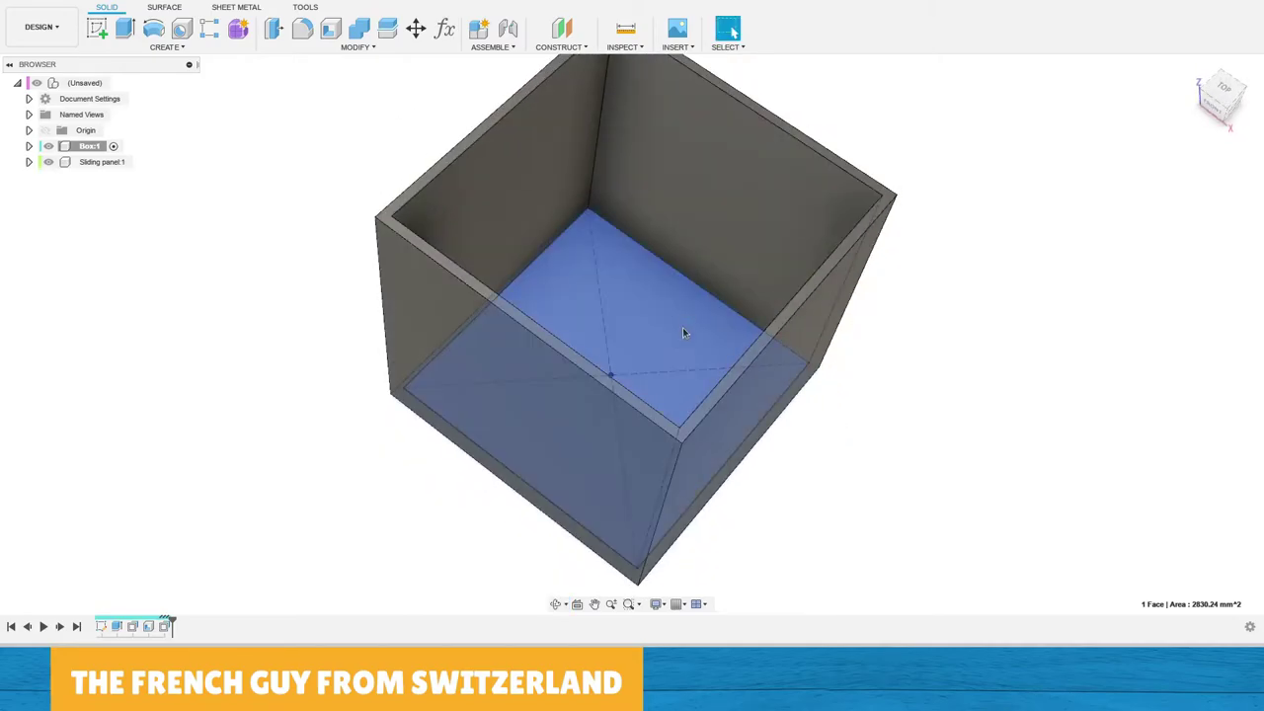
{"action": "left_click", "coordinate": [683, 326], "text": "ctrl"}
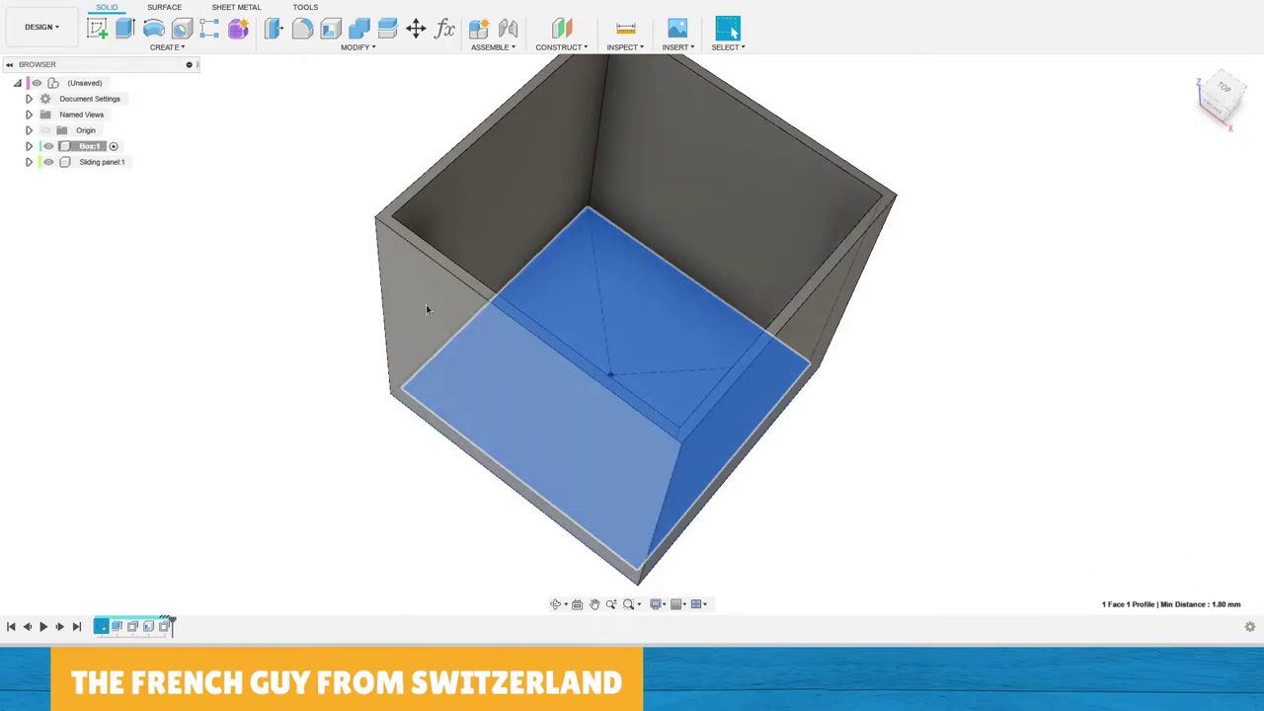
Measure the front wall's thickness between its outer and inner faces and clear the selection.
{"action": "left_click", "coordinate": [426, 308]}
{"action": "middle_click_drag", "start_coordinate": [426, 308], "coordinate": [528, 279], "text": "shift"}
{"action": "left_click", "coordinate": [466, 267], "text": "ctrl"}
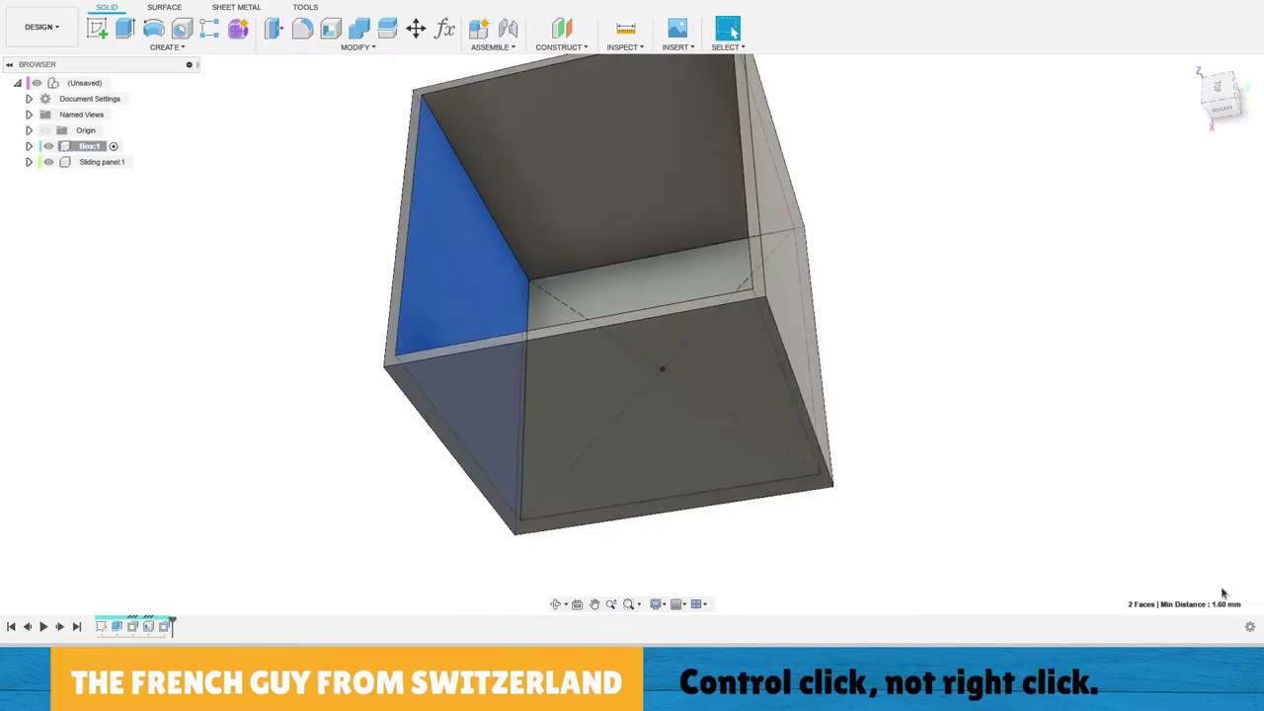
{"action": "middle_click_drag", "start_coordinate": [675, 372], "coordinate": [728, 353], "text": "shift"}
{"action": "key", "text": "Escape"}
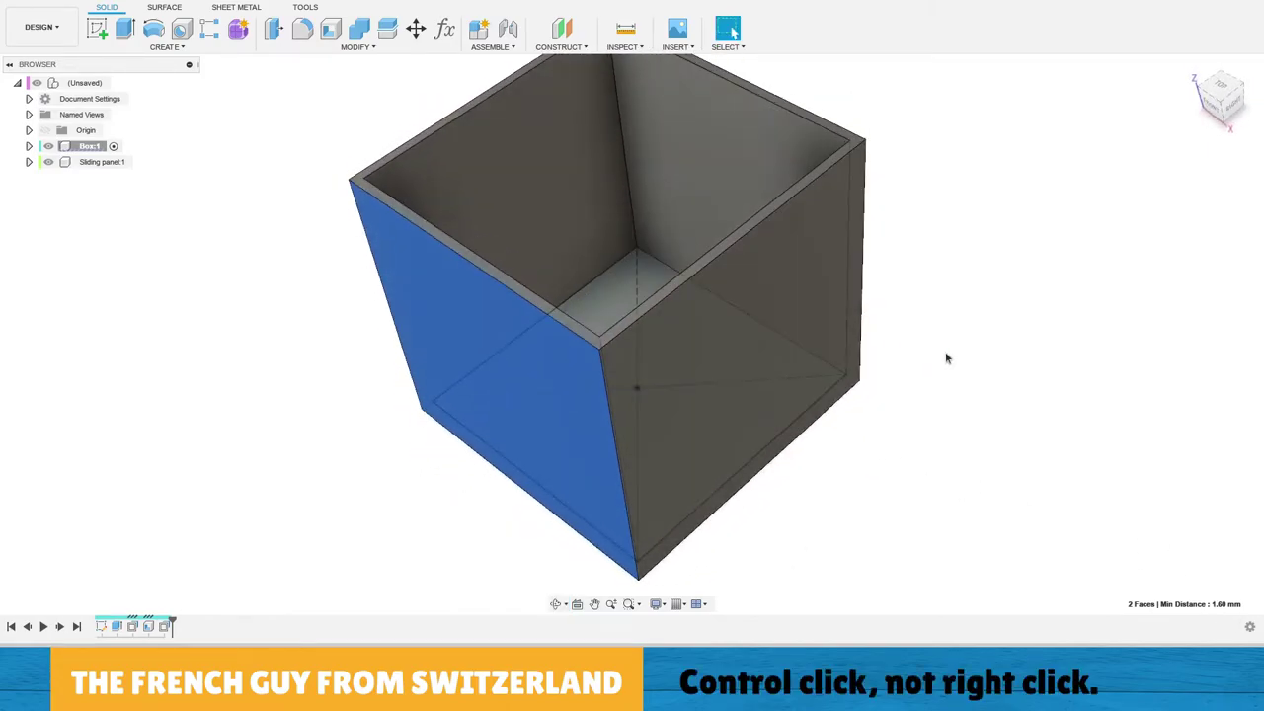
{"action": "left_click", "coordinate": [948, 358]}
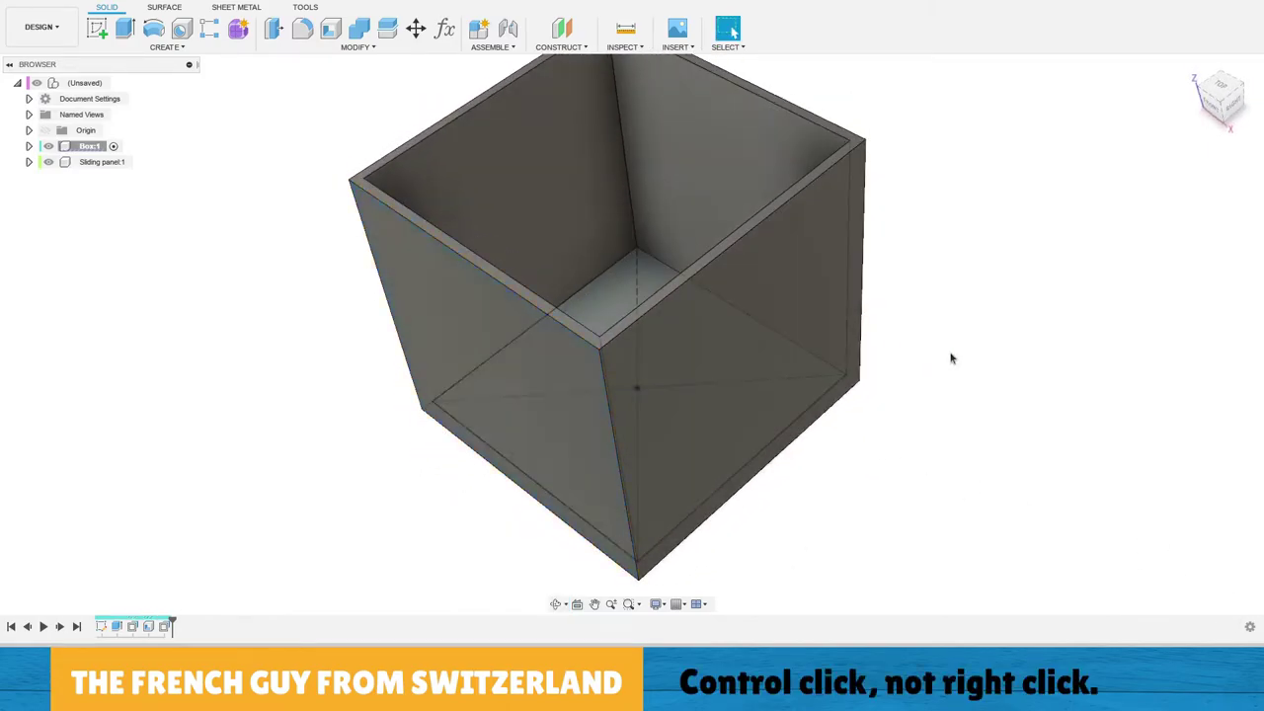
Start a new sketch on the top rim face of the box.
{"action": "left_click", "coordinate": [1191, 70]}
{"action": "middle_click_drag", "start_coordinate": [671, 312], "coordinate": [702, 293], "text": "shift"}
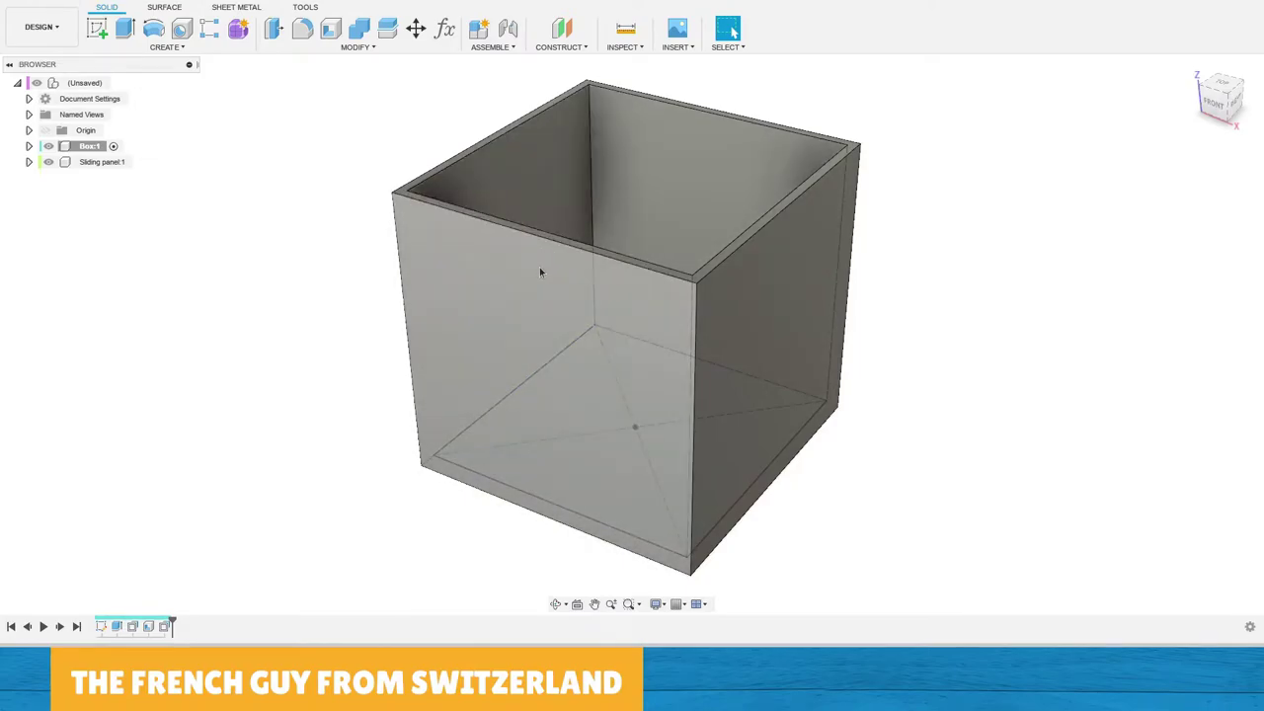
{"action": "scroll", "coordinate": [540, 273], "scroll_direction": "up", "scroll_amount": 1}
{"action": "middle_click_drag", "start_coordinate": [548, 259], "coordinate": [599, 395], "text": "shift"}
{"action": "left_click", "coordinate": [586, 393]}
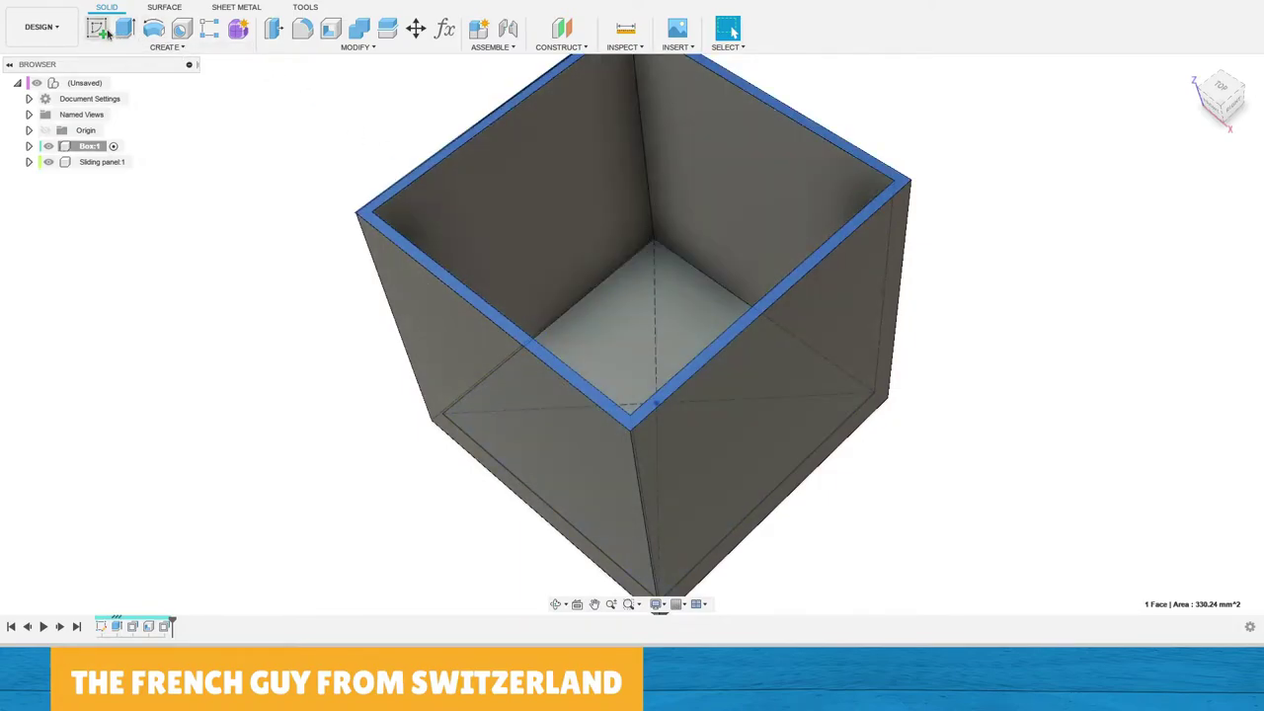
{"action": "left_click", "coordinate": [97, 27]}
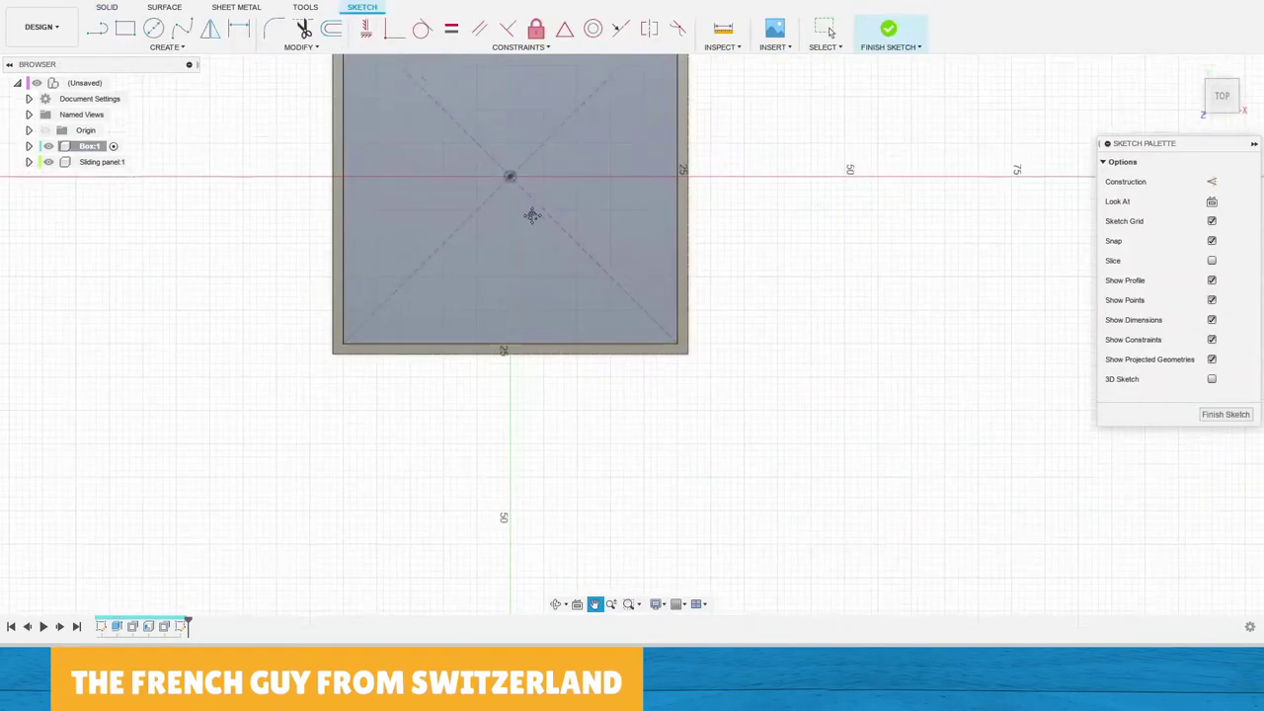
Project the base square's front line and the front wall's outer edge into the rim sketch.
{"action": "scroll", "coordinate": [581, 413], "scroll_direction": "up", "scroll_amount": 1}
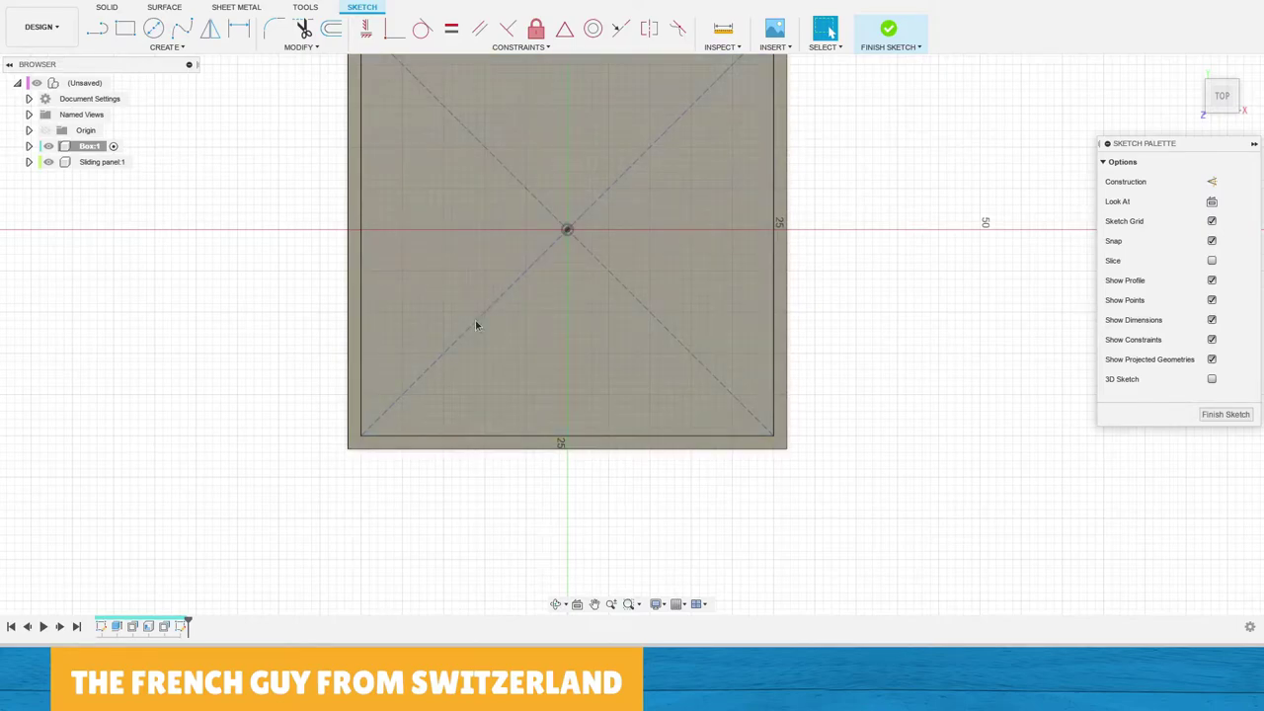
{"action": "key", "text": "p"}
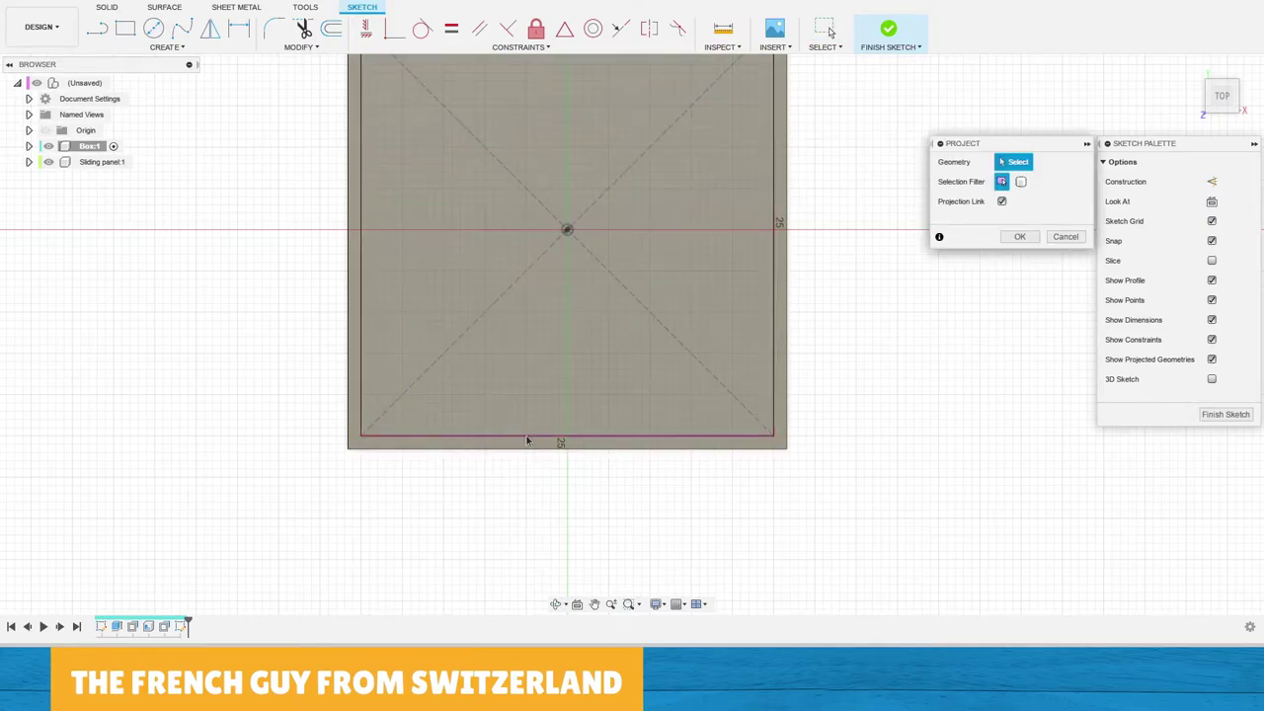
{"action": "left_click", "coordinate": [528, 441]}
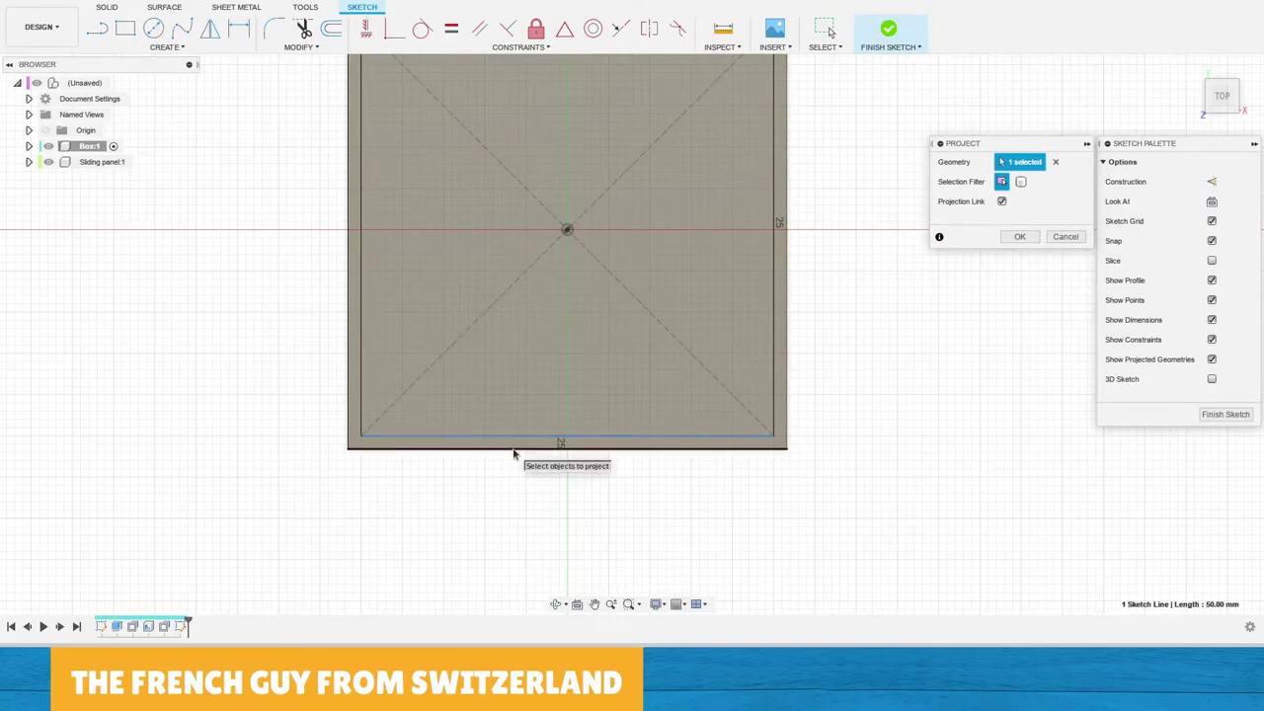
{"action": "left_click", "coordinate": [522, 450]}
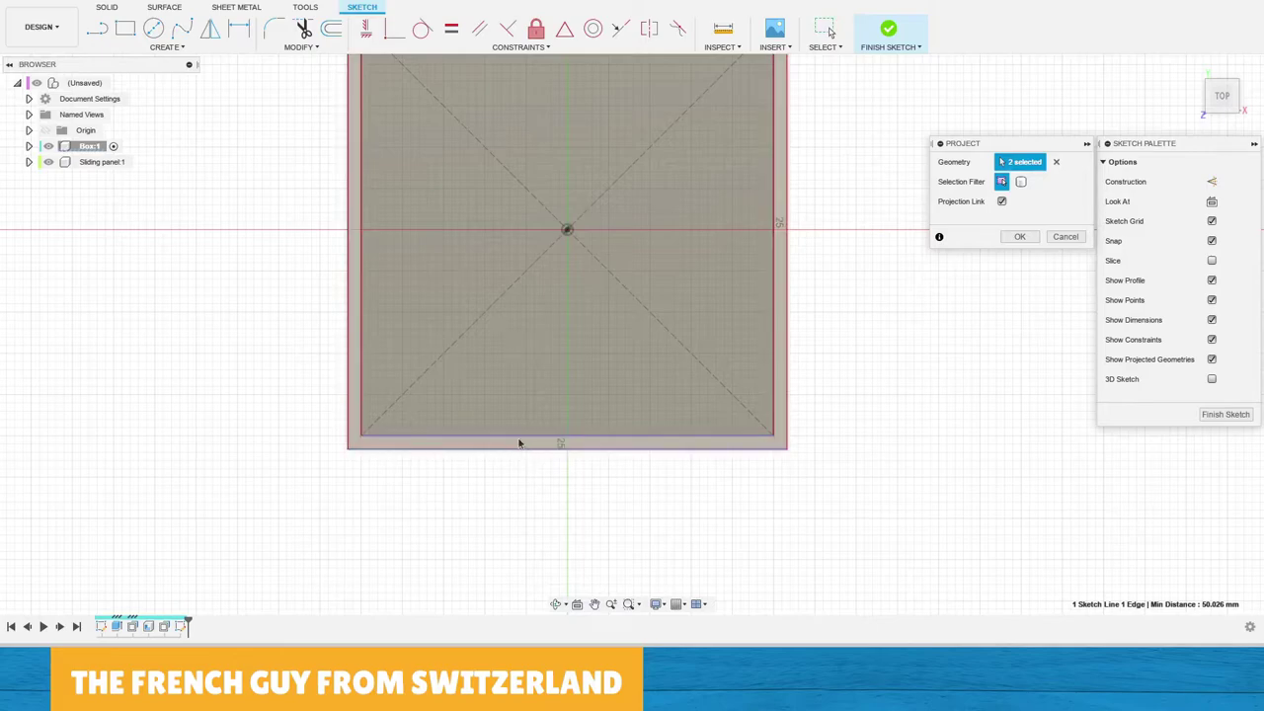
{"action": "left_click", "coordinate": [1020, 237]}
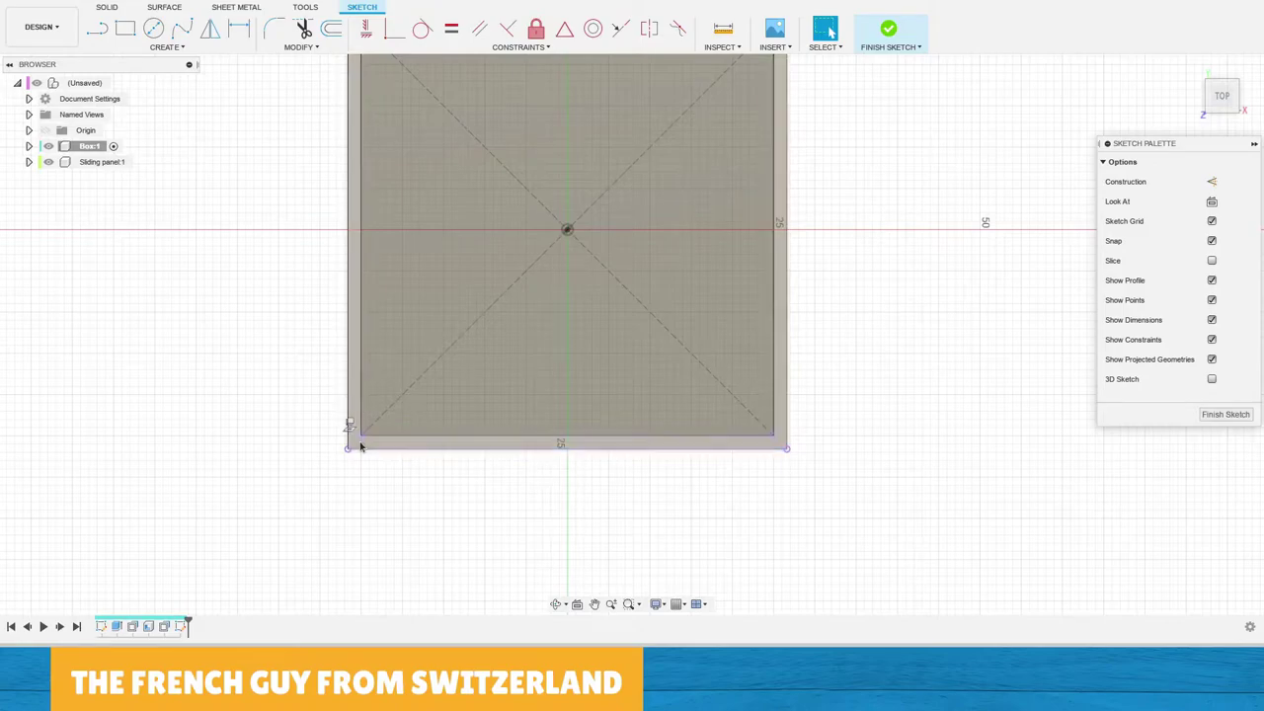
Draw a line from the inner front-left corner straight across the front wall to its outer edge.
{"action": "scroll", "coordinate": [372, 439], "scroll_direction": "up", "scroll_amount": 3}
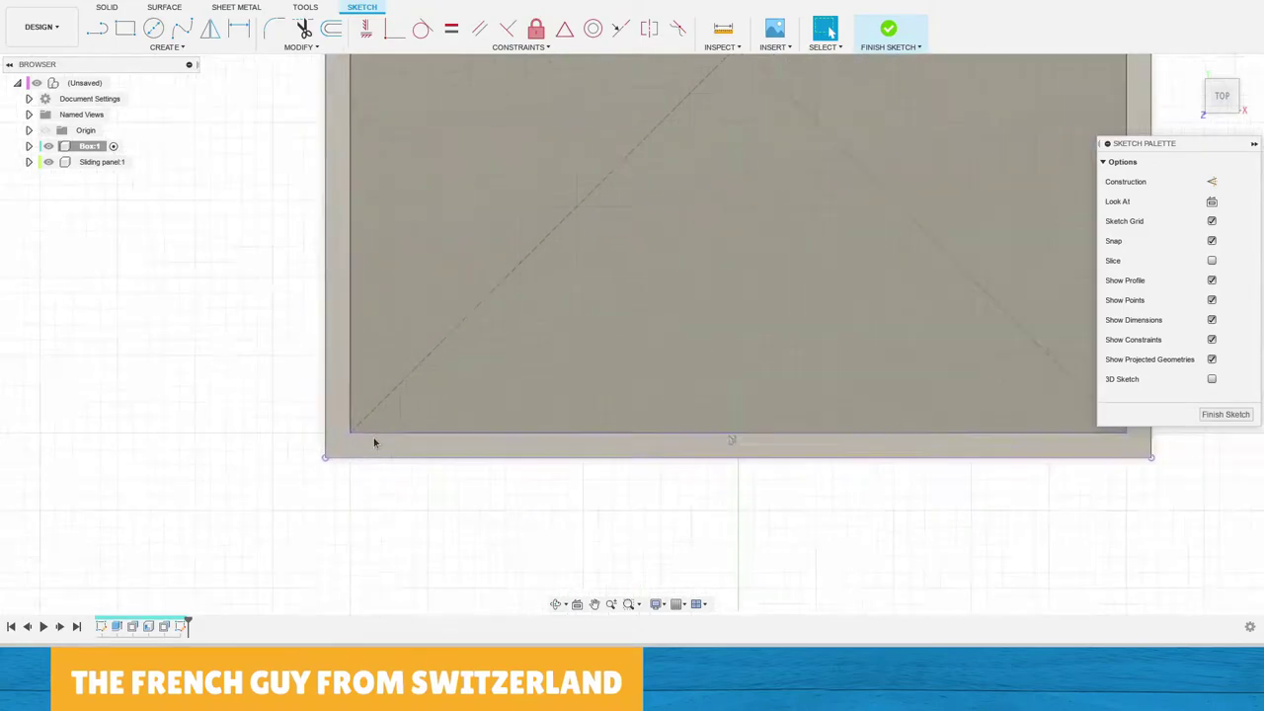
{"action": "scroll", "coordinate": [374, 439], "scroll_direction": "up", "scroll_amount": 3}
{"action": "scroll", "coordinate": [377, 436], "scroll_direction": "up", "scroll_amount": 1}
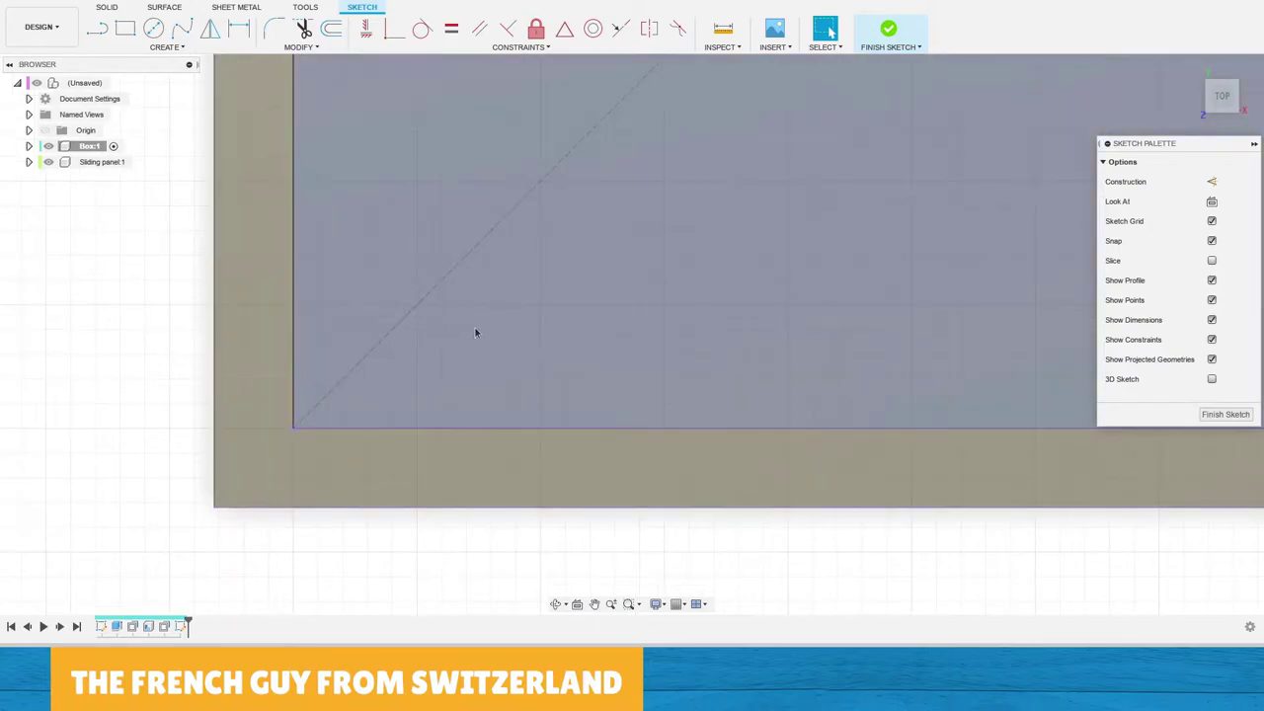
{"action": "key", "text": "l"}
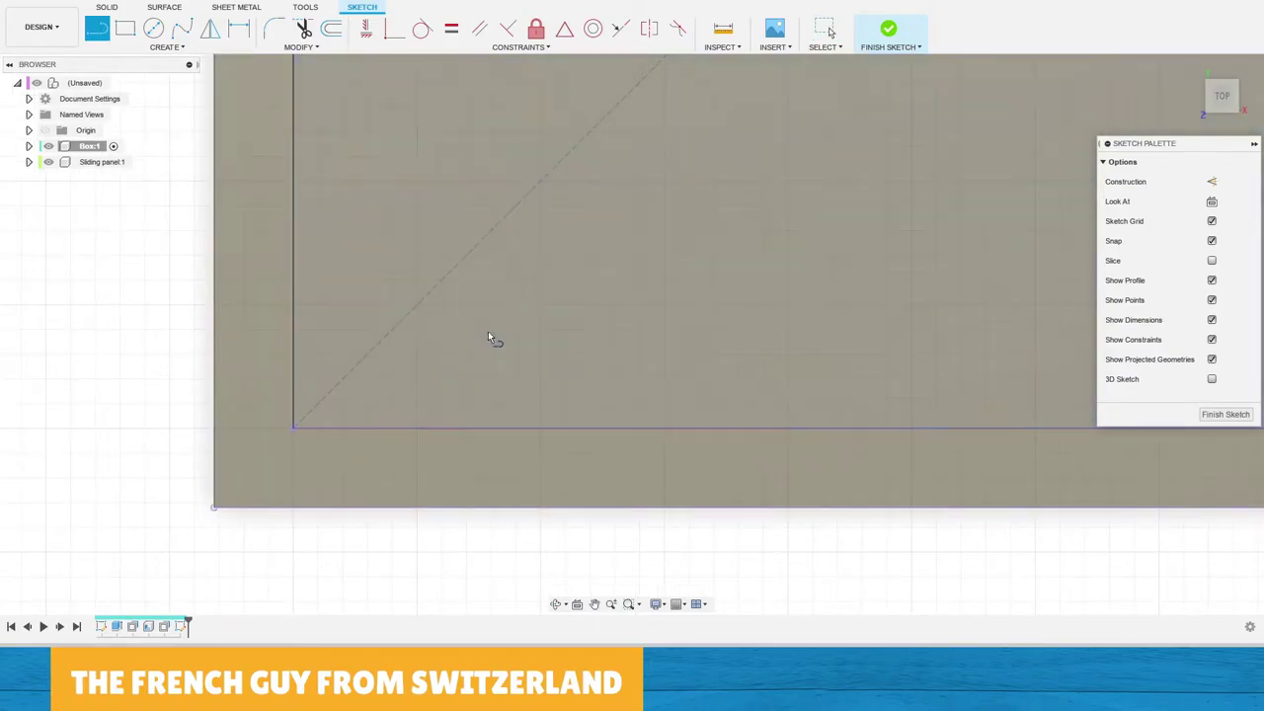
{"action": "left_click", "coordinate": [293, 431]}
{"action": "left_click", "coordinate": [293, 431]}
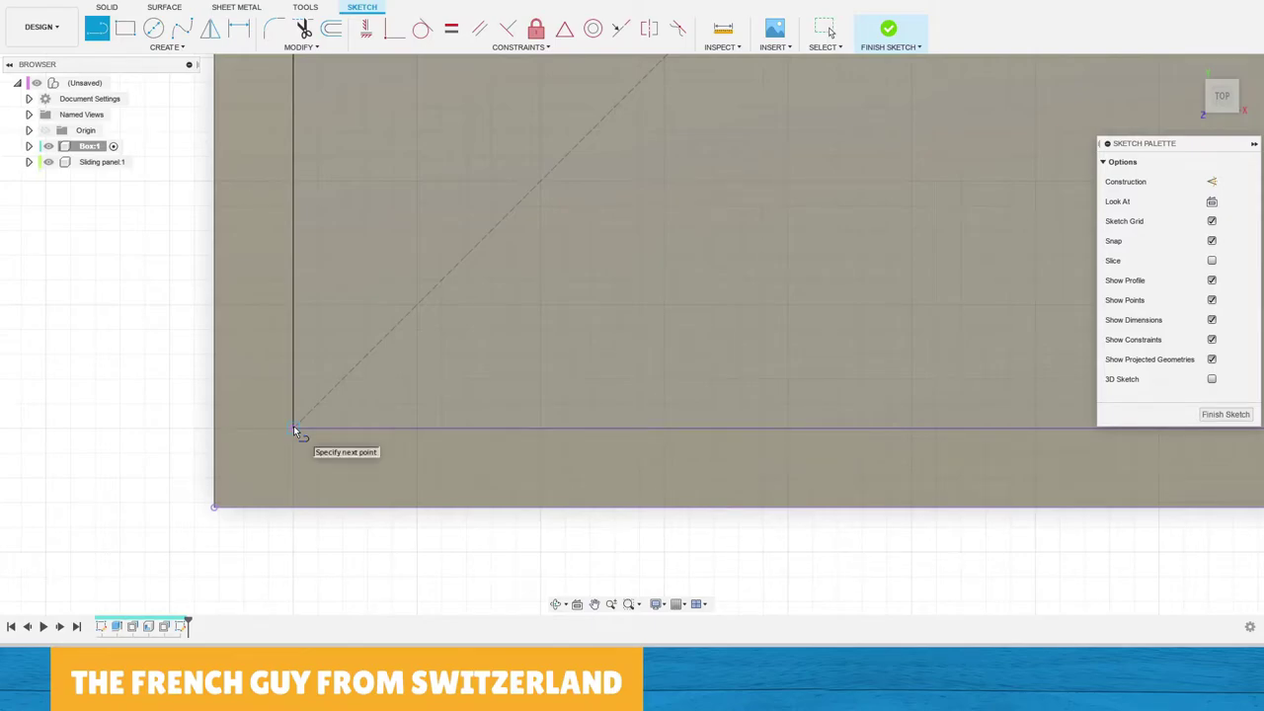
{"action": "left_click", "coordinate": [293, 509]}
Draw a matching line from the inner front-right corner to the front wall's outer edge and finish the sketch.
{"action": "scroll", "coordinate": [279, 480], "scroll_direction": "down", "scroll_amount": 5}
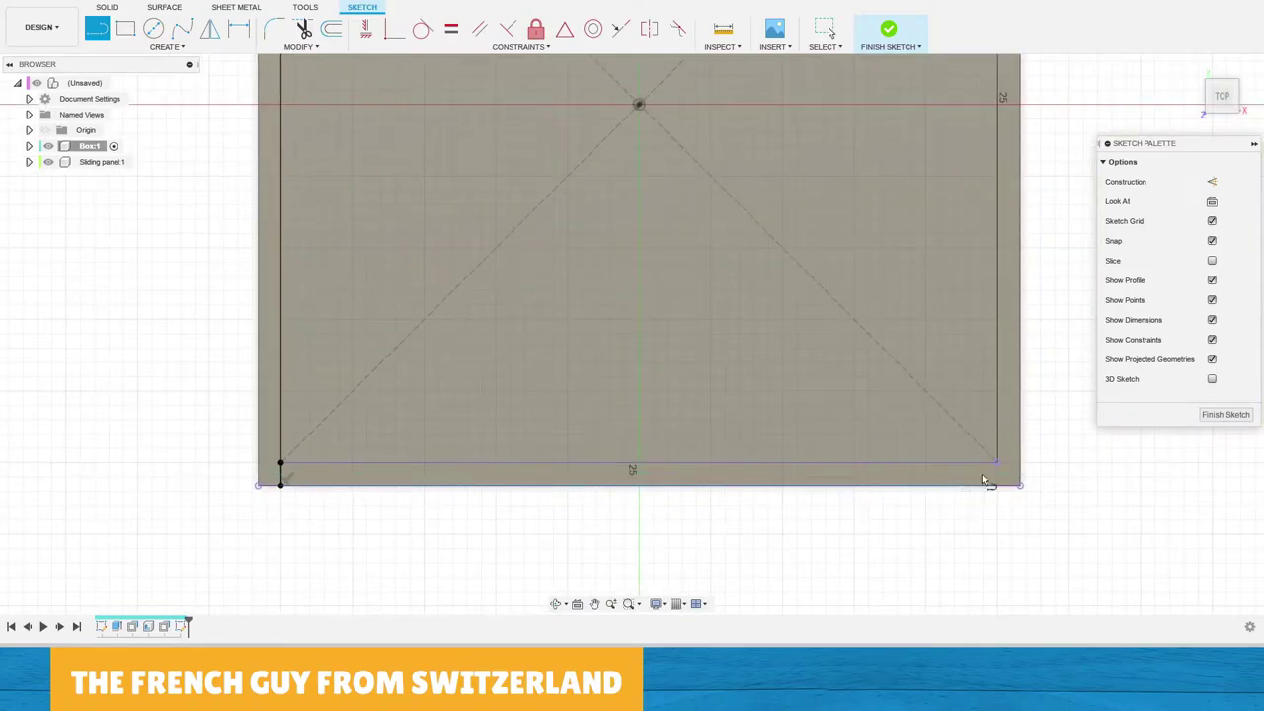
{"action": "scroll", "coordinate": [1045, 469], "scroll_direction": "up", "scroll_amount": 3}
{"action": "scroll", "coordinate": [1045, 469], "scroll_direction": "up", "scroll_amount": 3}
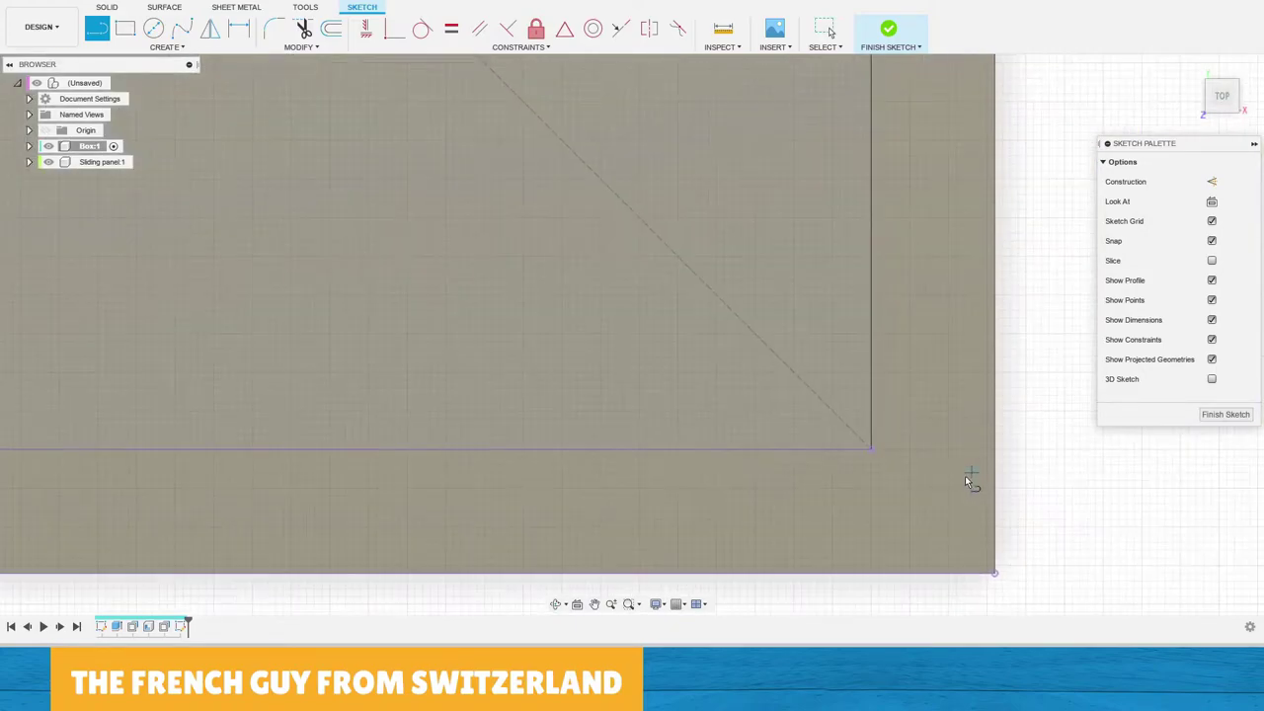
{"action": "left_click", "coordinate": [871, 450]}
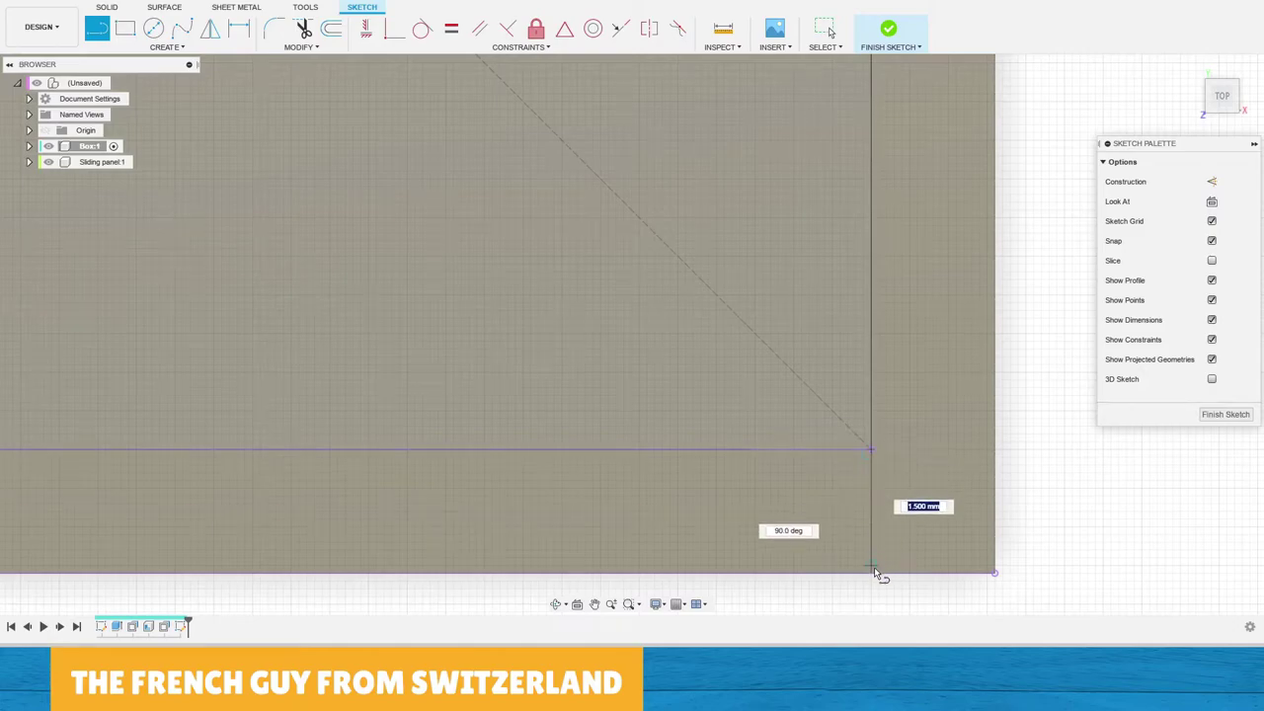
{"action": "left_click", "coordinate": [871, 573]}
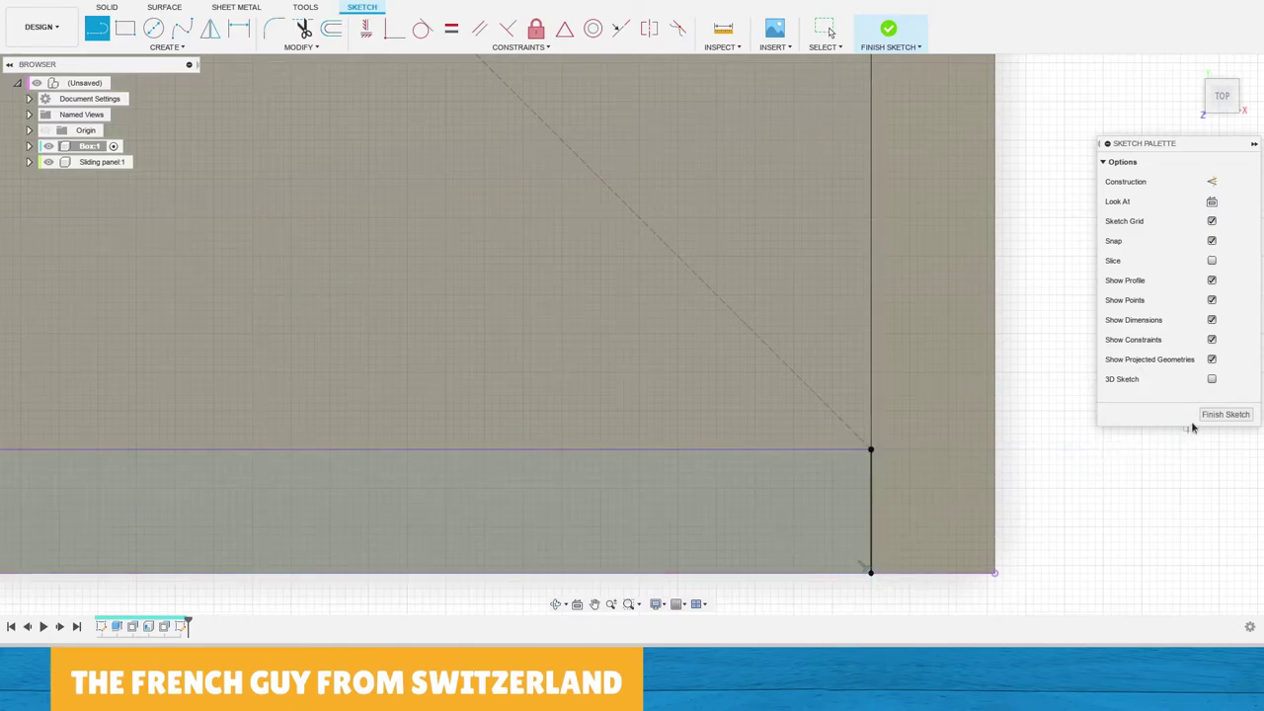
{"action": "left_click", "coordinate": [1225, 415]}
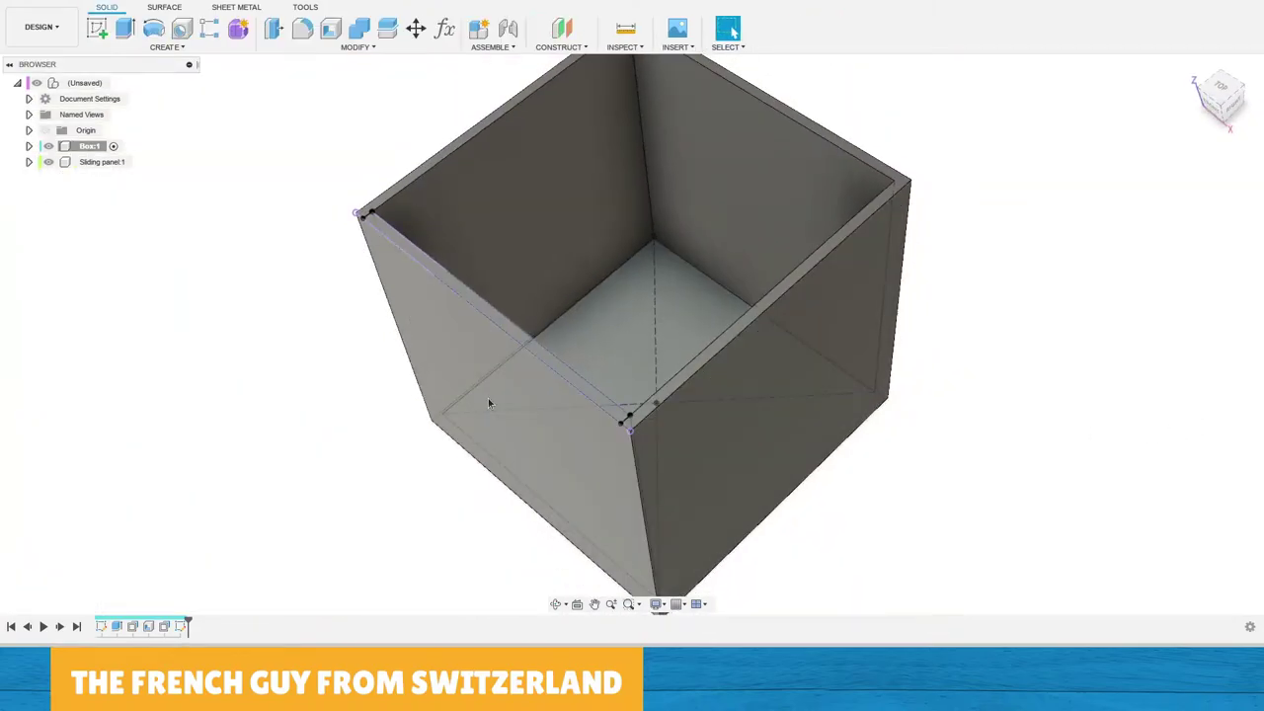
{"action": "middle_click_drag", "start_coordinate": [513, 403], "coordinate": [577, 396]}
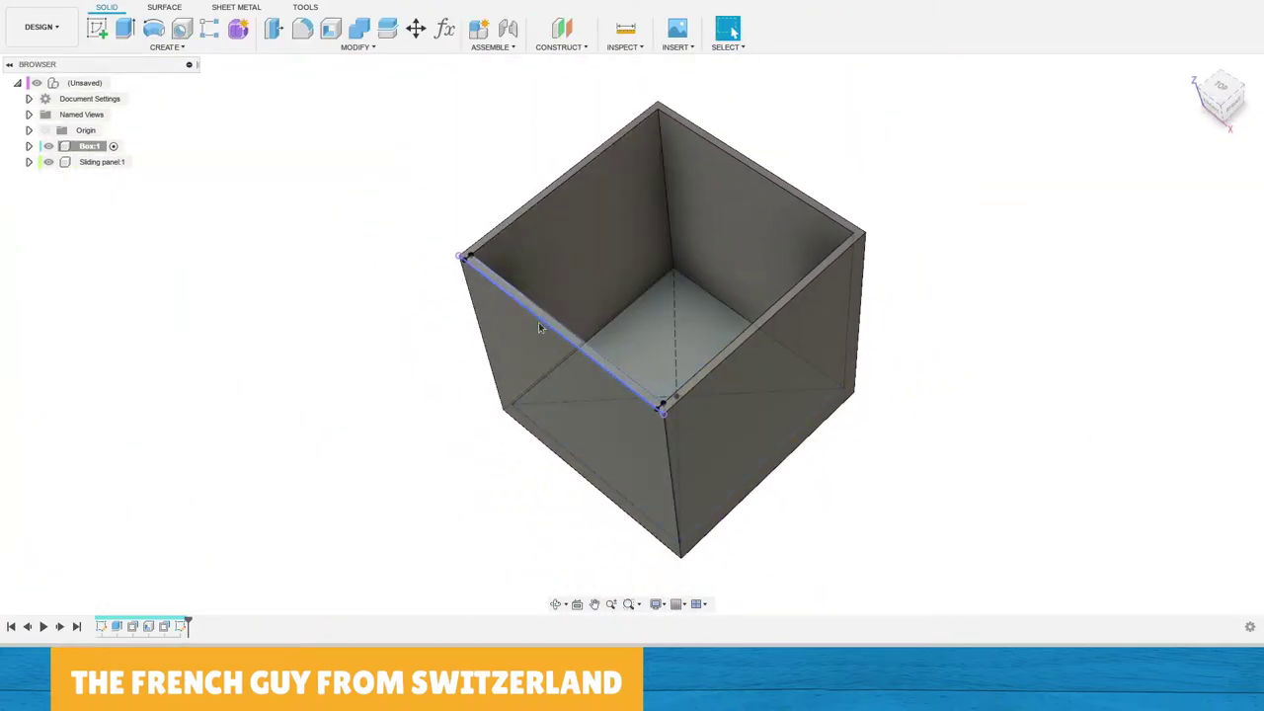
Cut the strip profile on the front wall's rim 17 mm downward to open the front wall.
{"action": "scroll", "coordinate": [533, 321], "scroll_direction": "up", "scroll_amount": 3}
{"action": "left_click", "coordinate": [504, 285]}
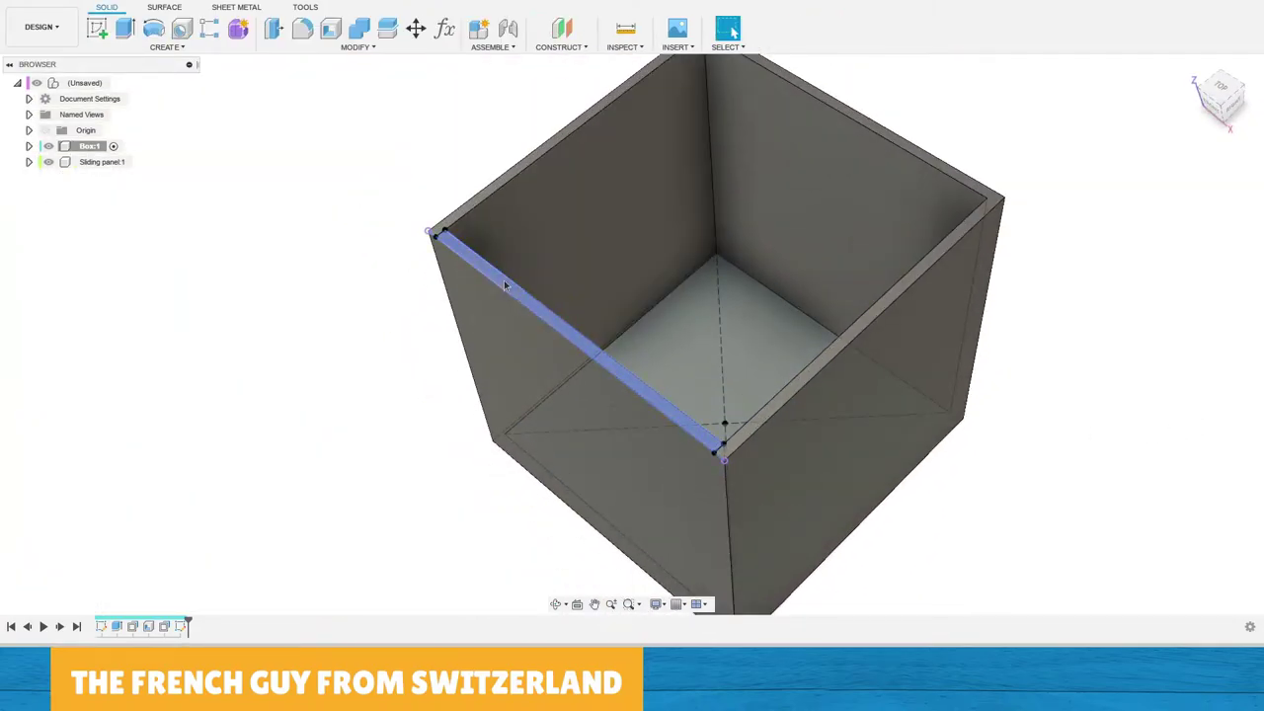
{"action": "left_click", "coordinate": [504, 286]}
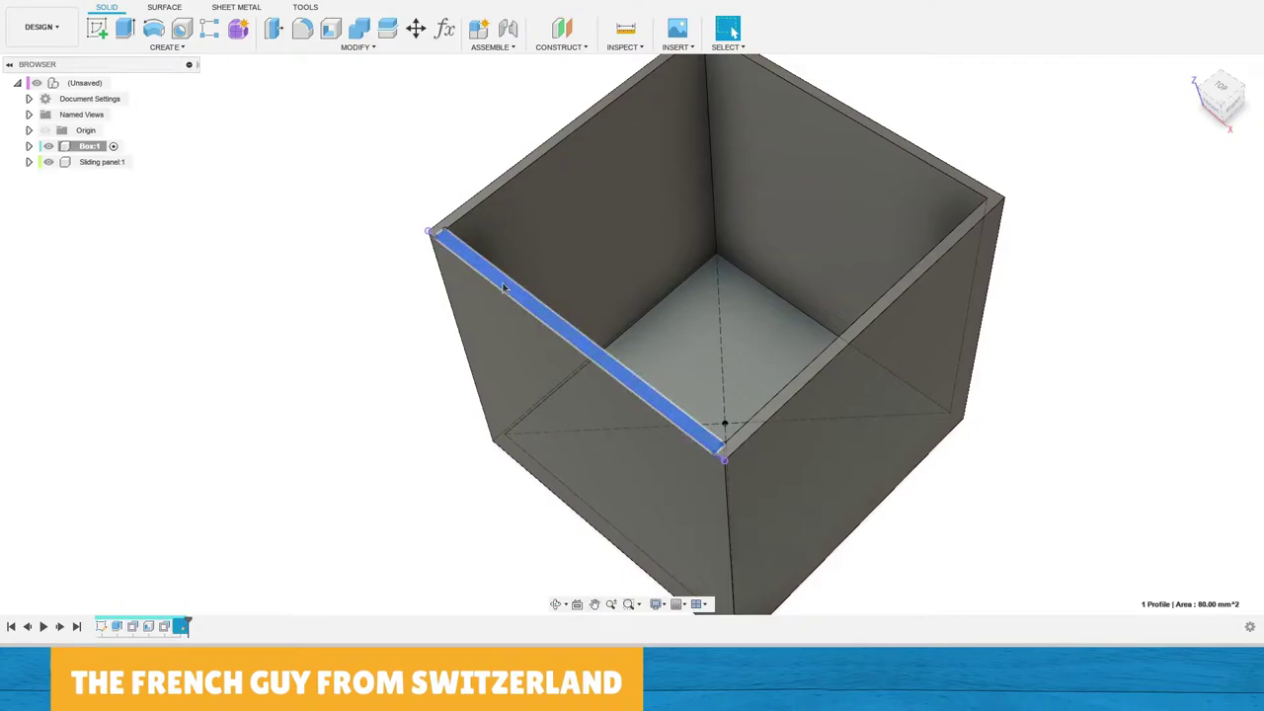
{"action": "right_click", "coordinate": [504, 286]}
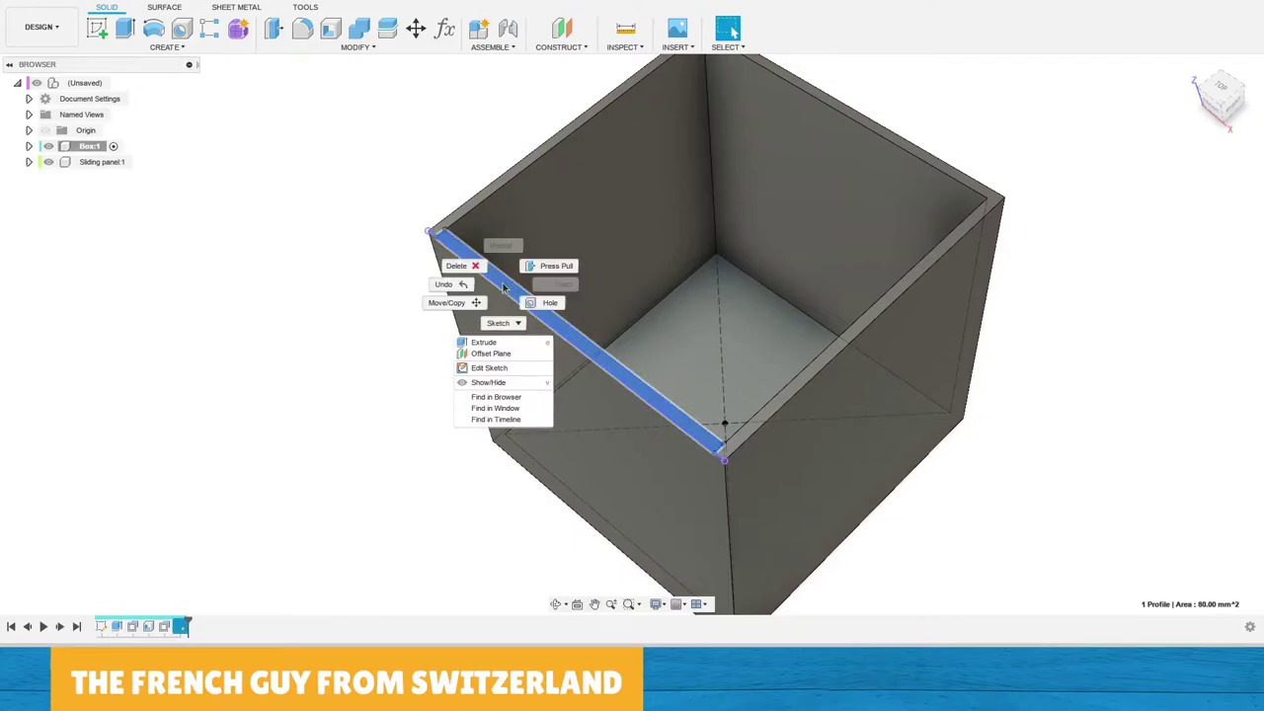
{"action": "left_click", "coordinate": [553, 265]}
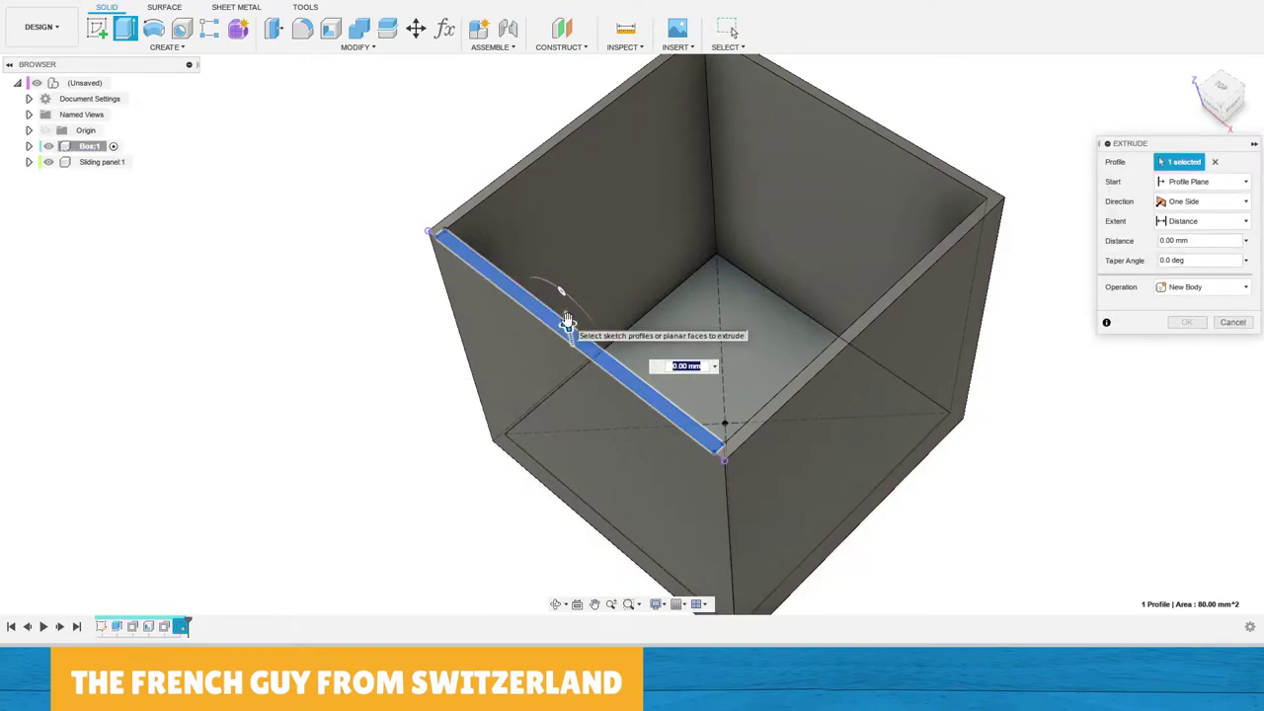
{"action": "left_click_drag", "start_coordinate": [569, 321], "coordinate": [582, 406]}
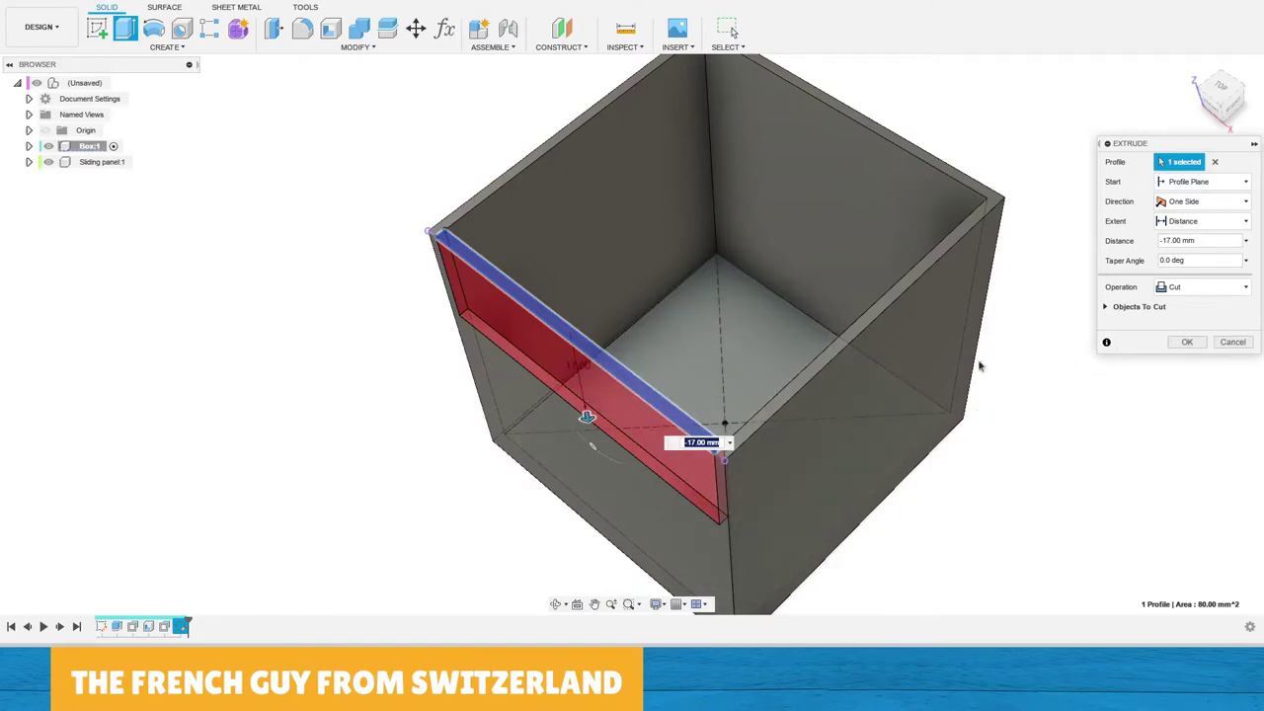
{"action": "left_click", "coordinate": [1187, 342]}
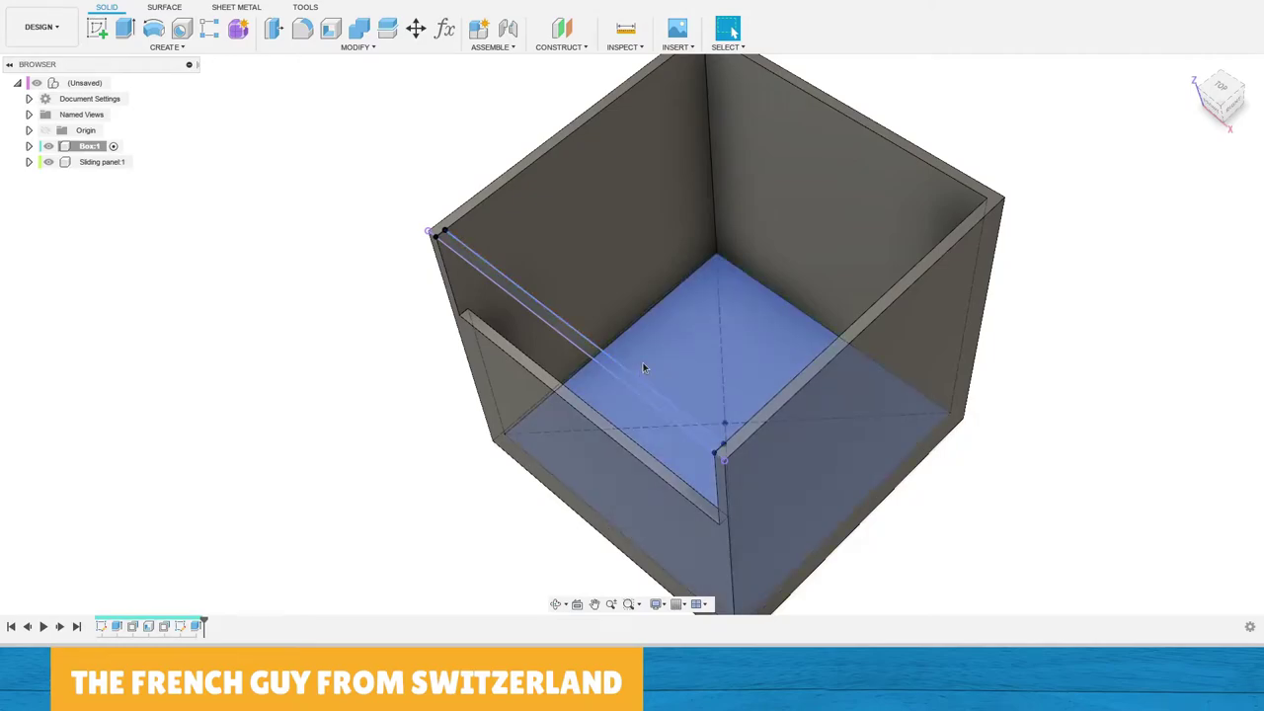
Start a new sketch on the box's outer front face.
{"action": "middle_click_drag", "start_coordinate": [643, 370], "coordinate": [360, 238], "text": "shift"}
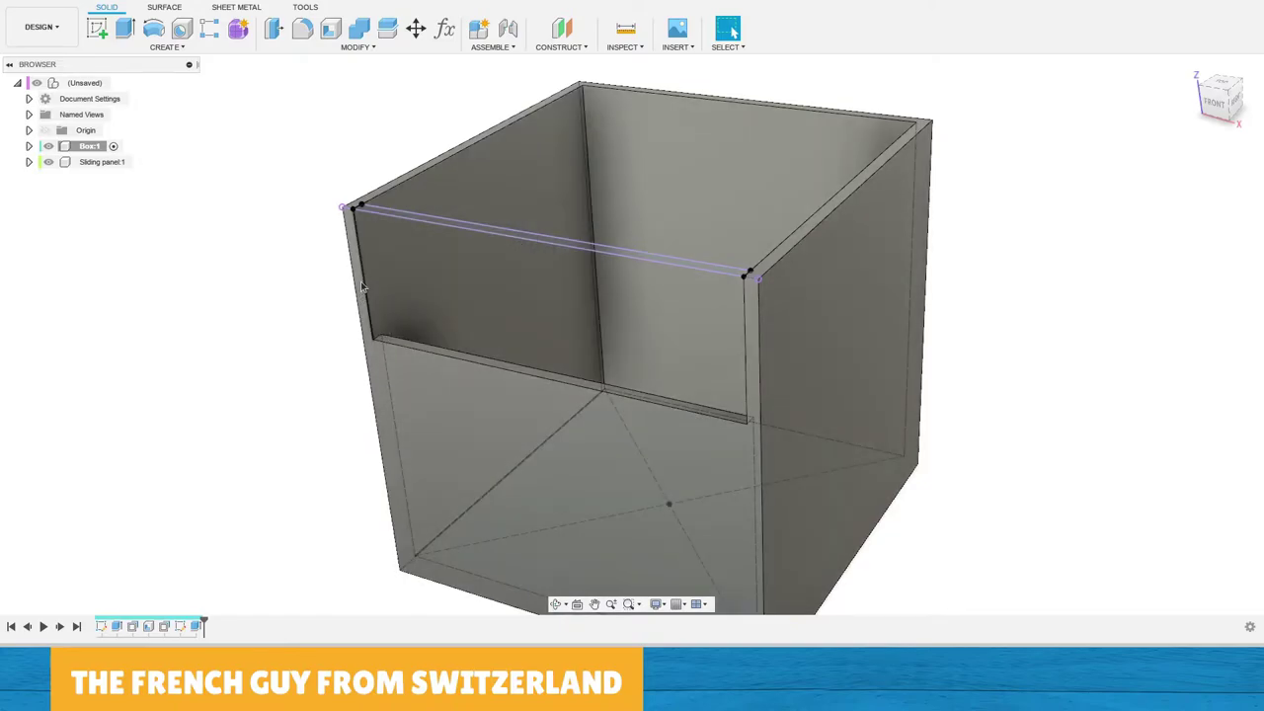
{"action": "left_click", "coordinate": [429, 384]}
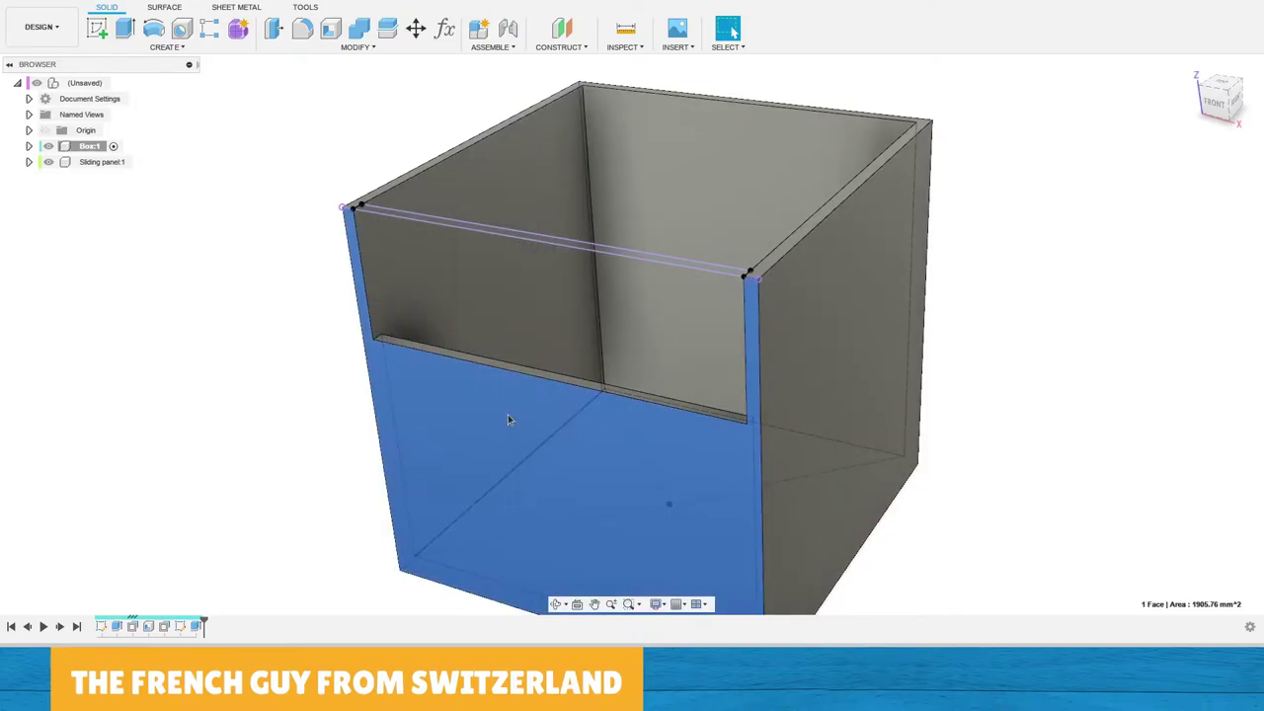
{"action": "left_click", "coordinate": [100, 29]}
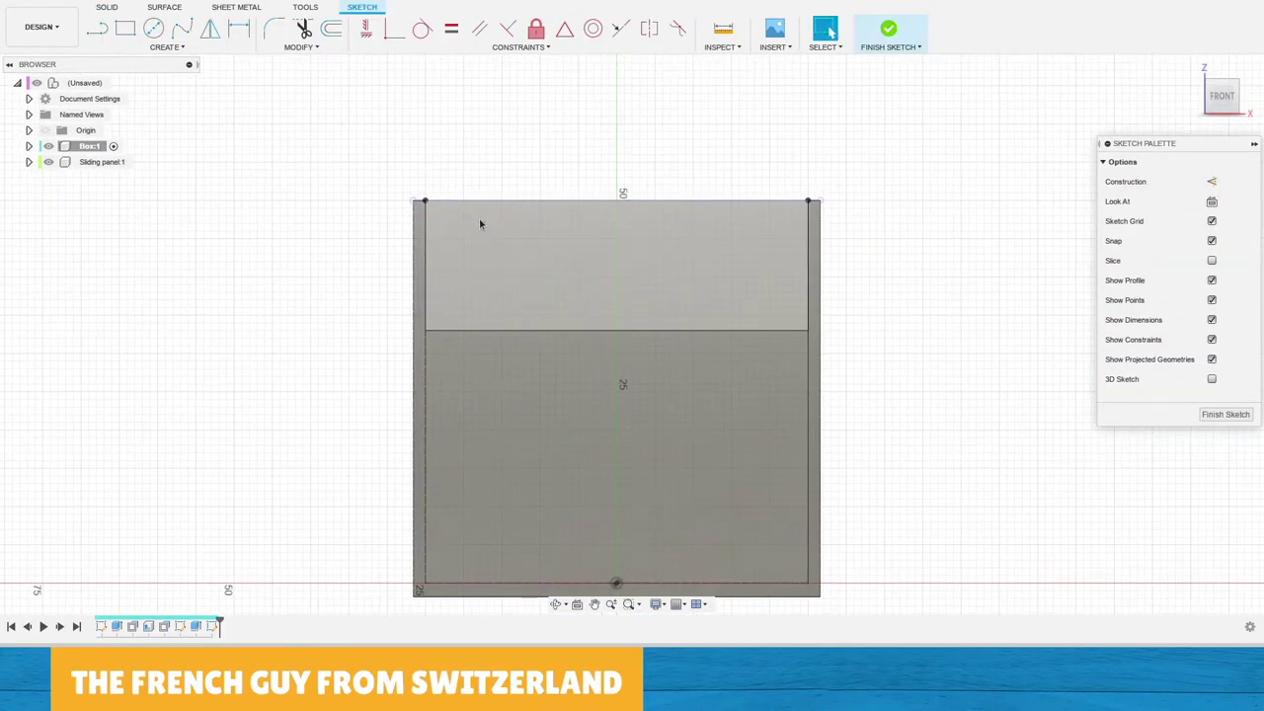
{"action": "scroll", "coordinate": [478, 217], "scroll_direction": "up", "scroll_amount": 3}
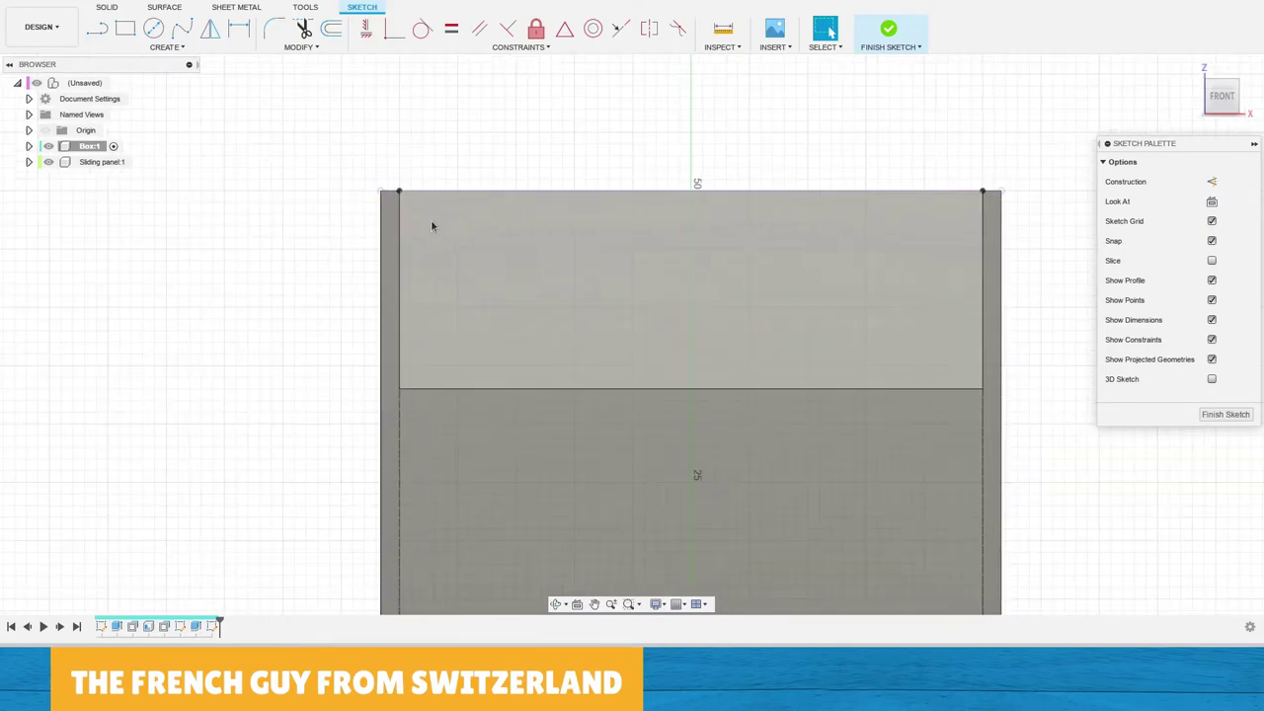
{"action": "middle_click_drag", "start_coordinate": [448, 219], "coordinate": [451, 243]}
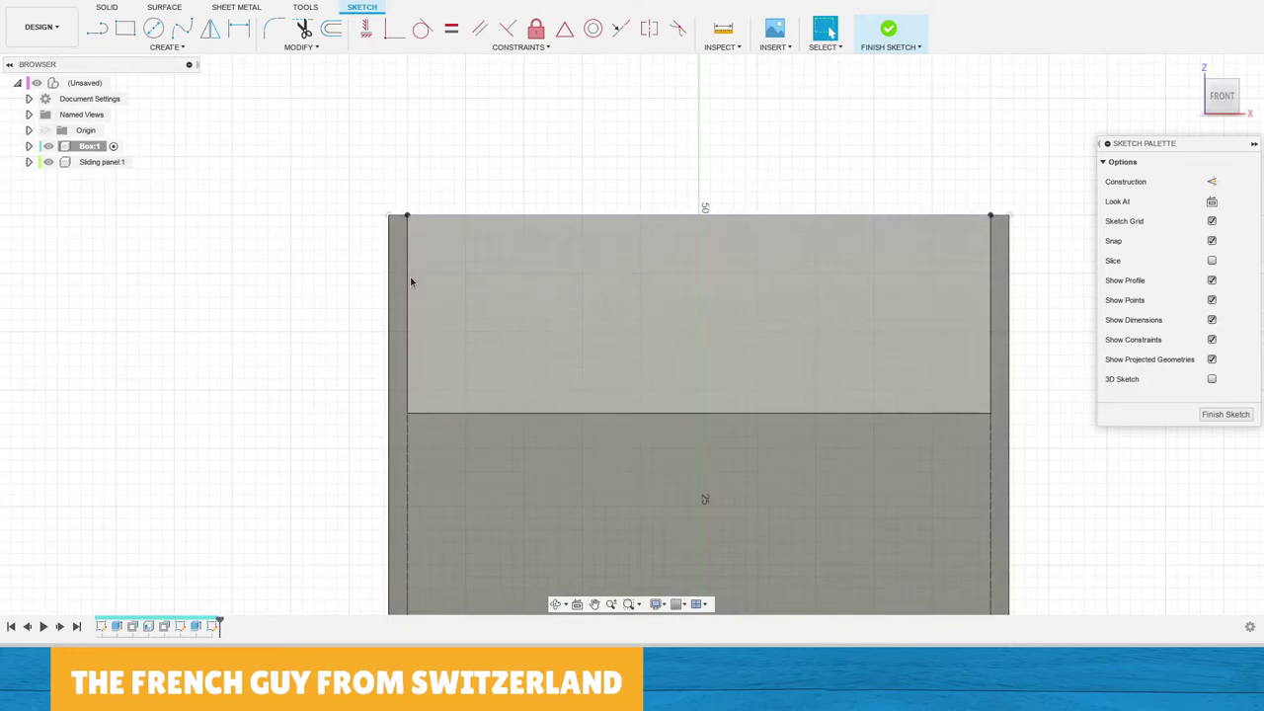
Project the front opening's left vertical edge into the front-face sketch.
{"action": "left_click", "coordinate": [600, 271]}
{"action": "left_click", "coordinate": [677, 245]}
{"action": "key", "text": "p"}
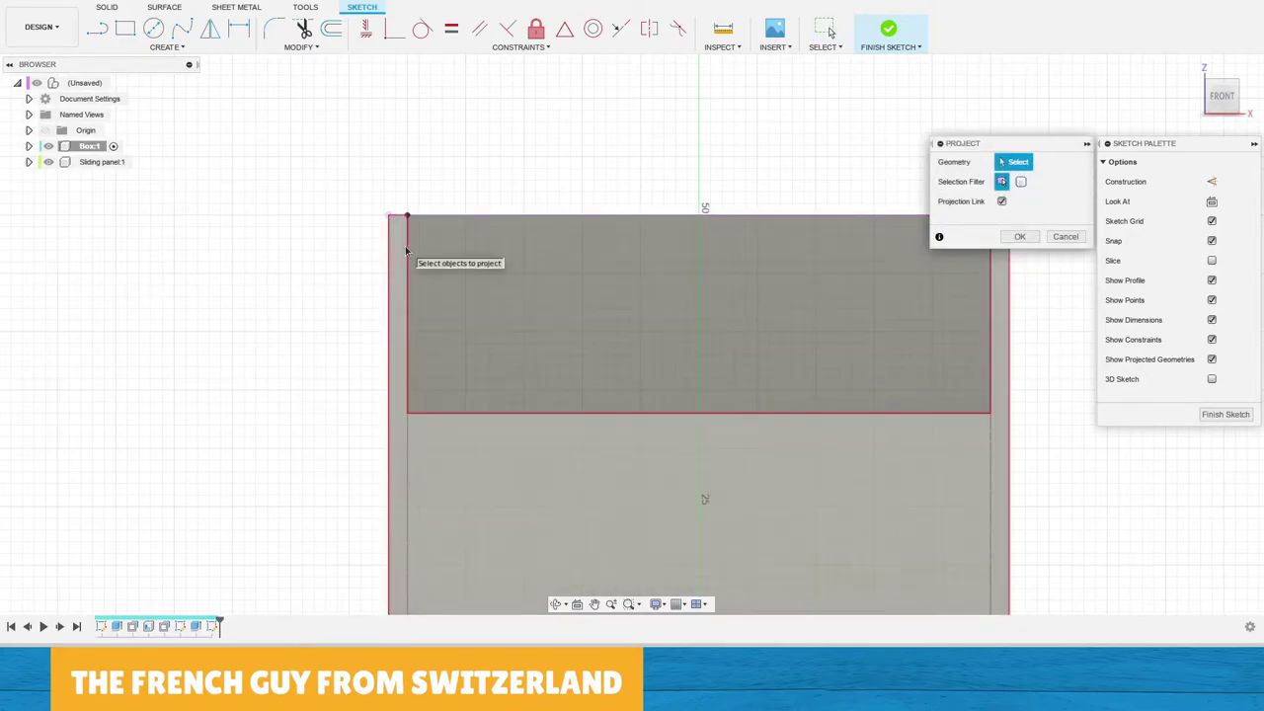
{"action": "left_click", "coordinate": [408, 247]}
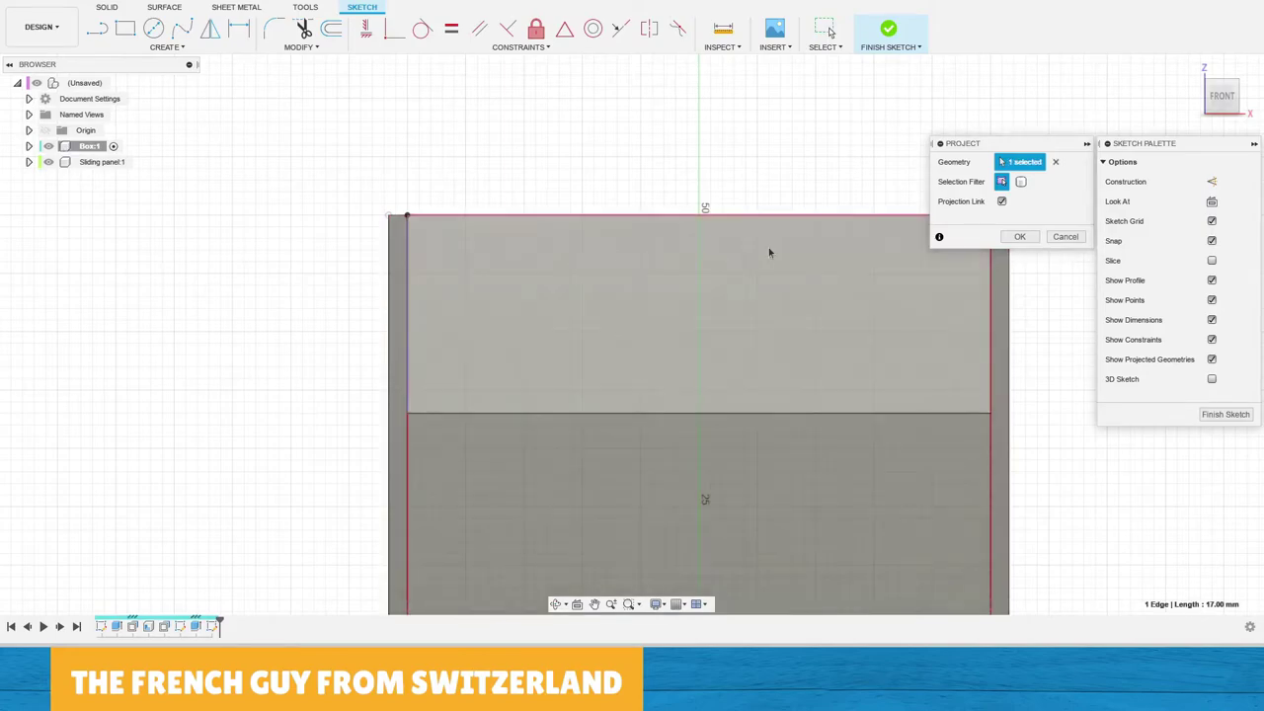
{"action": "left_click", "coordinate": [1020, 236]}
Draw a four-segment zigzag from the opening's upper-left corner: about 4.3 mm along the rim, then three alternating diagonals down beside the projected edge.
{"action": "scroll", "coordinate": [411, 235], "scroll_direction": "up", "scroll_amount": 4}
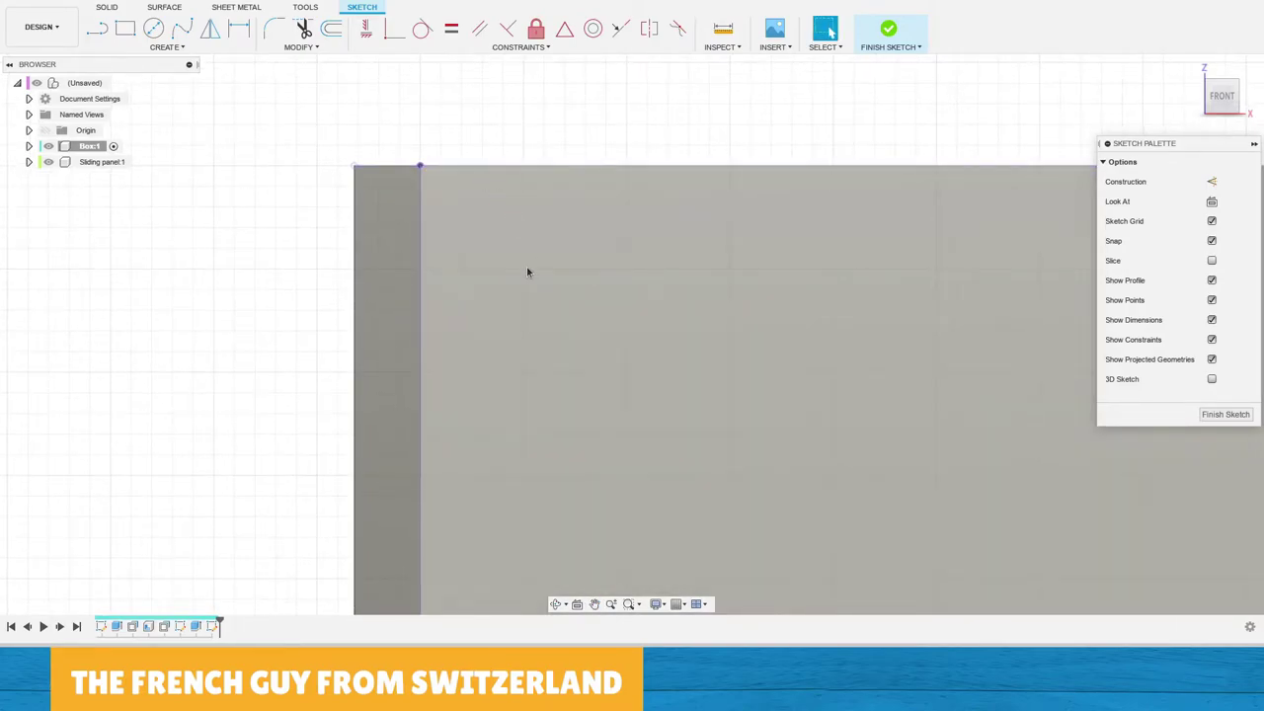
{"action": "key", "text": "l"}
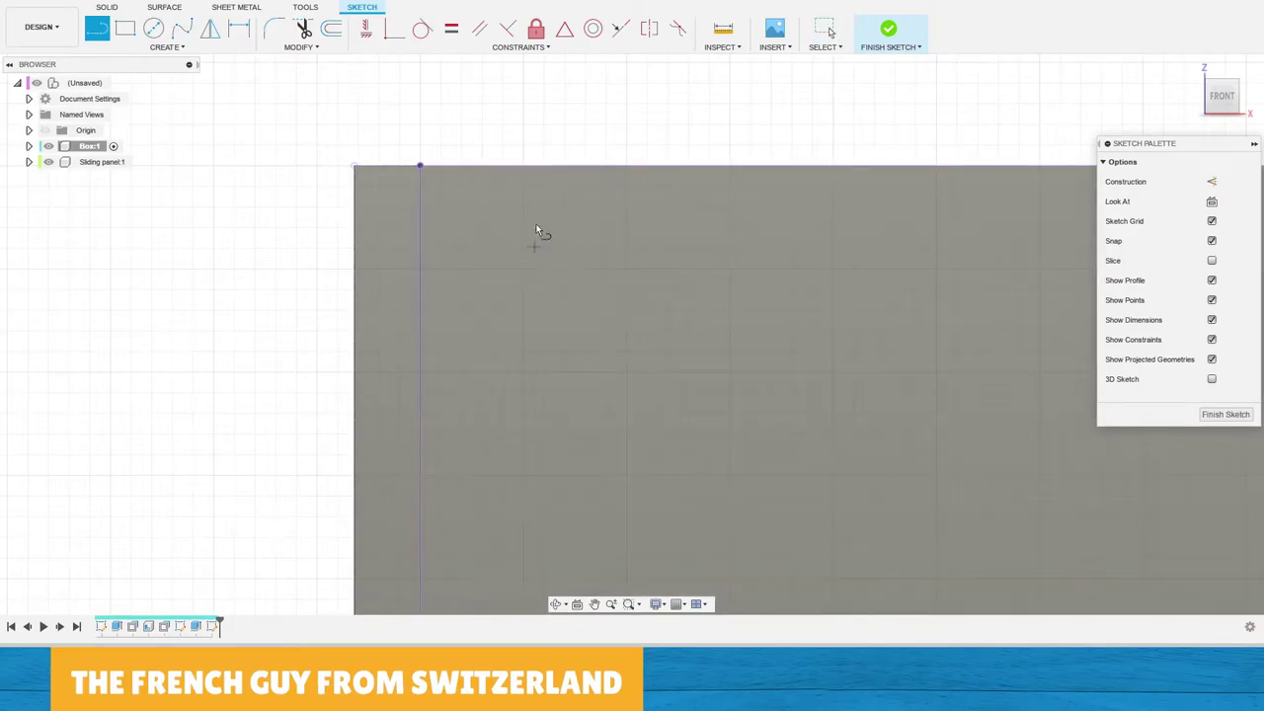
{"action": "left_click", "coordinate": [421, 166]}
{"action": "left_click", "coordinate": [597, 166]}
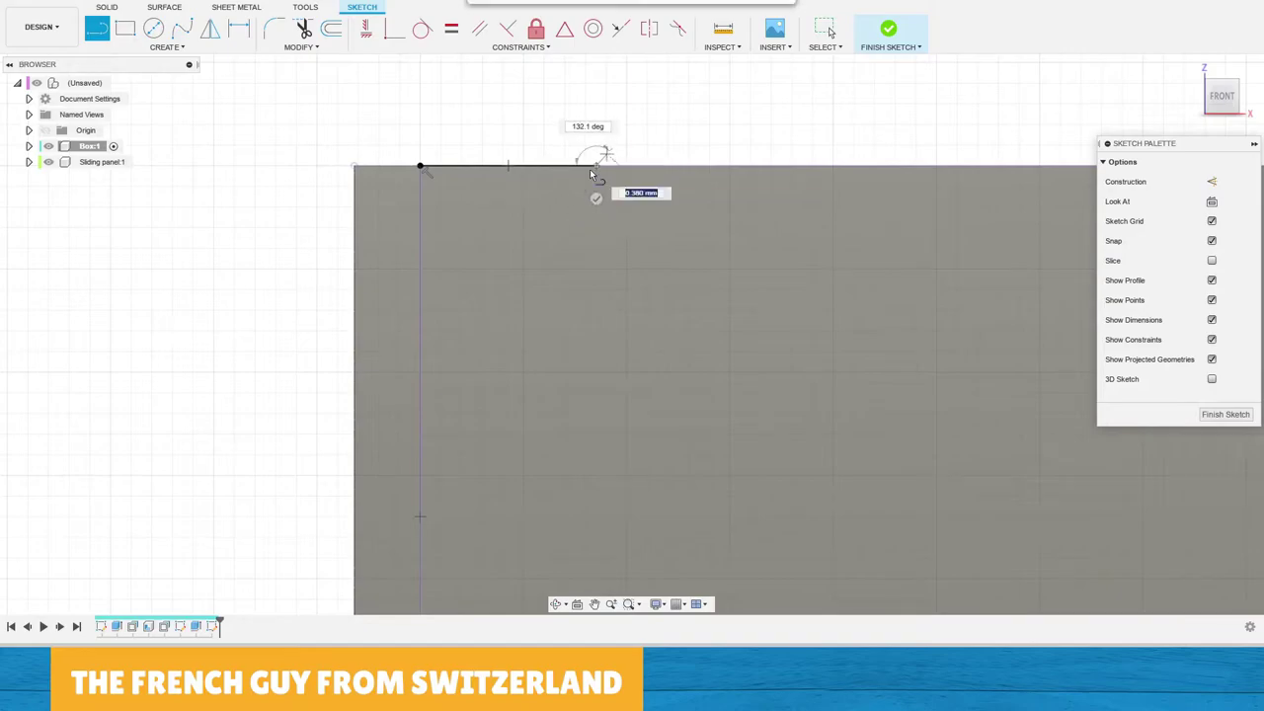
{"action": "left_click", "coordinate": [440, 280]}
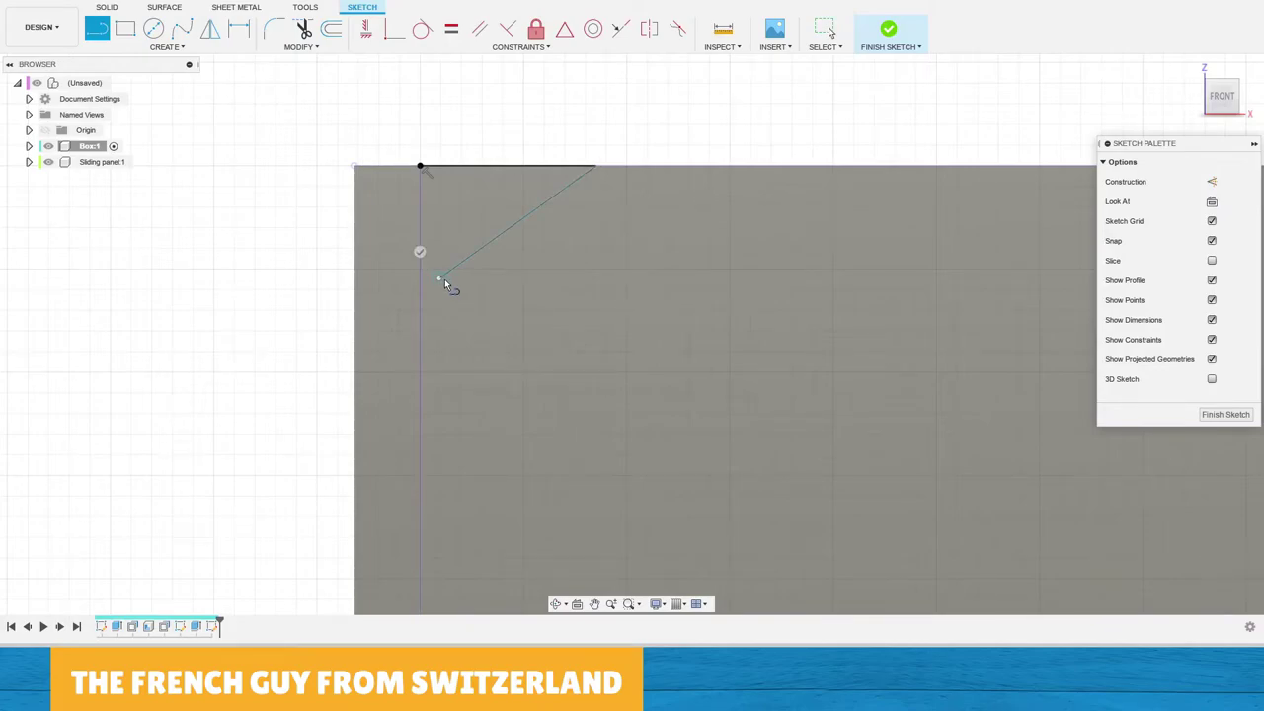
{"action": "left_click", "coordinate": [577, 385]}
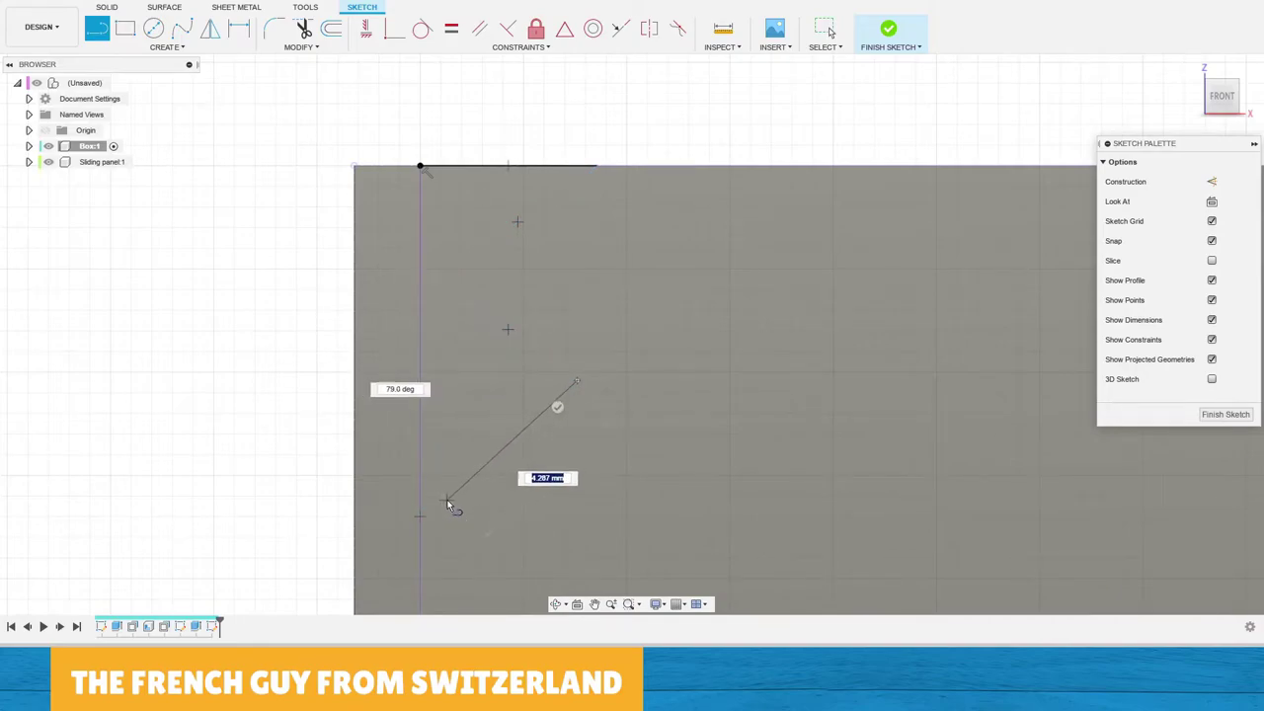
{"action": "left_click", "coordinate": [447, 500]}
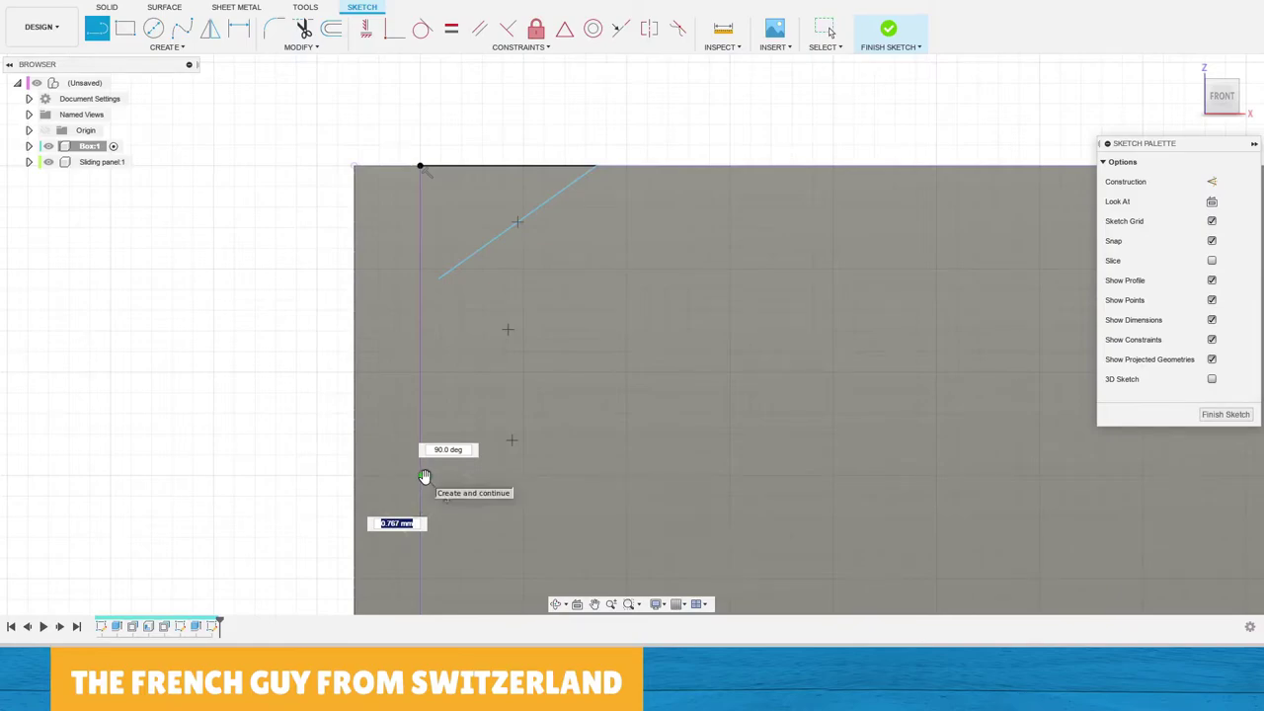
{"action": "key", "text": "Escape"}
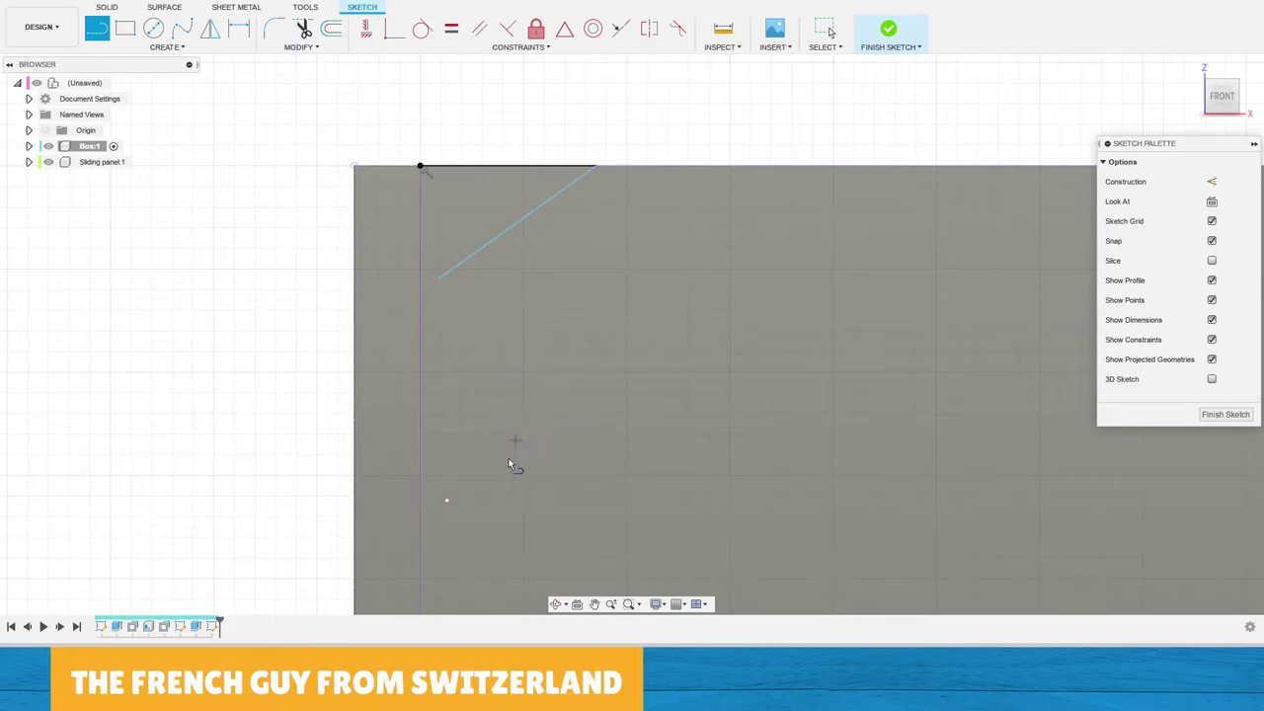
{"action": "scroll", "coordinate": [464, 308], "scroll_direction": "up", "scroll_amount": 2}
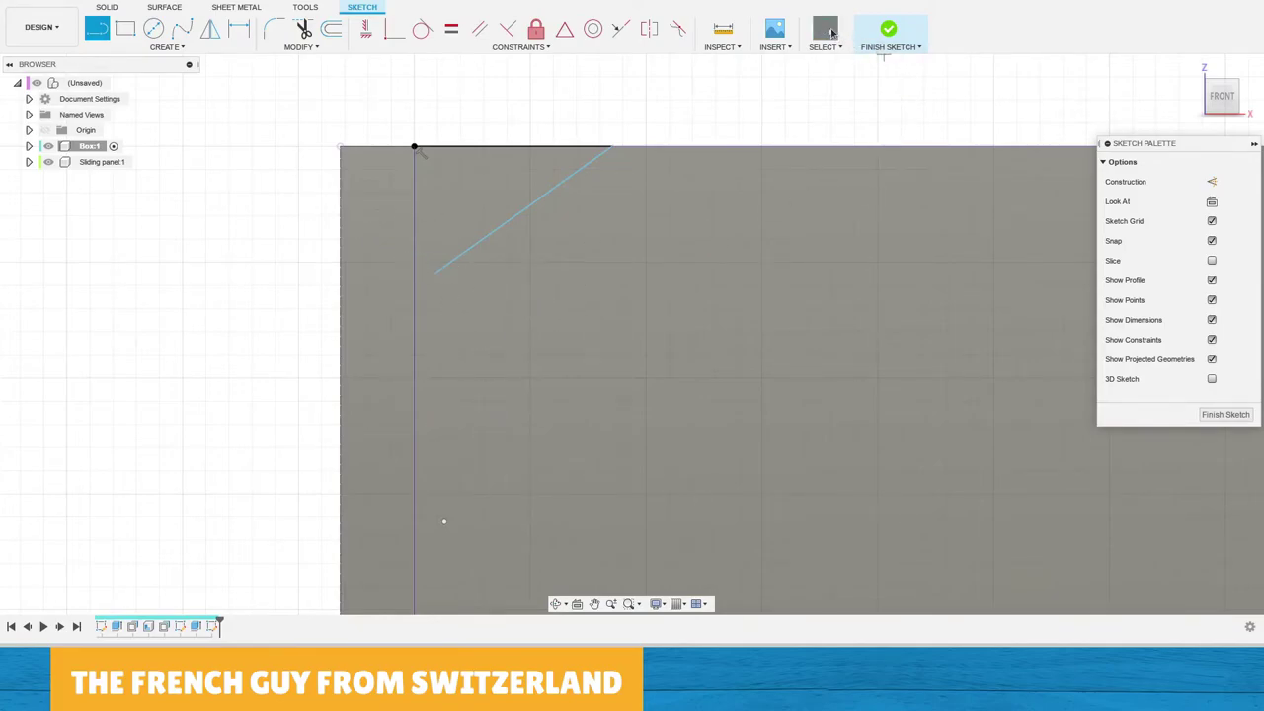
{"action": "left_click", "coordinate": [824, 28]}
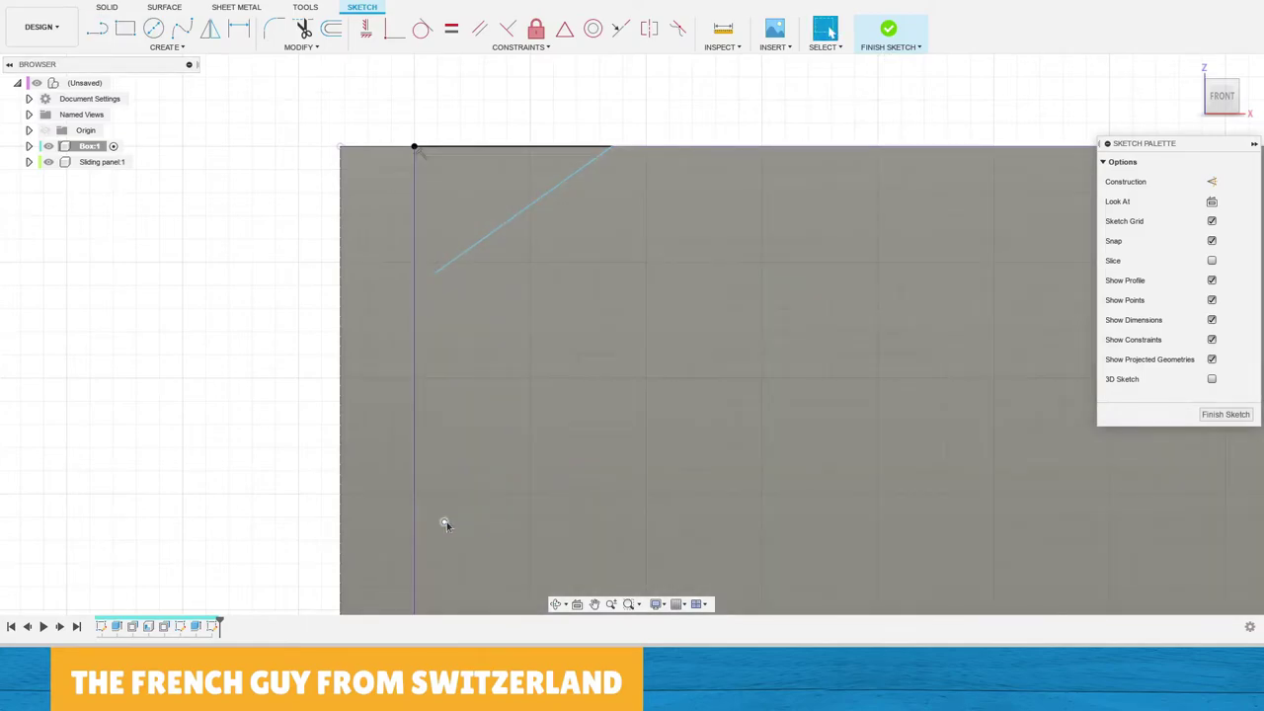
{"action": "mouse_move", "coordinate": [443, 521]}
{"action": "left_mouse_down"}
{"action": "mouse_move", "coordinate": [511, 468]}
{"action": "mouse_move", "coordinate": [586, 386]}
{"action": "mouse_move", "coordinate": [578, 379]}
{"action": "mouse_move", "coordinate": [586, 388]}
{"action": "left_mouse_up"}
{"action": "left_click", "coordinate": [580, 398]}
{"action": "key", "text": "Delete"}
{"action": "left_click", "coordinate": [576, 362]}
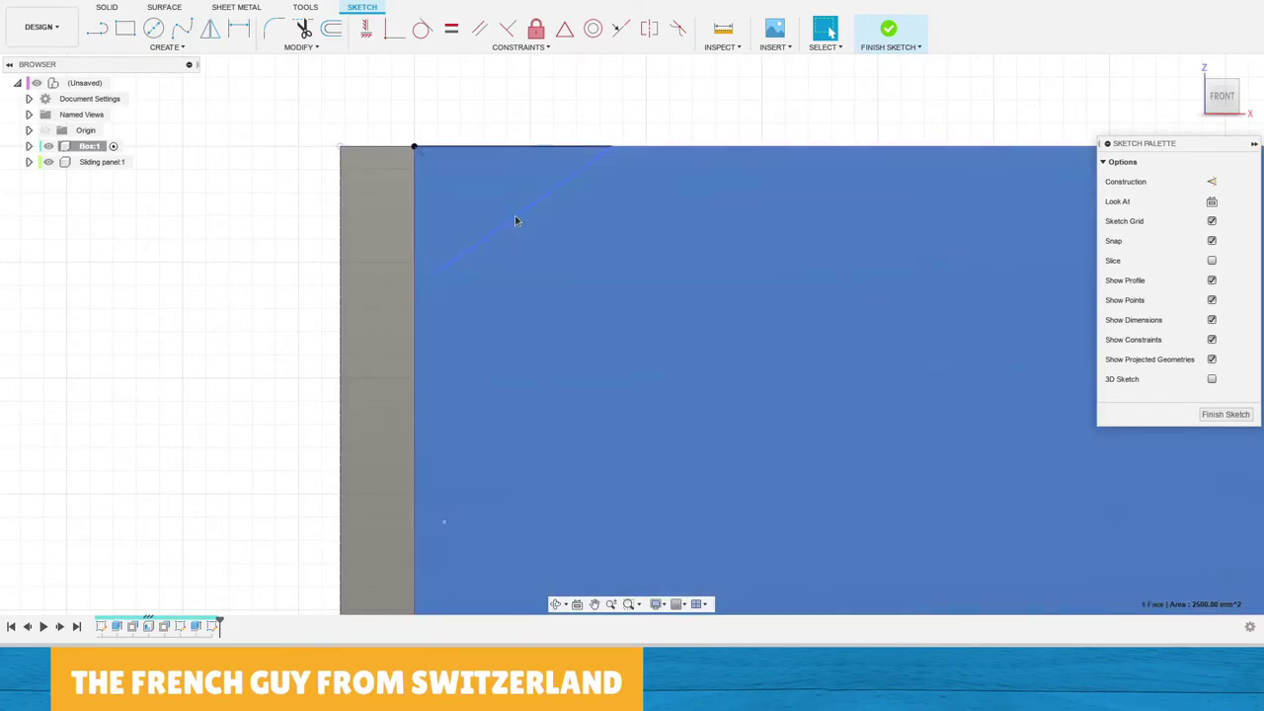
{"action": "left_click", "coordinate": [515, 213]}
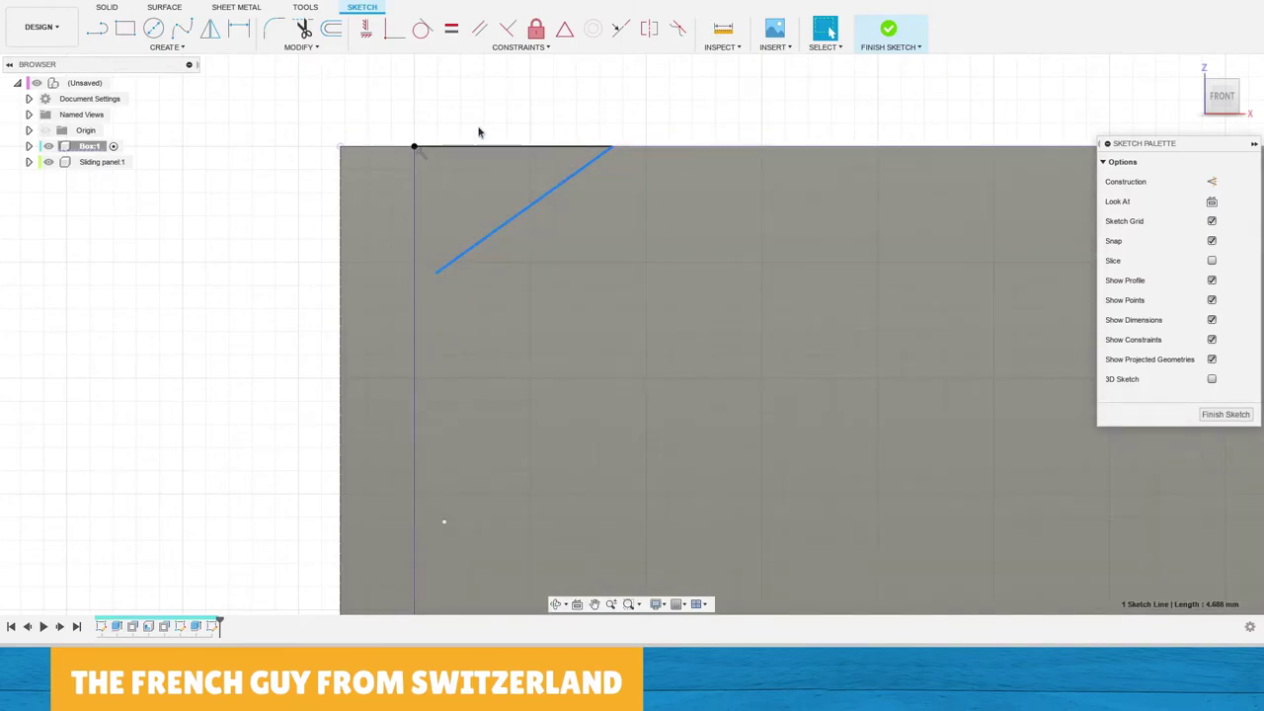
{"action": "middle_click_drag", "start_coordinate": [485, 138], "coordinate": [475, 173]}
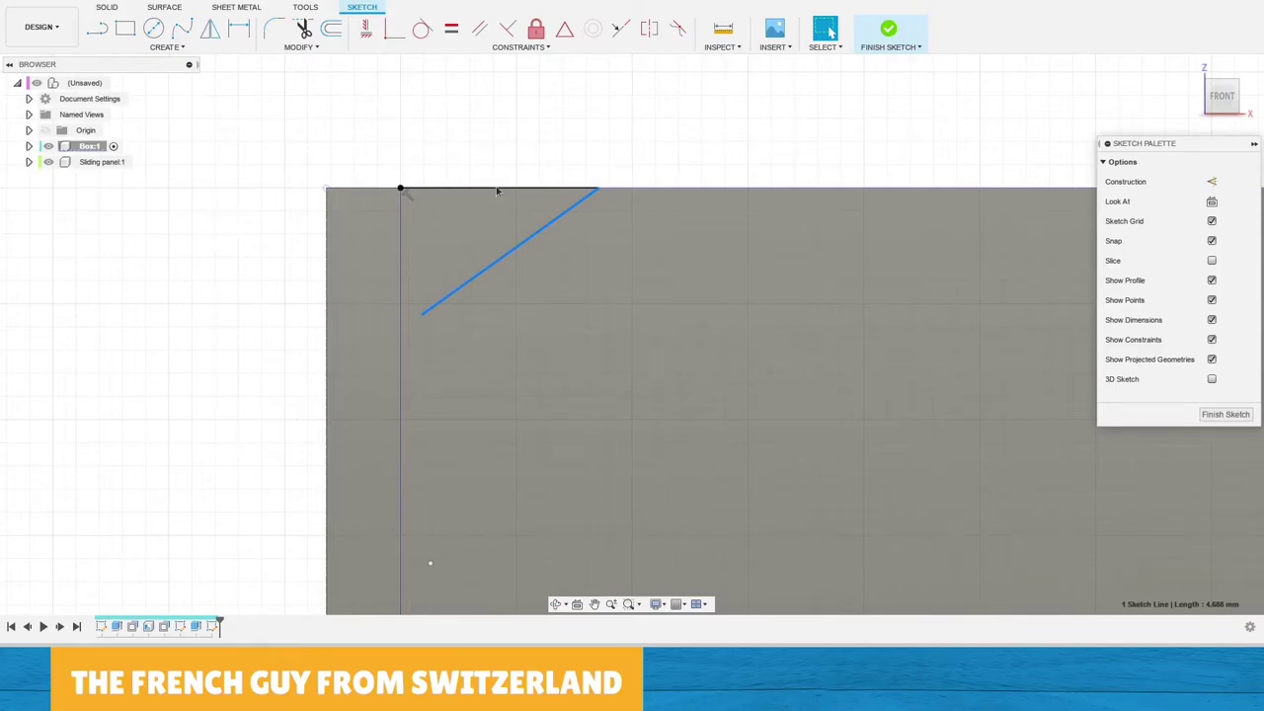
{"action": "key", "text": "Escape"}
{"action": "key", "text": "d"}
{"action": "left_click", "coordinate": [485, 254]}
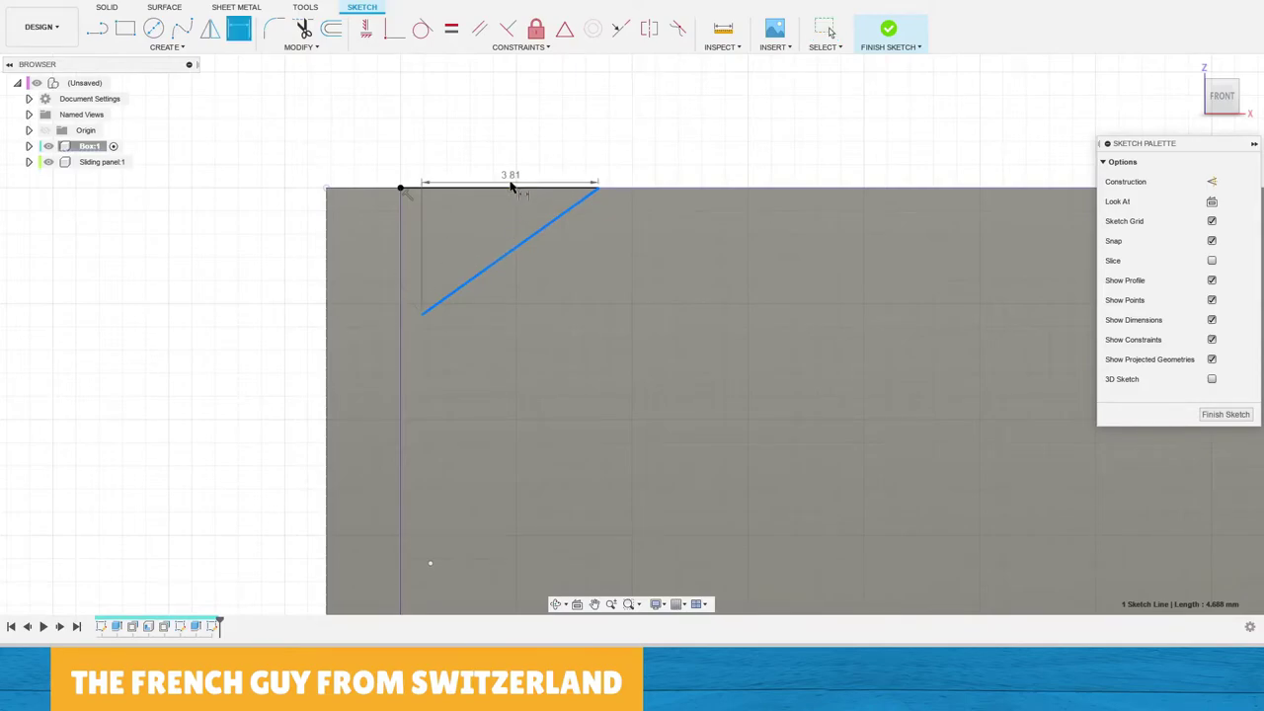
{"action": "key", "text": "Escape"}
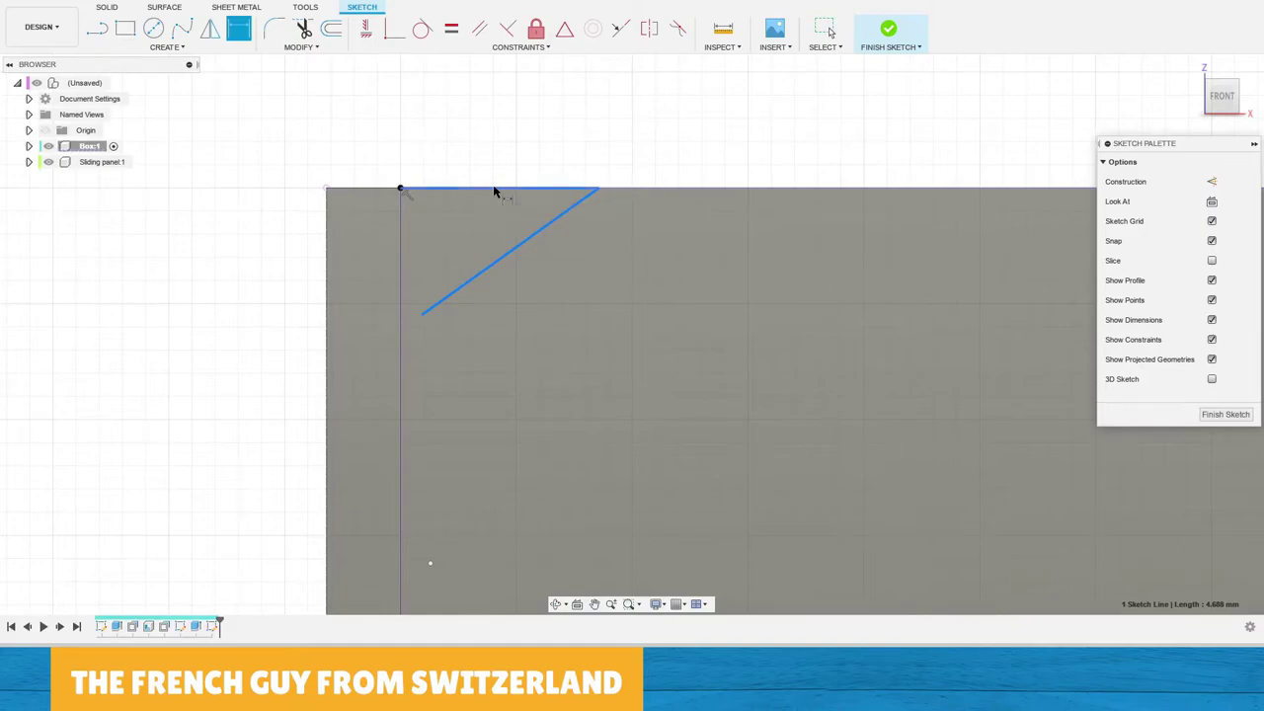
{"action": "left_click", "coordinate": [493, 190]}
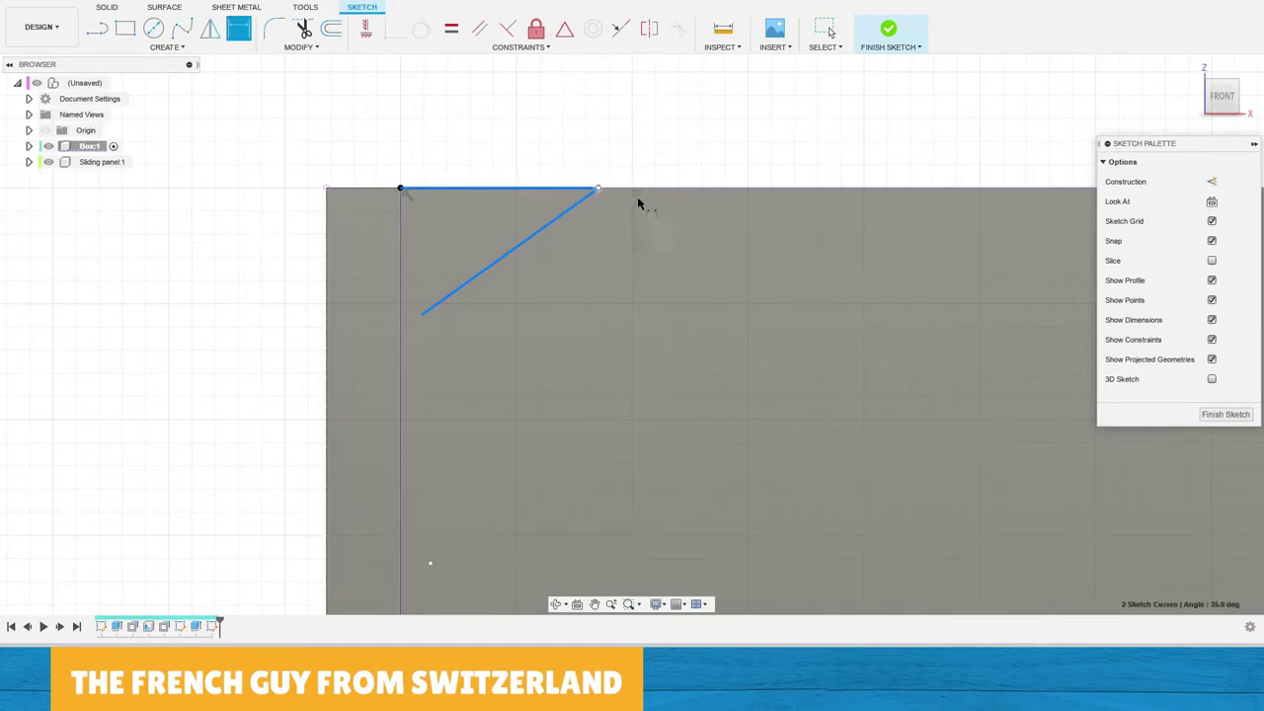
{"action": "key", "text": "Escape"}
{"action": "key", "text": "Escape"}
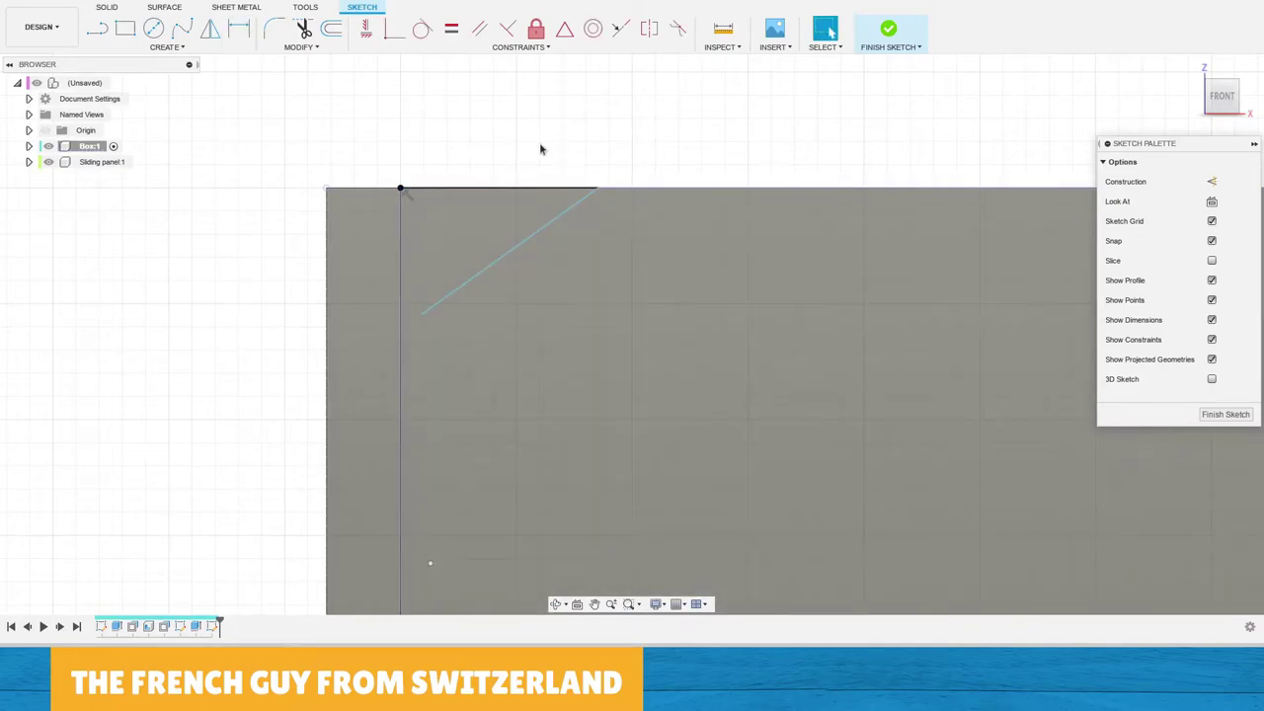
Dimension the zigzag's horizontal segment along the rim to 1.5 mm.
{"action": "key", "text": "d"}
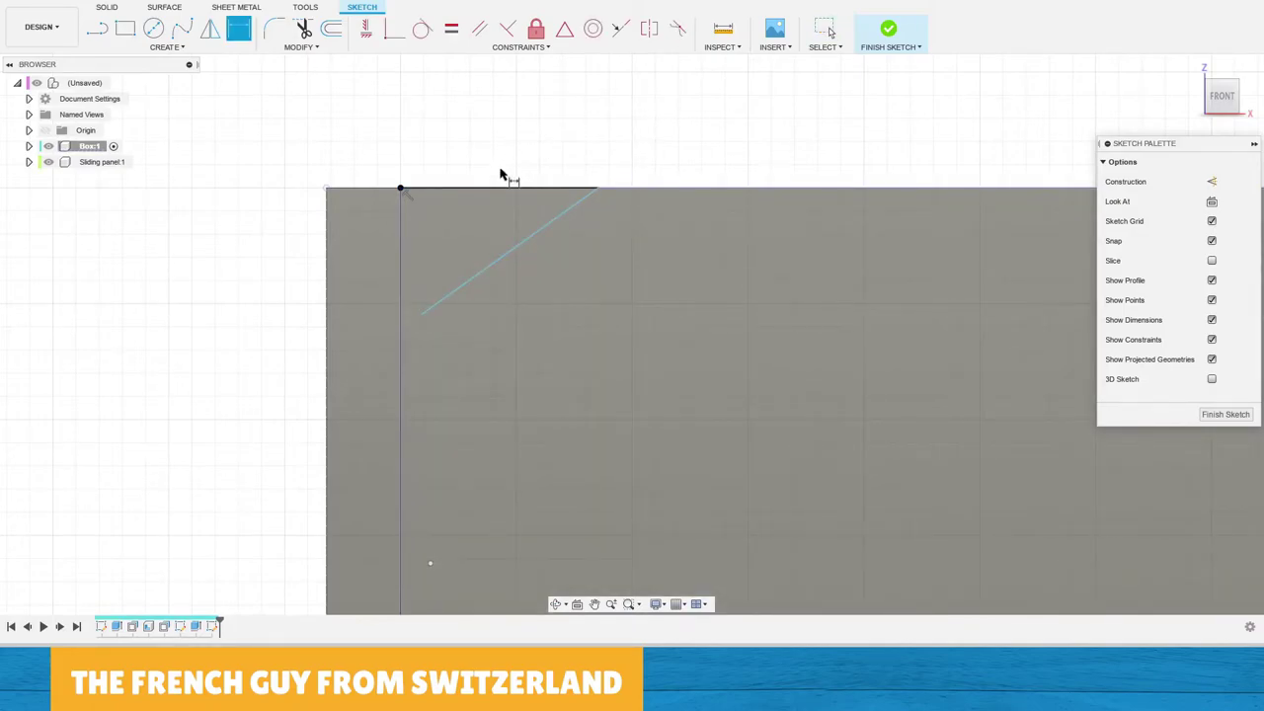
{"action": "left_click", "coordinate": [486, 191]}
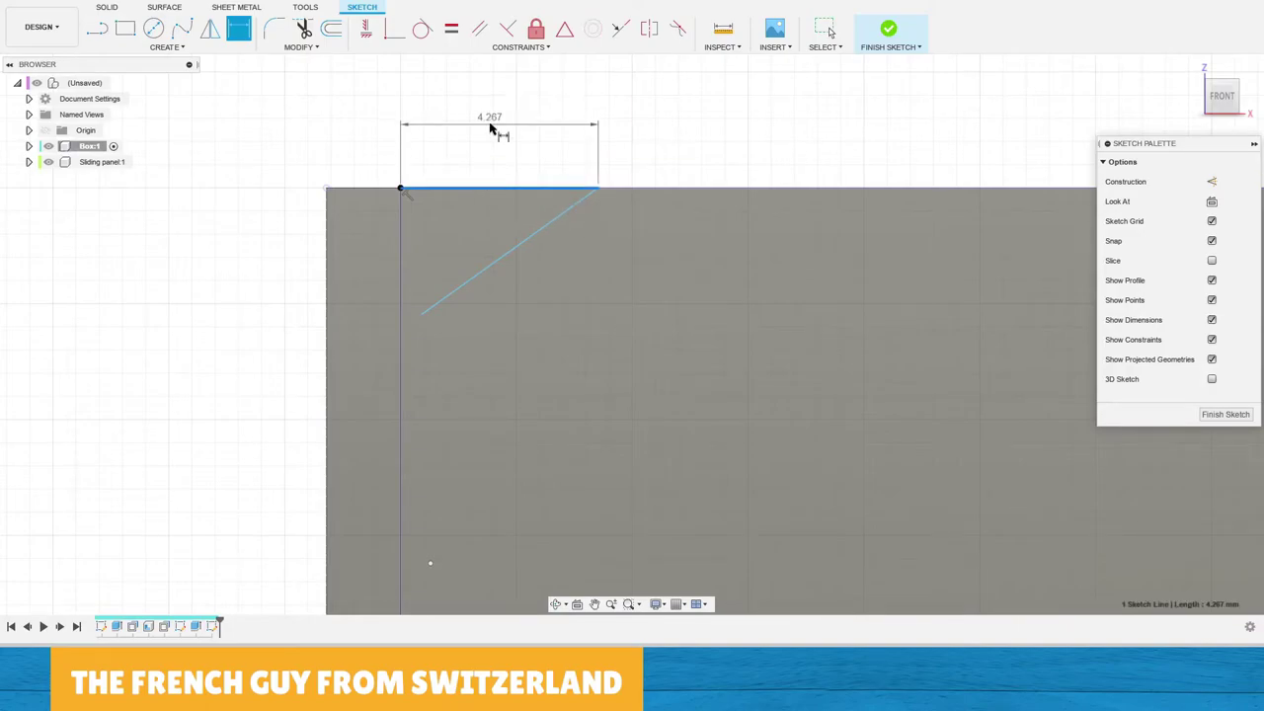
{"action": "left_click", "coordinate": [555, 138]}
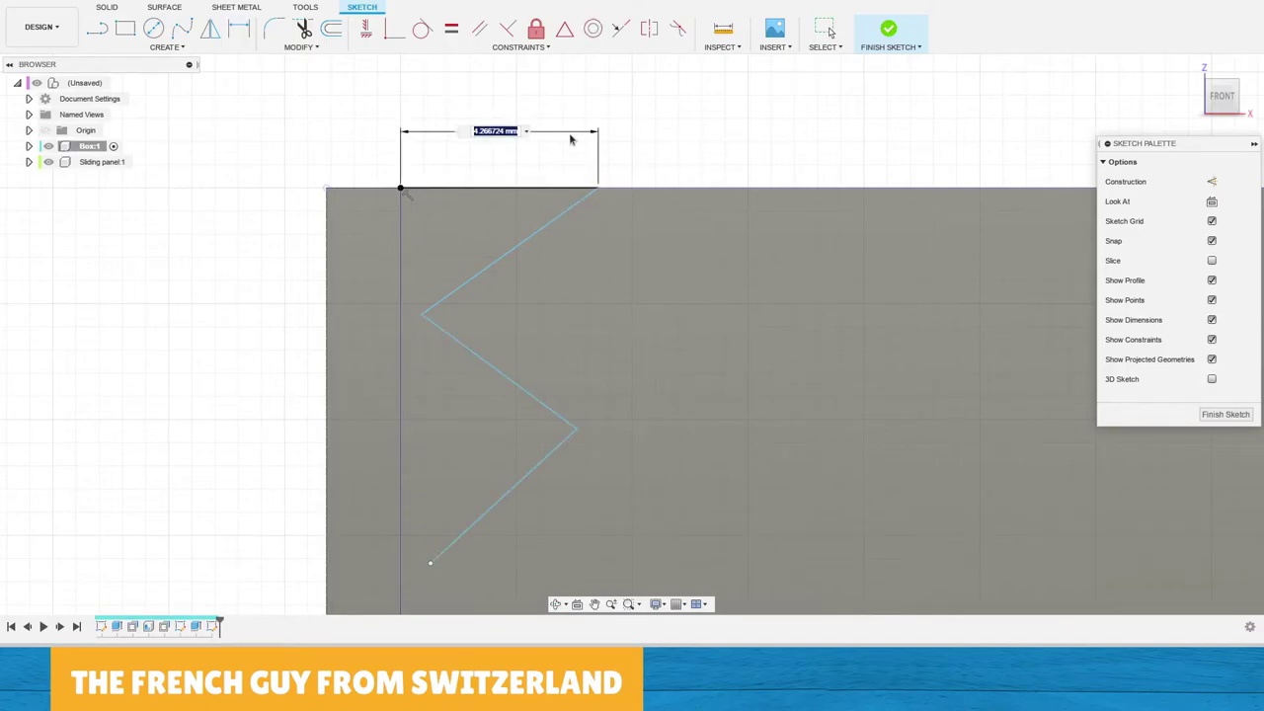
{"action": "type", "text": "1.5"}
{"action": "key", "text": "Return"}
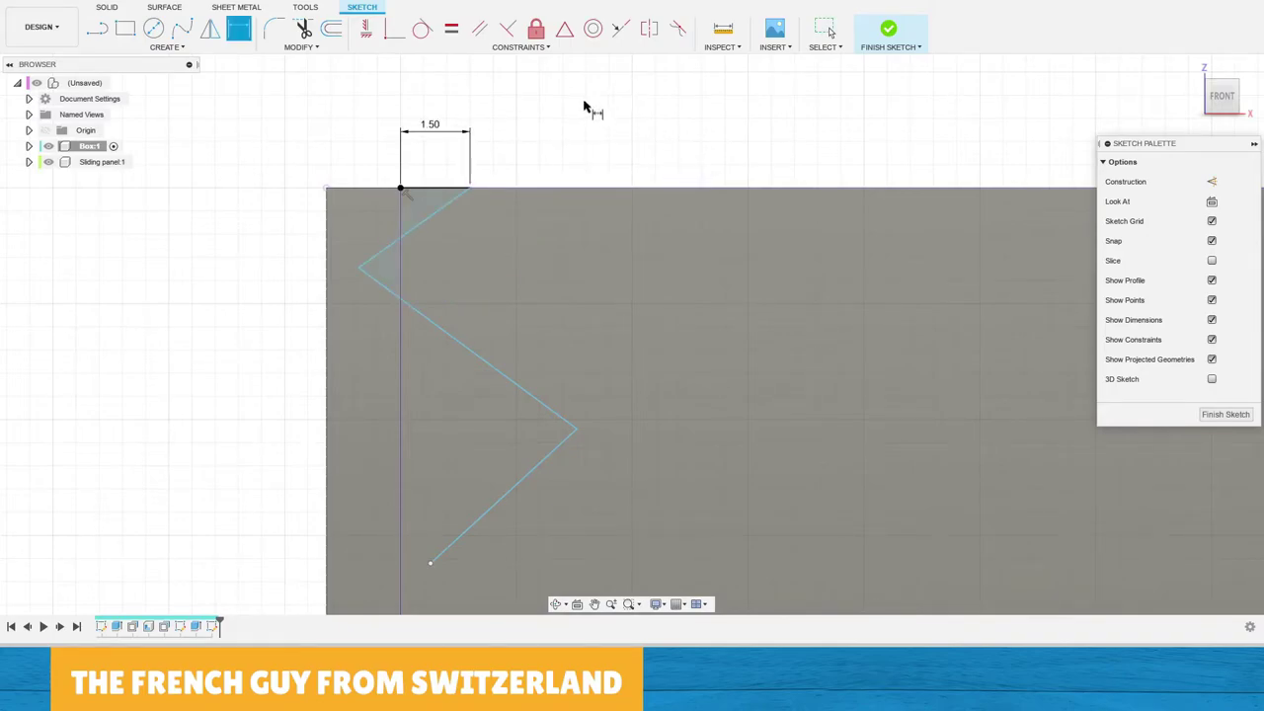
Make the zigzag's middle corner beside the opening and its lower endpoint coincident with the projected vertical edge.
{"action": "left_click_drag", "start_coordinate": [358, 267], "coordinate": [357, 271]}
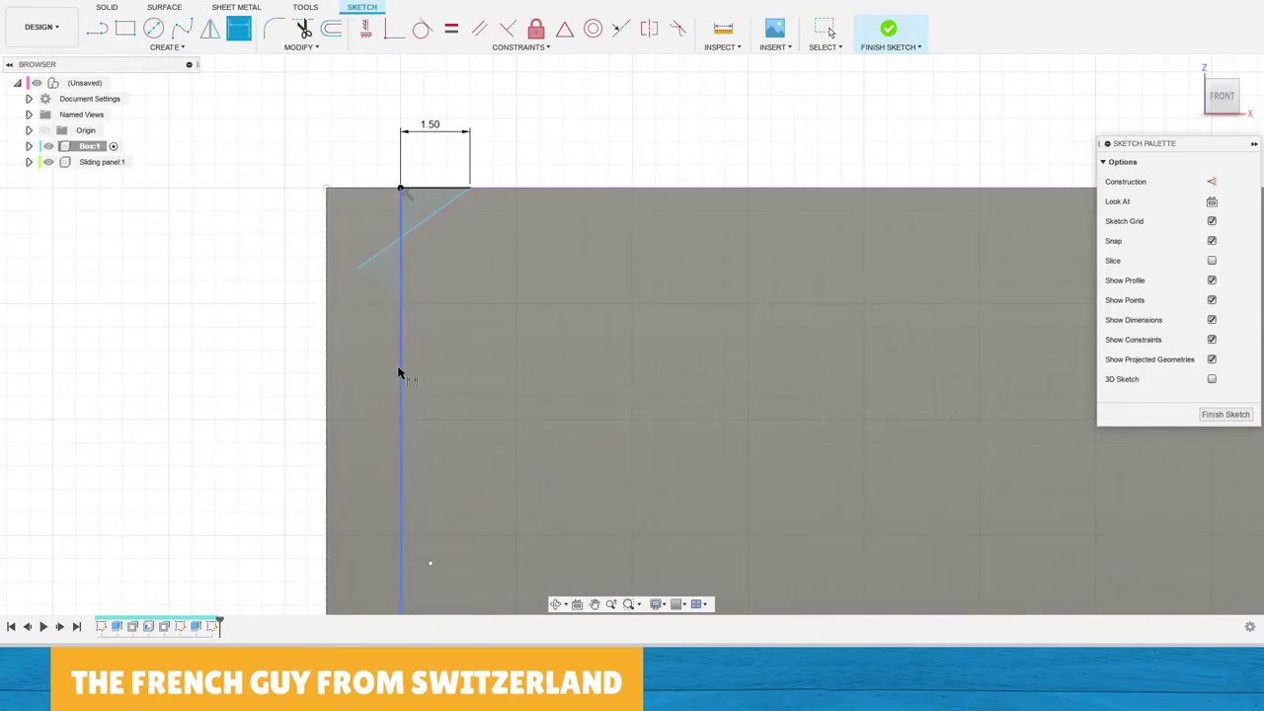
{"action": "left_click", "coordinate": [524, 53]}
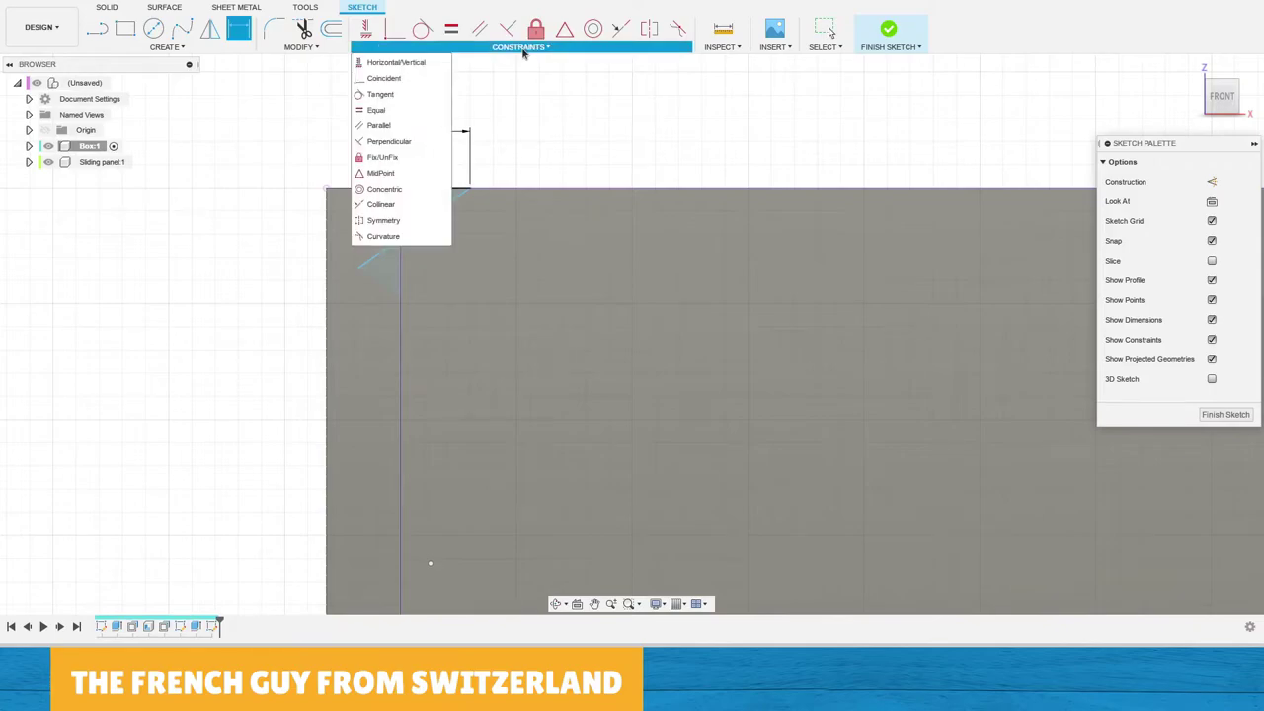
{"action": "left_click", "coordinate": [386, 83]}
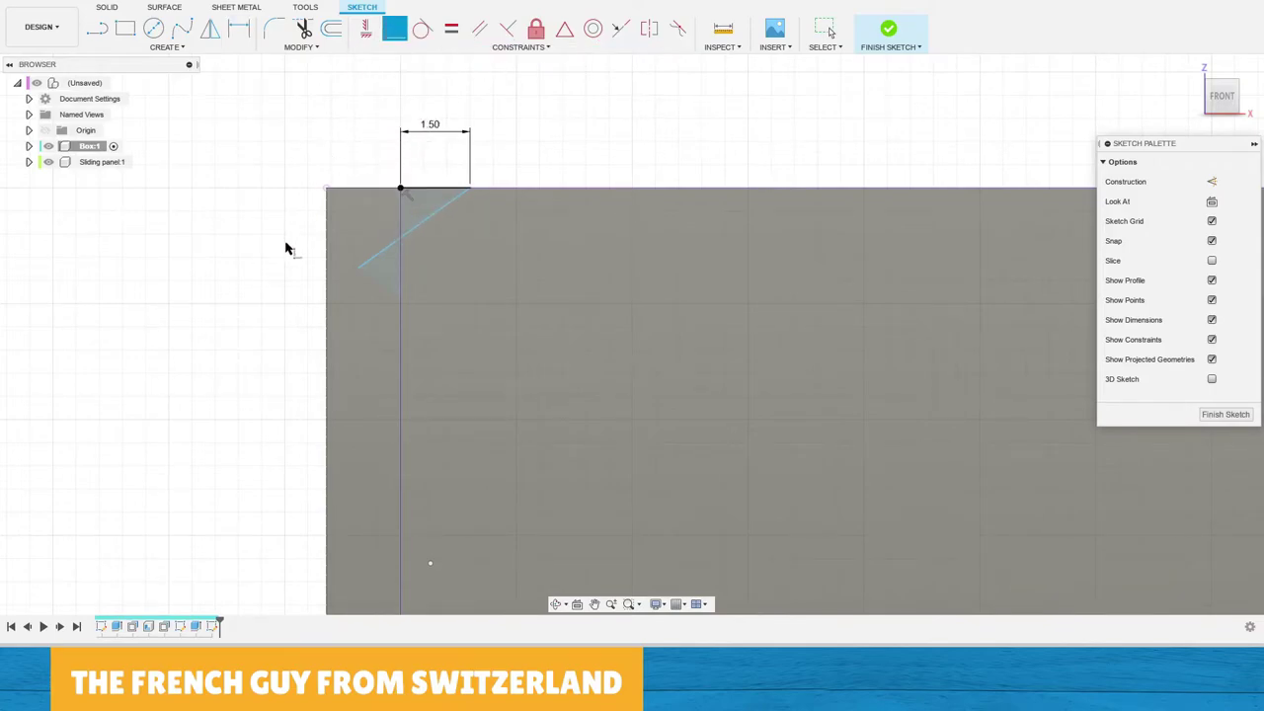
{"action": "left_click", "coordinate": [358, 268]}
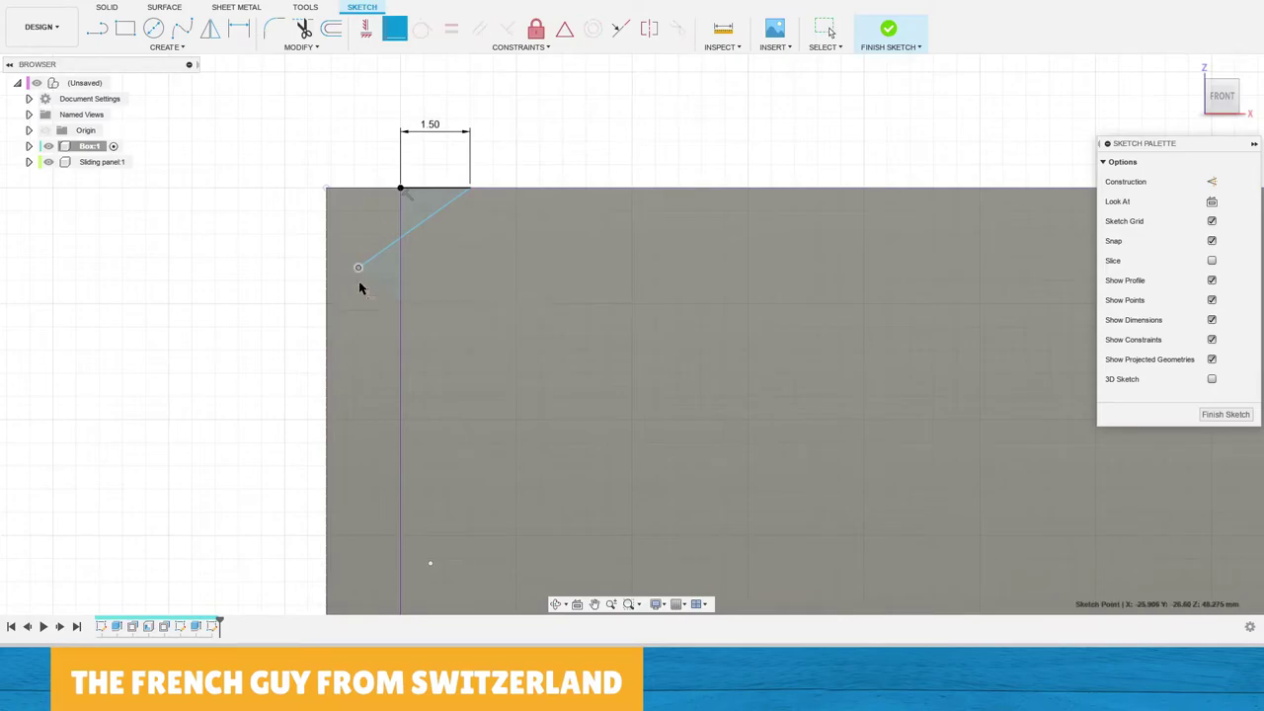
{"action": "left_click", "coordinate": [401, 386]}
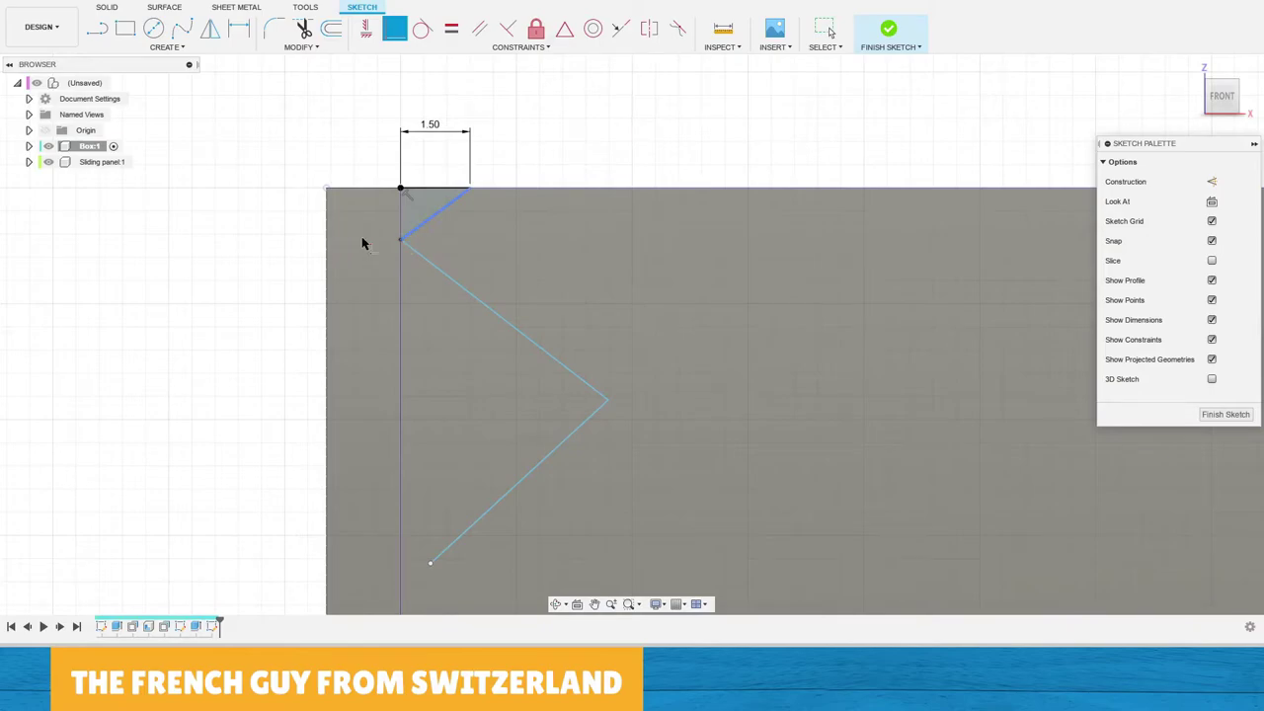
{"action": "key", "text": "Delete"}
{"action": "left_click", "coordinate": [432, 564]}
{"action": "key", "text": "ctrl+z"}
{"action": "key", "text": "ctrl+z"}
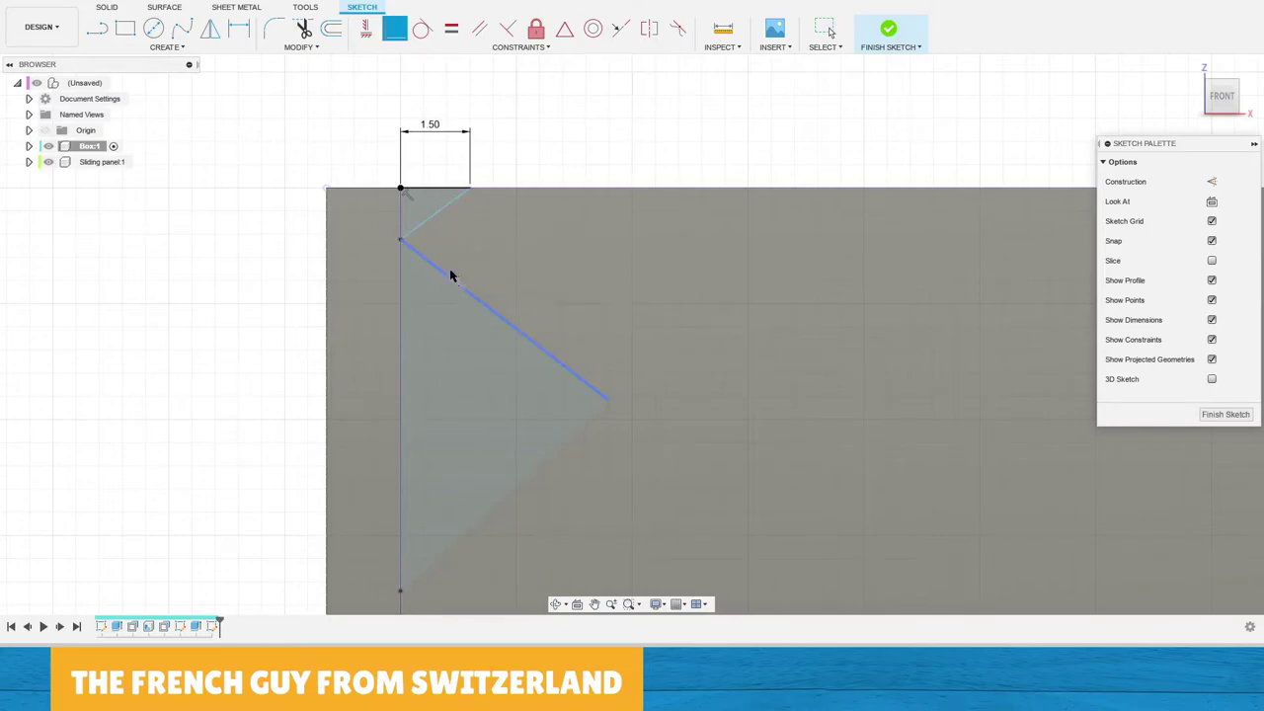
Constrain the zigzag's first and second diagonals perpendicular to each other.
{"action": "left_click", "coordinate": [434, 213]}
{"action": "left_click", "coordinate": [395, 28]}
{"action": "left_click", "coordinate": [825, 32]}
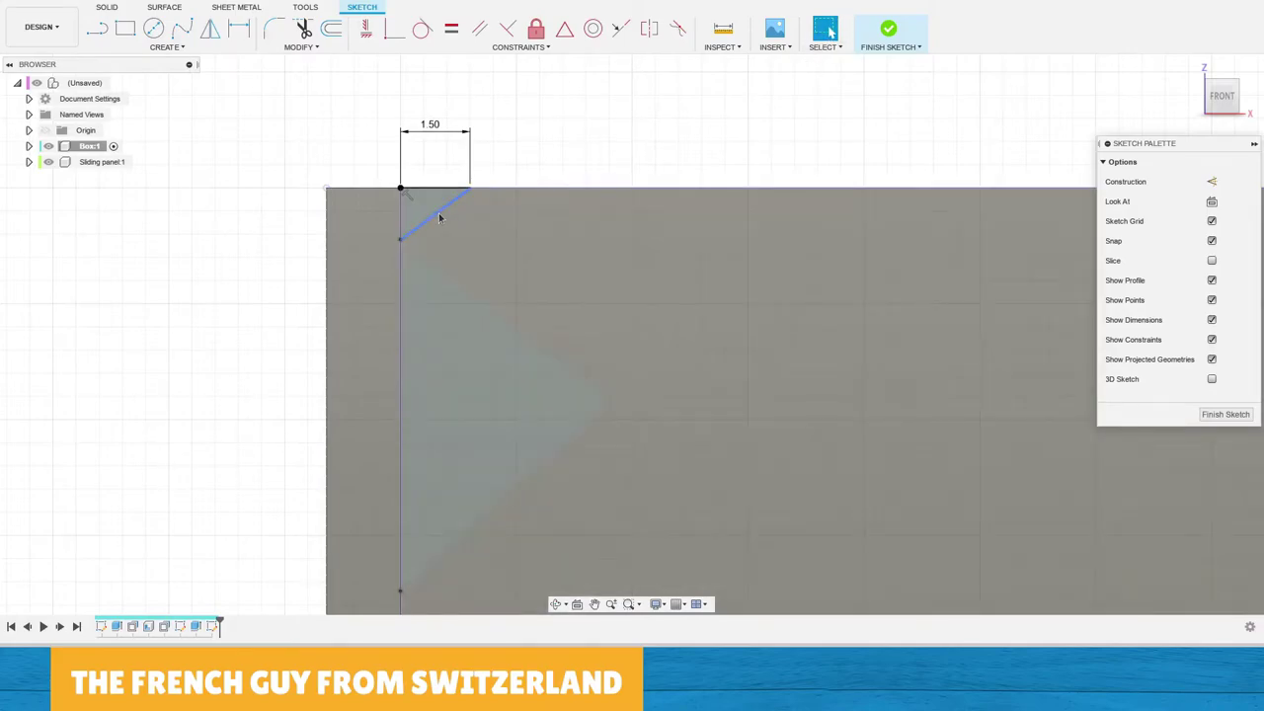
{"action": "left_click", "coordinate": [438, 215]}
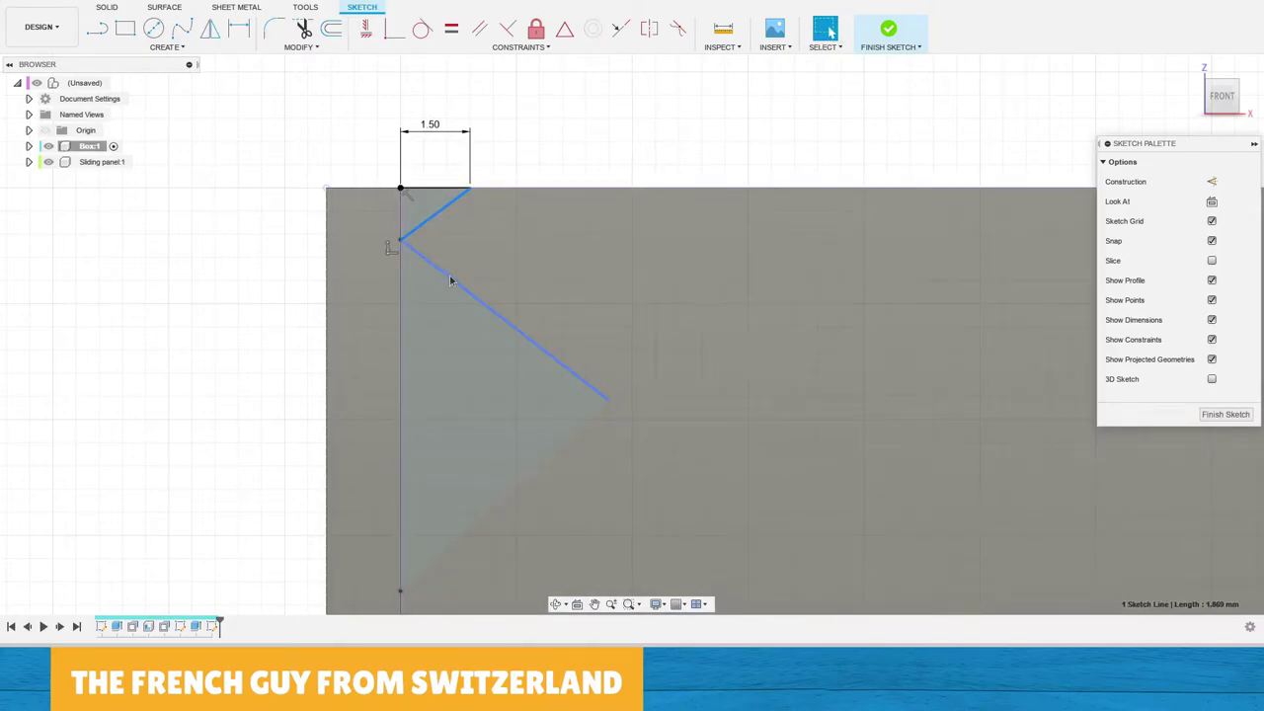
{"action": "left_click", "coordinate": [450, 281], "text": "shift"}
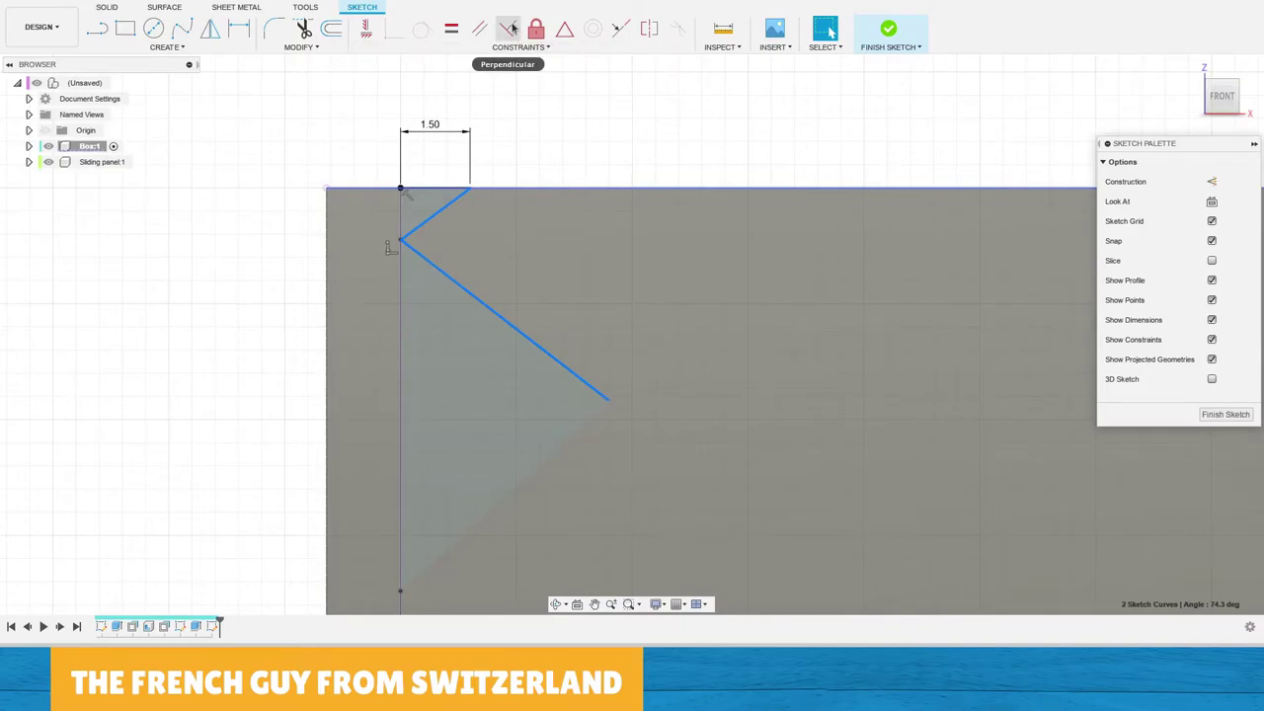
{"action": "left_click", "coordinate": [508, 29]}
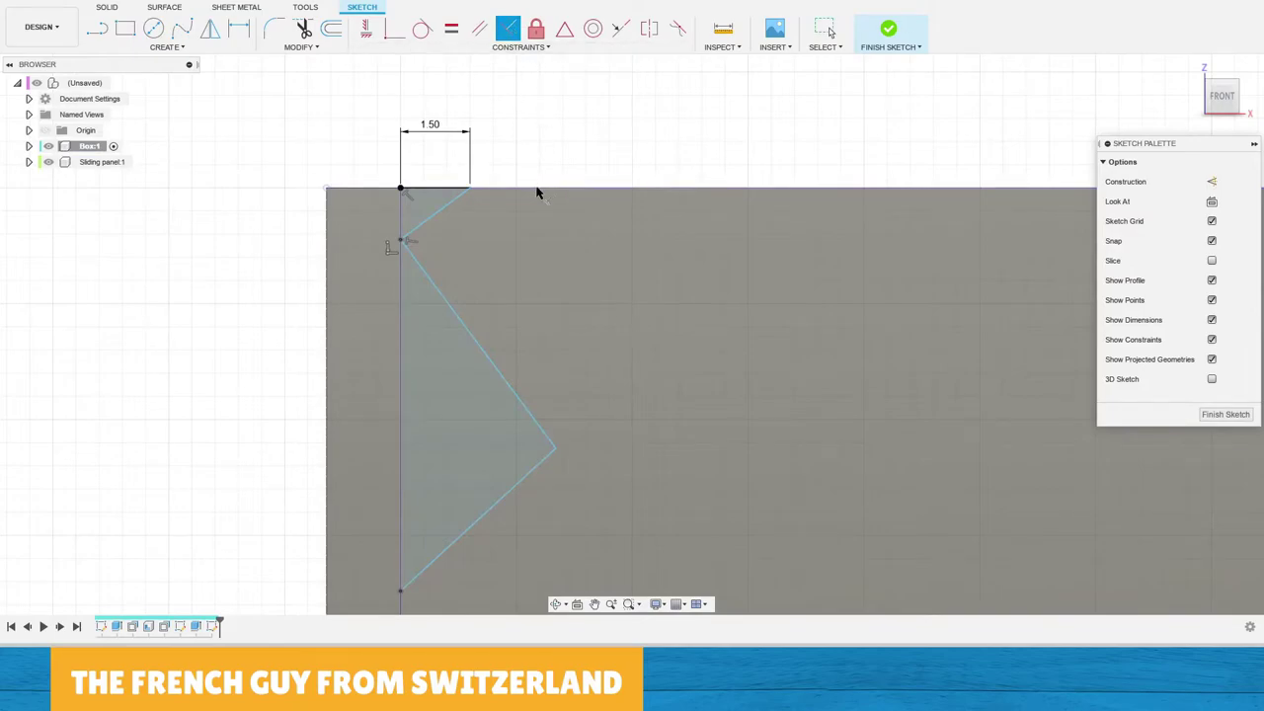
Constrain the zigzag's second and third diagonals perpendicular to each other.
{"action": "left_click", "coordinate": [539, 427]}
{"action": "key", "text": "Delete"}
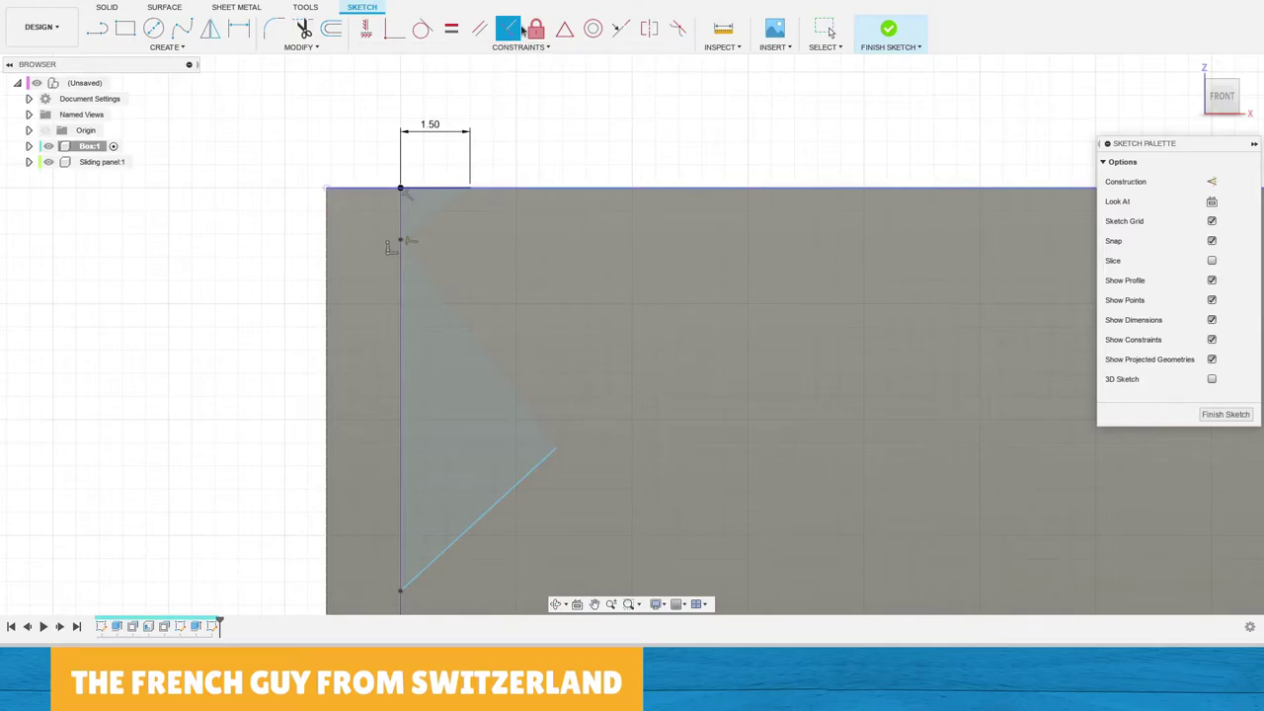
{"action": "key", "text": "ctrl+z"}
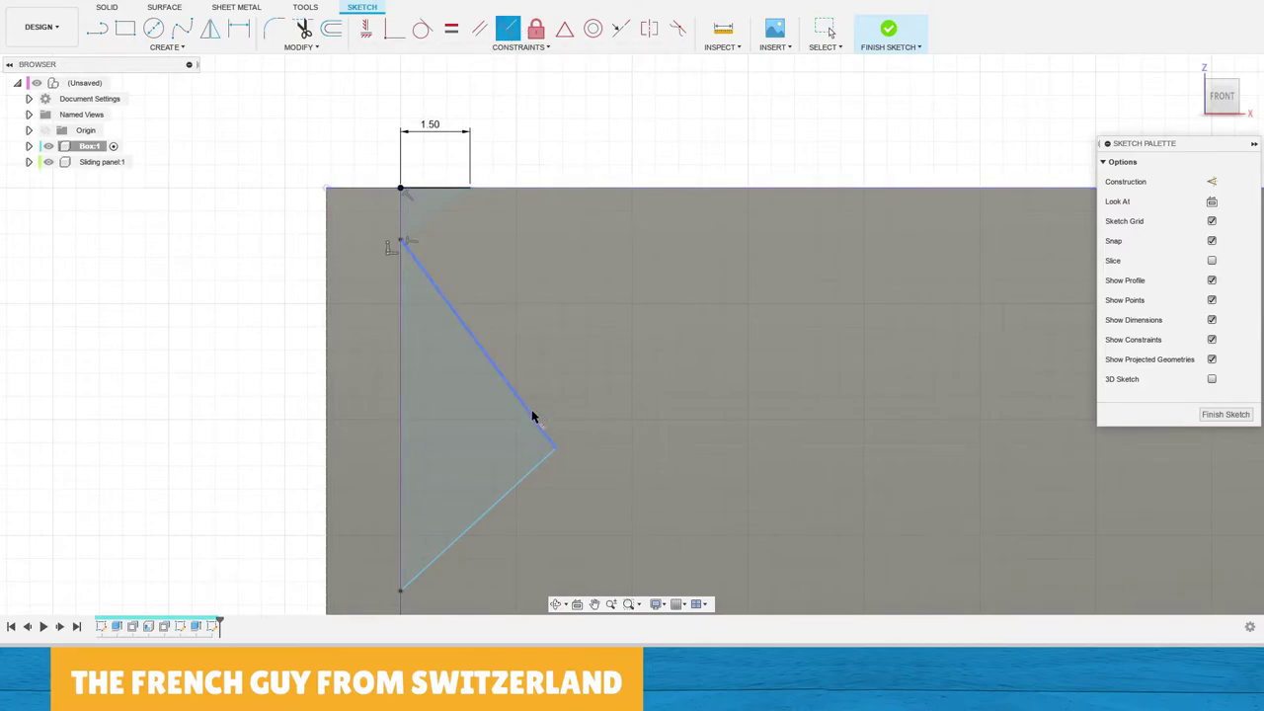
{"action": "left_click", "coordinate": [532, 419]}
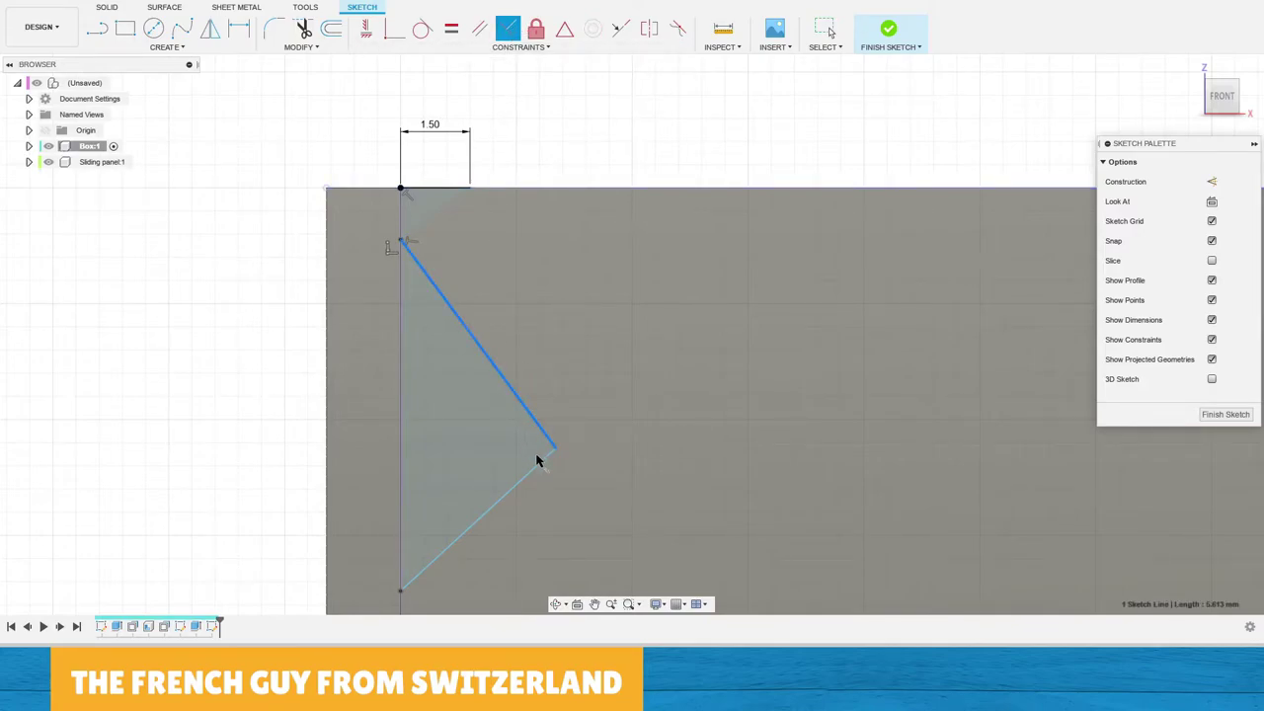
{"action": "left_click", "coordinate": [540, 460]}
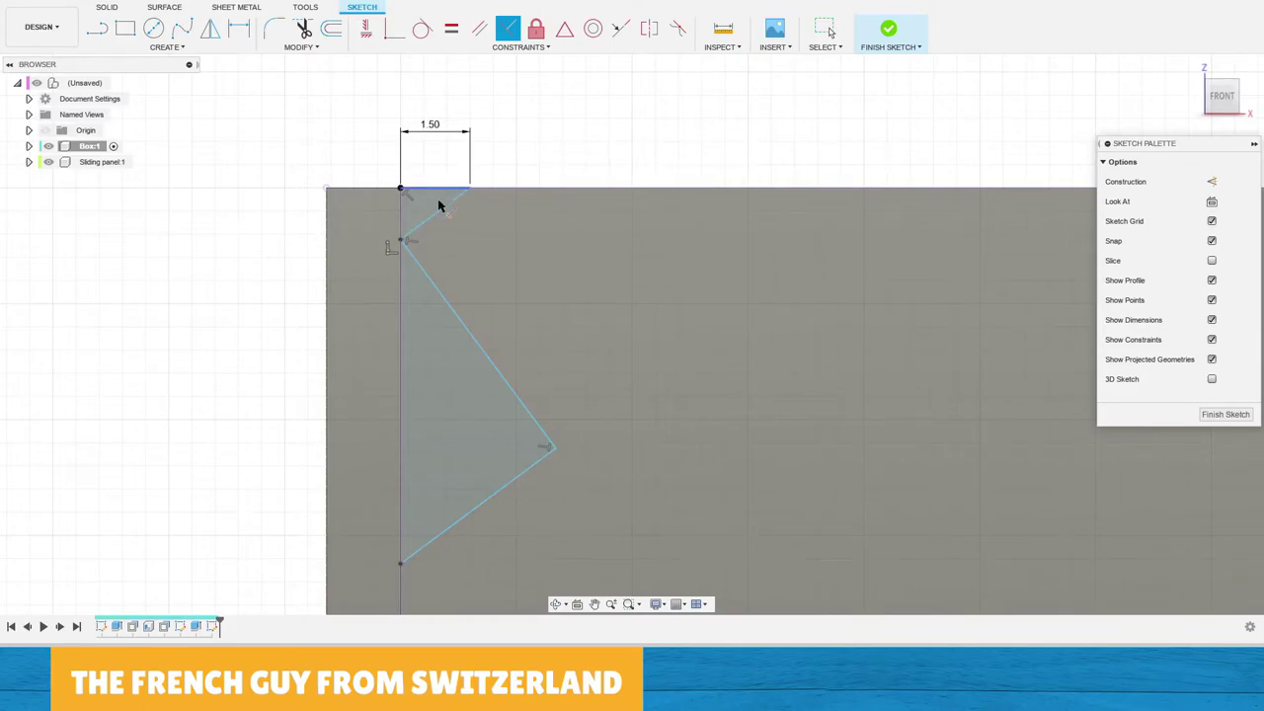
{"action": "key", "text": "ctrl+z"}
{"action": "key", "text": "ctrl+z"}
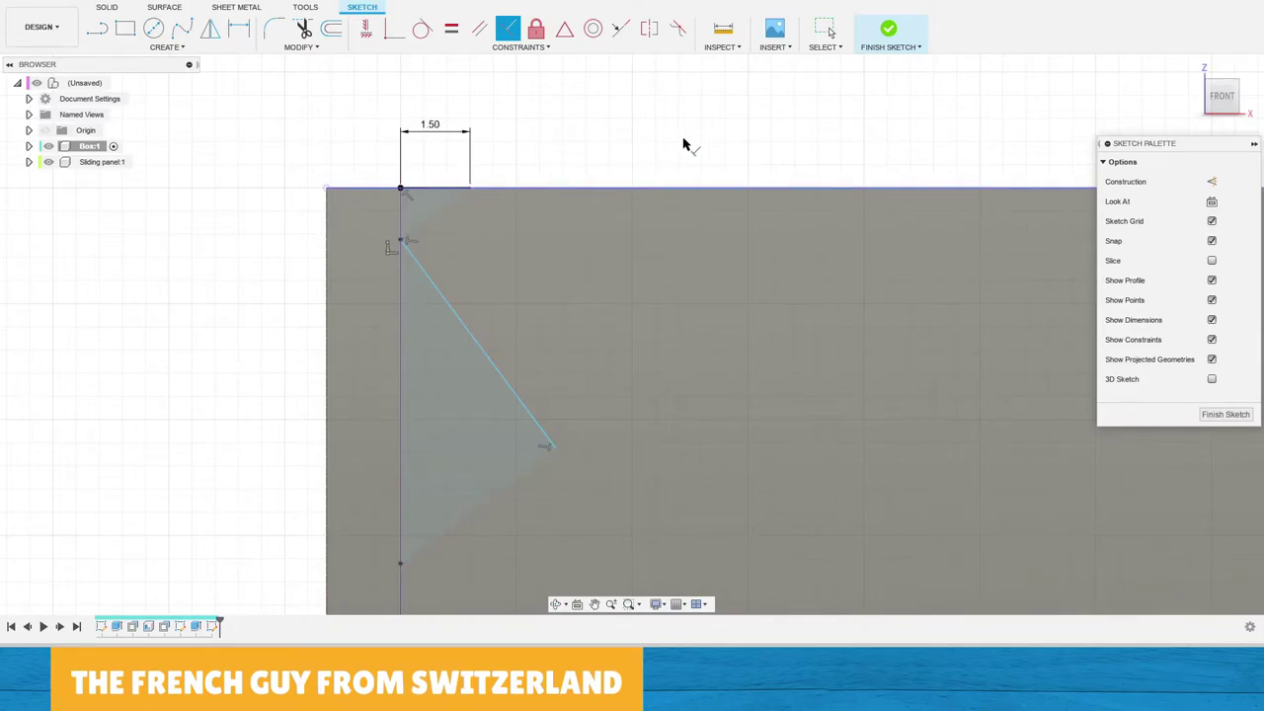
Dimension the angle between the zigzag's horizontal rim segment and its first diagonal to 45 degrees.
{"action": "key", "text": "d"}
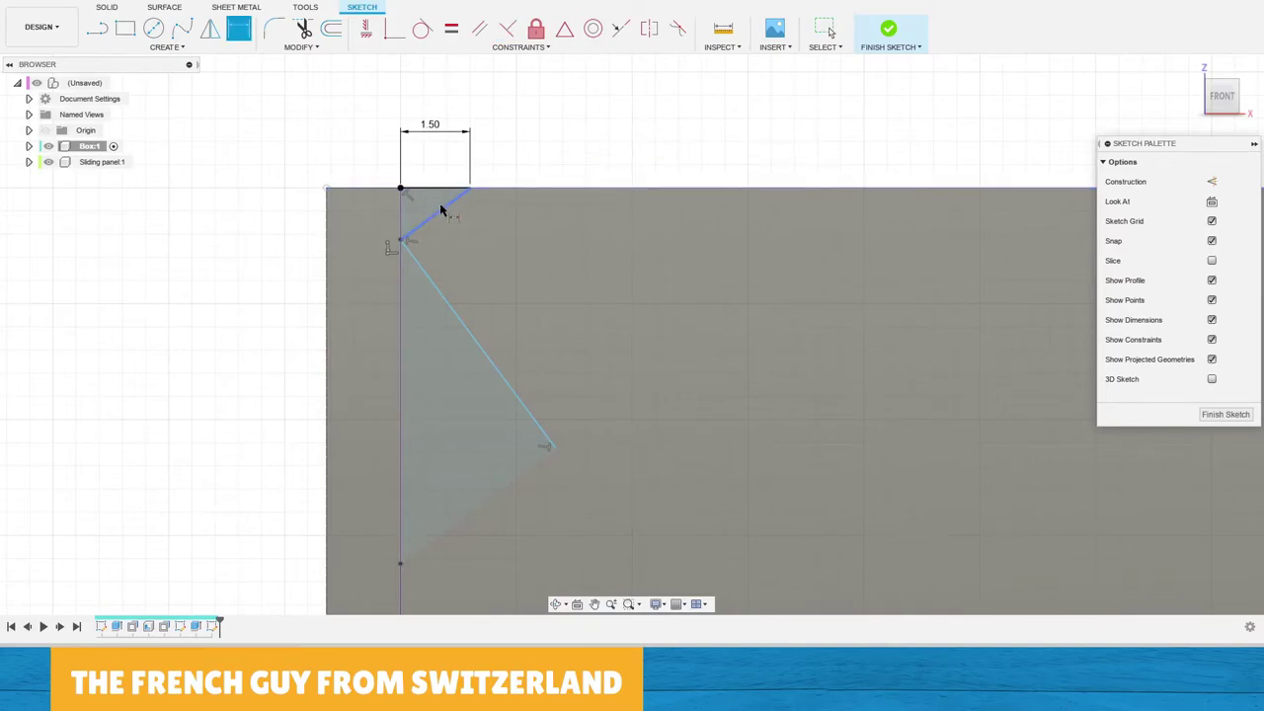
{"action": "left_click", "coordinate": [434, 190]}
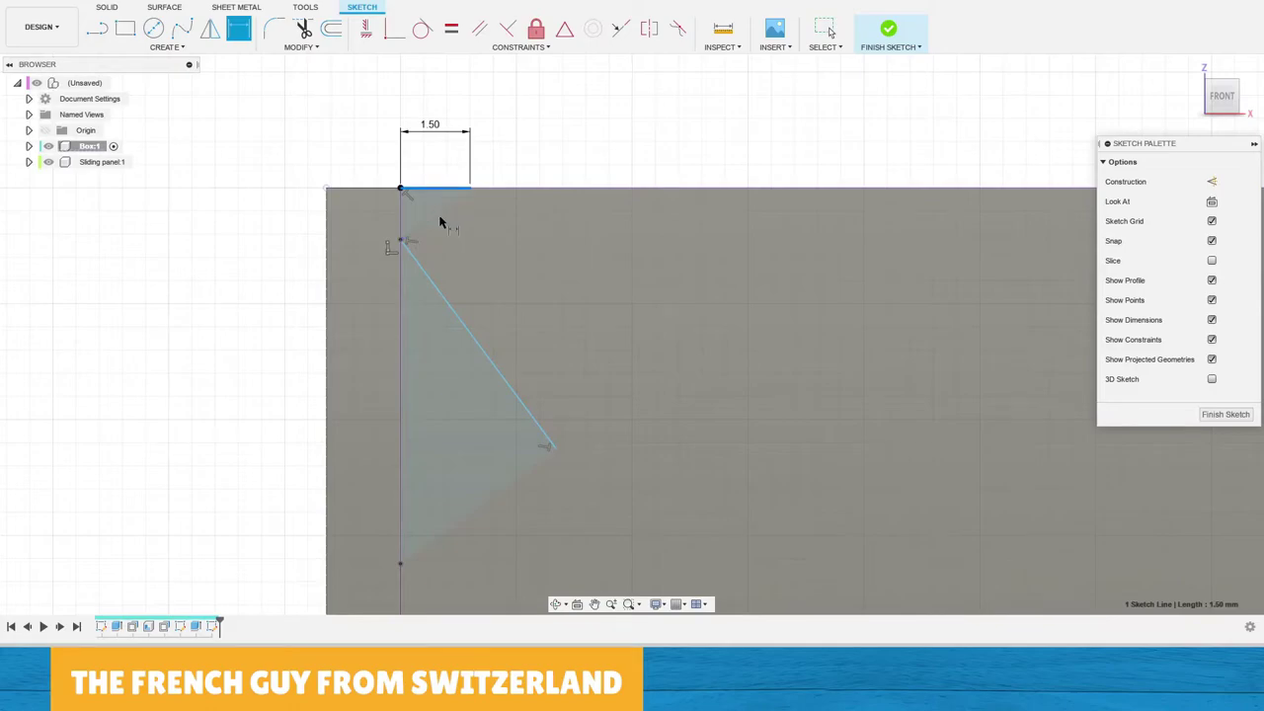
{"action": "left_click", "coordinate": [441, 216]}
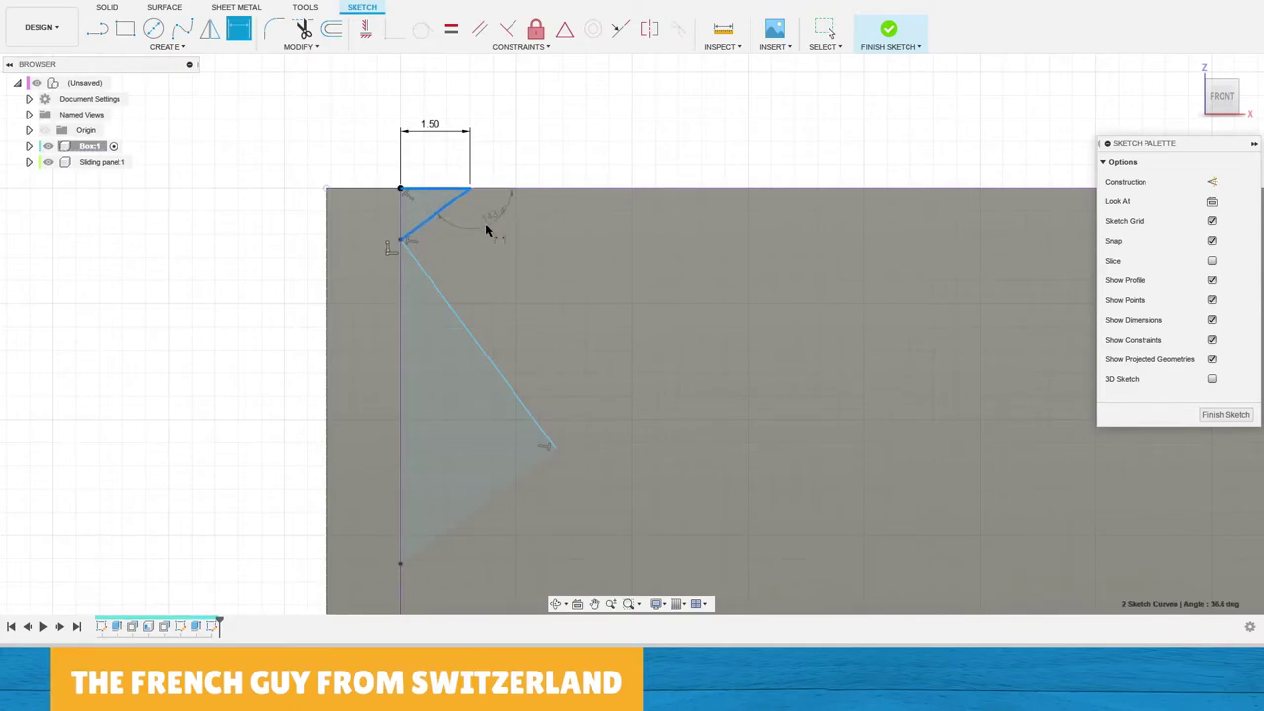
{"action": "left_click", "coordinate": [431, 202]}
{"action": "type", "text": "45"}
{"action": "key", "text": "Return"}
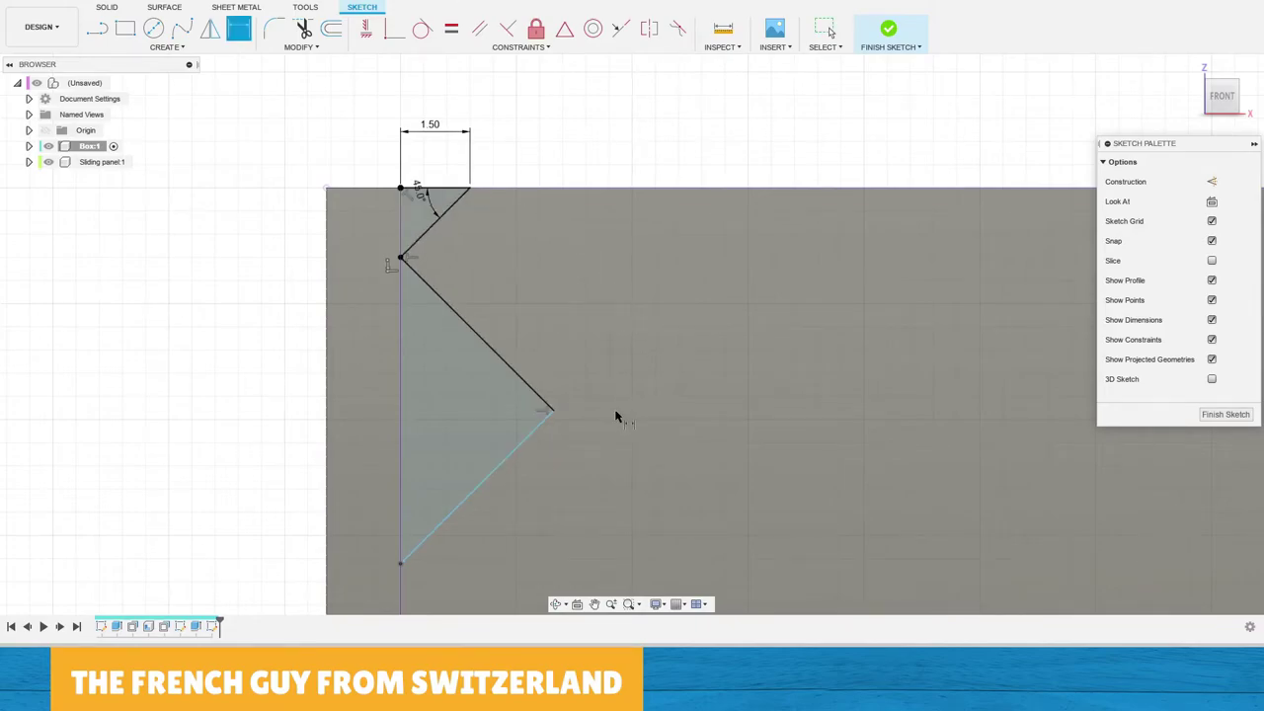
Dimension the lower triangle's outward corner 1.5 mm from the projected vertical edge and finish the sketch.
{"action": "scroll", "coordinate": [609, 404], "scroll_direction": "down", "scroll_amount": 1}
{"action": "scroll", "coordinate": [599, 396], "scroll_direction": "up", "scroll_amount": 1}
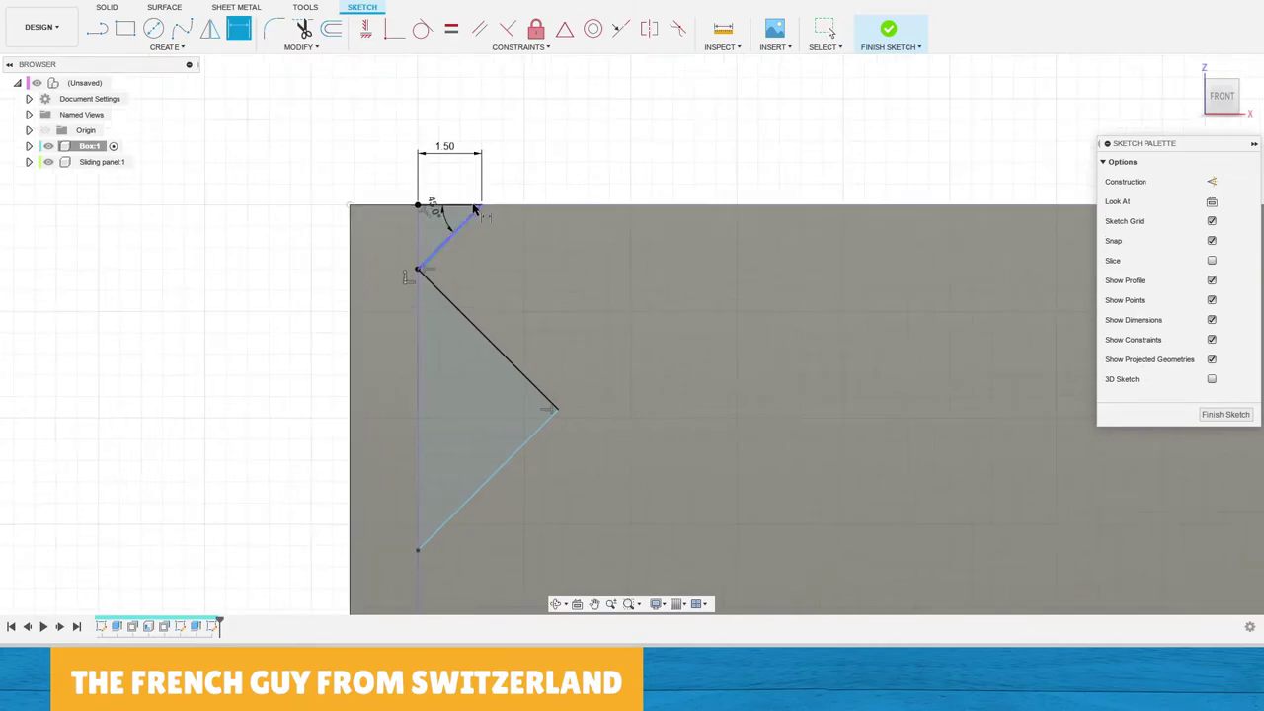
{"action": "key", "text": "ctrl+z"}
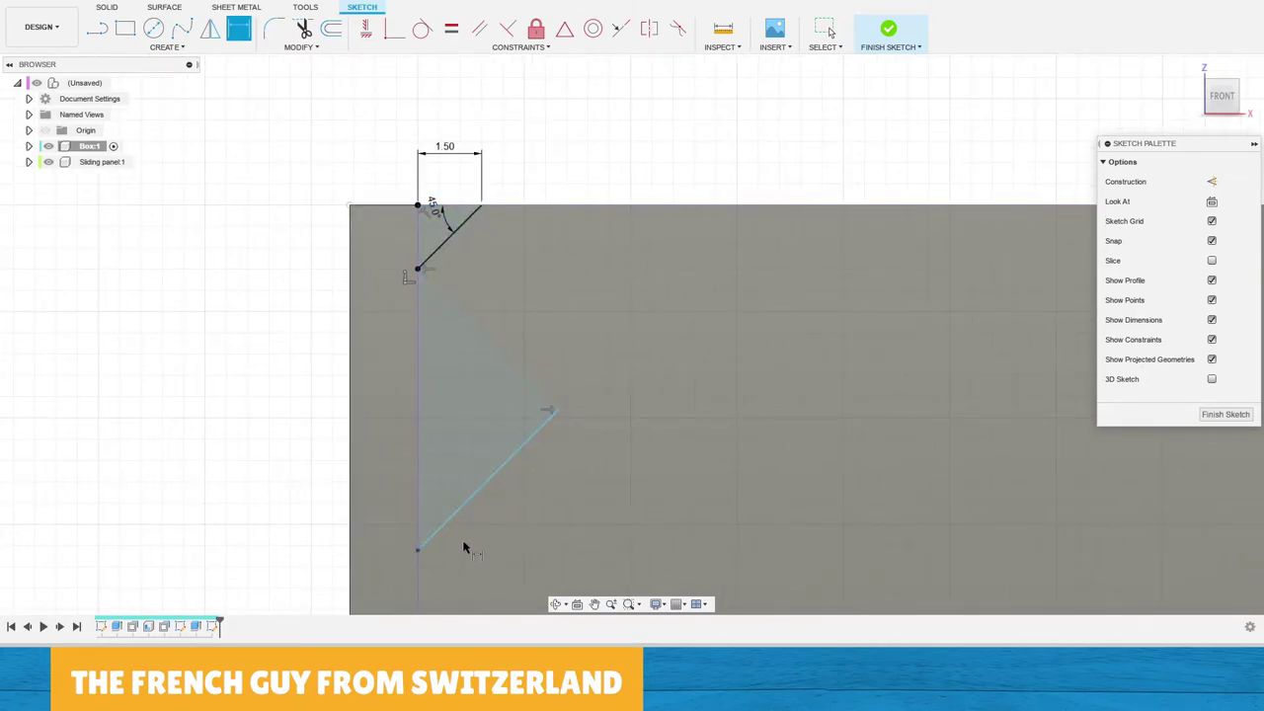
{"action": "left_click", "coordinate": [553, 413]}
{"action": "key", "text": "Delete"}
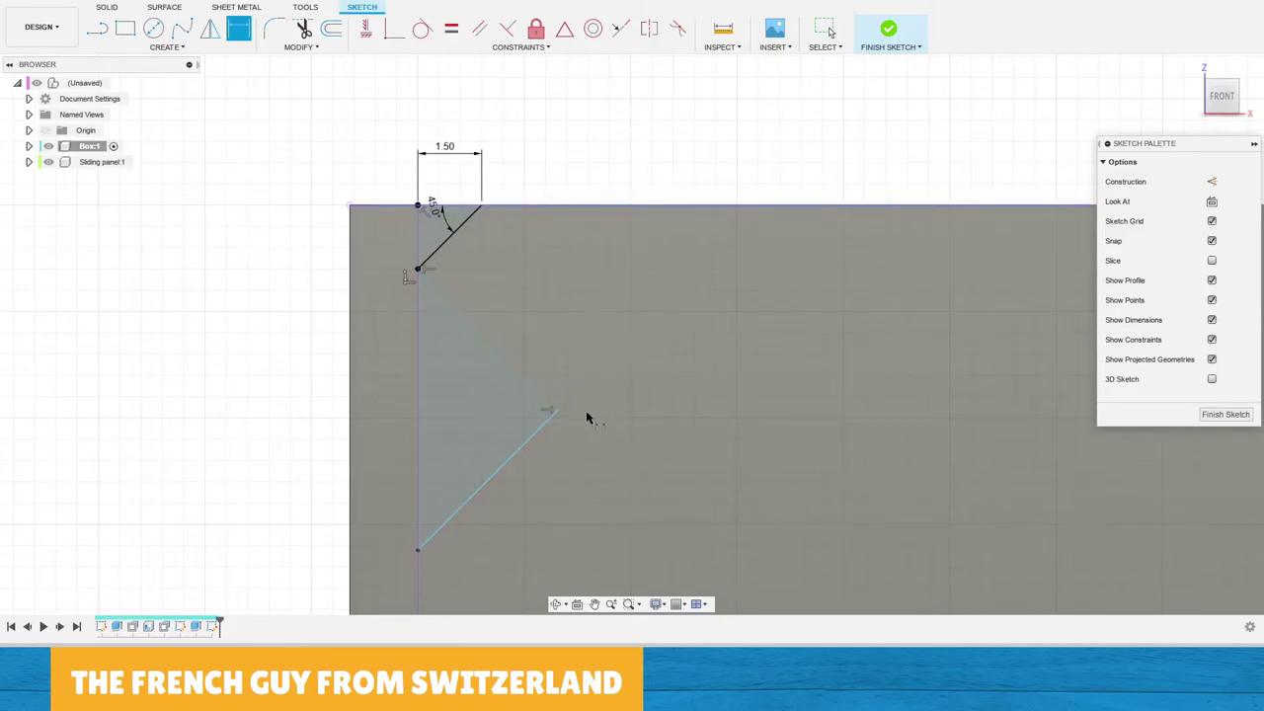
{"action": "left_click", "coordinate": [558, 411]}
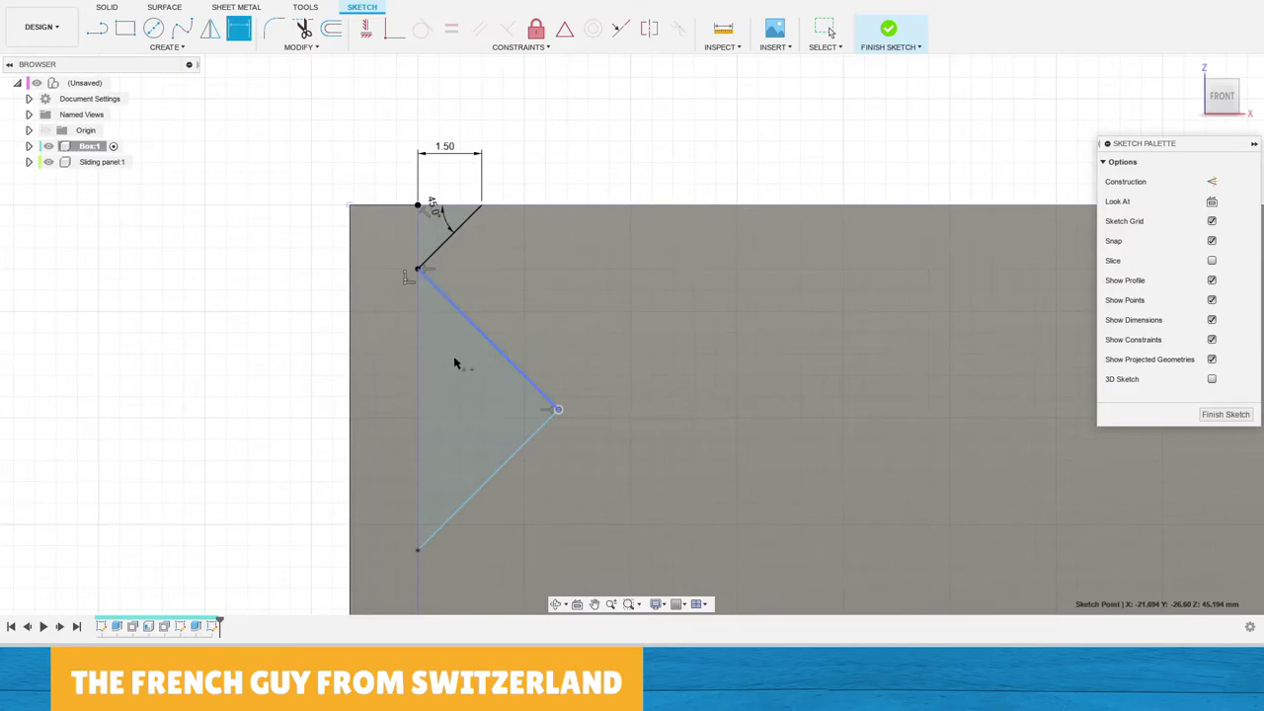
{"action": "left_click", "coordinate": [420, 410]}
{"action": "left_click", "coordinate": [516, 423]}
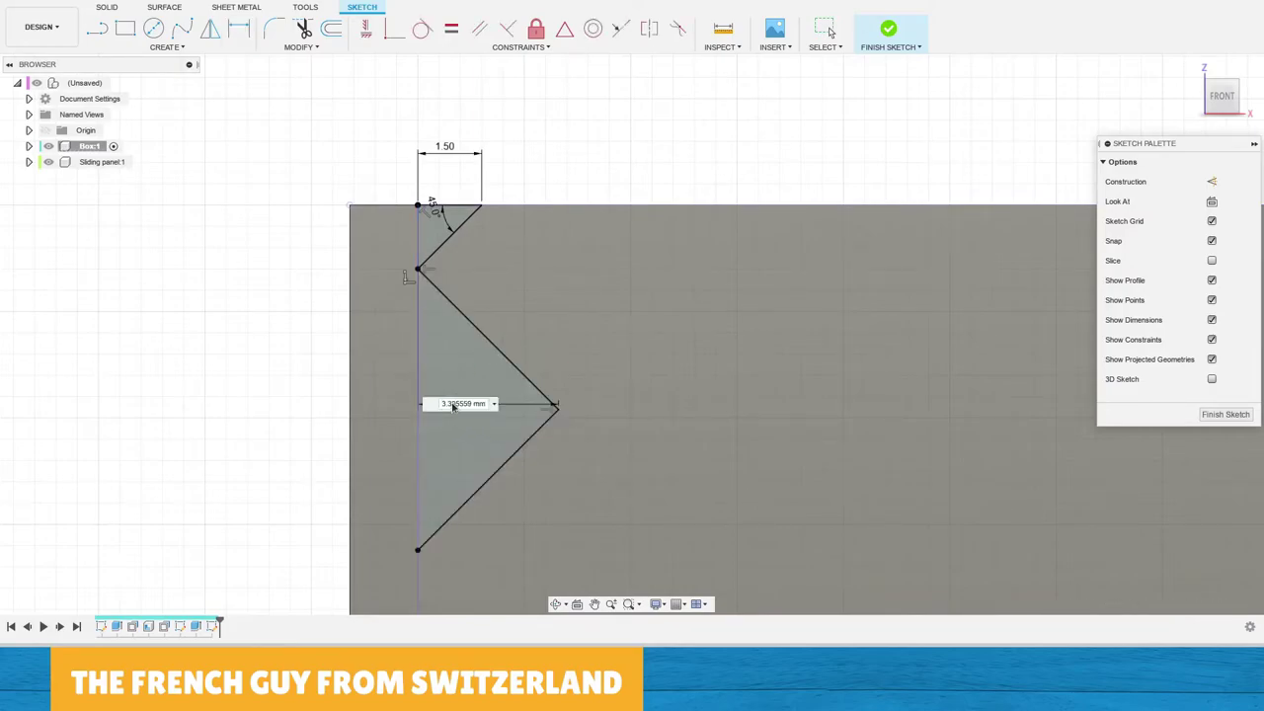
{"action": "type", "text": "1.5"}
{"action": "key", "text": "Return"}
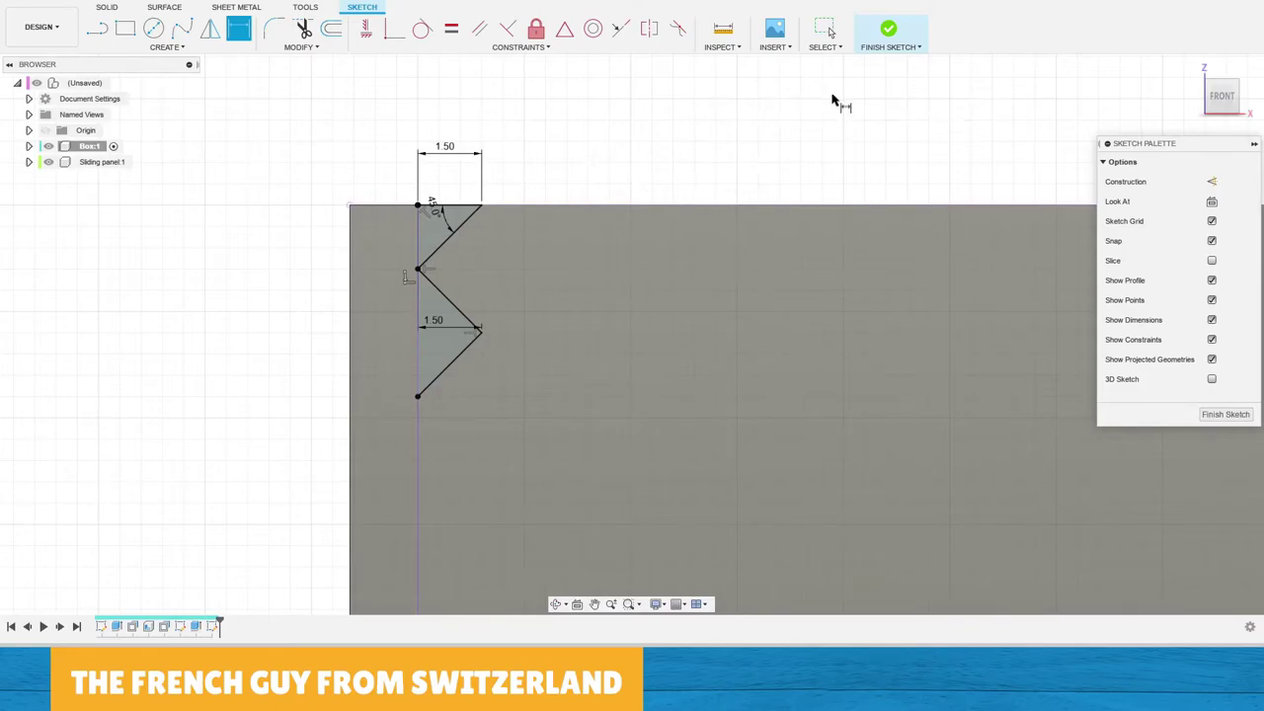
{"action": "left_click", "coordinate": [888, 32]}
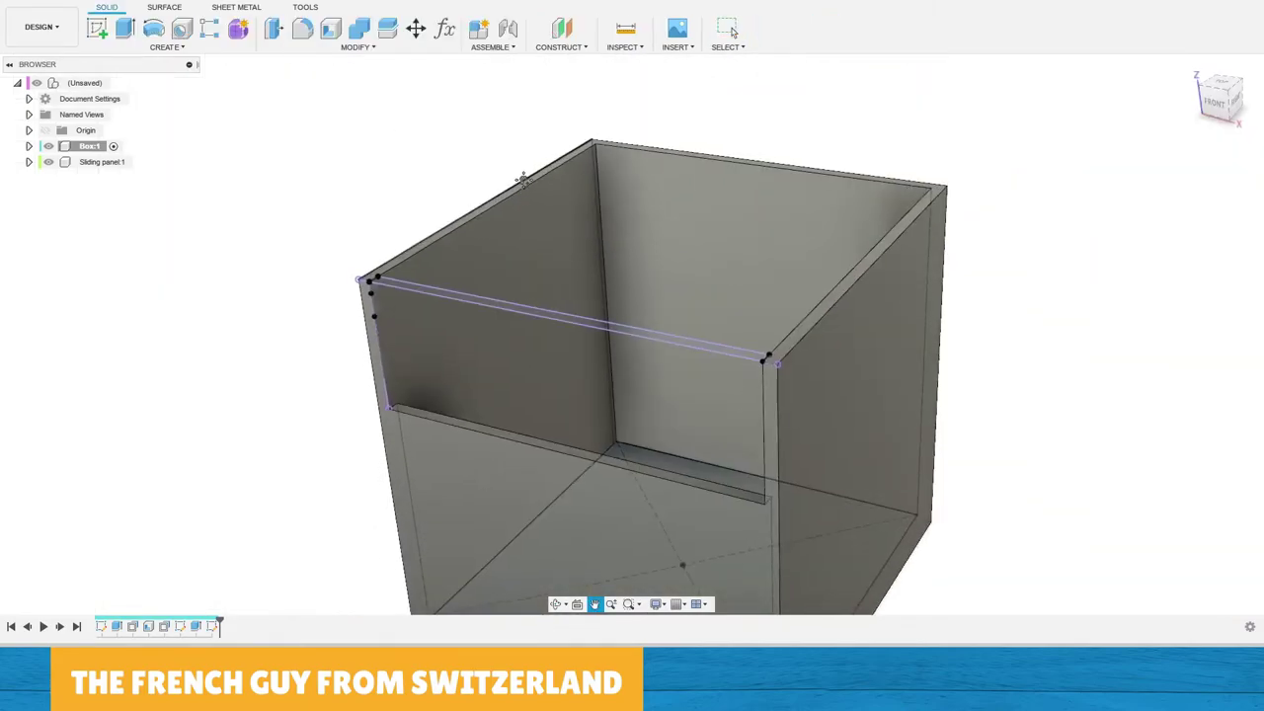
Extrude the rail sketch's two triangle profiles up to the inner face of the box's back wall, using the Join operation.
{"action": "scroll", "coordinate": [424, 188], "scroll_direction": "up", "scroll_amount": 2}
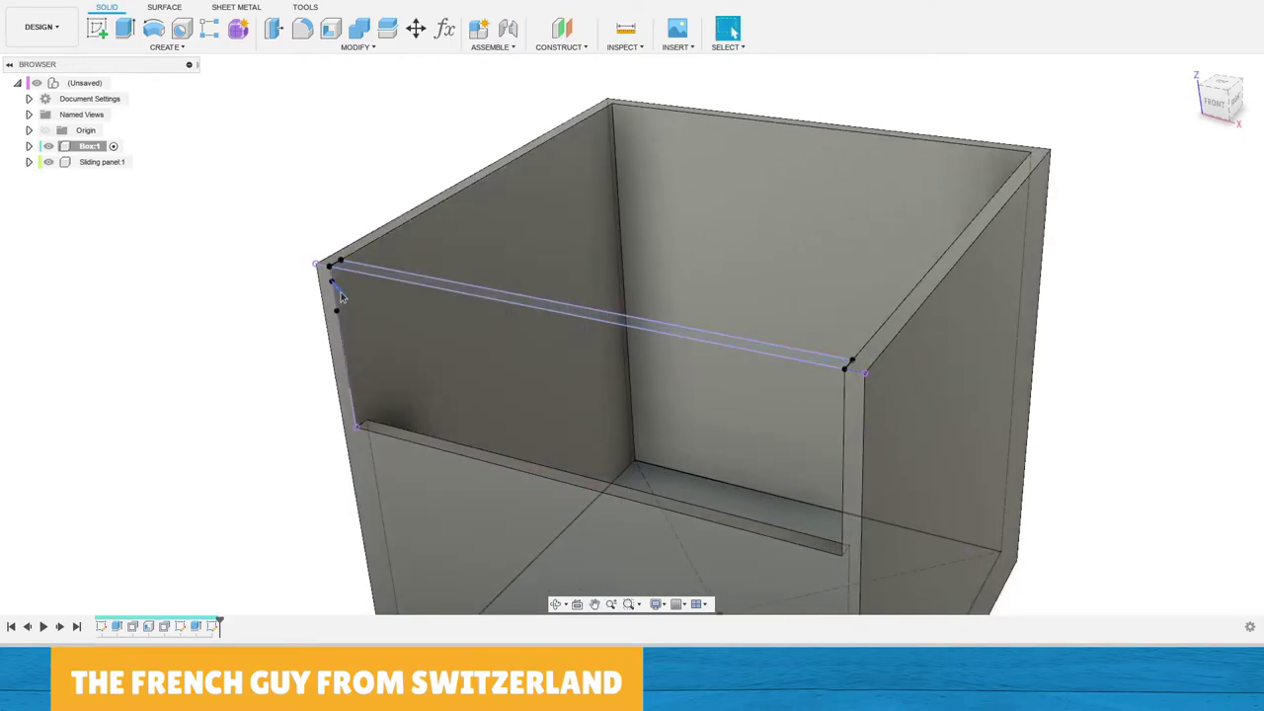
{"action": "scroll", "coordinate": [341, 301], "scroll_direction": "up", "scroll_amount": 3}
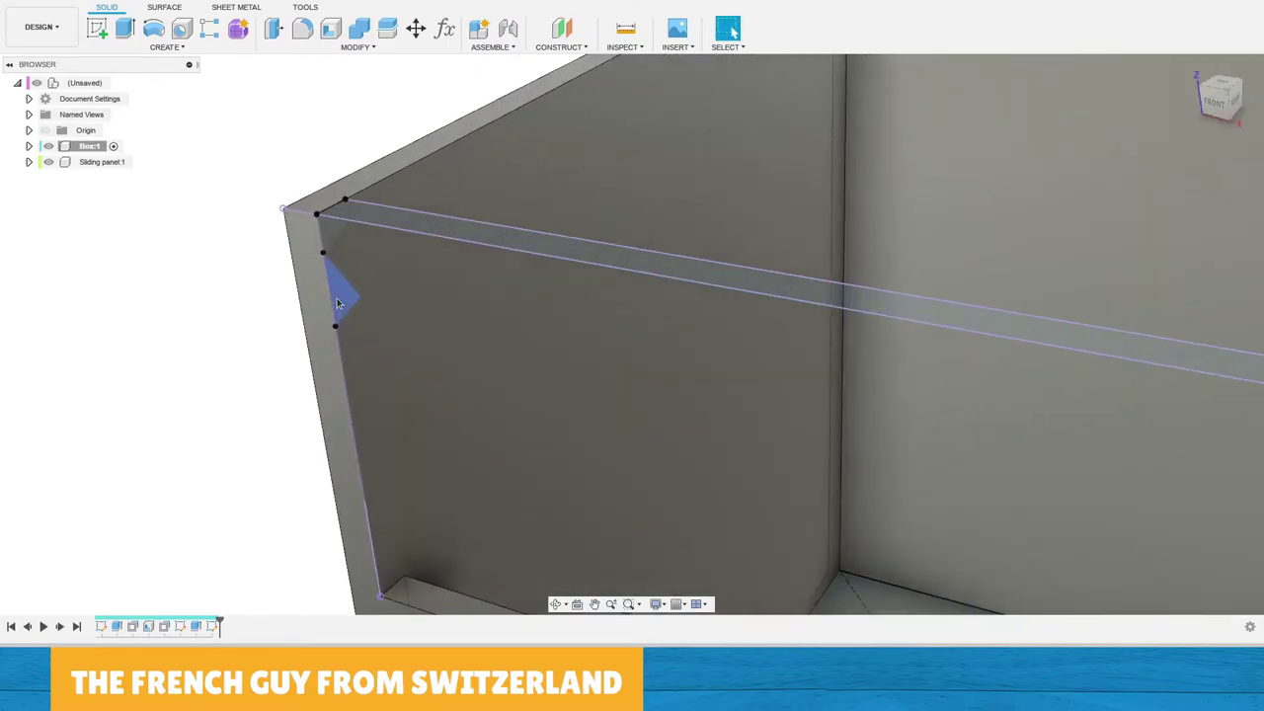
{"action": "left_click", "coordinate": [343, 301]}
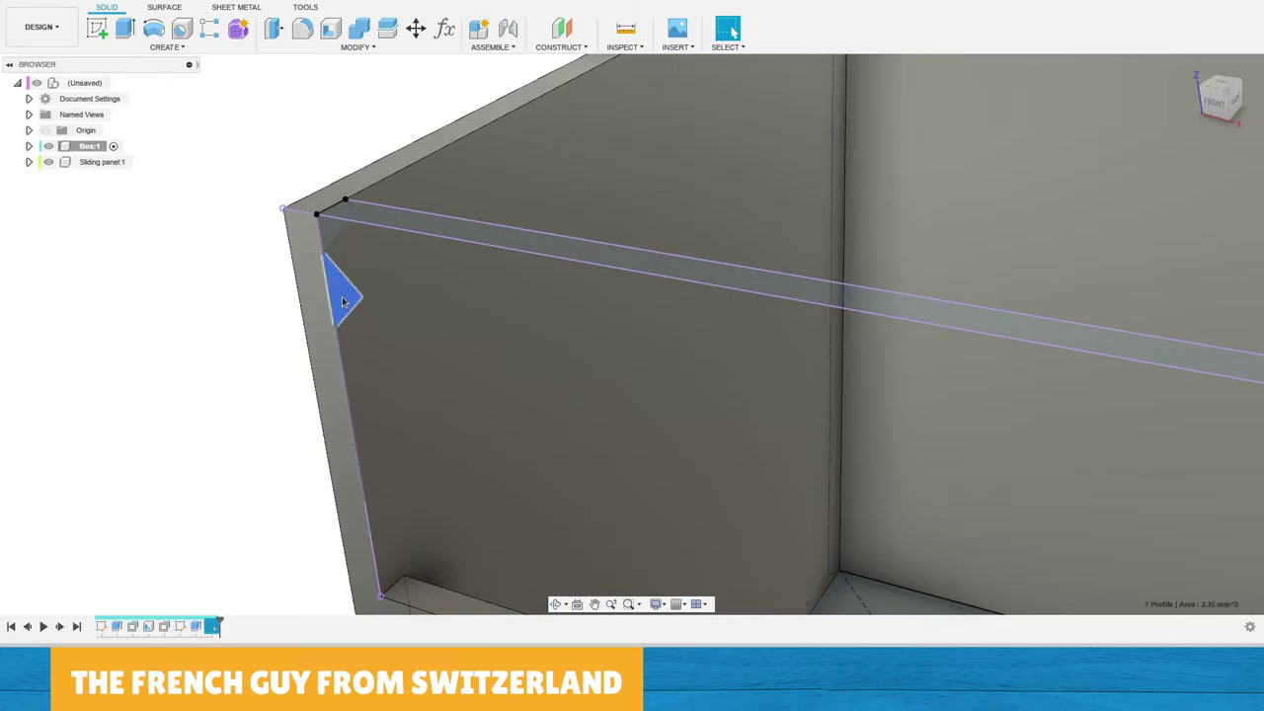
{"action": "left_click", "coordinate": [331, 235], "text": "ctrl"}
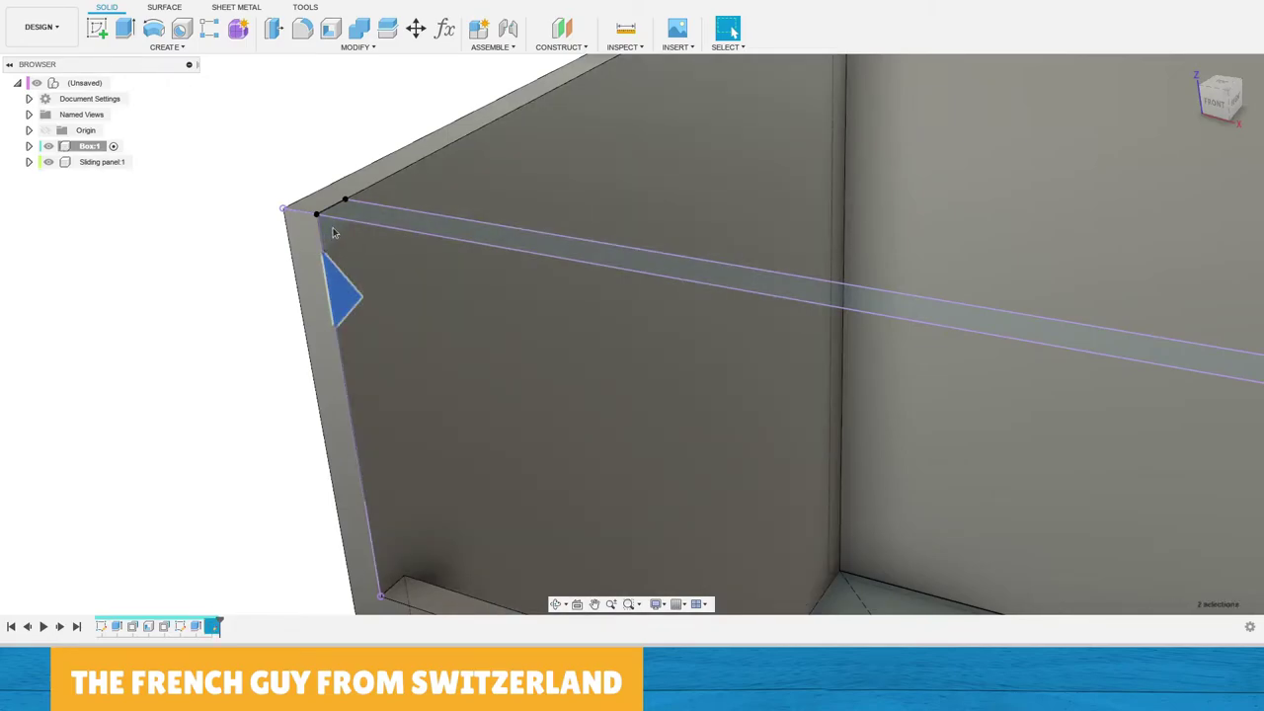
{"action": "scroll", "coordinate": [332, 235], "scroll_direction": "up", "scroll_amount": 2}
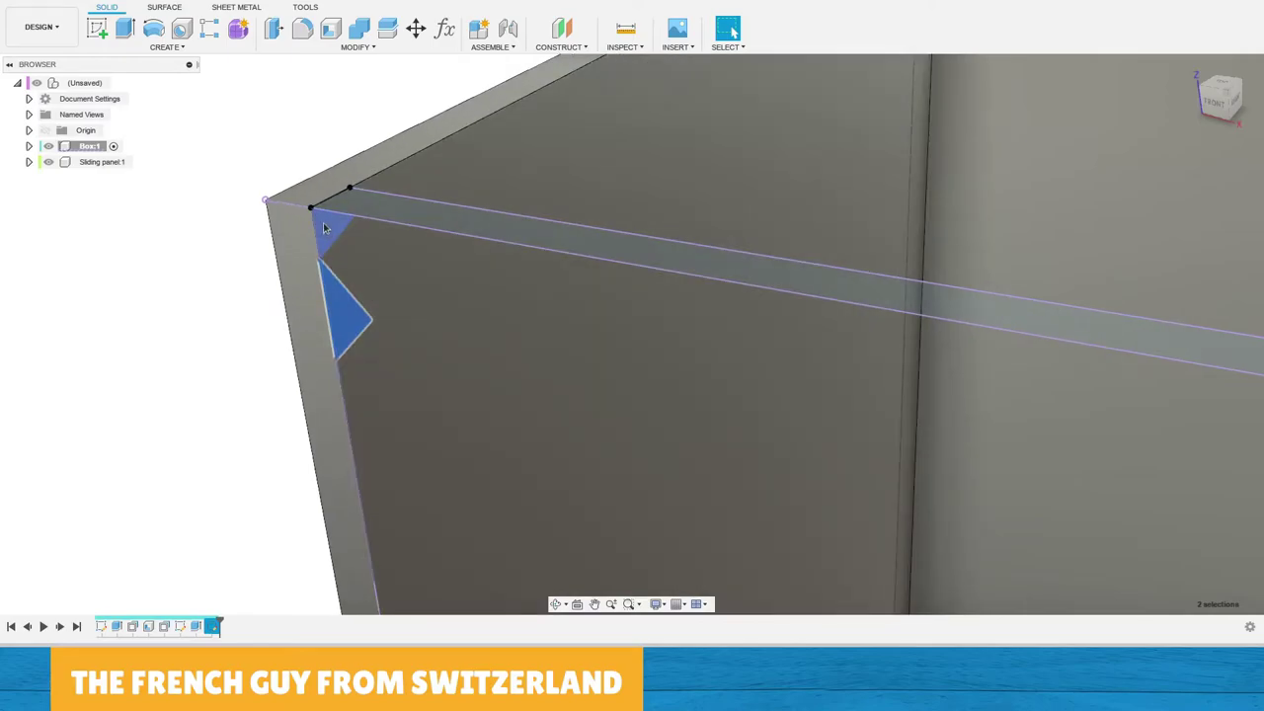
{"action": "left_click", "coordinate": [324, 229], "text": "ctrl"}
{"action": "scroll", "coordinate": [324, 229], "scroll_direction": "down", "scroll_amount": 5}
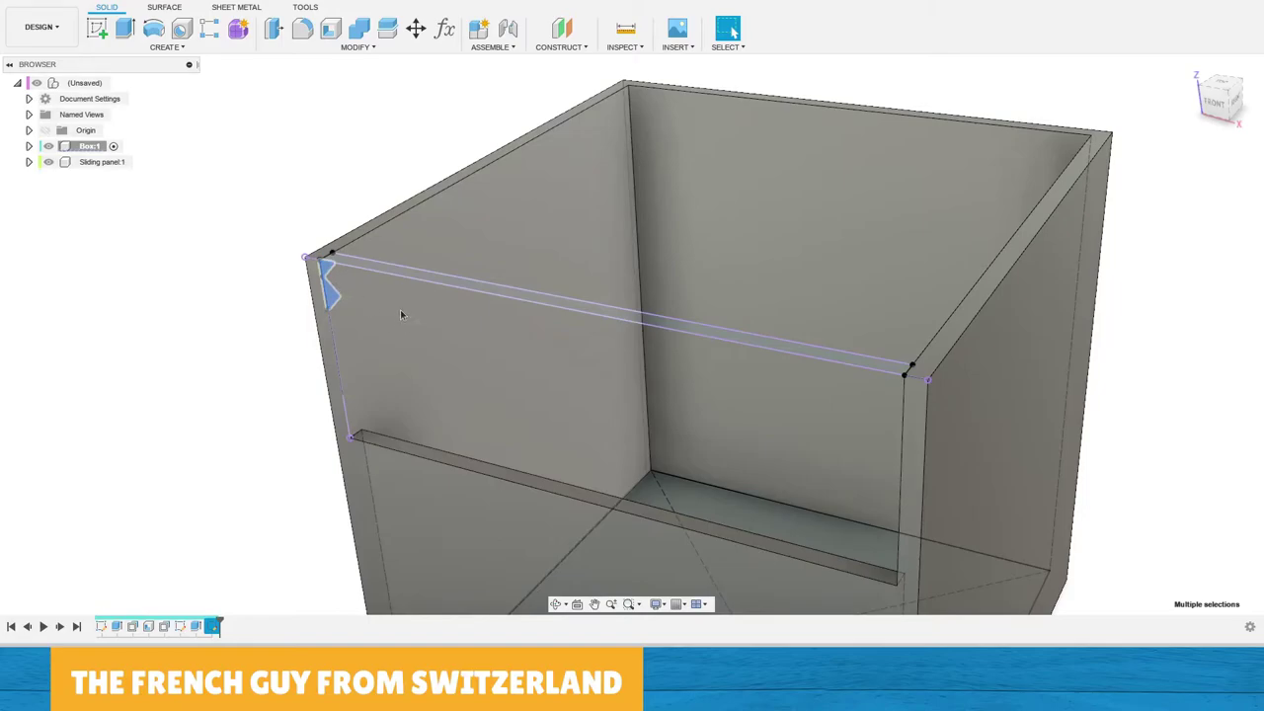
{"action": "key", "text": "e"}
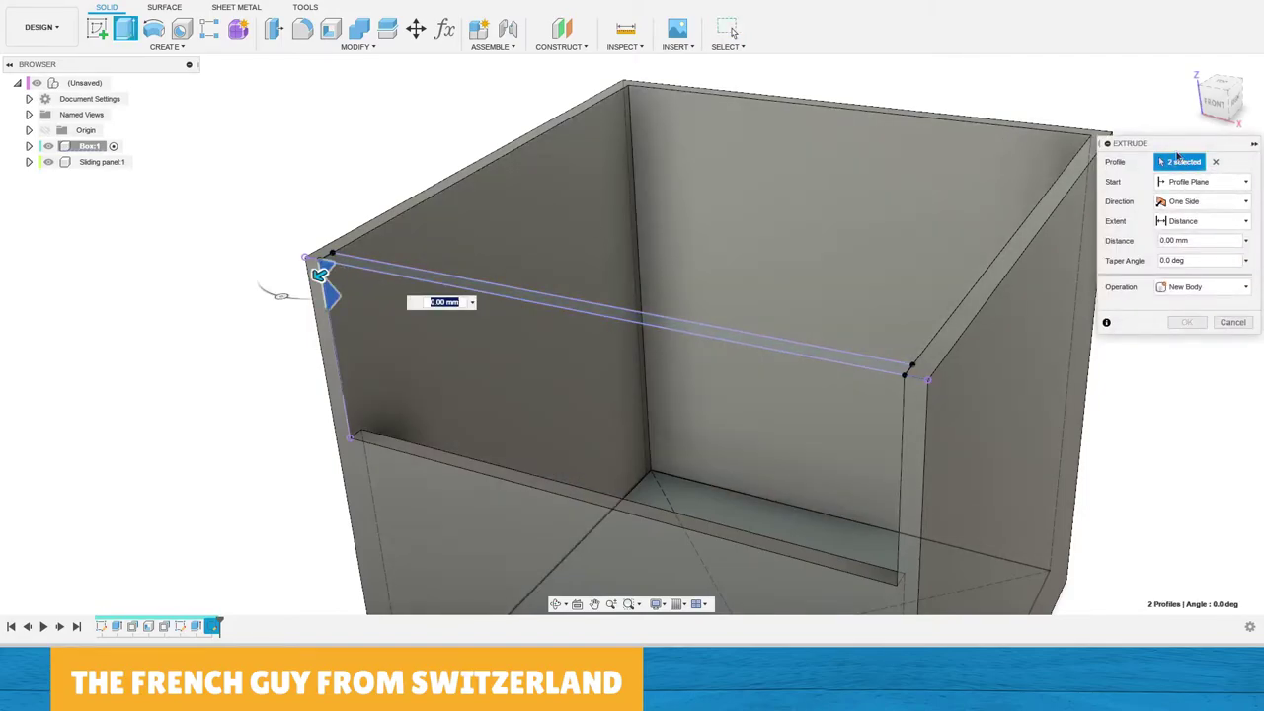
{"action": "left_click", "coordinate": [1182, 221]}
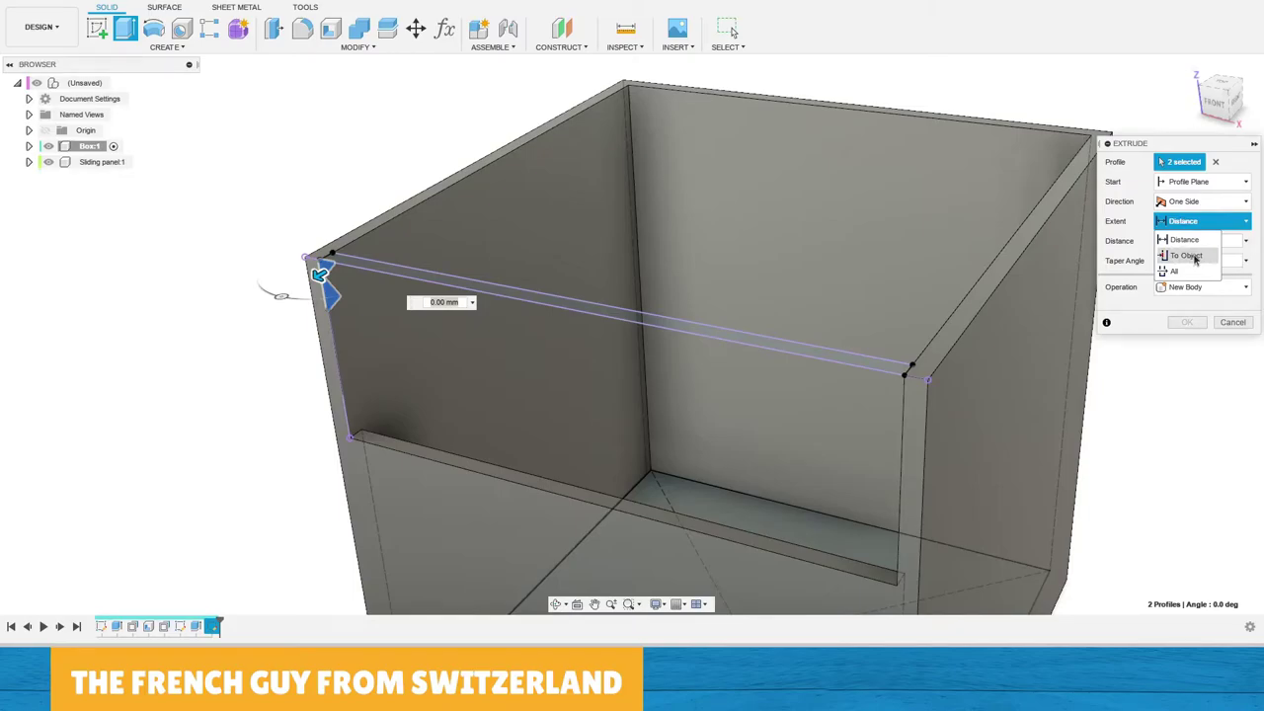
{"action": "left_click", "coordinate": [1188, 255]}
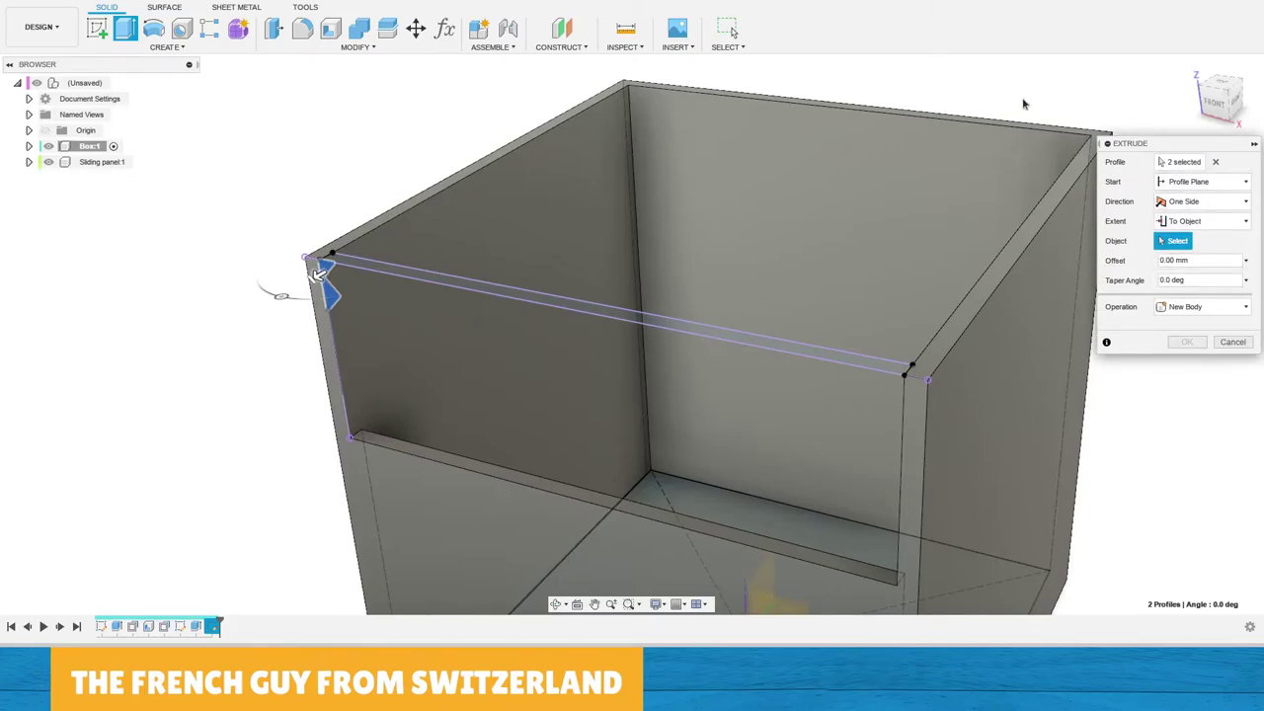
{"action": "left_click", "coordinate": [755, 178]}
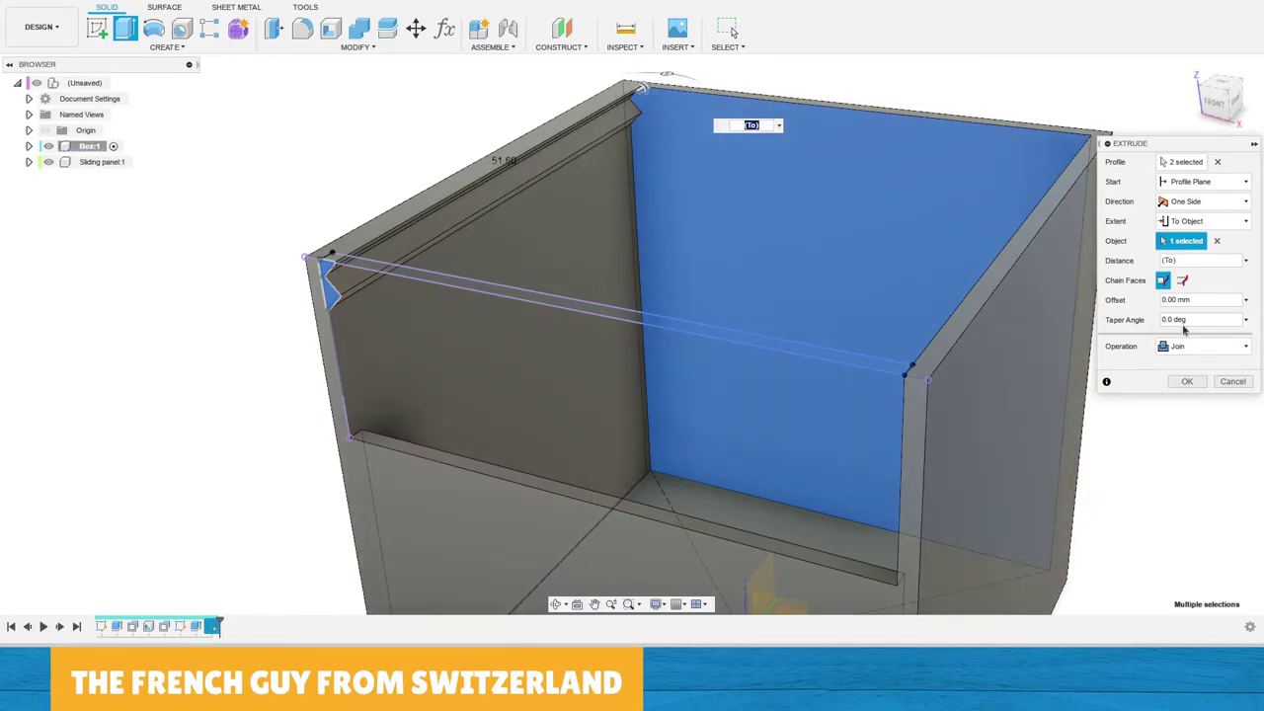
{"action": "left_click", "coordinate": [1185, 379]}
{"action": "scroll", "coordinate": [883, 248], "scroll_direction": "down", "scroll_amount": 3}
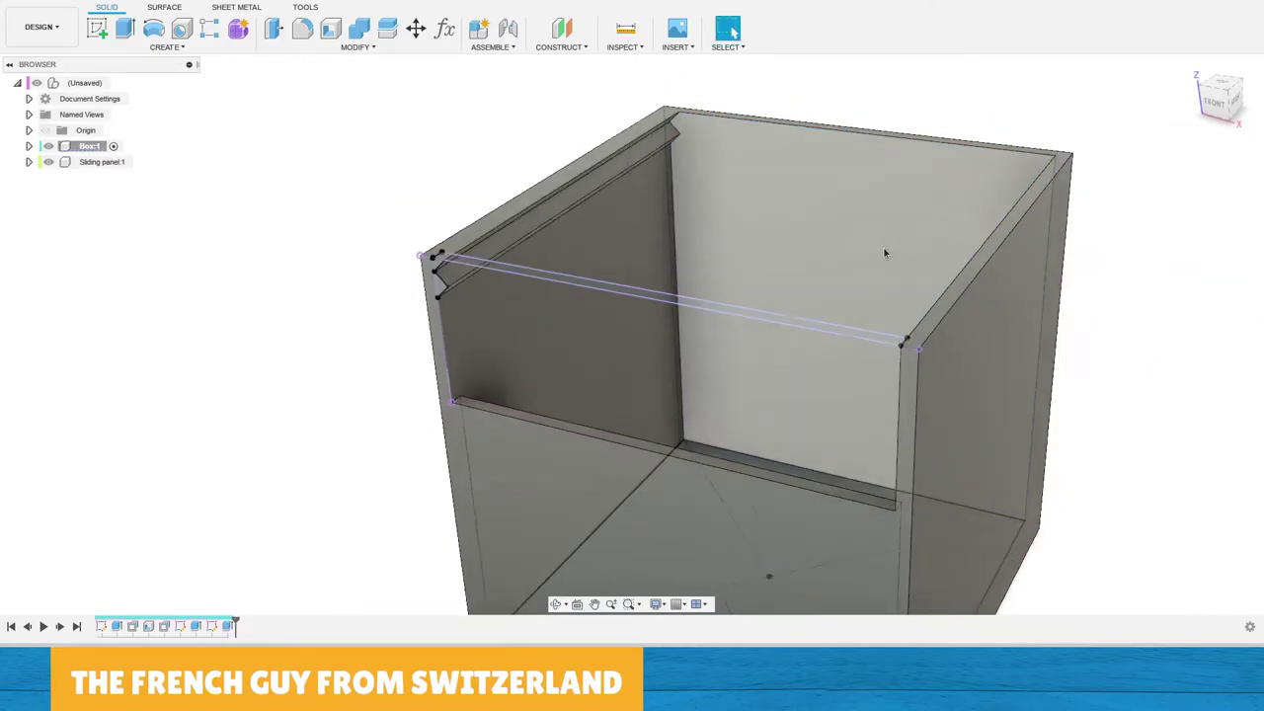
{"action": "middle_click_drag", "start_coordinate": [878, 246], "coordinate": [829, 200], "text": "shift"}
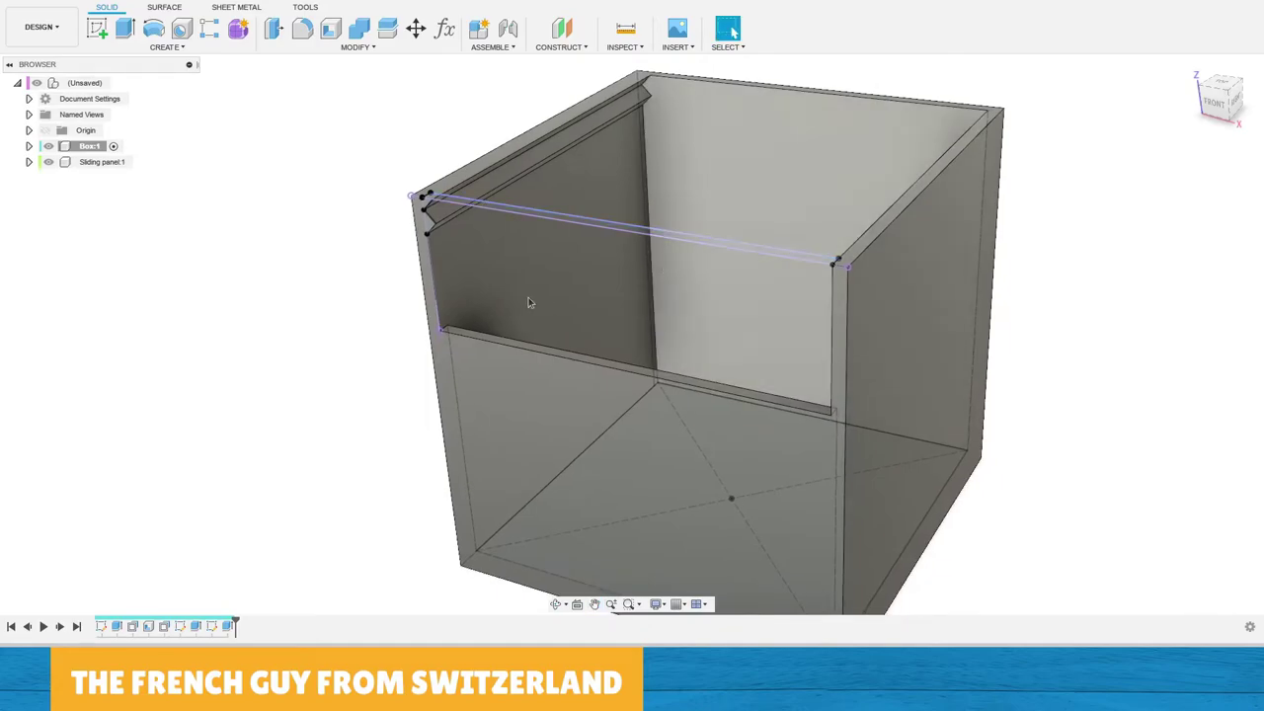
{"action": "scroll", "coordinate": [529, 297], "scroll_direction": "up", "scroll_amount": 2}
{"action": "scroll", "coordinate": [550, 294], "scroll_direction": "down", "scroll_amount": 2}
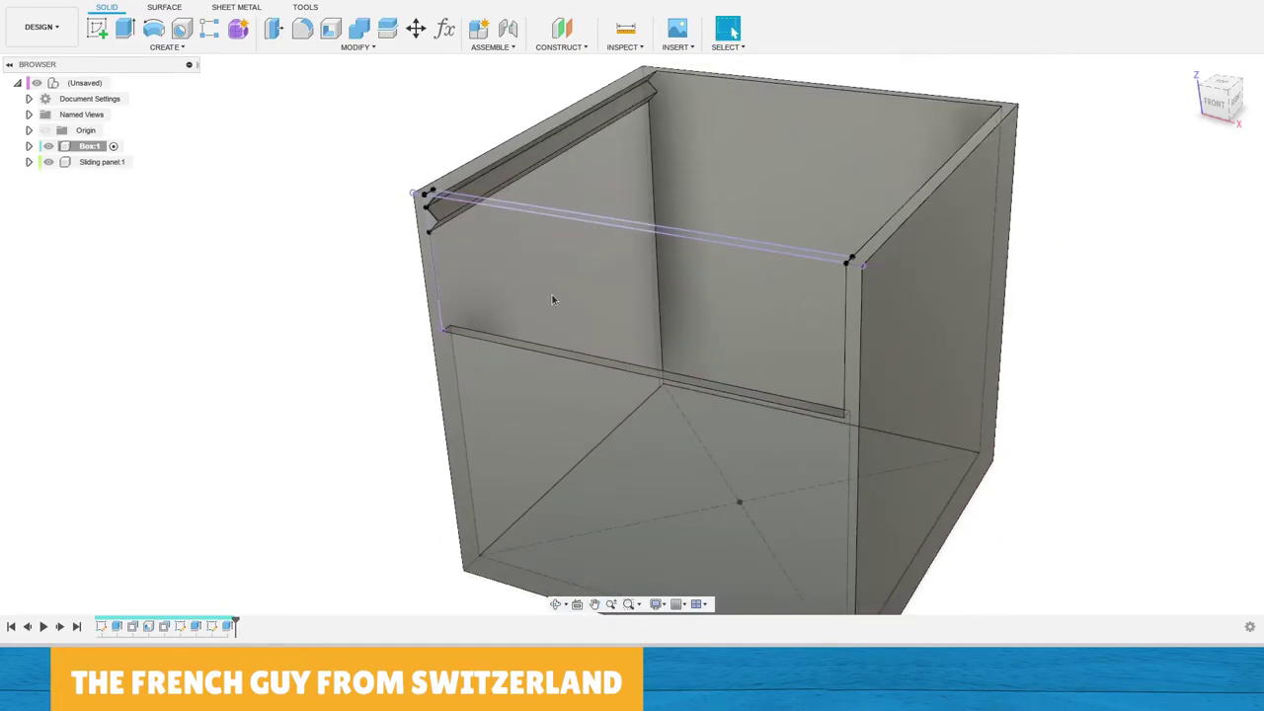
{"action": "scroll", "coordinate": [568, 297], "scroll_direction": "down", "scroll_amount": 1}
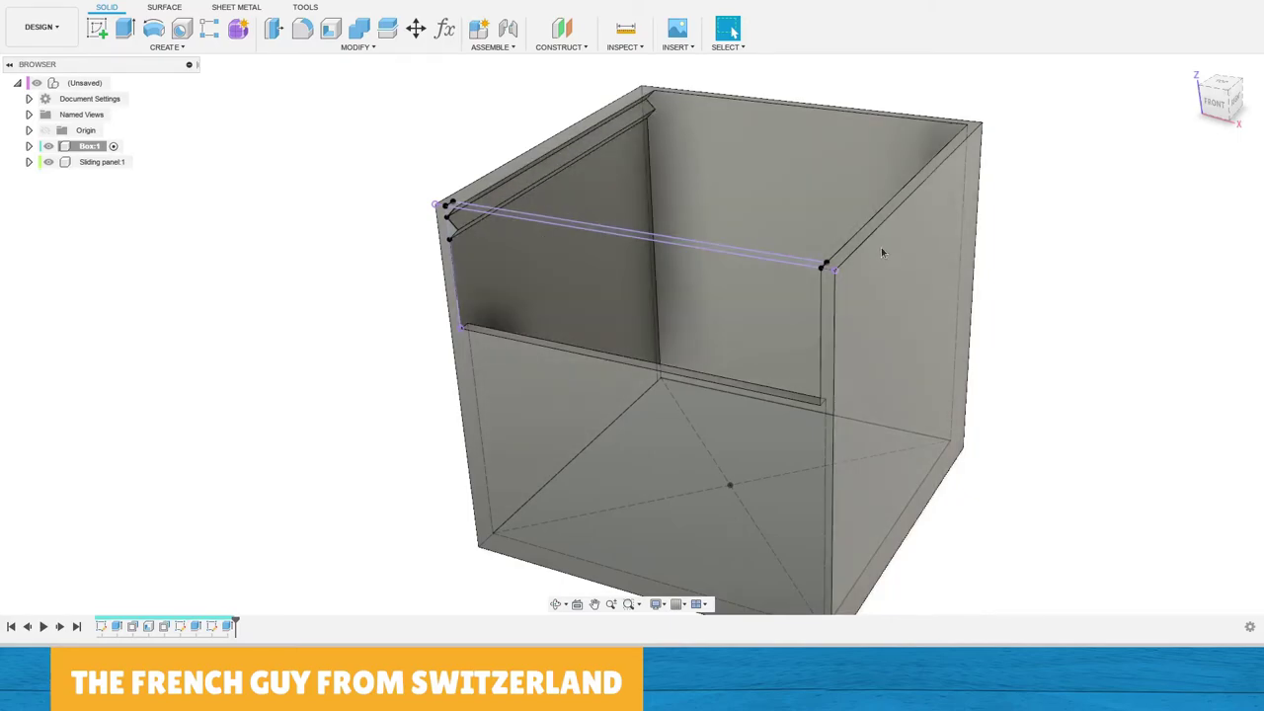
Try to mirror the rail extrusion feature across the YZ plane with the Optimized compute option.
{"action": "mouse_move", "coordinate": [686, 297]}
{"action": "middle_mouse_down", "text": "shift"}
{"action": "mouse_move", "coordinate": [686, 314]}
{"action": "mouse_move", "coordinate": [681, 292]}
{"action": "middle_mouse_up", "text": "shift"}
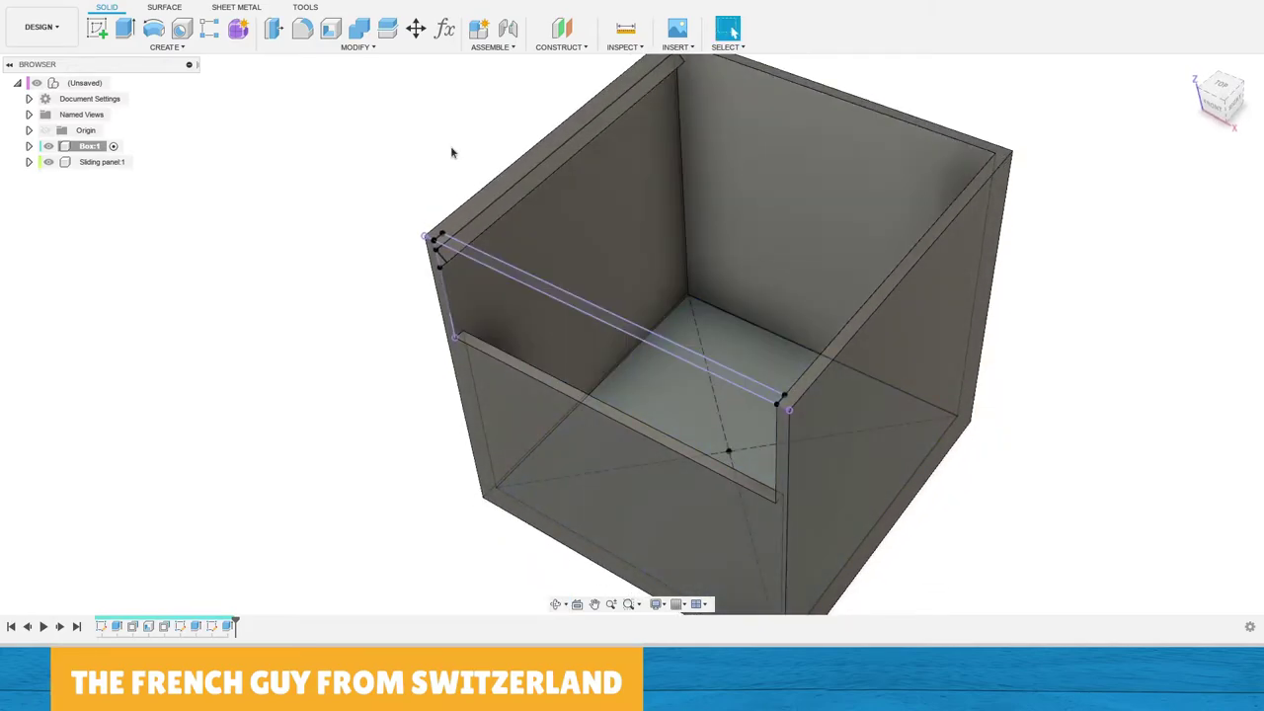
{"action": "left_click", "coordinate": [165, 49]}
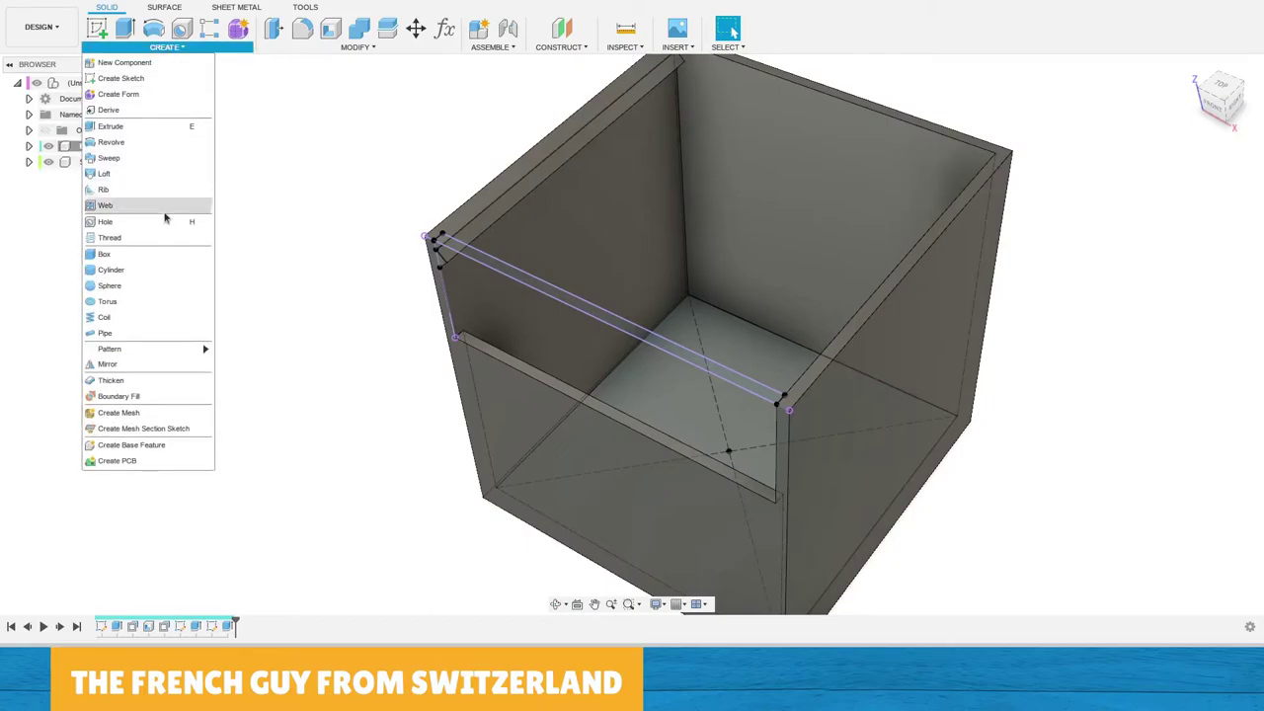
{"action": "left_click", "coordinate": [152, 364]}
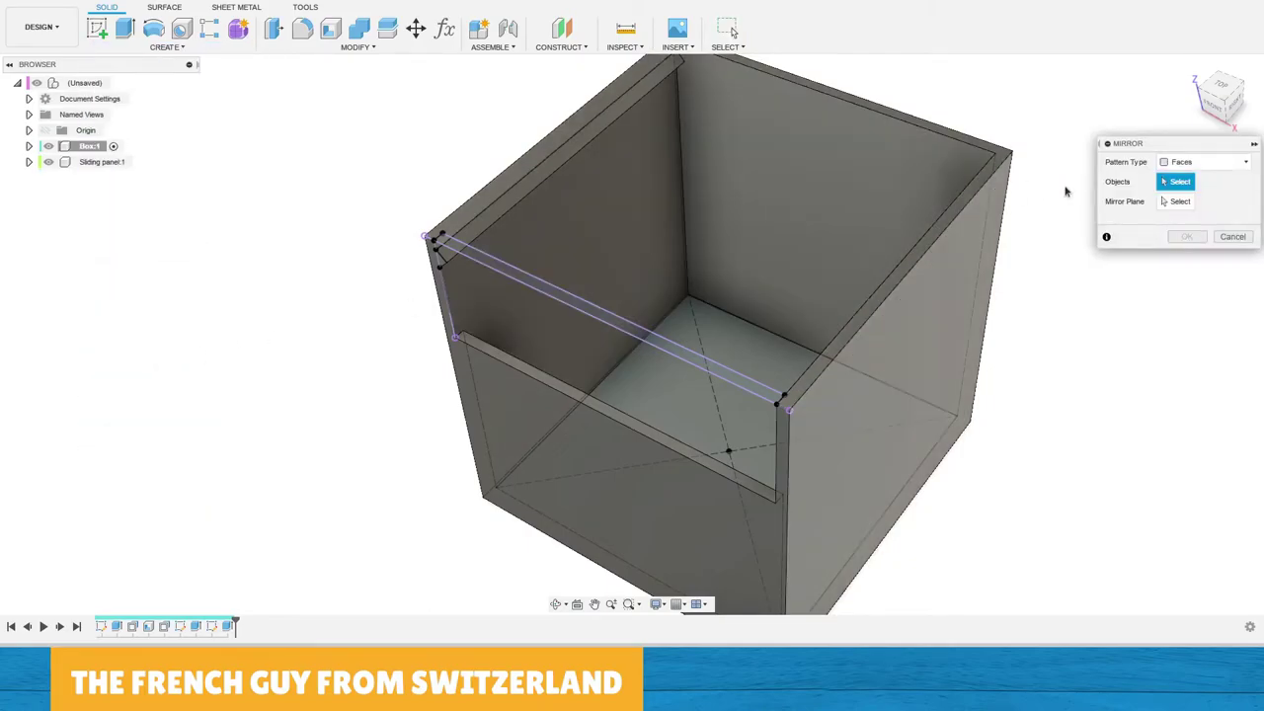
{"action": "left_click", "coordinate": [1208, 164]}
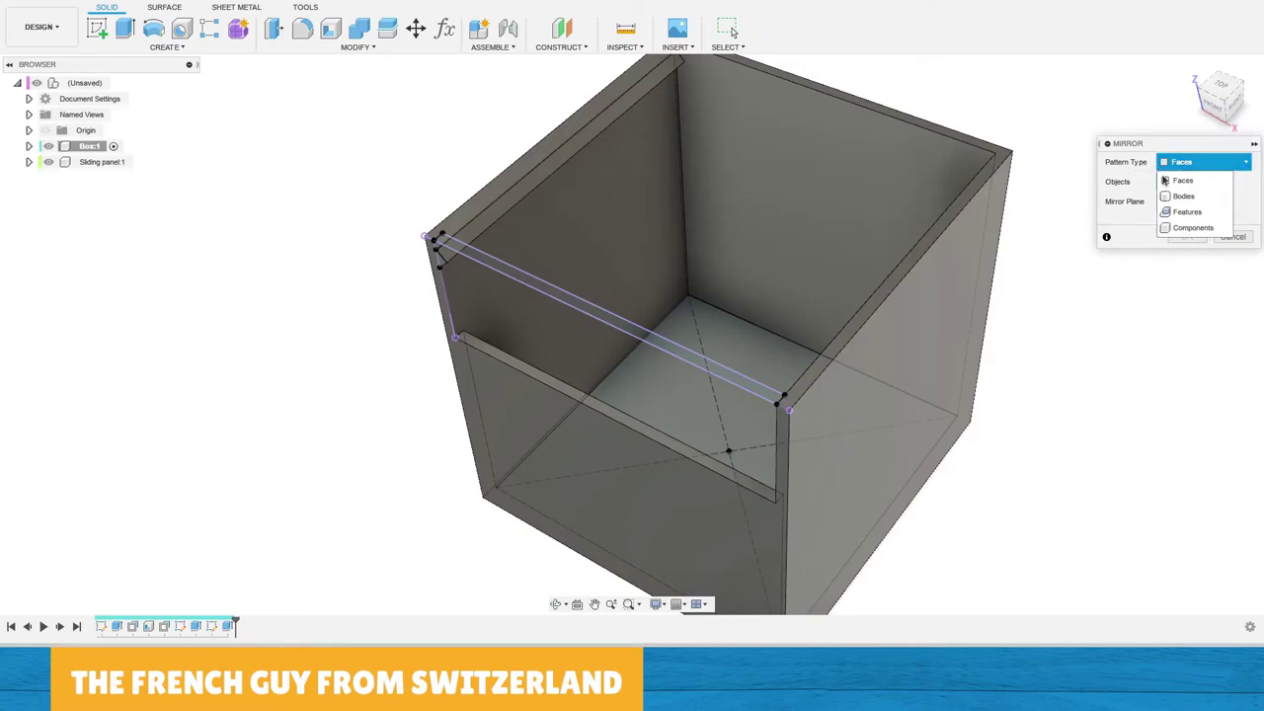
{"action": "left_click", "coordinate": [1190, 211]}
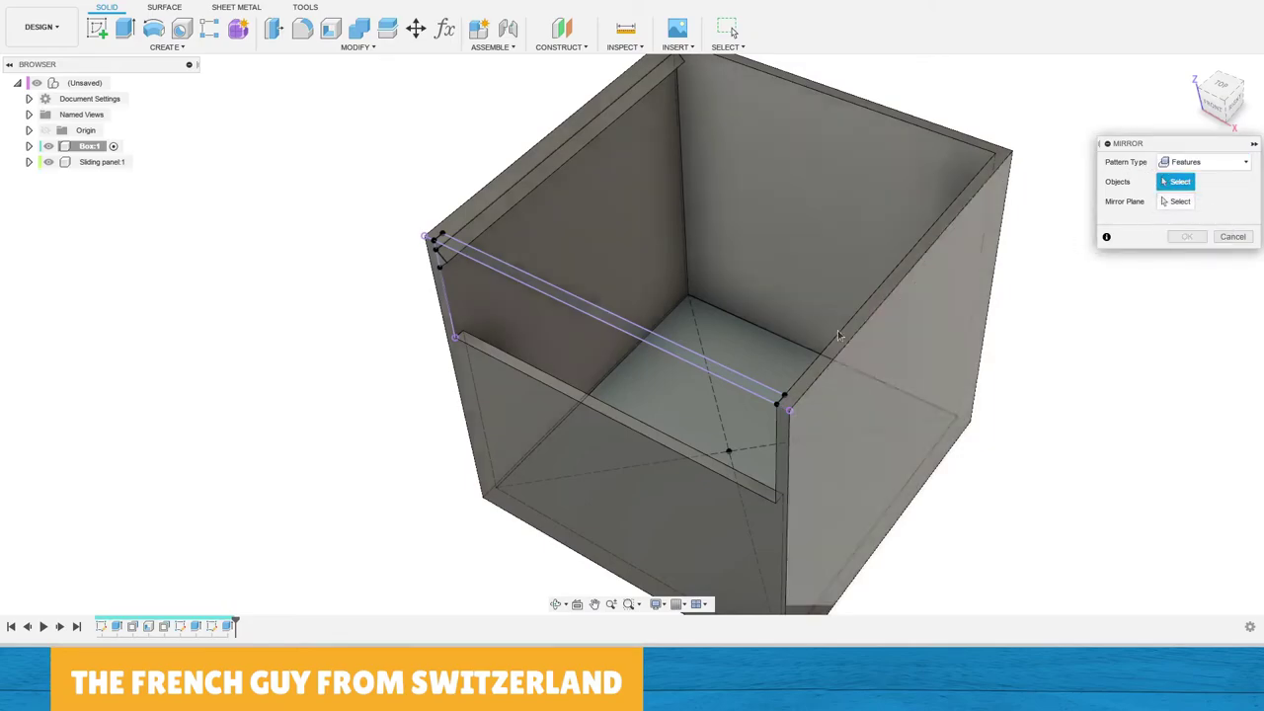
{"action": "left_click", "coordinate": [230, 626]}
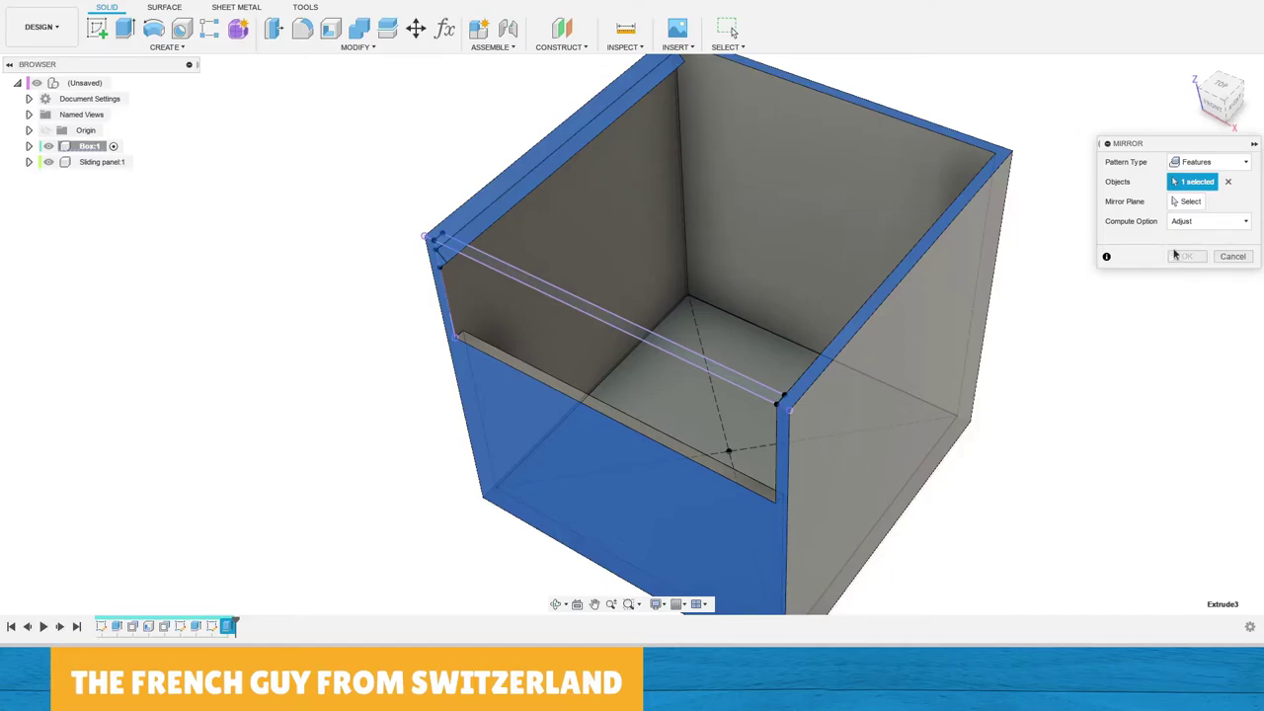
{"action": "left_click", "coordinate": [1187, 201]}
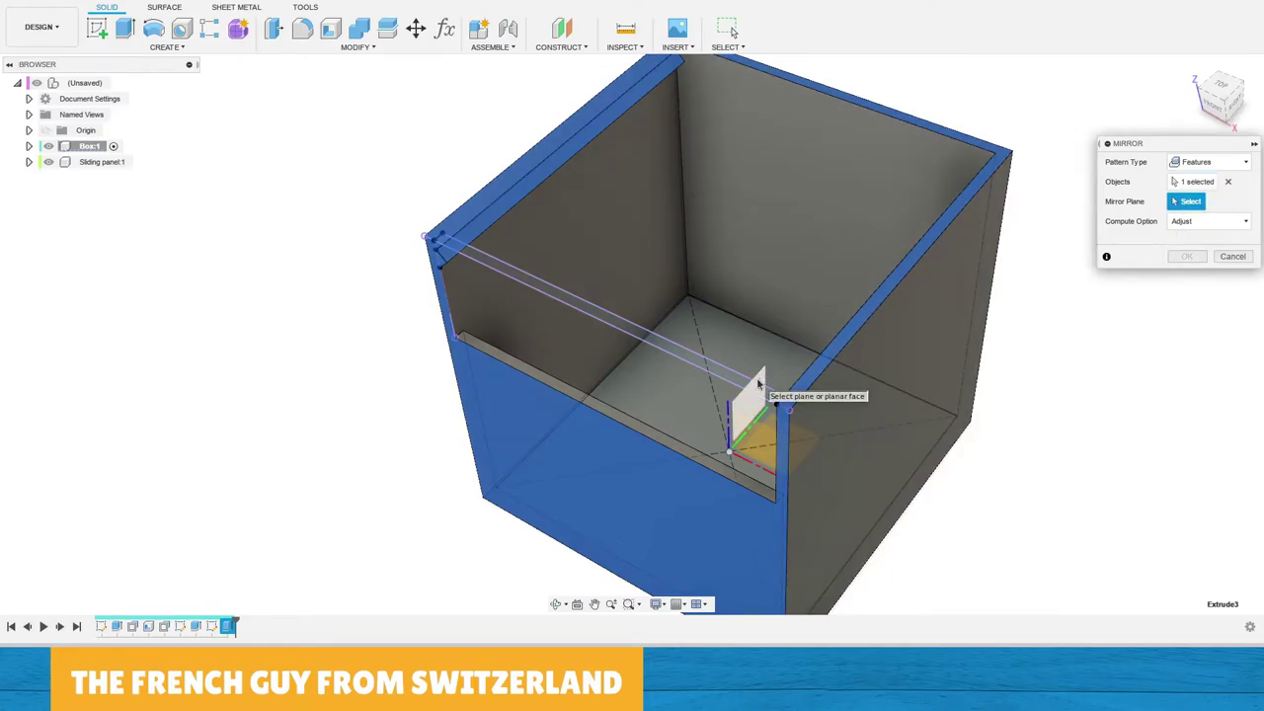
{"action": "left_click", "coordinate": [756, 377]}
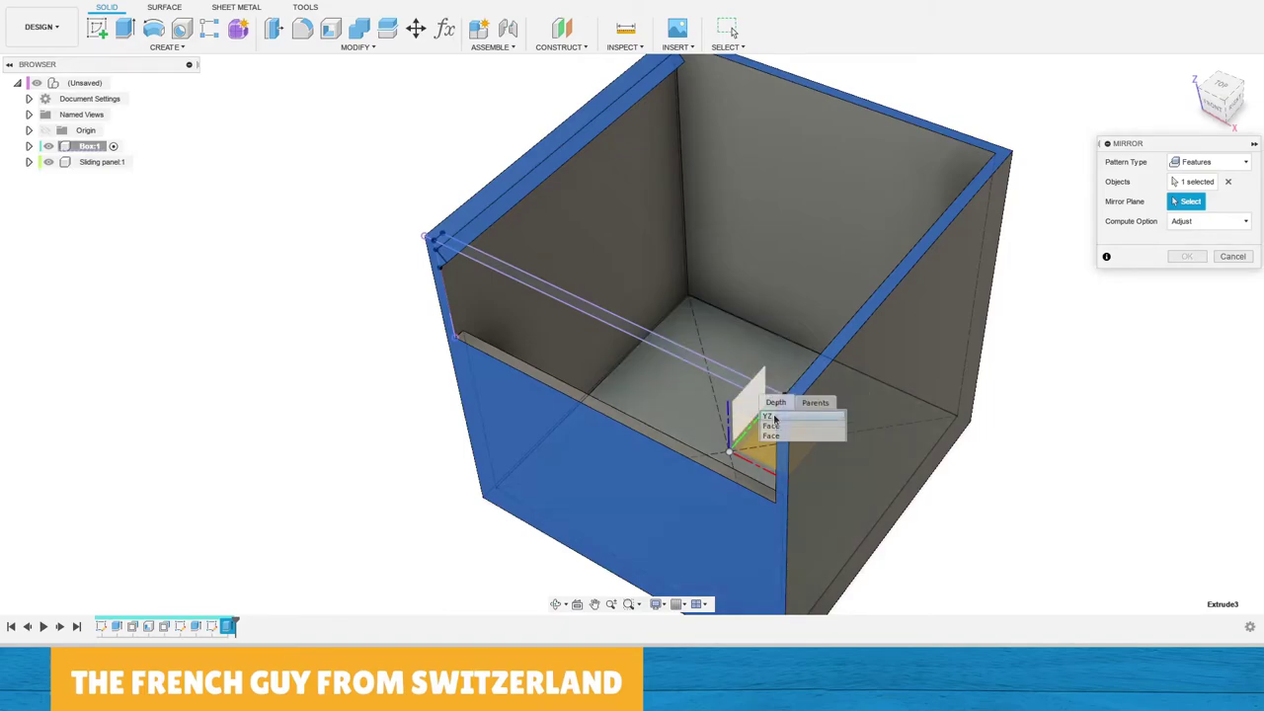
{"action": "left_click", "coordinate": [774, 419]}
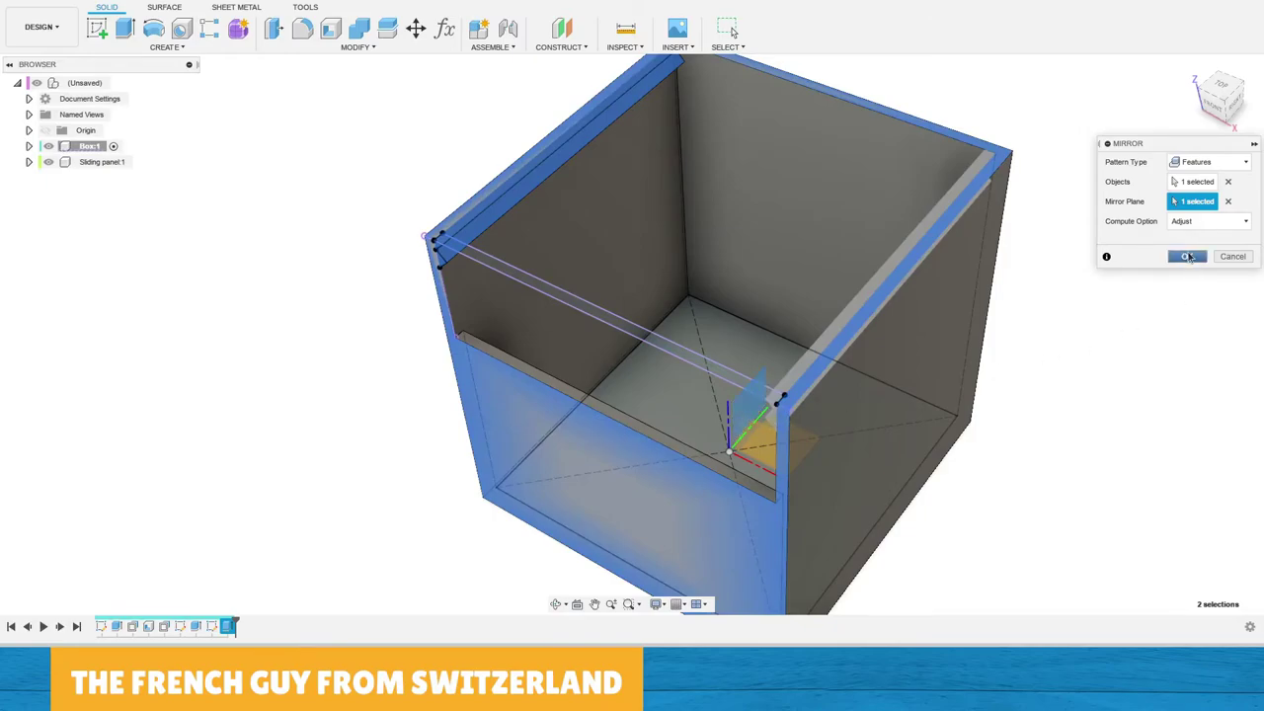
{"action": "left_click", "coordinate": [1193, 222]}
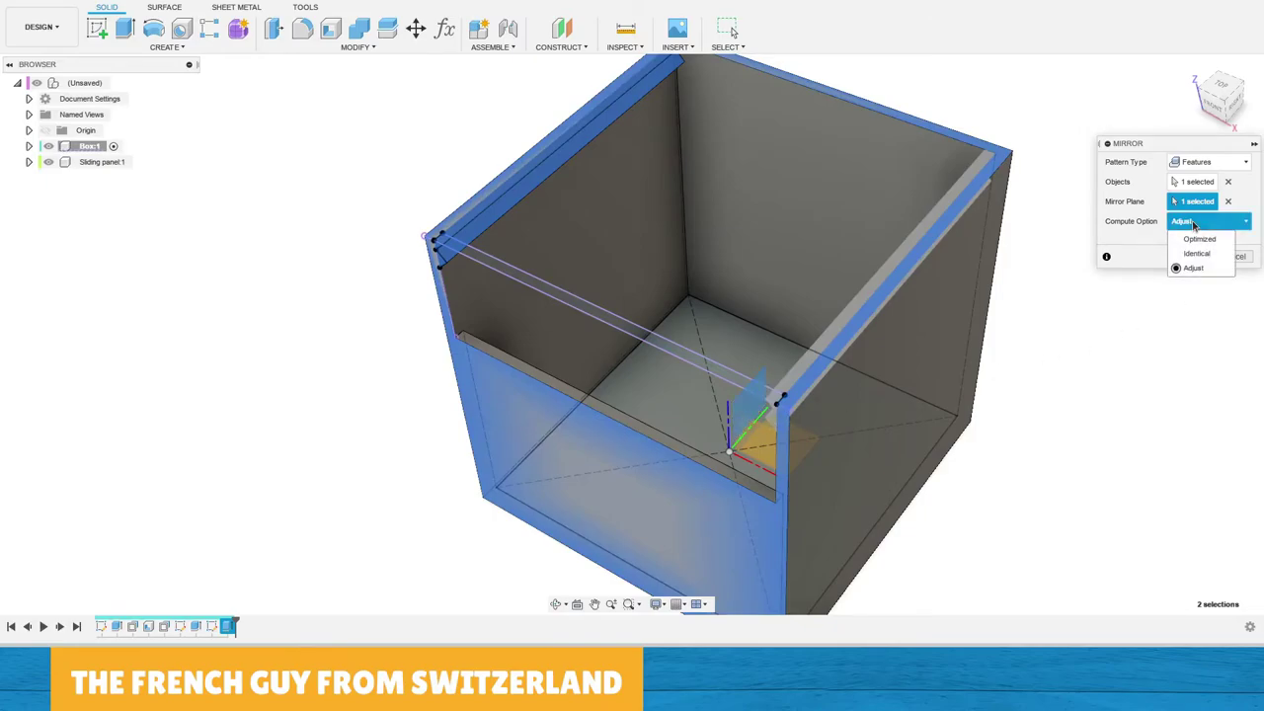
{"action": "left_click", "coordinate": [1194, 223]}
{"action": "left_click", "coordinate": [1194, 223]}
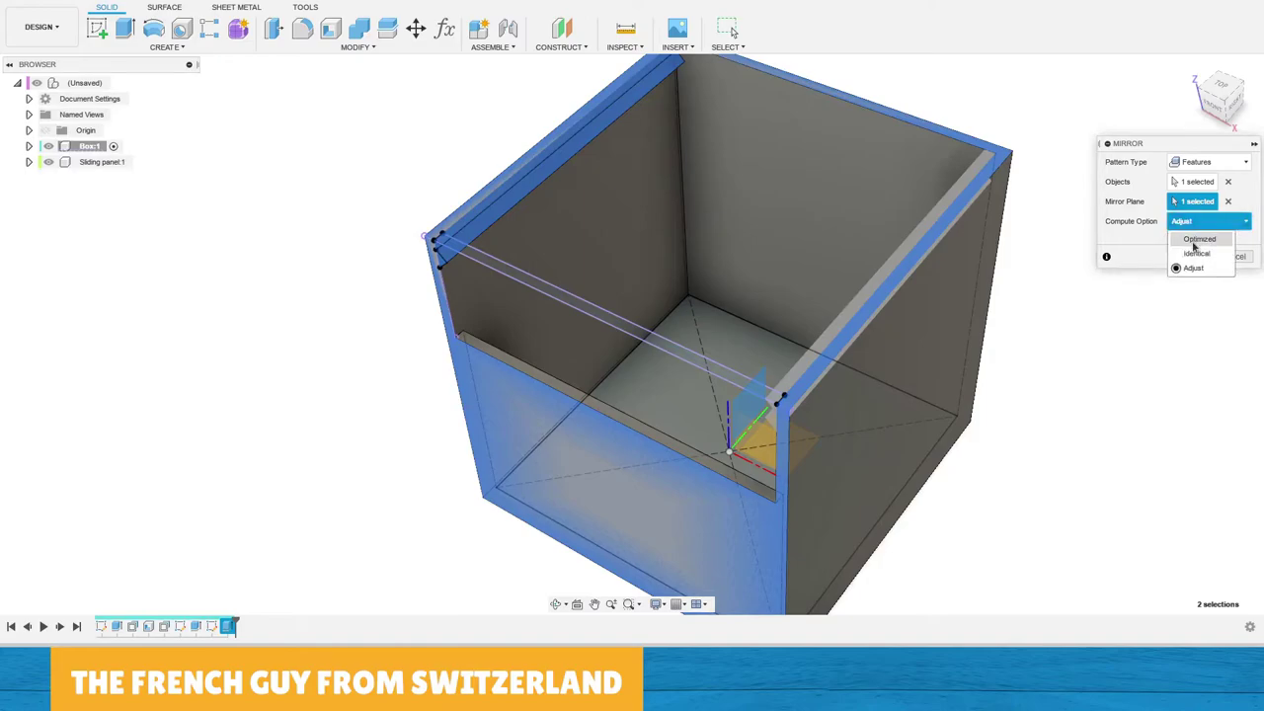
{"action": "left_click", "coordinate": [1194, 240]}
{"action": "left_click", "coordinate": [1185, 256]}
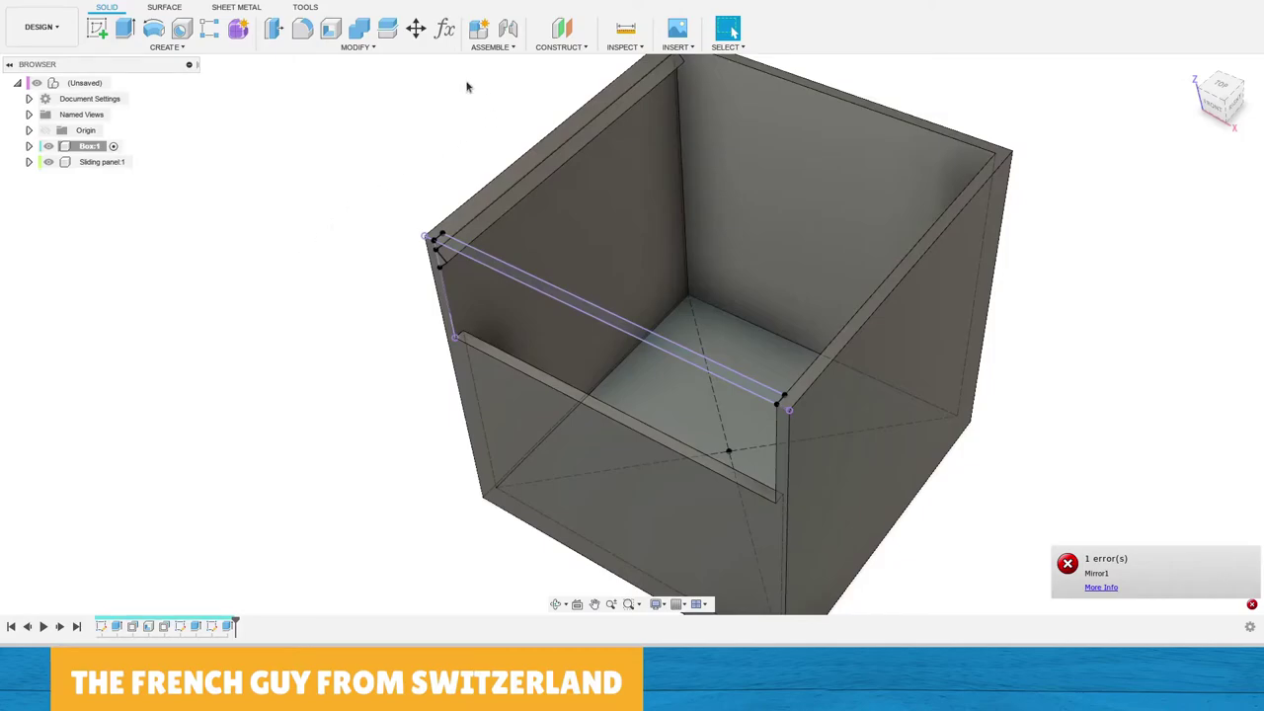
Mirror the rail extrusion feature across the YZ plane onto the opposite side wall, using the Adjust compute option.
{"action": "left_click", "coordinate": [128, 49]}
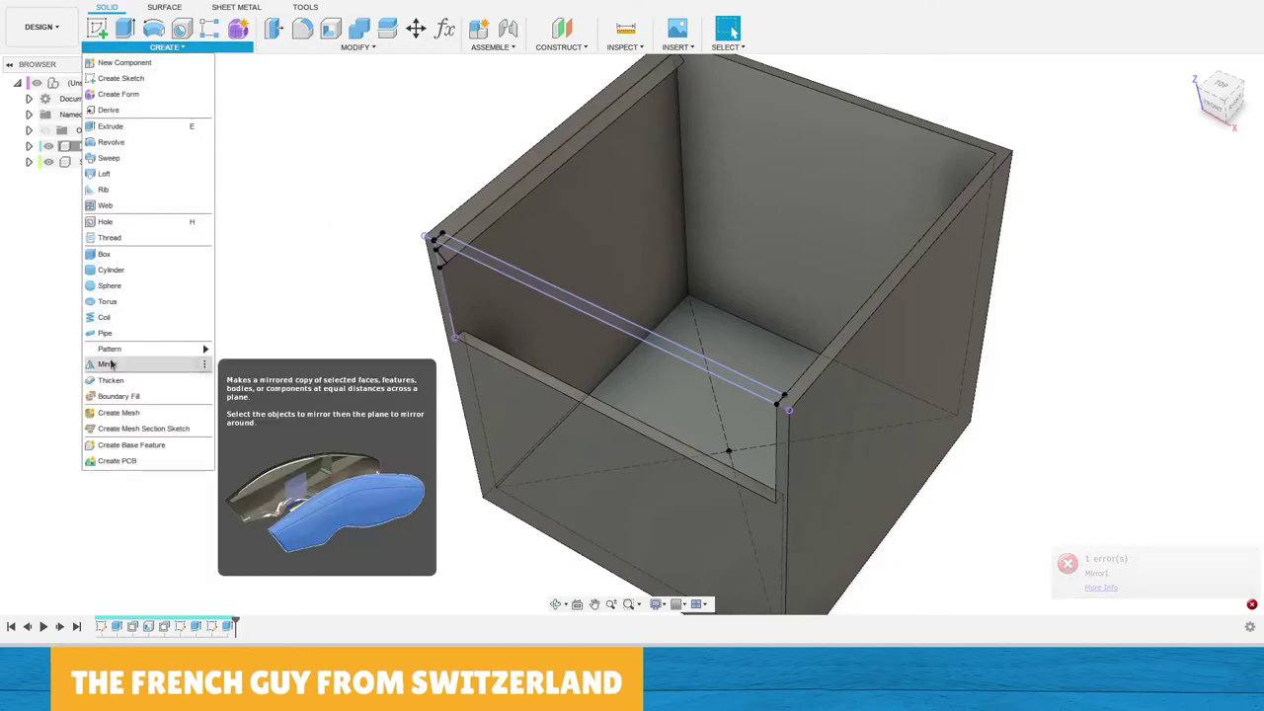
{"action": "left_click", "coordinate": [111, 364]}
{"action": "left_click", "coordinate": [1204, 161]}
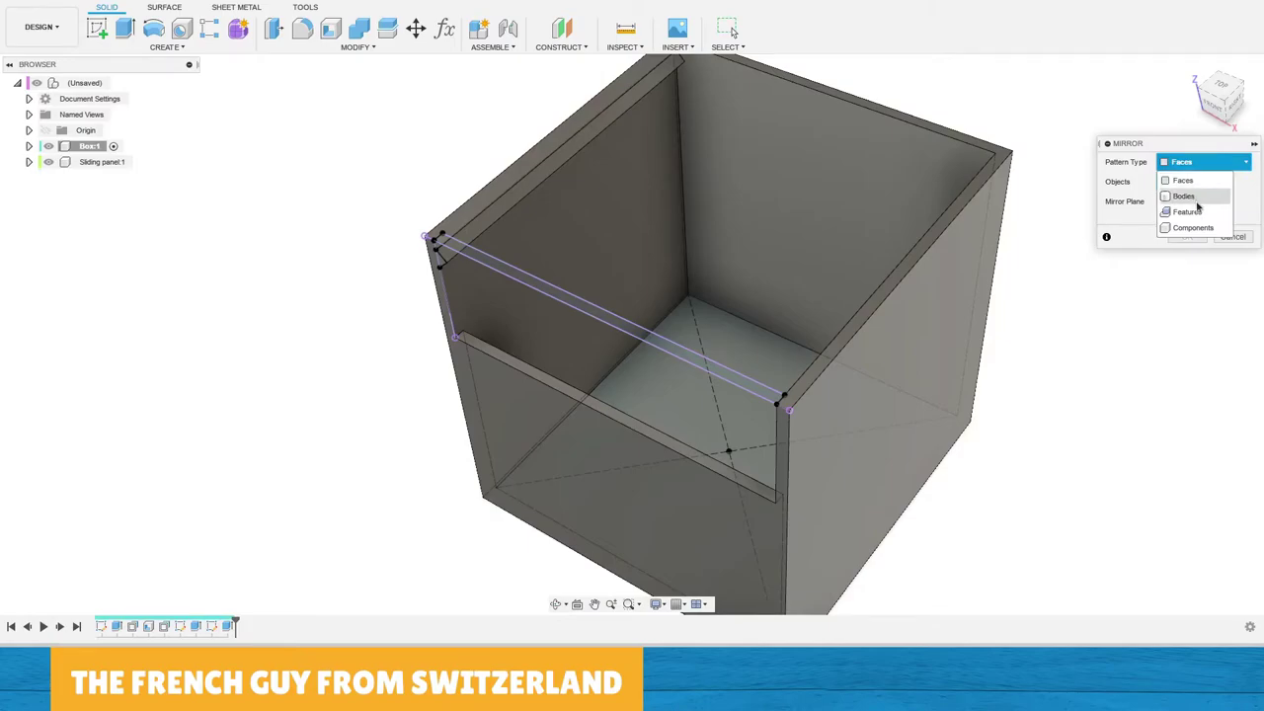
{"action": "left_click", "coordinate": [1179, 211]}
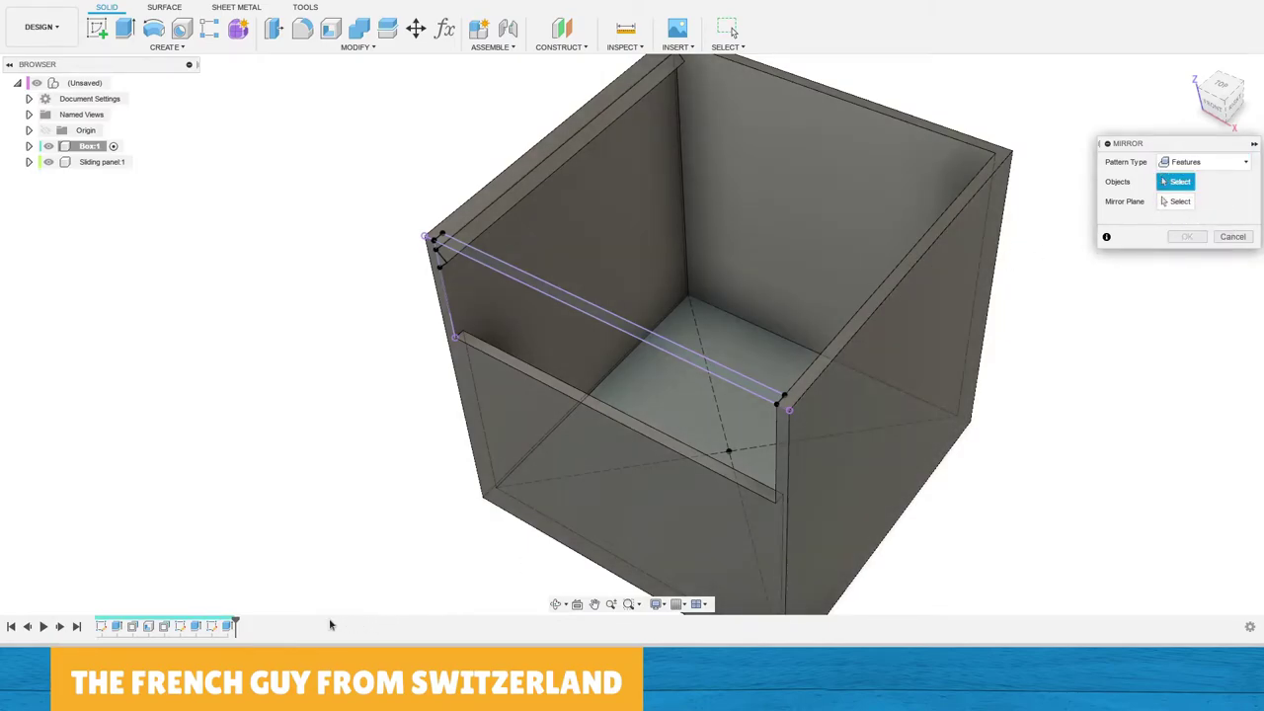
{"action": "left_click", "coordinate": [227, 626]}
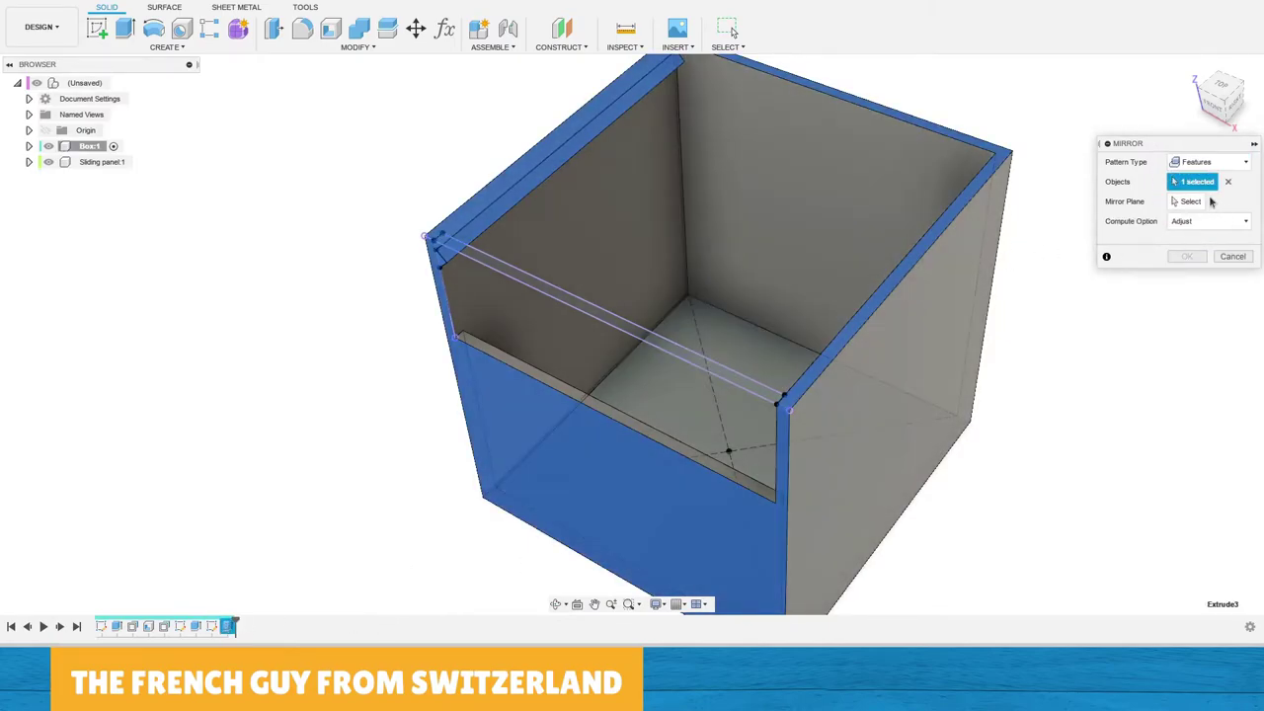
{"action": "left_click", "coordinate": [1191, 201]}
{"action": "left_click", "coordinate": [753, 393]}
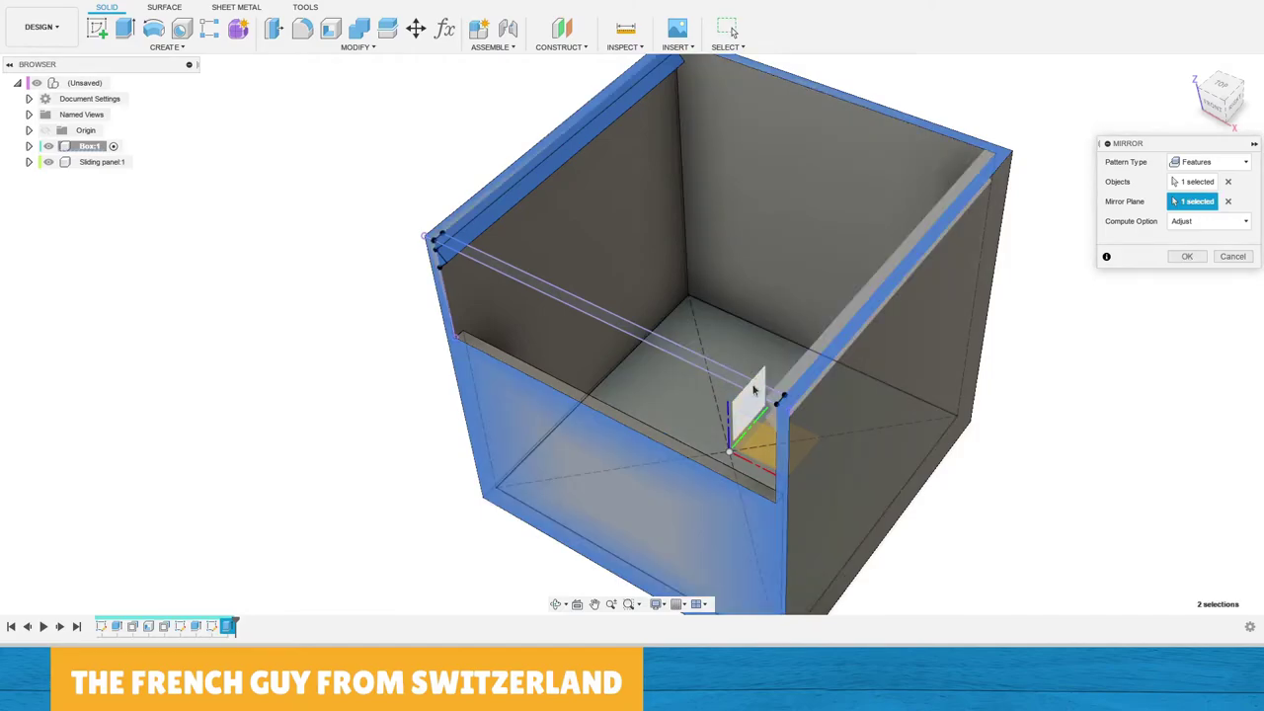
{"action": "left_click", "coordinate": [1243, 221]}
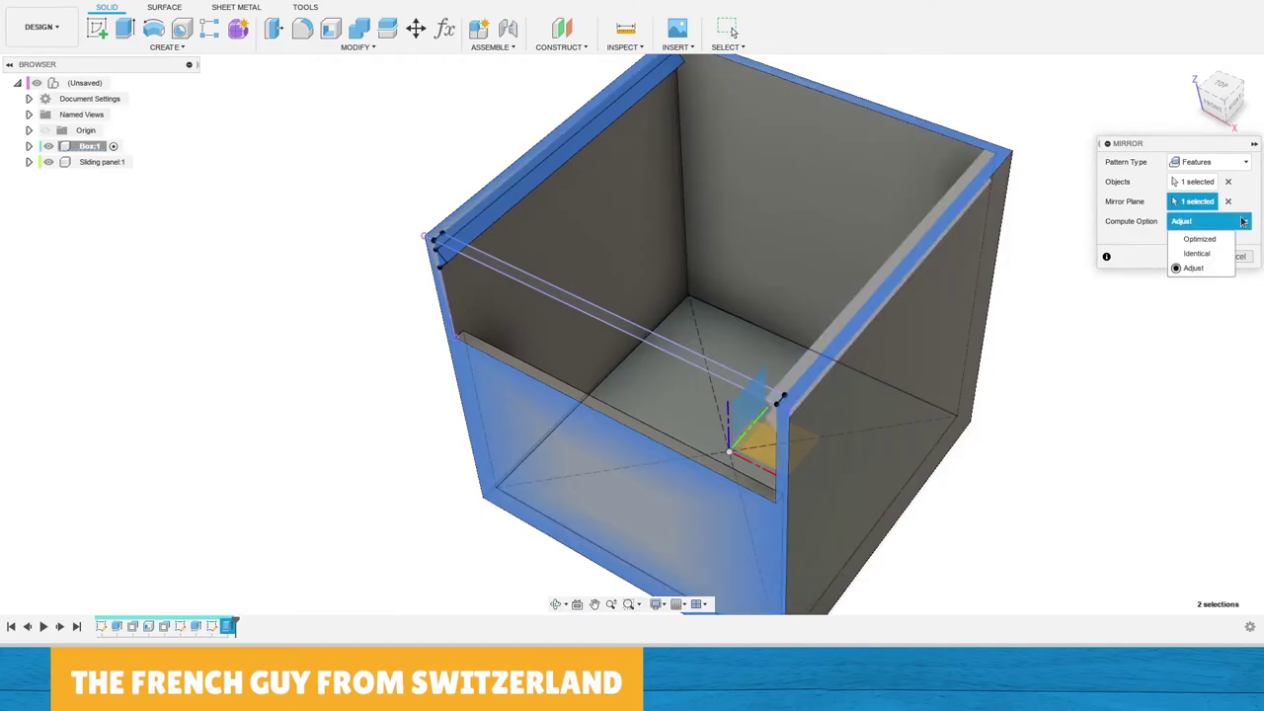
{"action": "left_click", "coordinate": [1194, 268]}
{"action": "left_click", "coordinate": [1189, 256]}
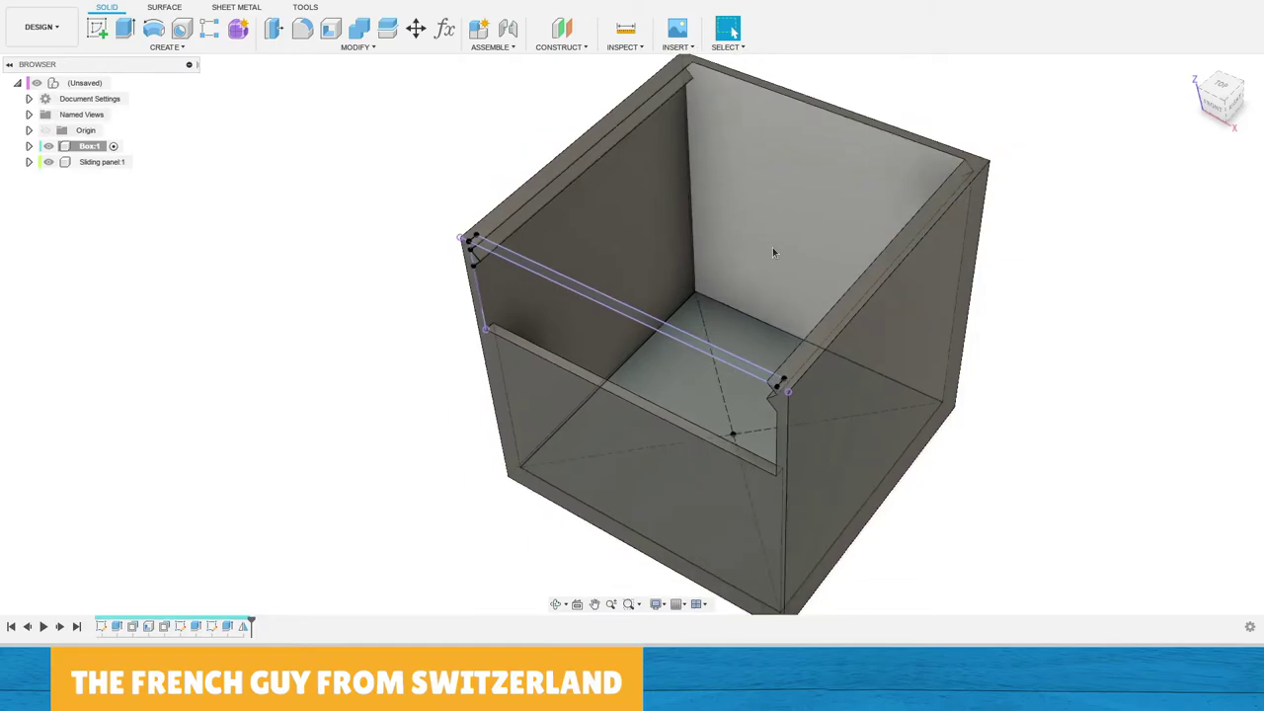
{"action": "mouse_move", "coordinate": [798, 285]}
{"action": "middle_mouse_down", "text": "shift"}
{"action": "mouse_move", "coordinate": [835, 240]}
{"action": "mouse_move", "coordinate": [802, 265]}
{"action": "middle_mouse_up", "text": "shift"}
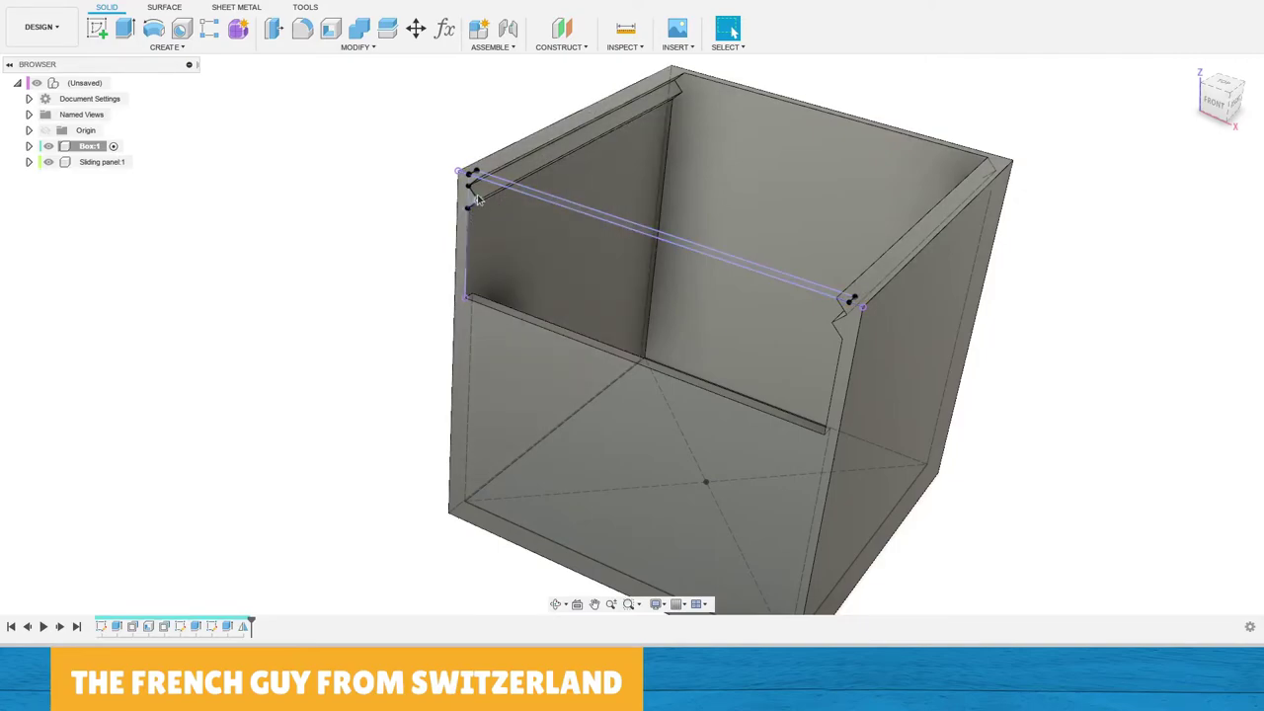
{"action": "scroll", "coordinate": [477, 203], "scroll_direction": "up", "scroll_amount": 5}
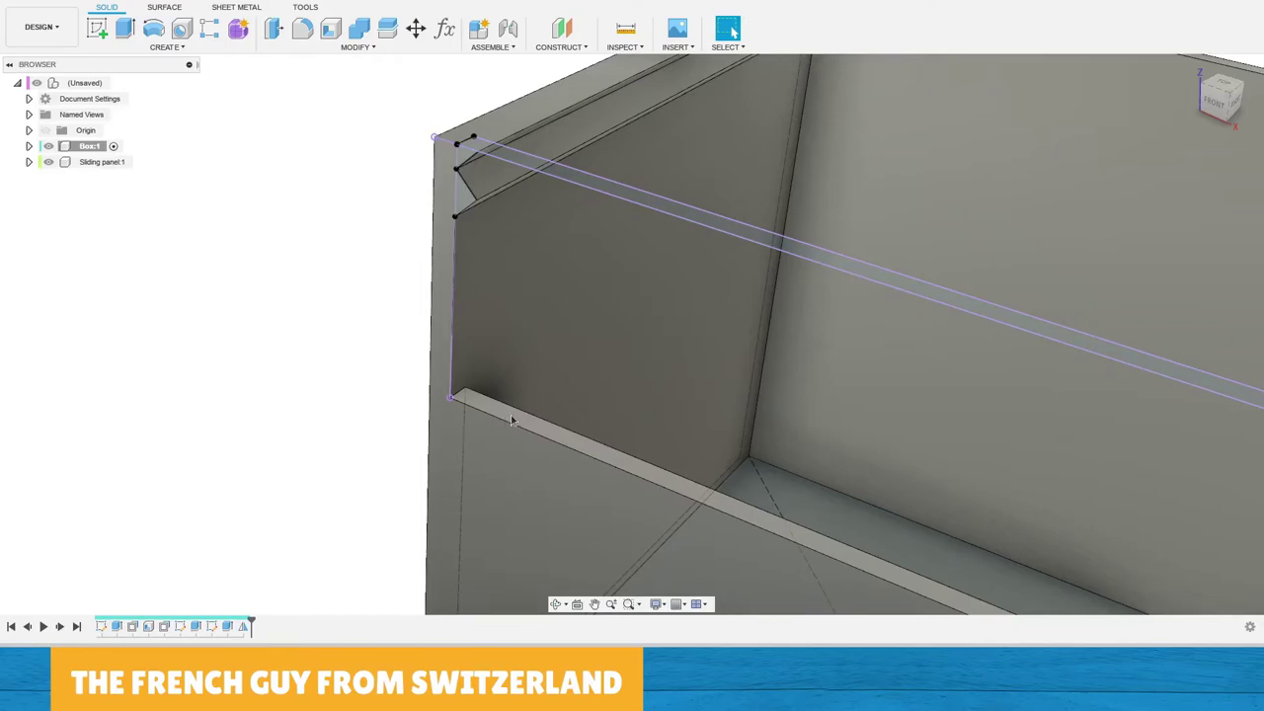
Extrude the lowered front wall's upper face up to the lower rail triangle's protruding corner point, using the Join operation.
{"action": "scroll", "coordinate": [514, 423], "scroll_direction": "down", "scroll_amount": 2}
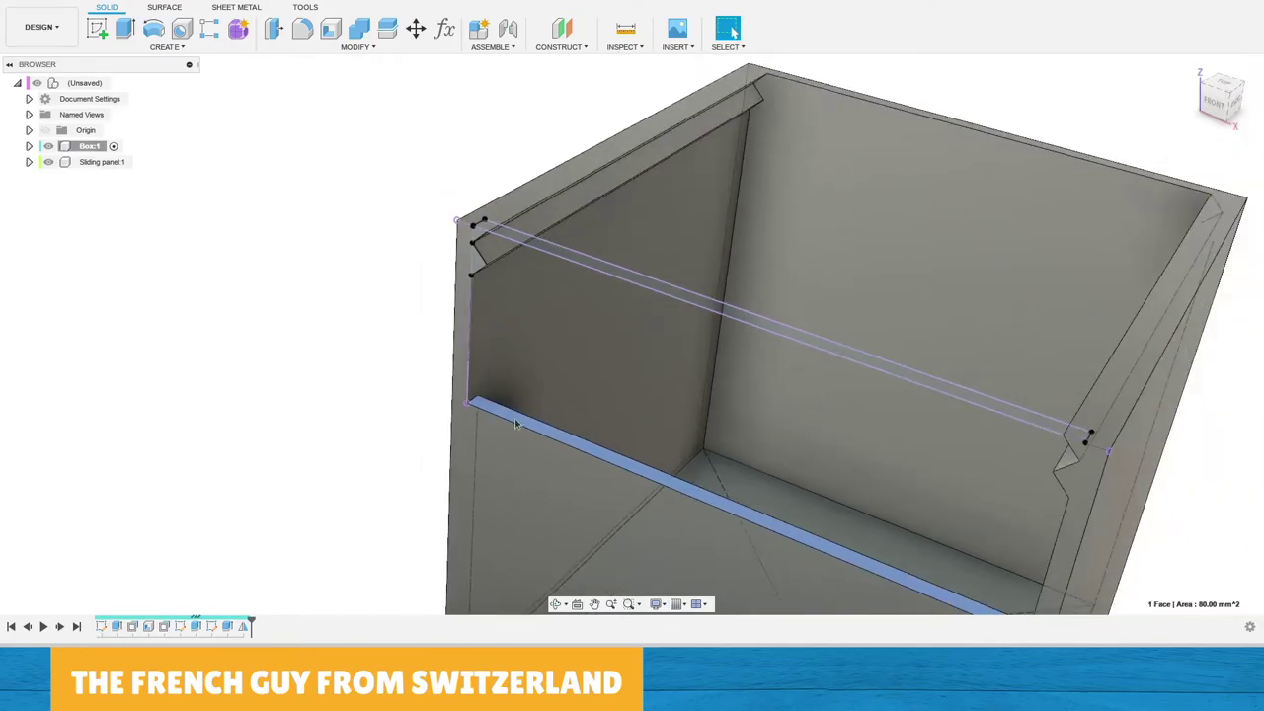
{"action": "left_click", "coordinate": [603, 439]}
{"action": "scroll", "coordinate": [568, 363], "scroll_direction": "up", "scroll_amount": 1}
{"action": "scroll", "coordinate": [568, 363], "scroll_direction": "up", "scroll_amount": 3}
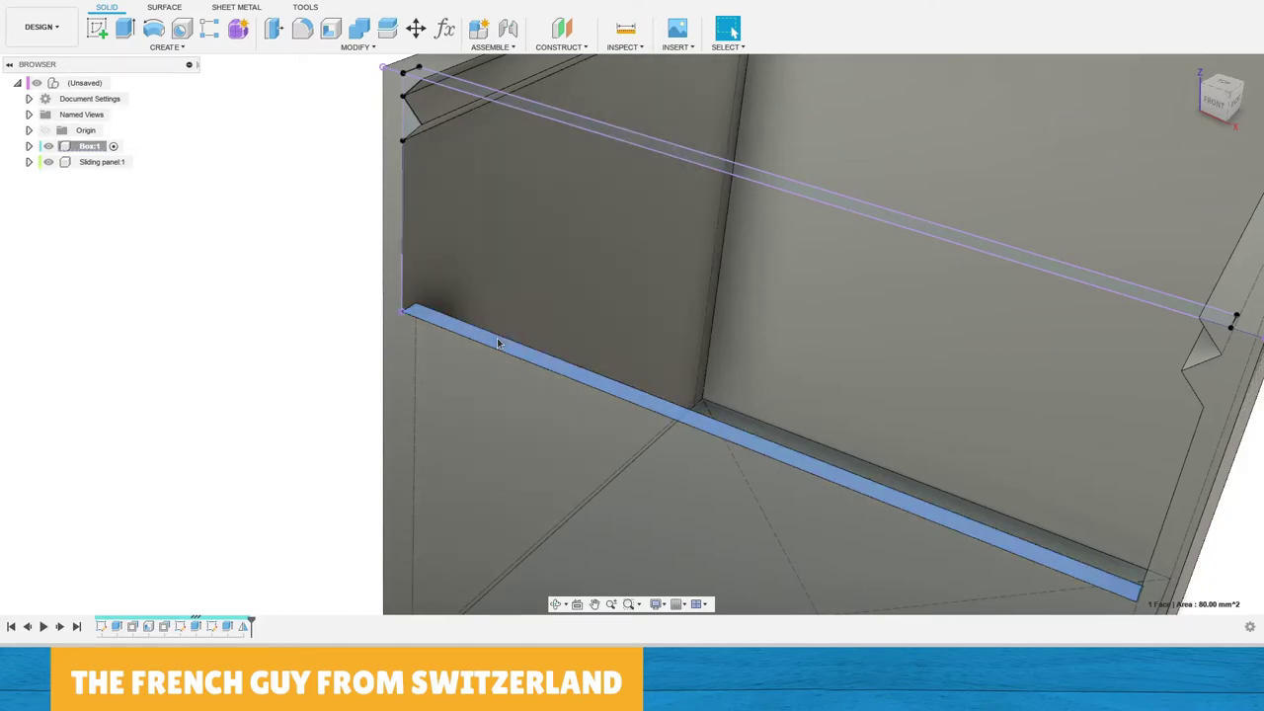
{"action": "right_click", "coordinate": [499, 346]}
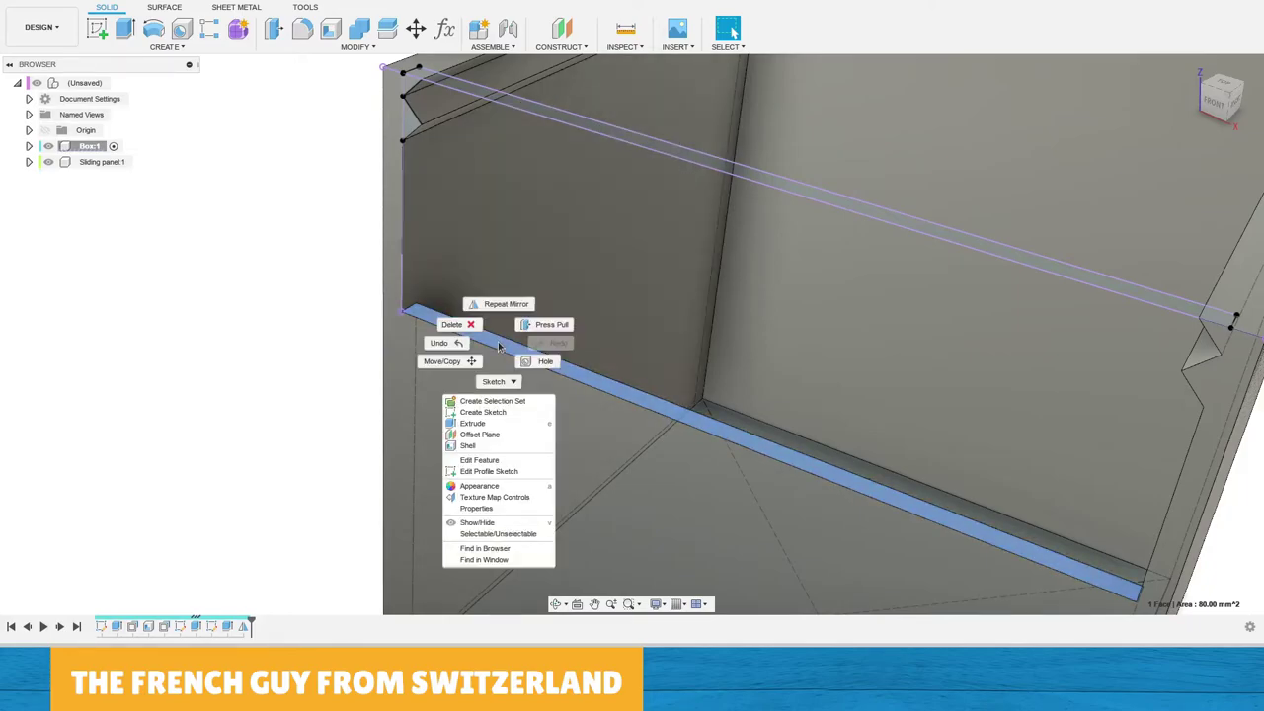
{"action": "key", "text": "Escape"}
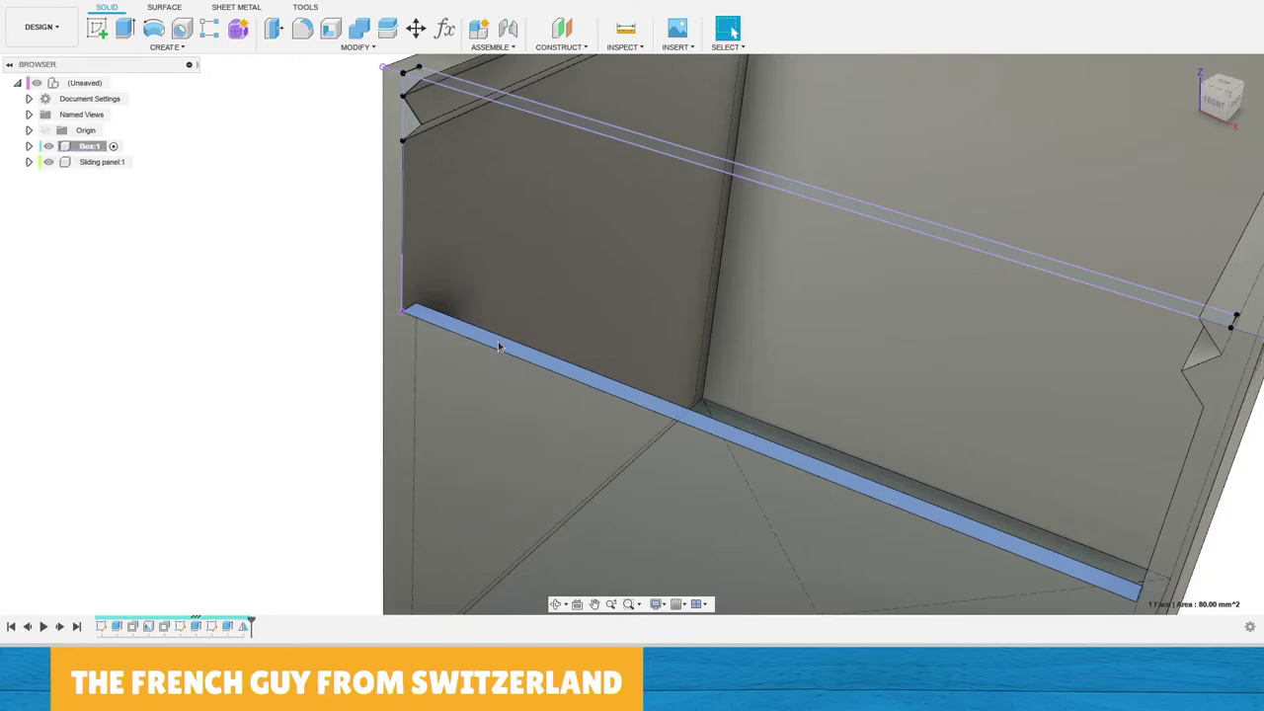
{"action": "key", "text": "e"}
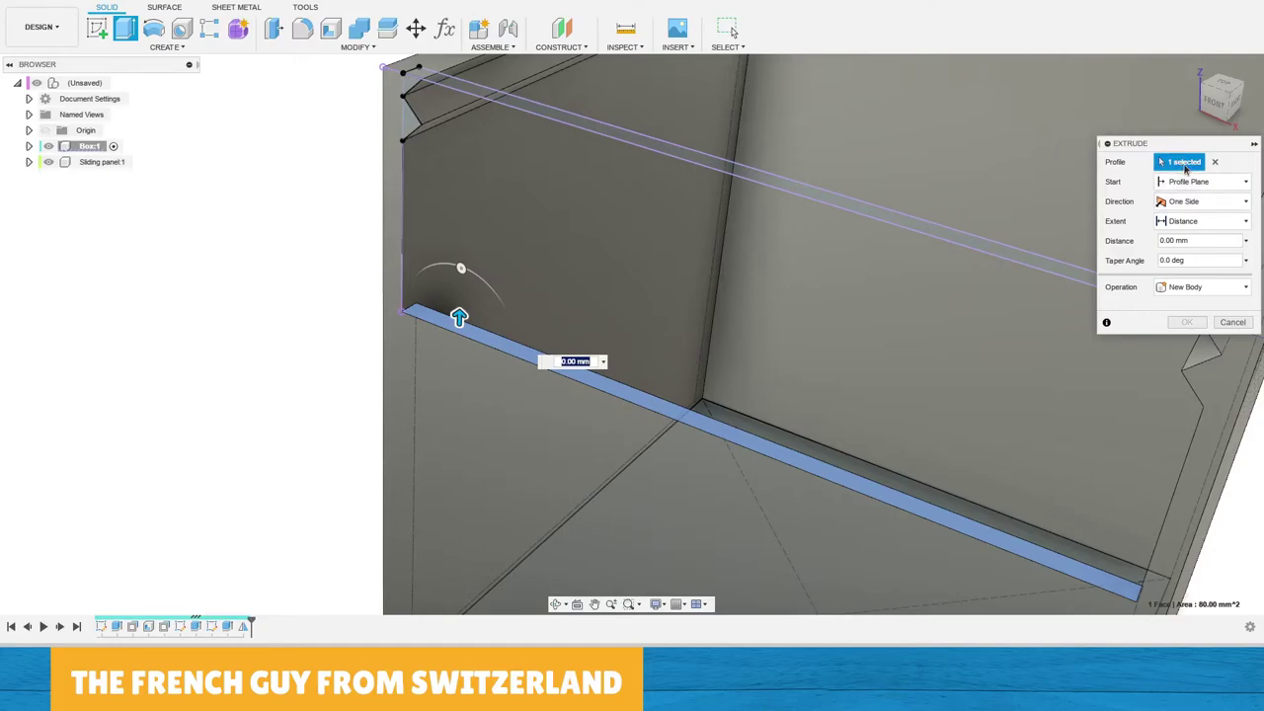
{"action": "left_click", "coordinate": [1205, 222]}
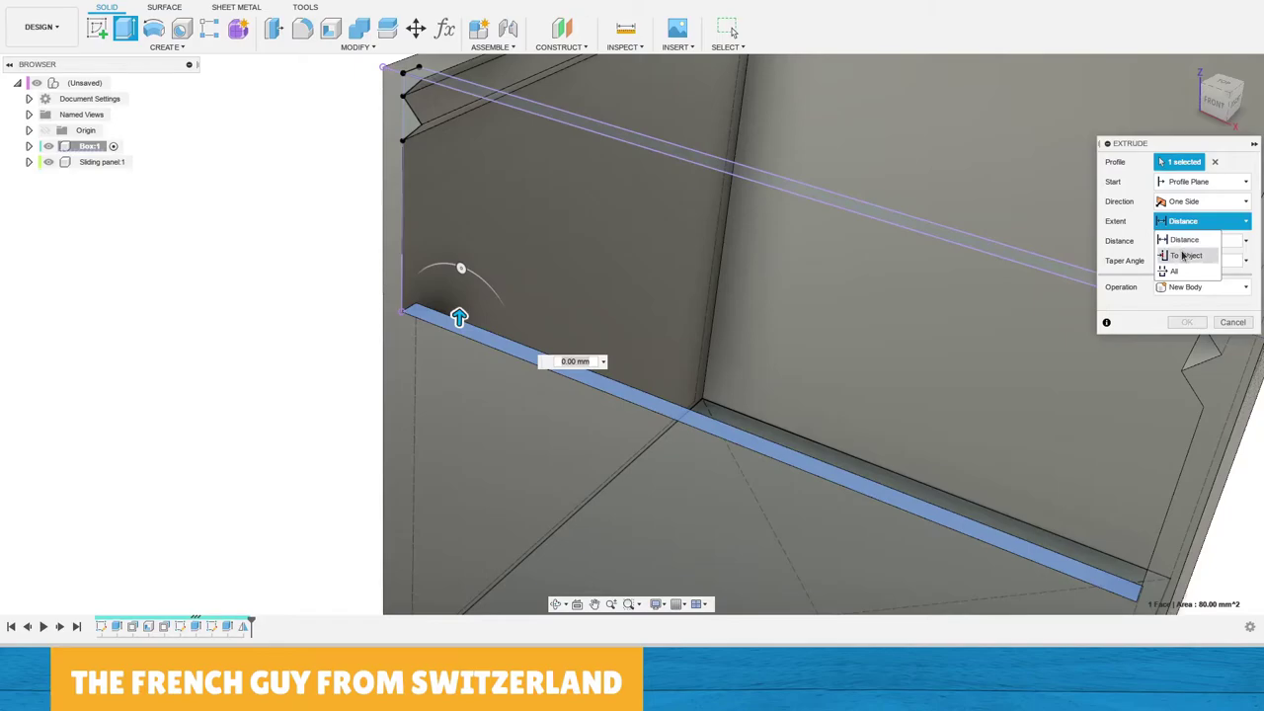
{"action": "left_click", "coordinate": [1184, 256]}
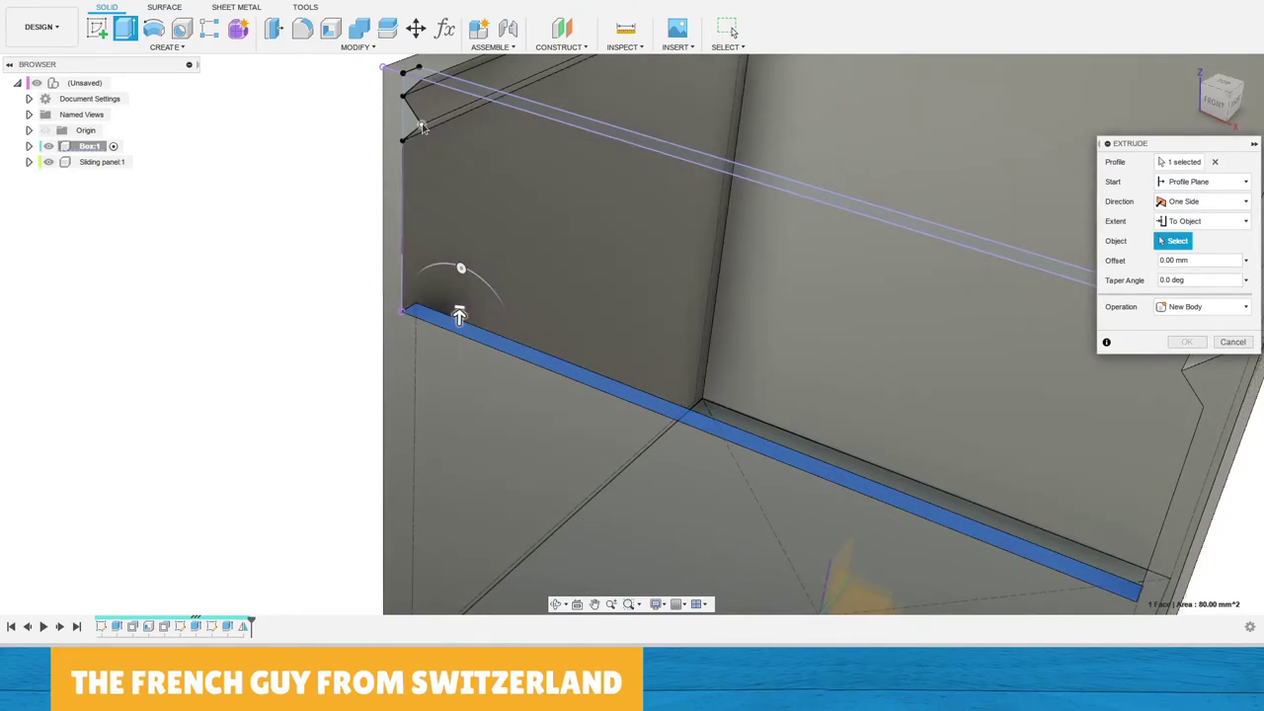
{"action": "left_click", "coordinate": [421, 127]}
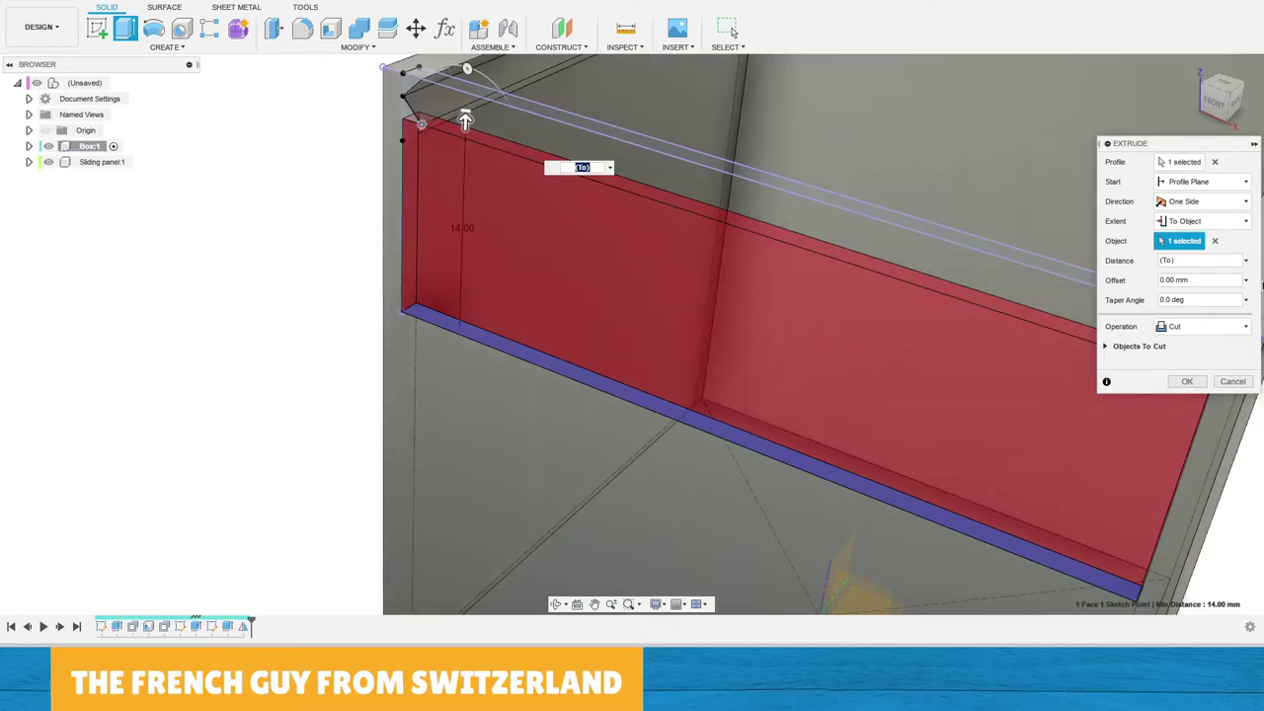
{"action": "left_click", "coordinate": [1193, 326]}
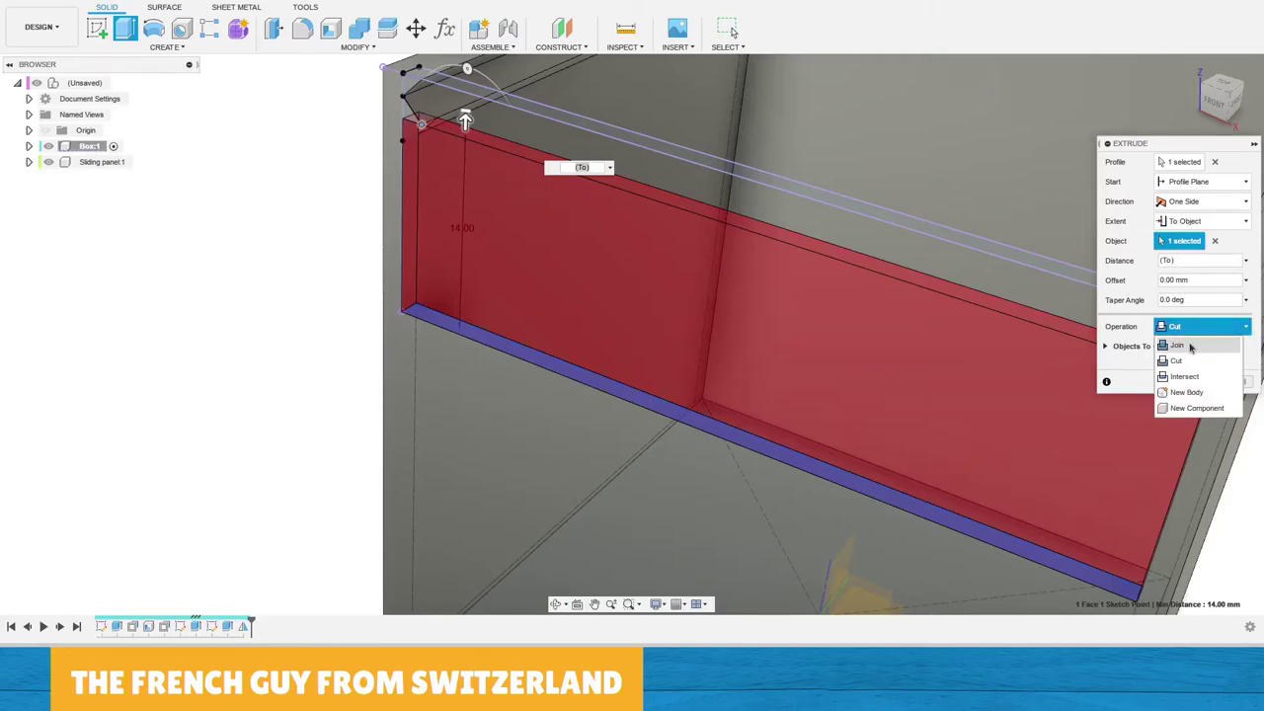
{"action": "left_click", "coordinate": [1189, 346]}
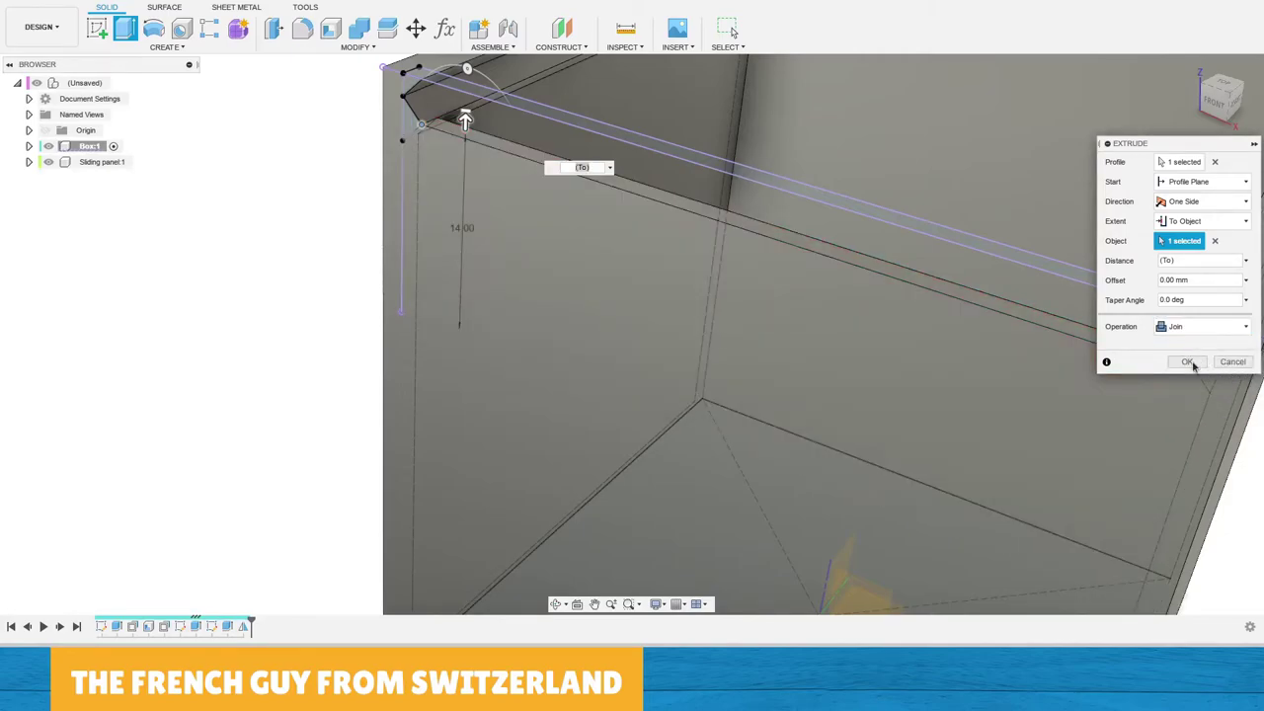
{"action": "left_click", "coordinate": [1187, 361]}
Activate the Sliding panel component and start a sketch on the box's outer front face.
{"action": "middle_click_drag", "start_coordinate": [750, 296], "coordinate": [696, 209], "text": "shift"}
{"action": "scroll", "coordinate": [696, 209], "scroll_direction": "down", "scroll_amount": 1}
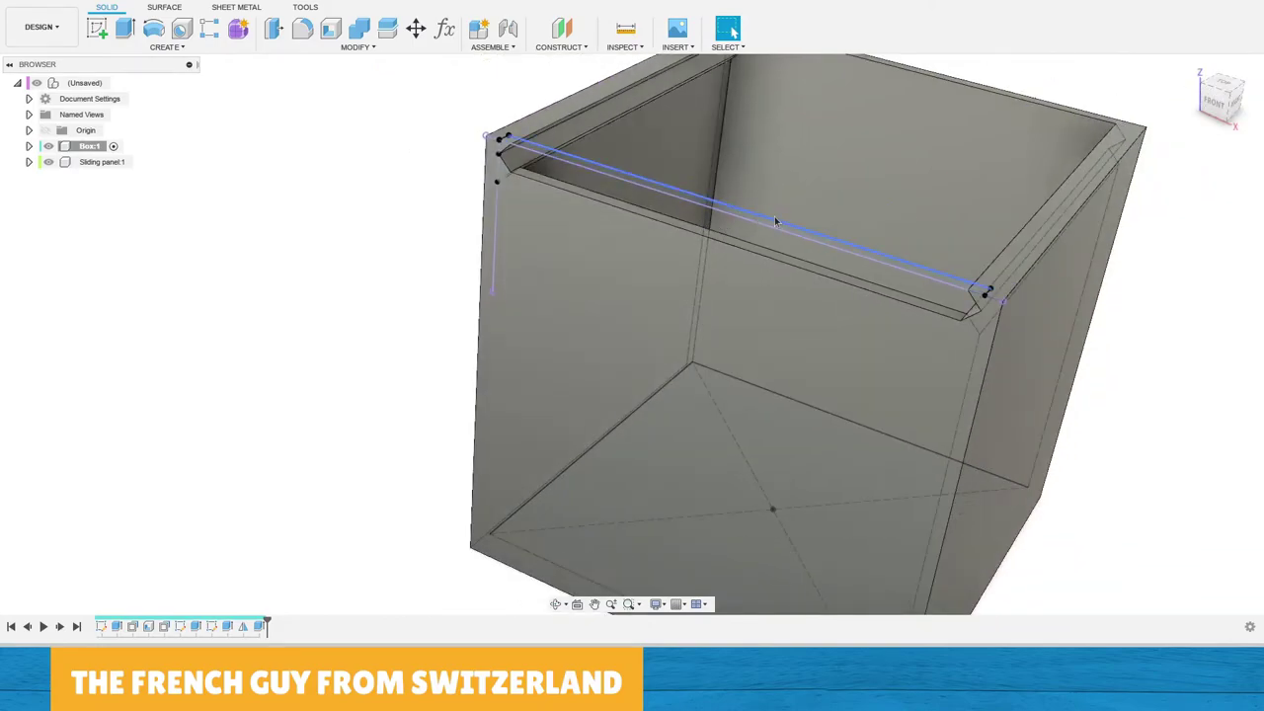
{"action": "mouse_move", "coordinate": [775, 221]}
{"action": "middle_mouse_down", "text": "shift"}
{"action": "mouse_move", "coordinate": [809, 192]}
{"action": "mouse_move", "coordinate": [817, 203]}
{"action": "mouse_move", "coordinate": [770, 203]}
{"action": "mouse_move", "coordinate": [832, 226]}
{"action": "mouse_move", "coordinate": [869, 215]}
{"action": "mouse_move", "coordinate": [846, 227]}
{"action": "mouse_move", "coordinate": [788, 206]}
{"action": "middle_mouse_up", "text": "shift"}
{"action": "scroll", "coordinate": [775, 163], "scroll_direction": "up", "scroll_amount": 3}
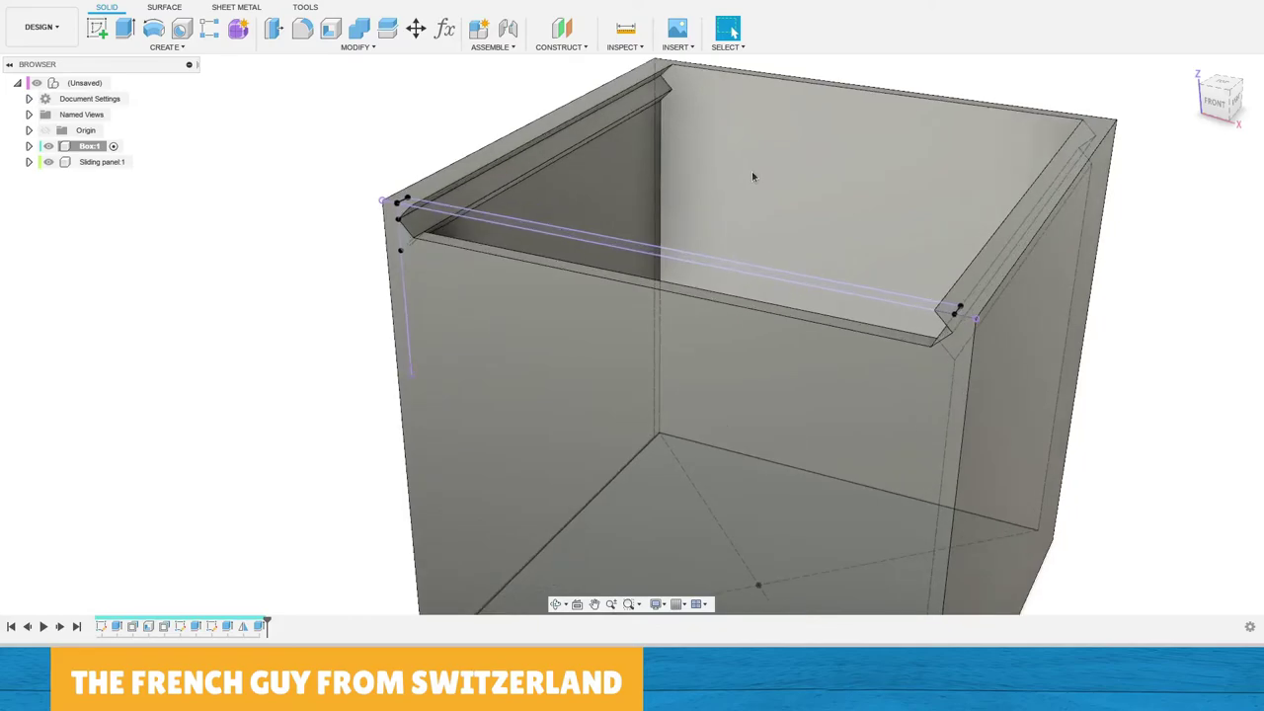
{"action": "scroll", "coordinate": [733, 183], "scroll_direction": "down", "scroll_amount": 3}
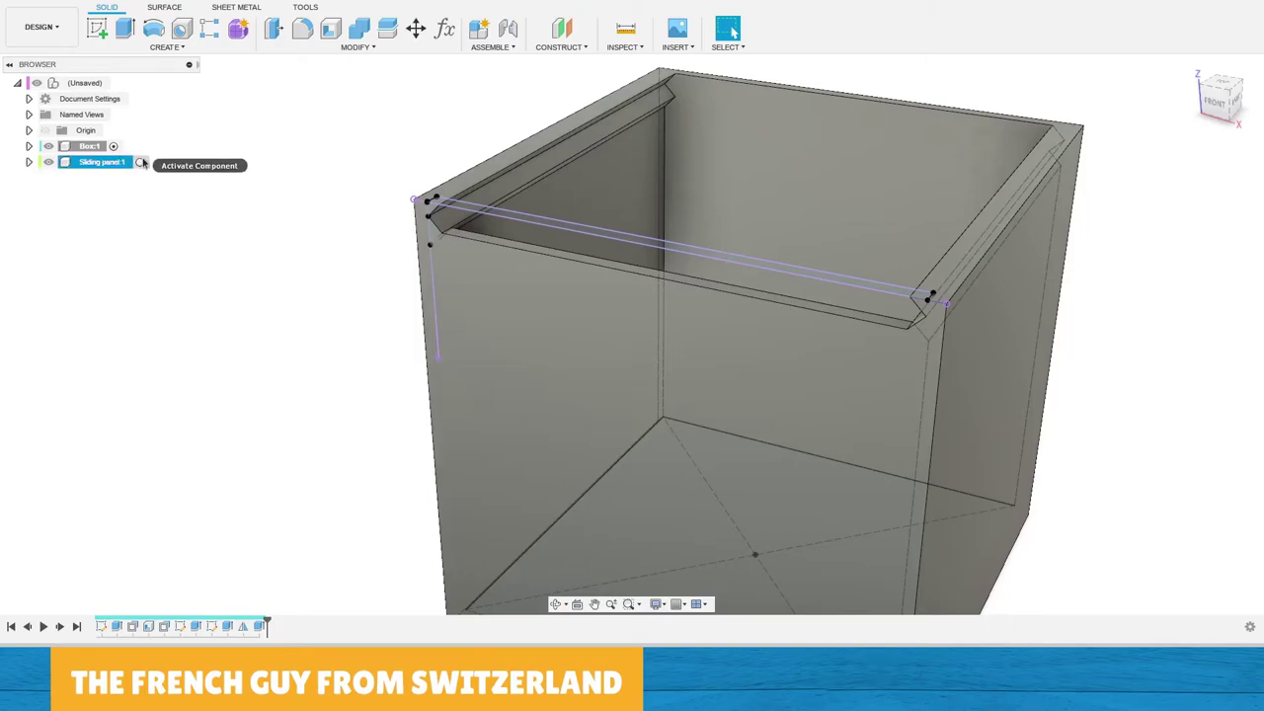
{"action": "left_click", "coordinate": [144, 162]}
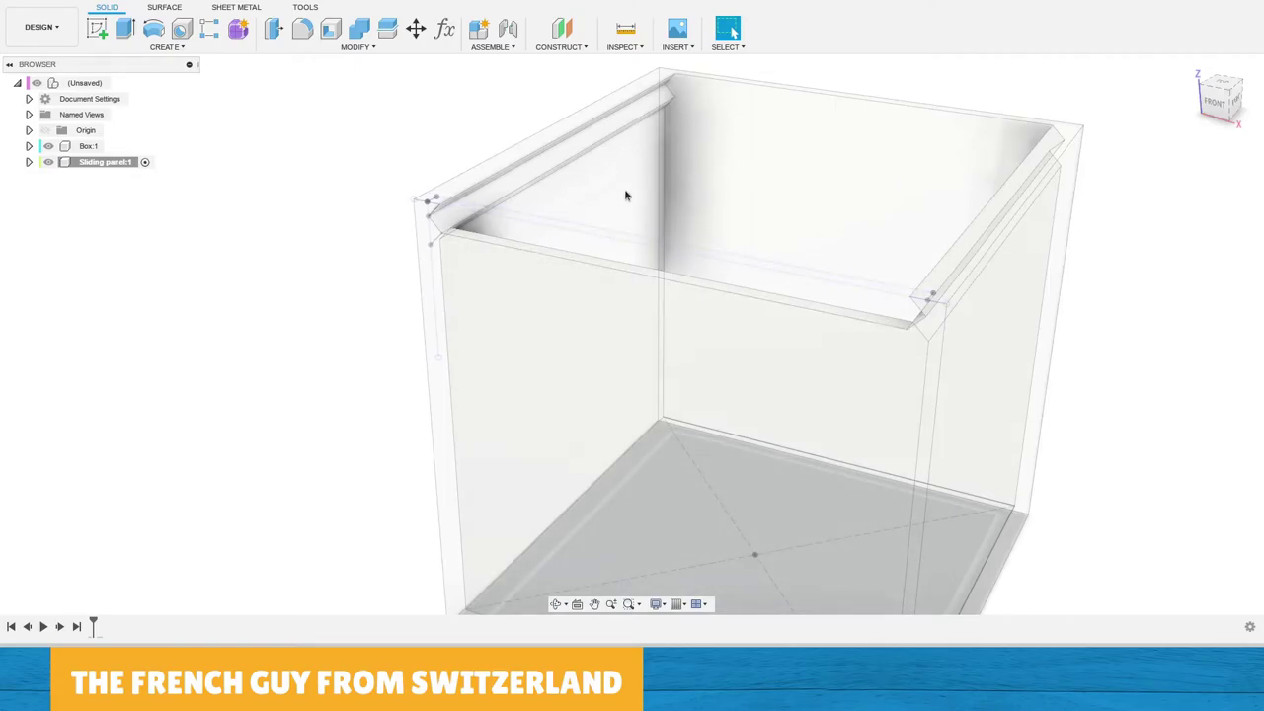
{"action": "left_click", "coordinate": [487, 302]}
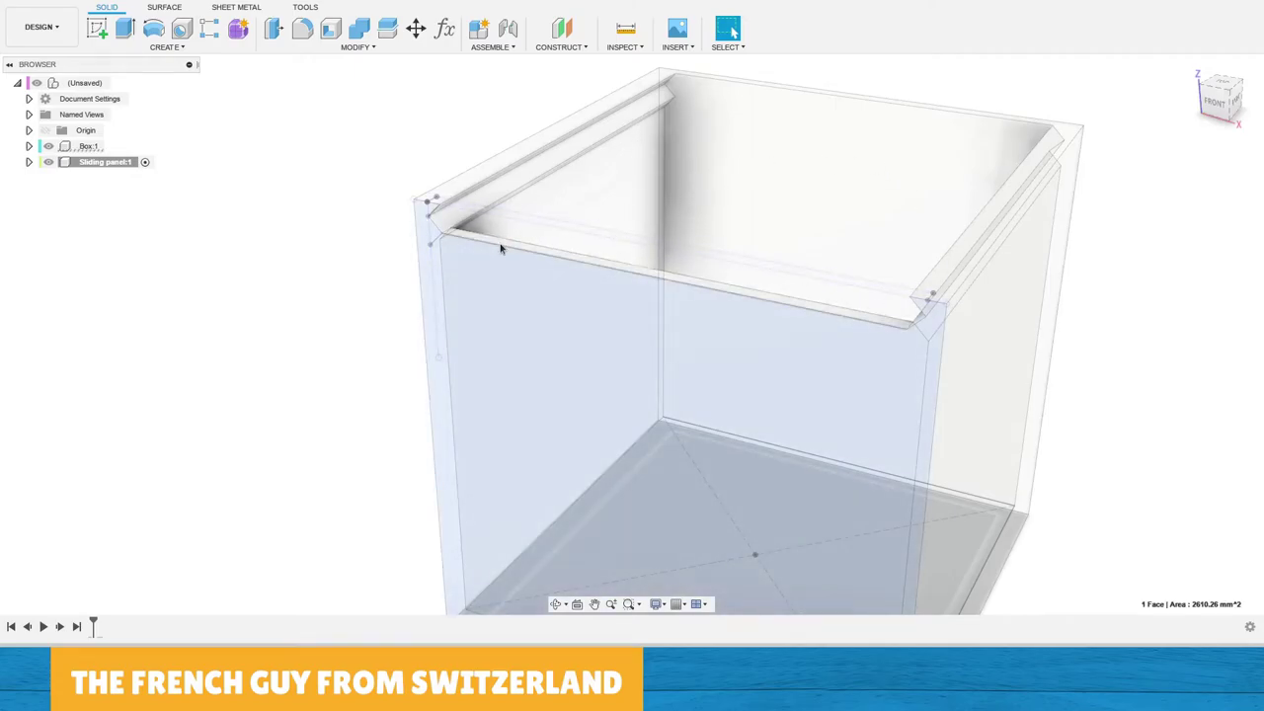
{"action": "left_click", "coordinate": [593, 206]}
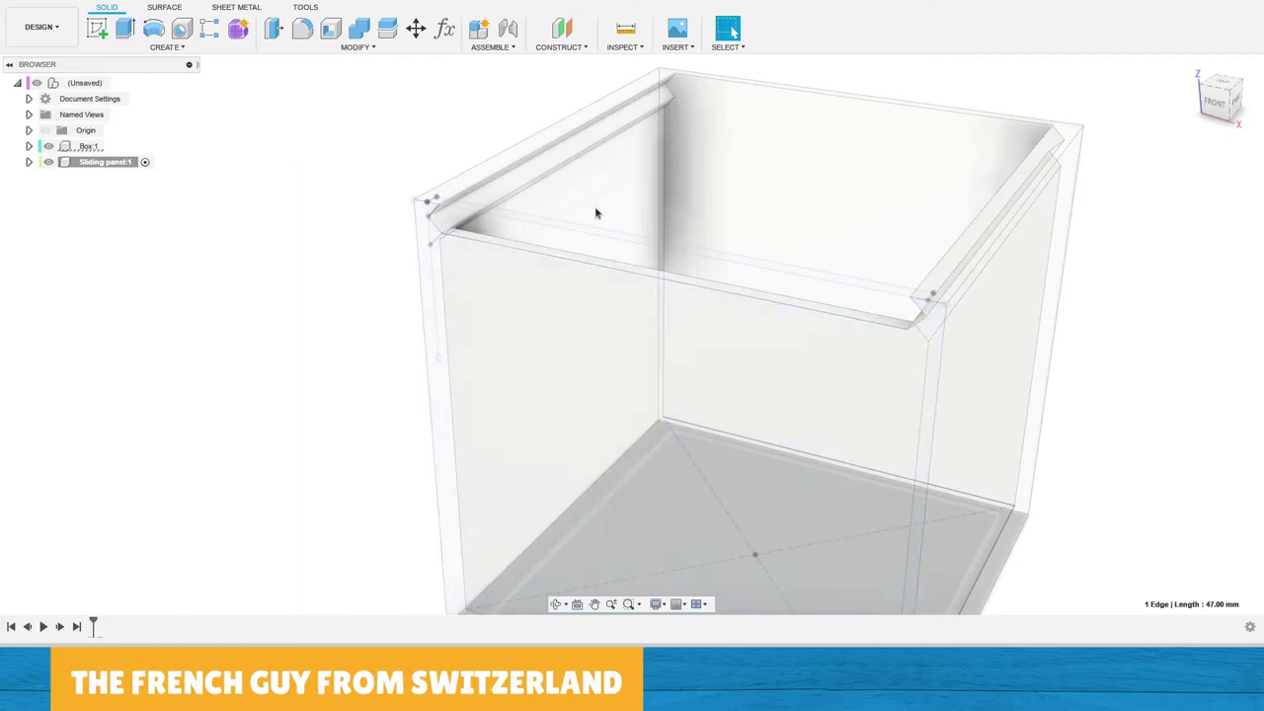
{"action": "left_click", "coordinate": [110, 166]}
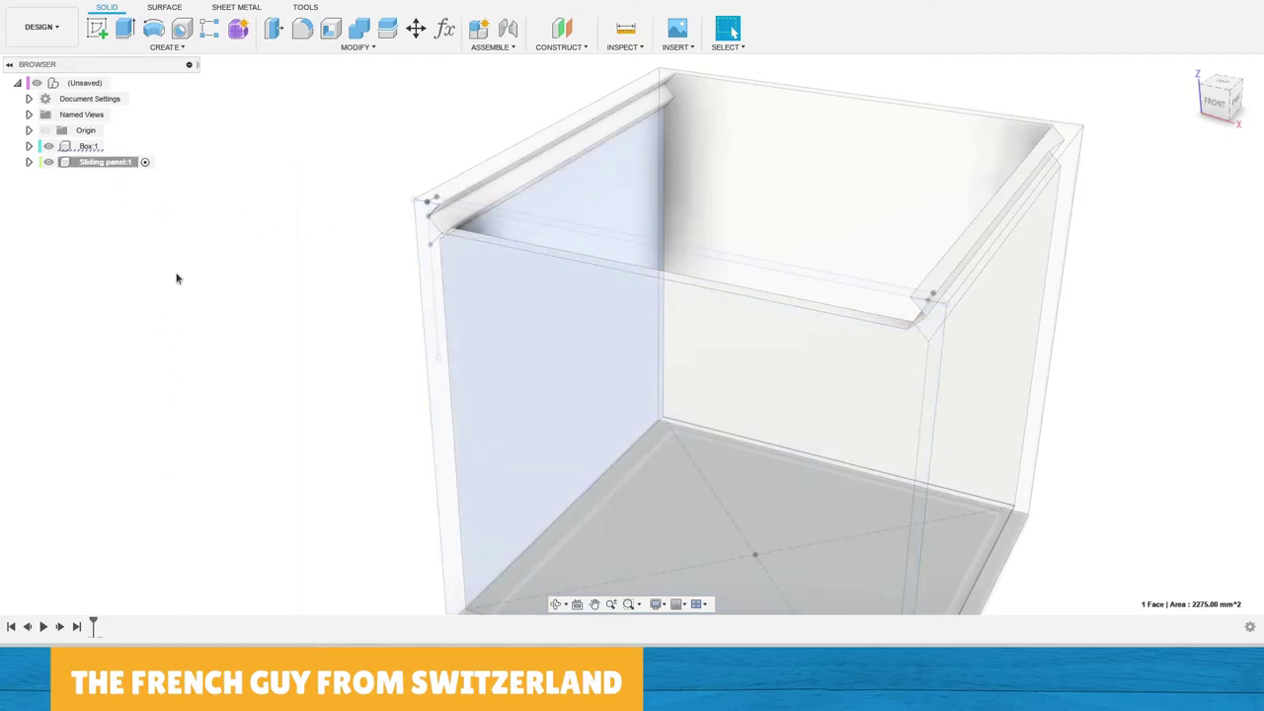
{"action": "scroll", "coordinate": [466, 239], "scroll_direction": "up", "scroll_amount": 3}
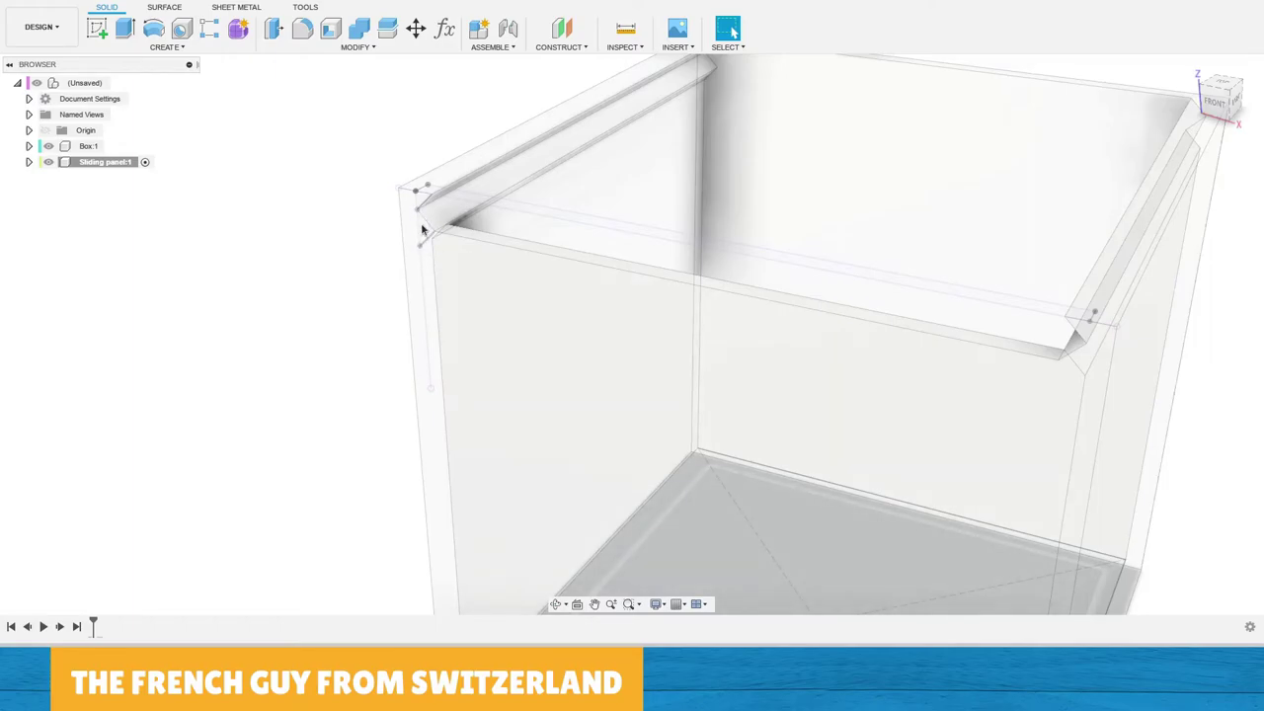
{"action": "left_click", "coordinate": [498, 277]}
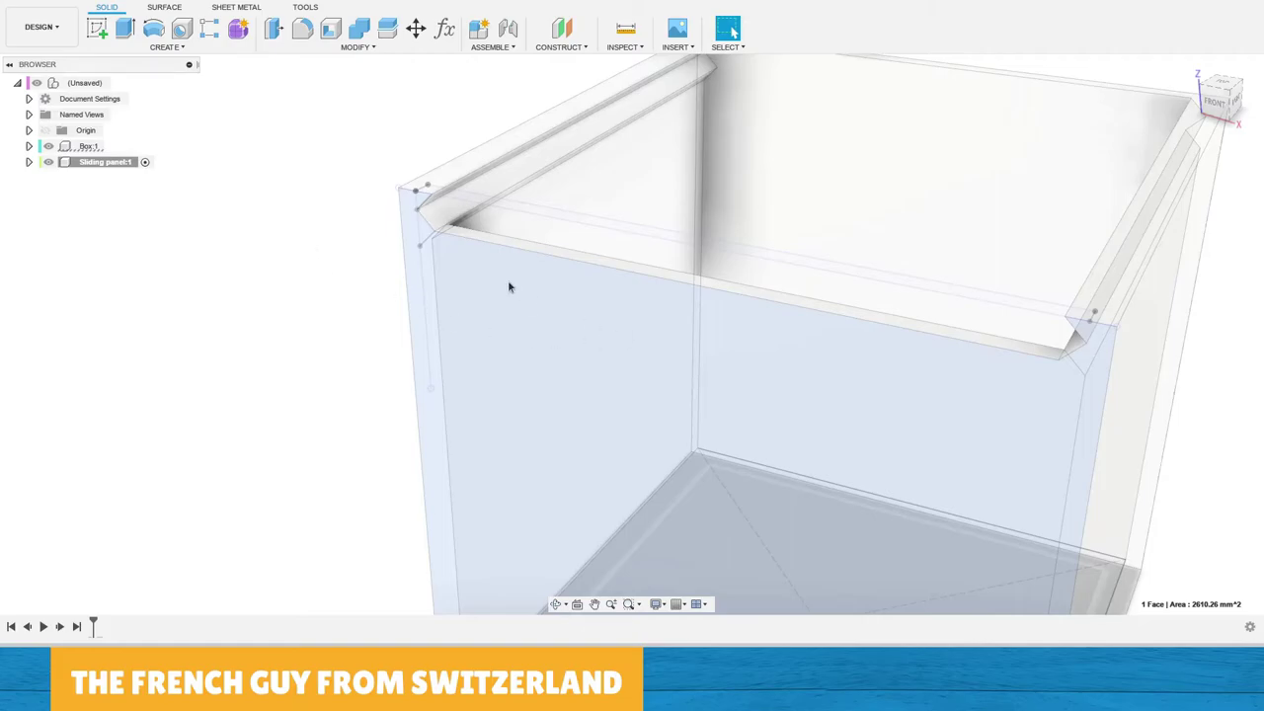
{"action": "left_click", "coordinate": [95, 29]}
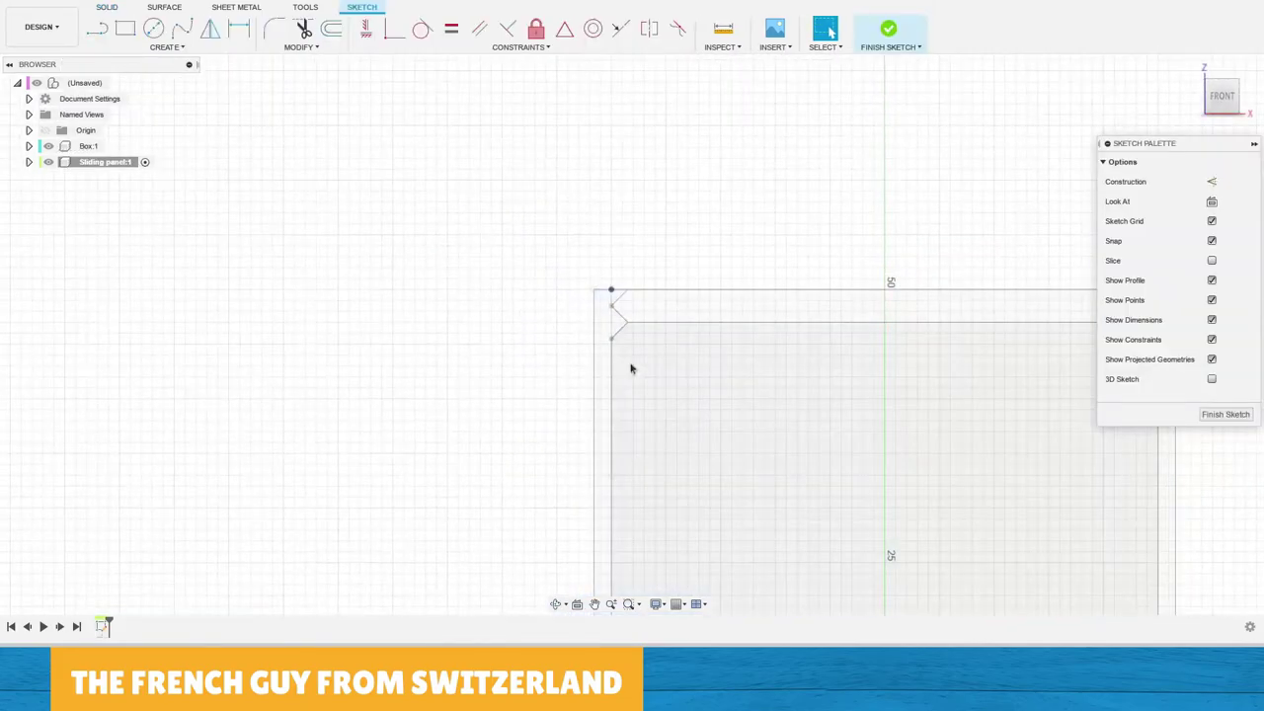
Project the slanted rail edges on both sides, the front wall's upper edge and the box's top front line, and finish the sketch.
{"action": "scroll", "coordinate": [360, 219], "scroll_direction": "up", "scroll_amount": 3}
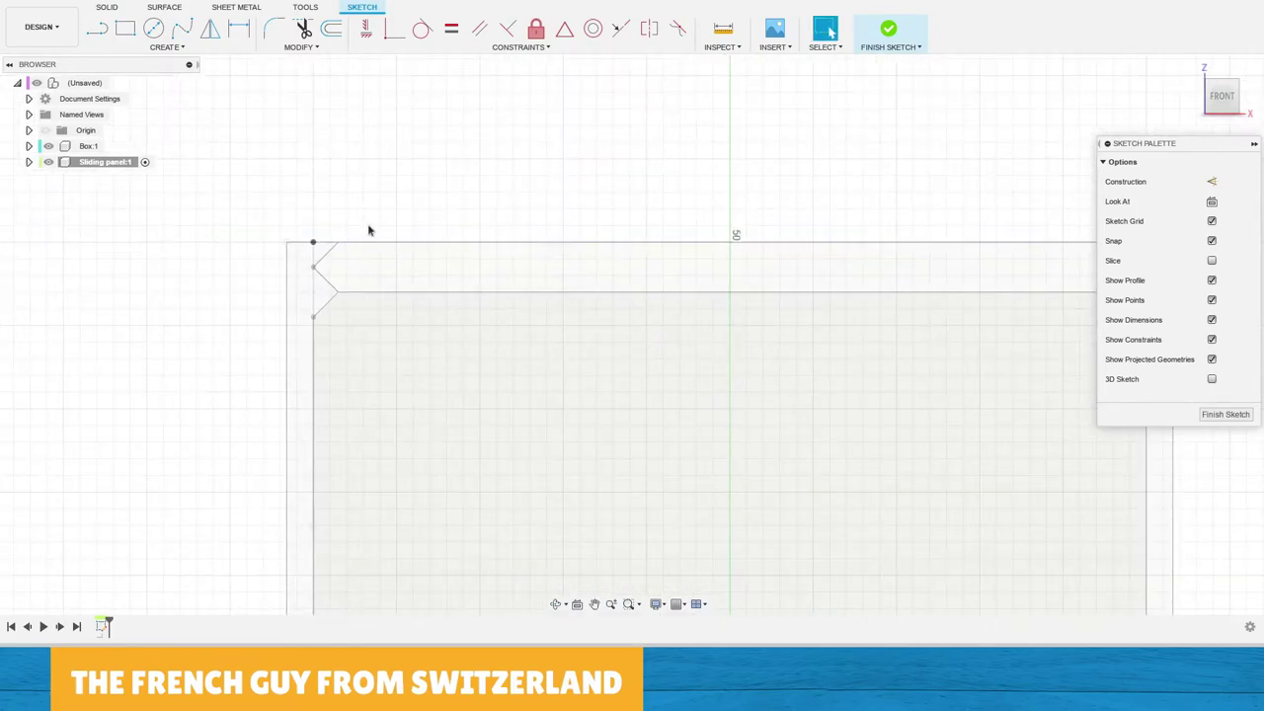
{"action": "key", "text": "p"}
{"action": "mouse_move", "coordinate": [493, 198]}
{"action": "middle_mouse_down"}
{"action": "mouse_move", "coordinate": [404, 209]}
{"action": "mouse_move", "coordinate": [409, 226]}
{"action": "mouse_move", "coordinate": [395, 223]}
{"action": "middle_mouse_up"}
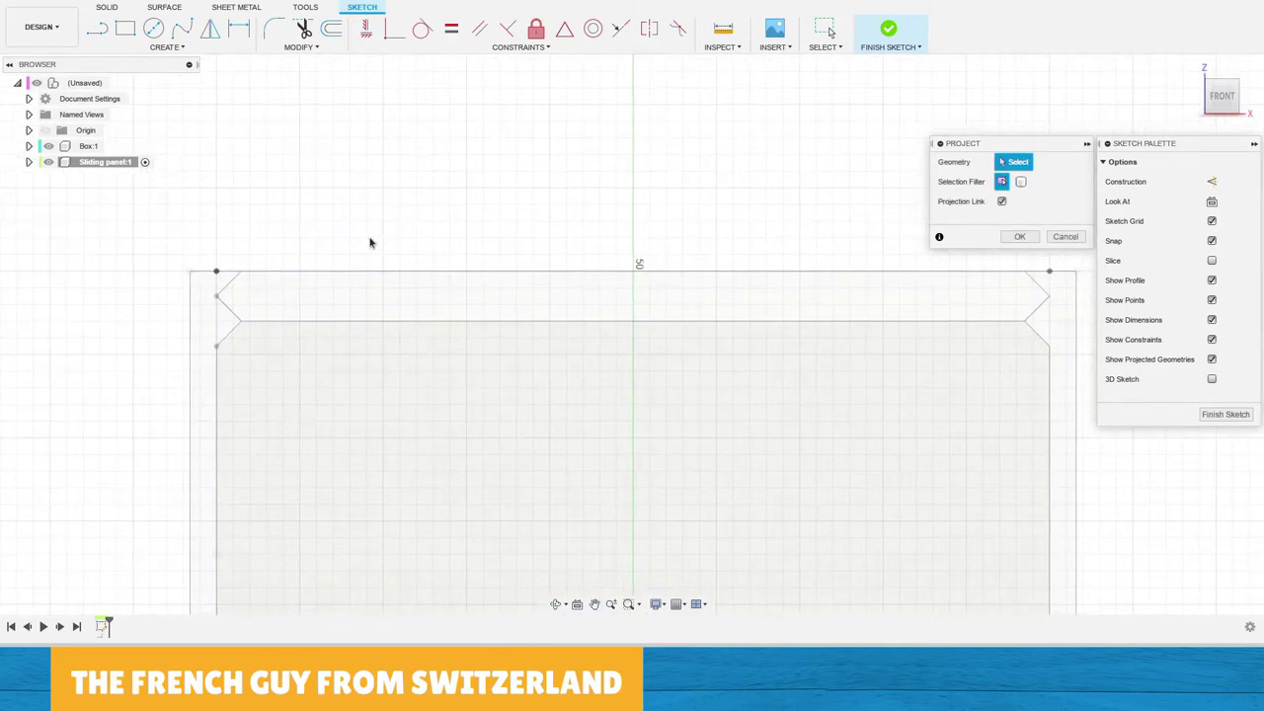
{"action": "left_click", "coordinate": [228, 284]}
{"action": "left_click", "coordinate": [227, 306]}
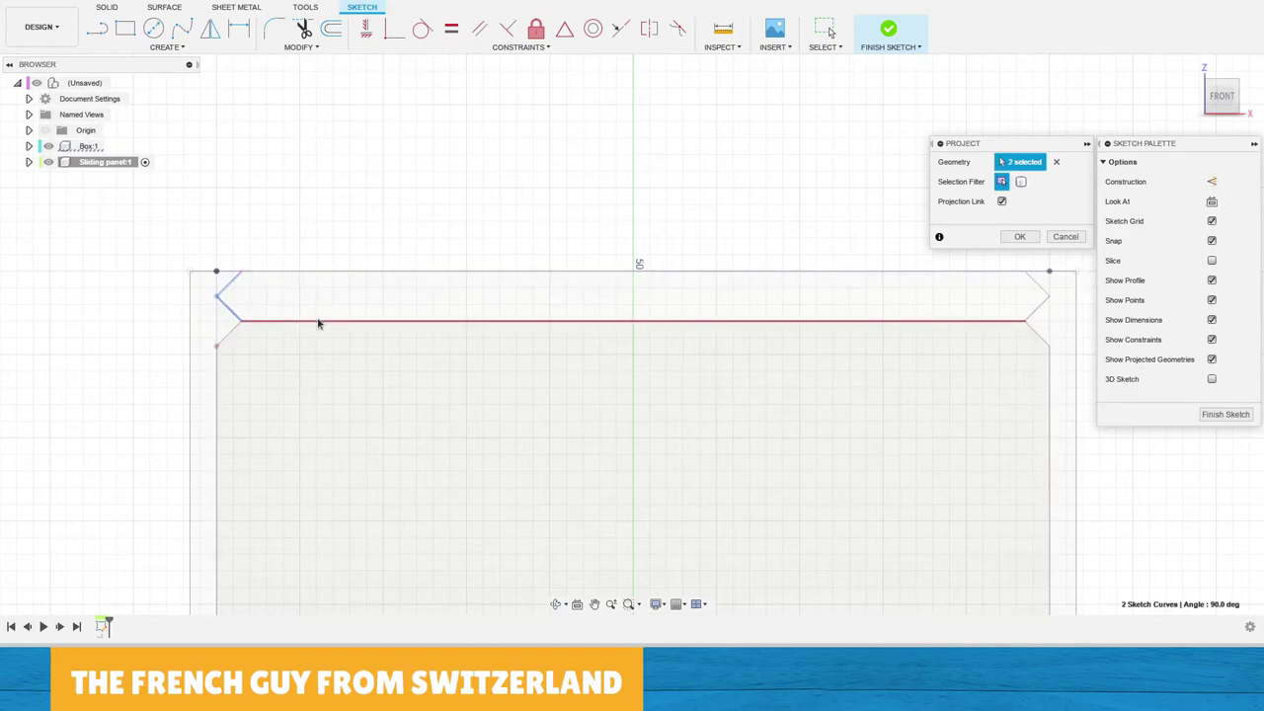
{"action": "left_click", "coordinate": [318, 323]}
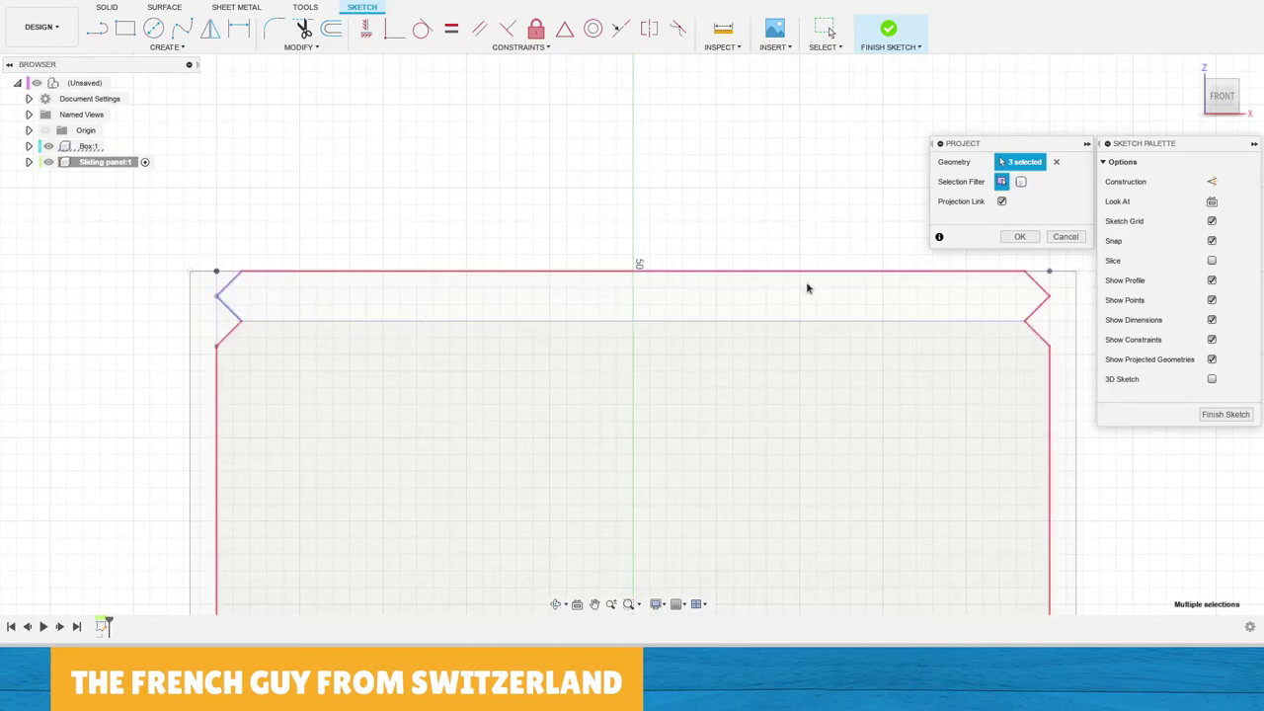
{"action": "left_click", "coordinate": [1035, 311]}
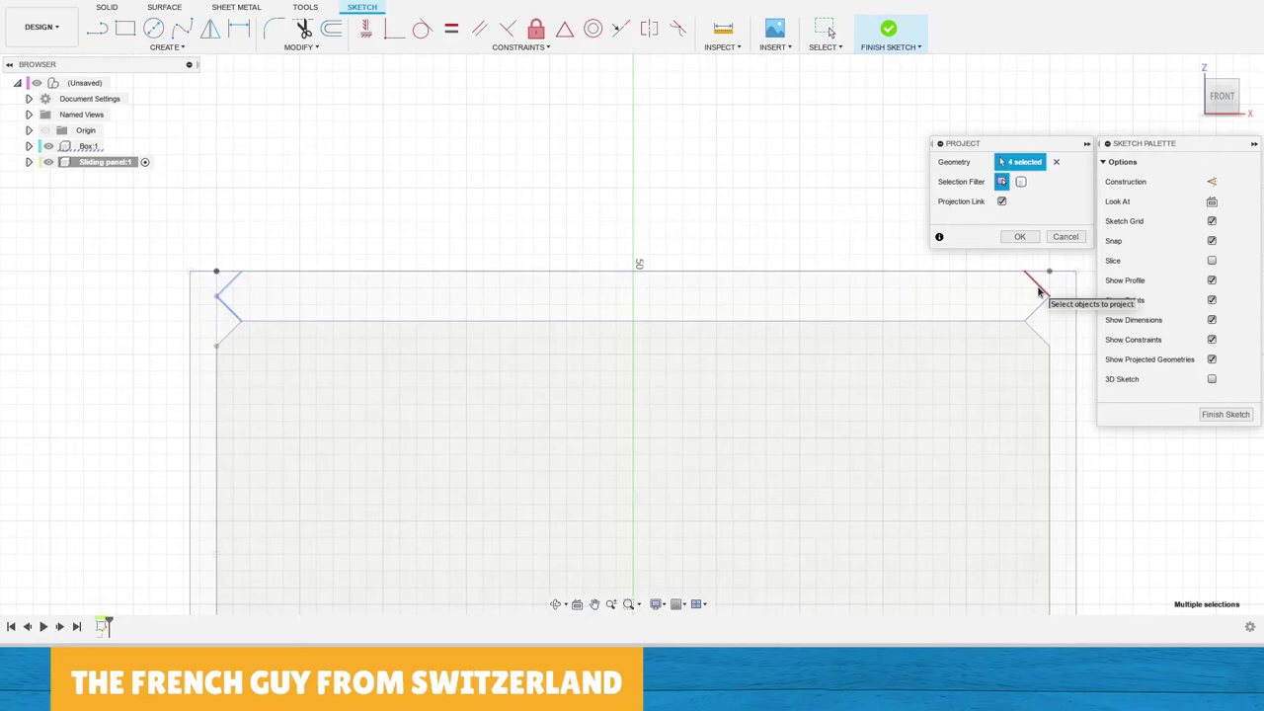
{"action": "left_click", "coordinate": [1038, 290]}
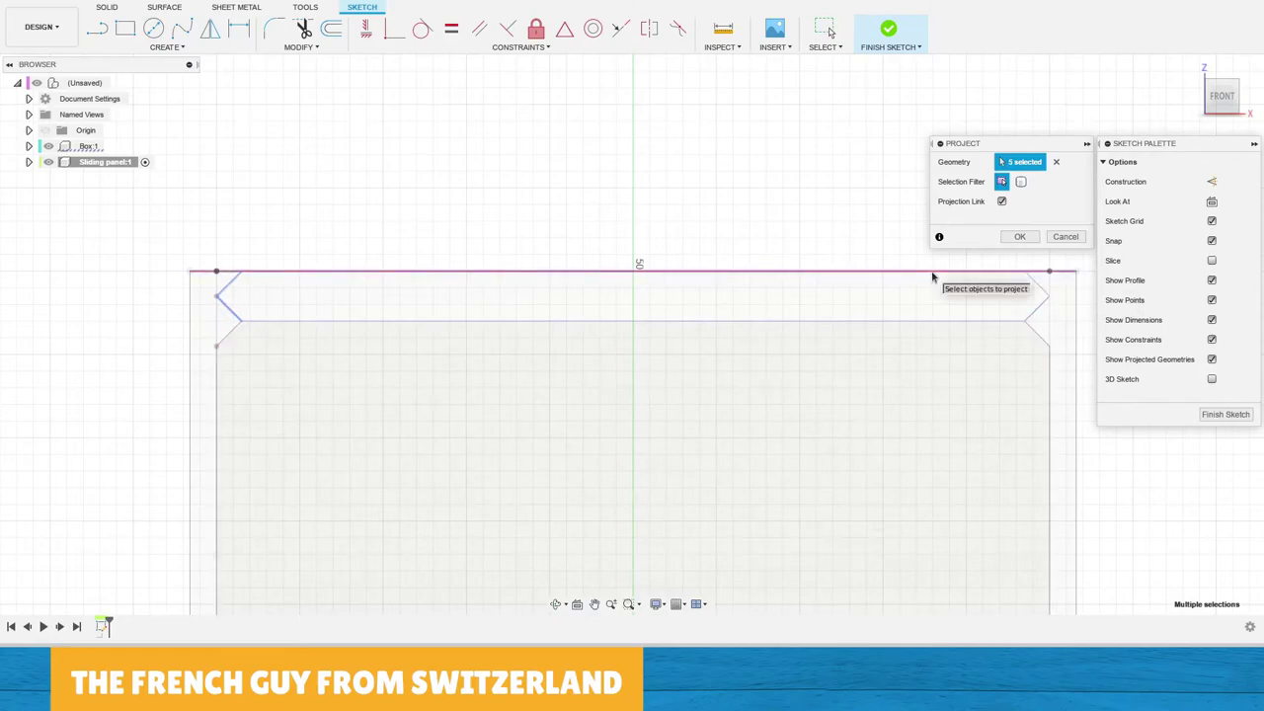
{"action": "left_click", "coordinate": [932, 276]}
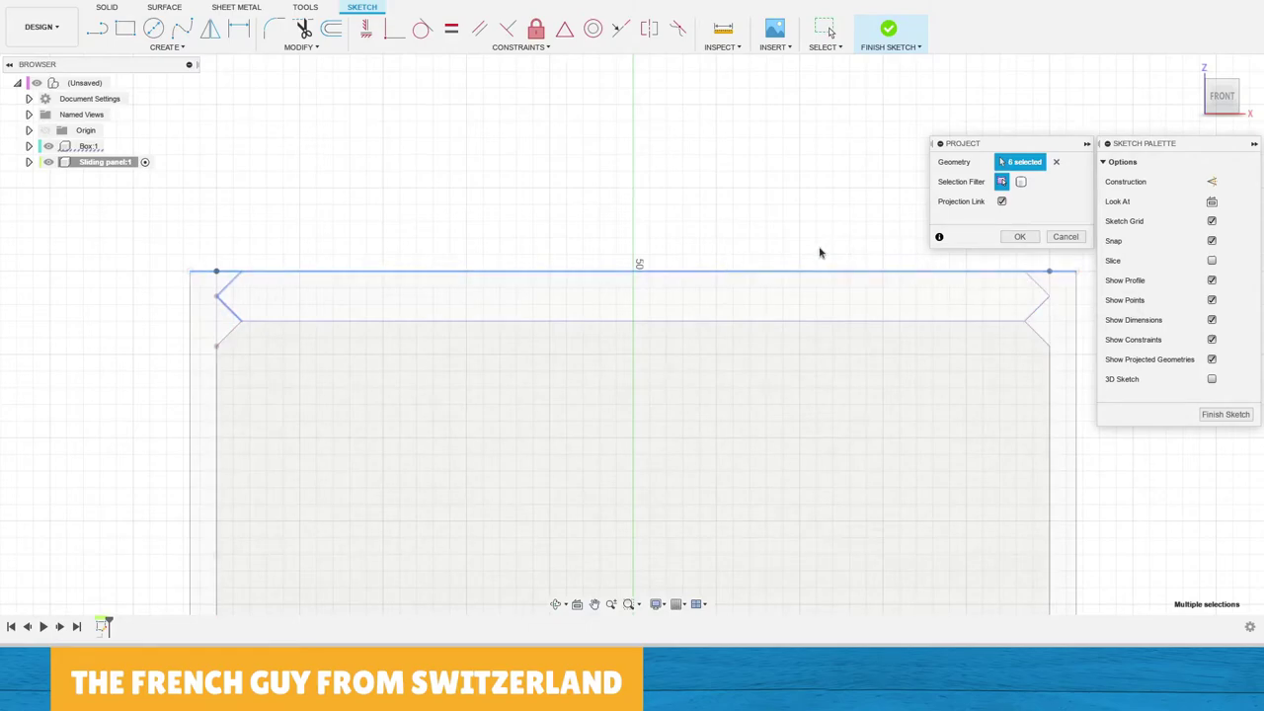
{"action": "left_click", "coordinate": [1020, 237]}
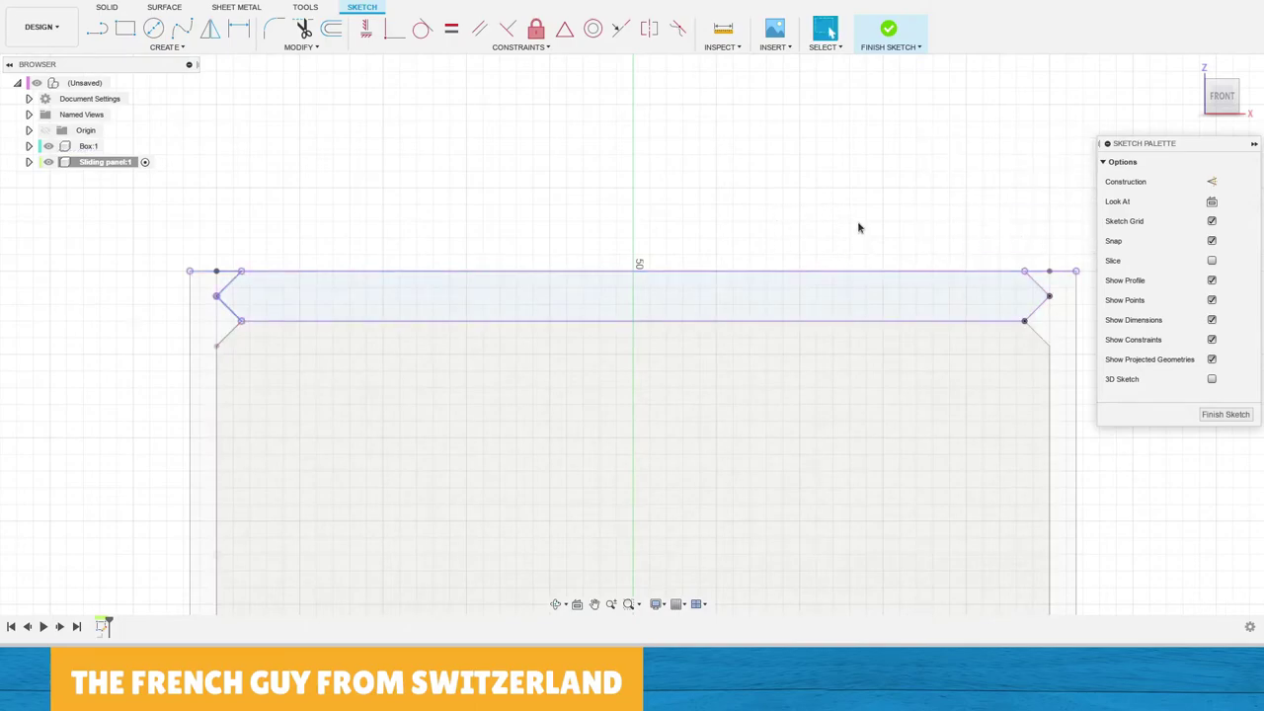
{"action": "left_click", "coordinate": [888, 37]}
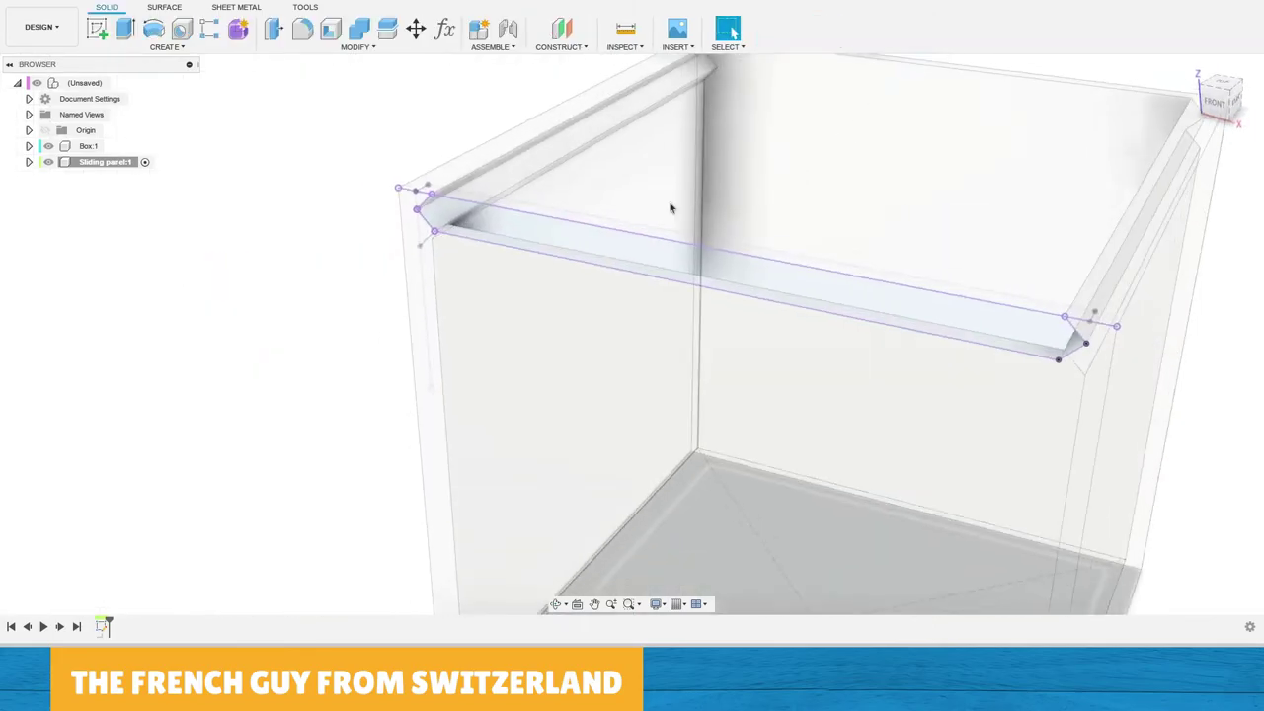
Extrude the closed panel profile on the box front to the inner face of the back wall as a new body.
{"action": "scroll", "coordinate": [661, 219], "scroll_direction": "down", "scroll_amount": 5}
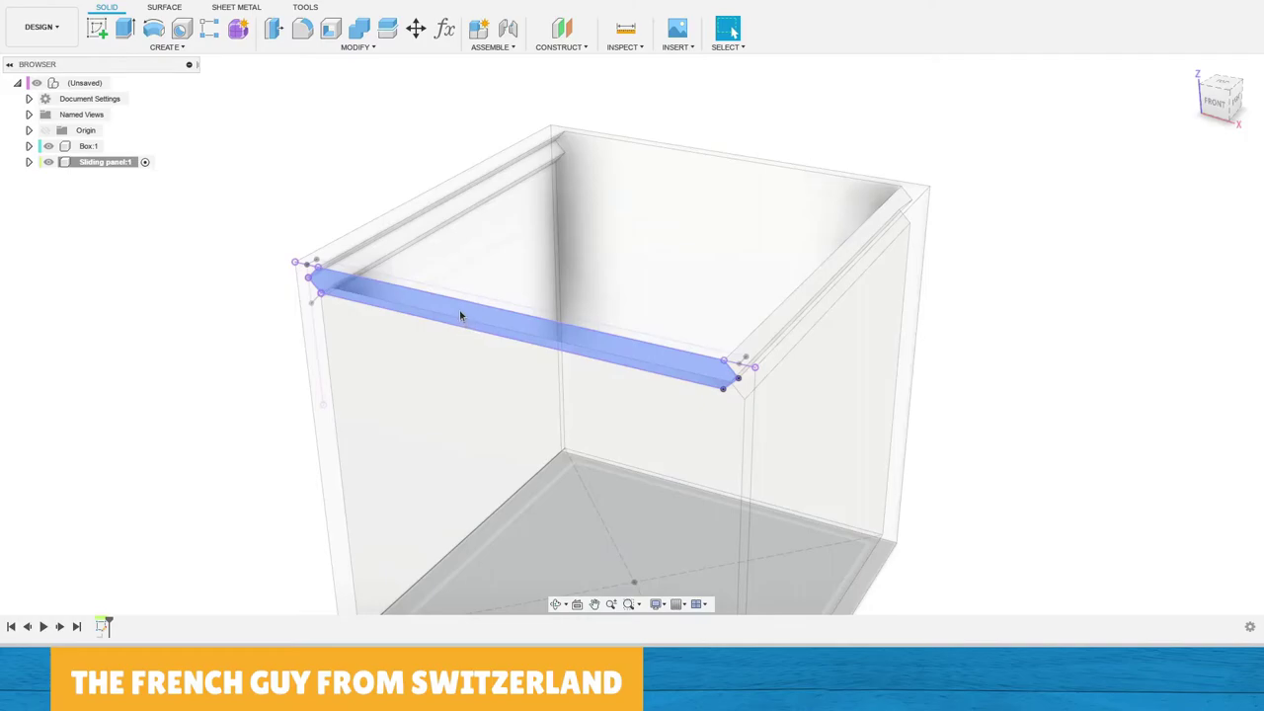
{"action": "left_click", "coordinate": [456, 315]}
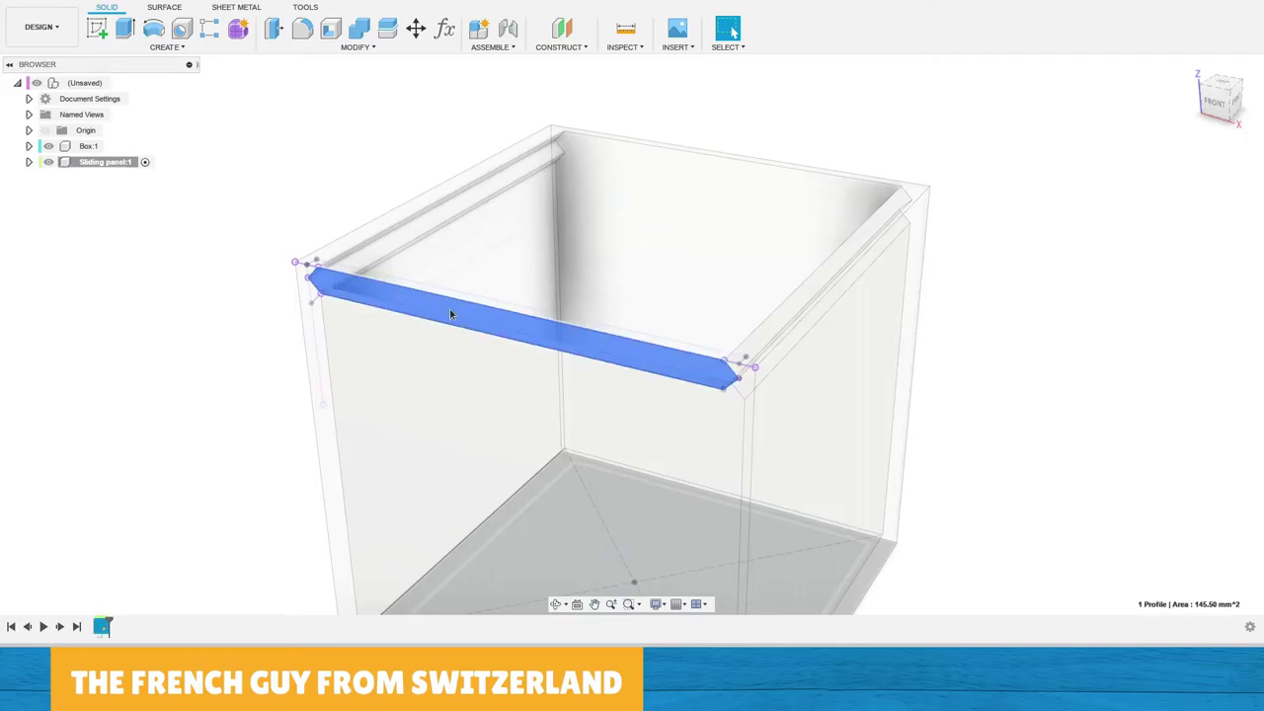
{"action": "right_click", "coordinate": [450, 314]}
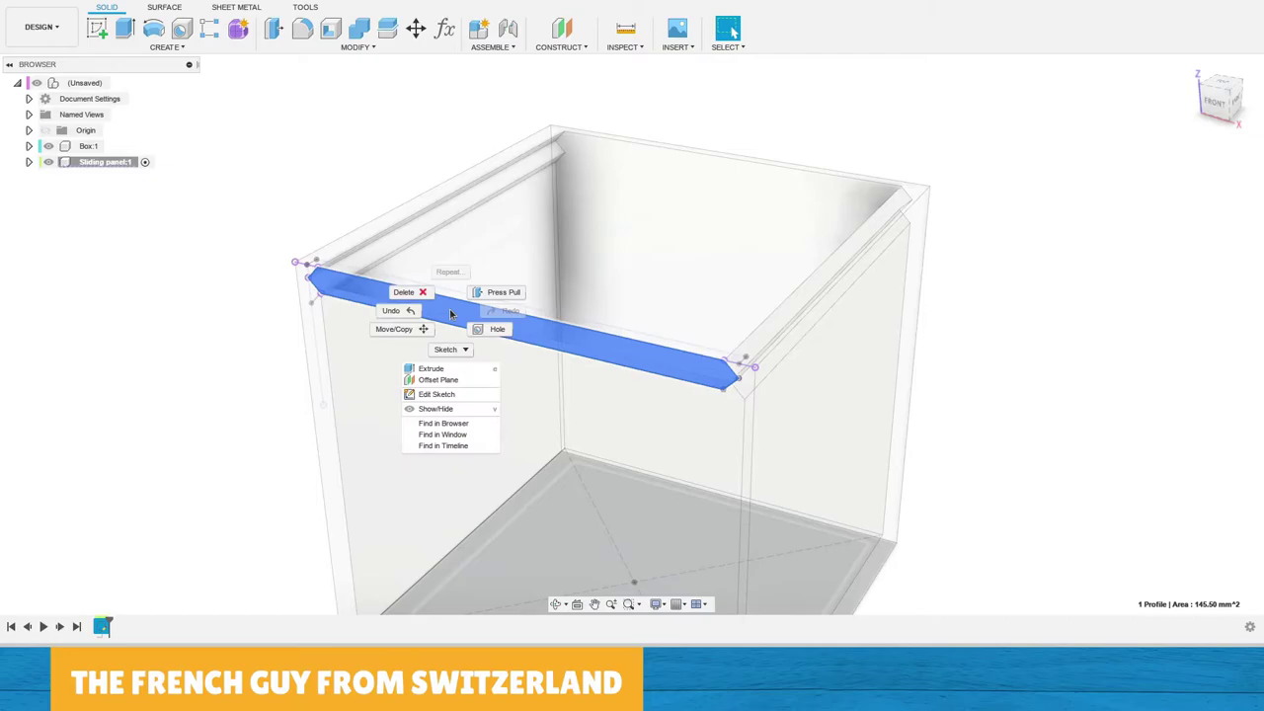
{"action": "left_click", "coordinate": [499, 293]}
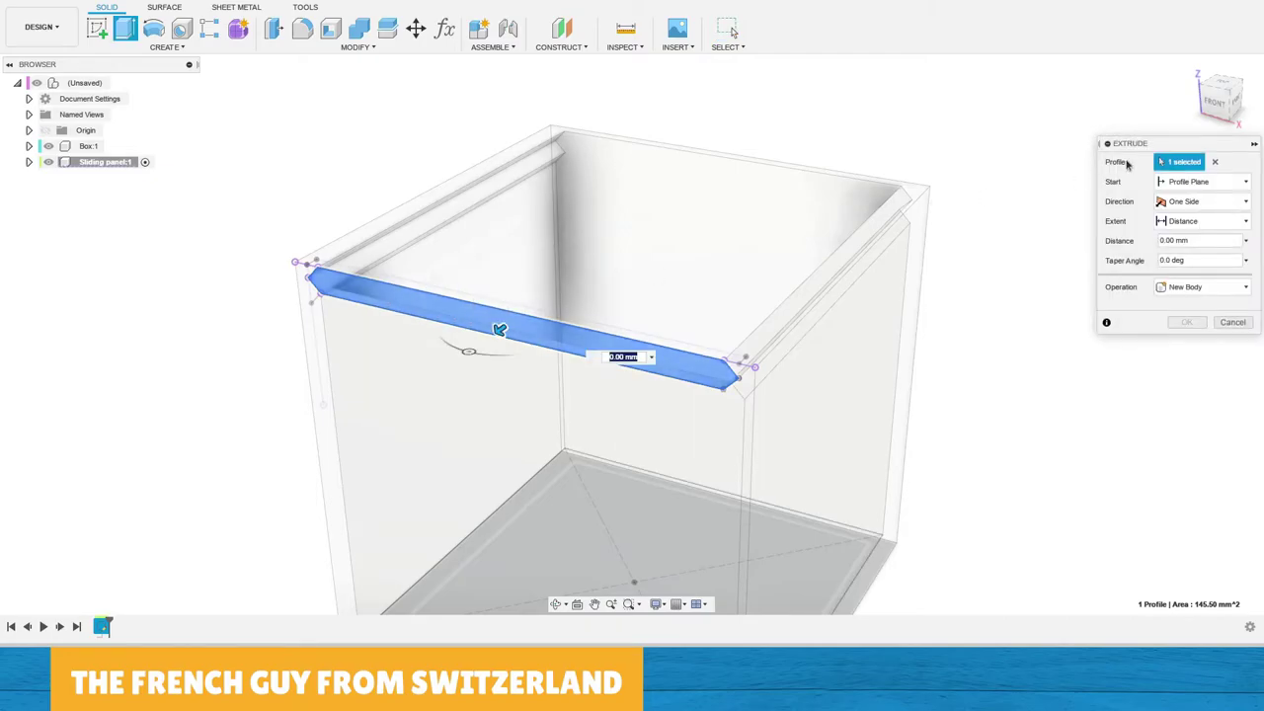
{"action": "left_click", "coordinate": [1186, 223]}
{"action": "left_click", "coordinate": [1185, 256]}
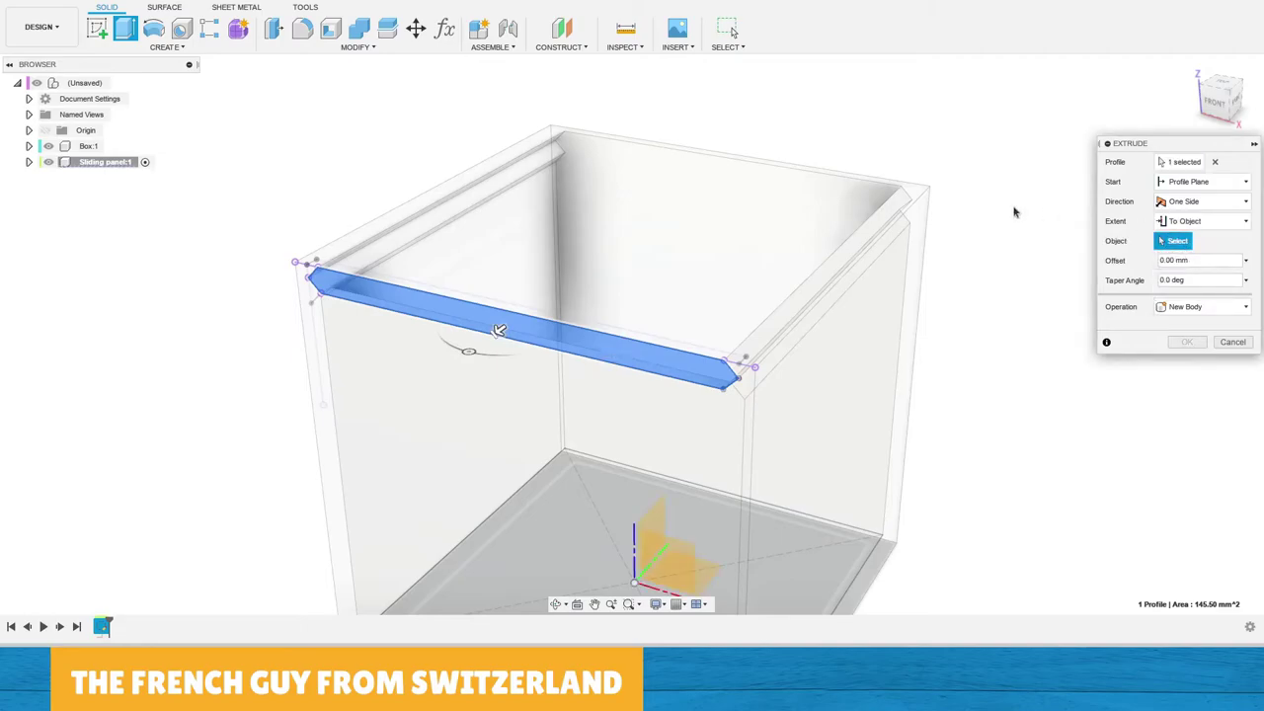
{"action": "left_click", "coordinate": [685, 187]}
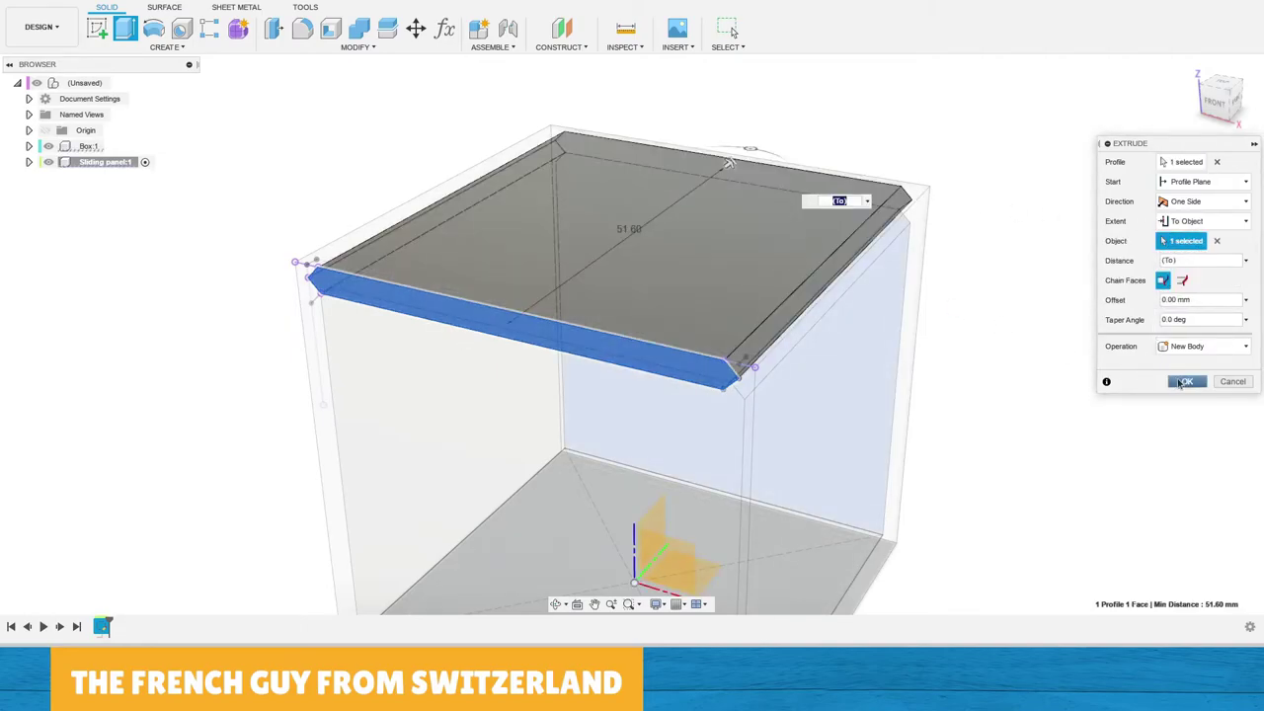
{"action": "left_click", "coordinate": [1184, 382]}
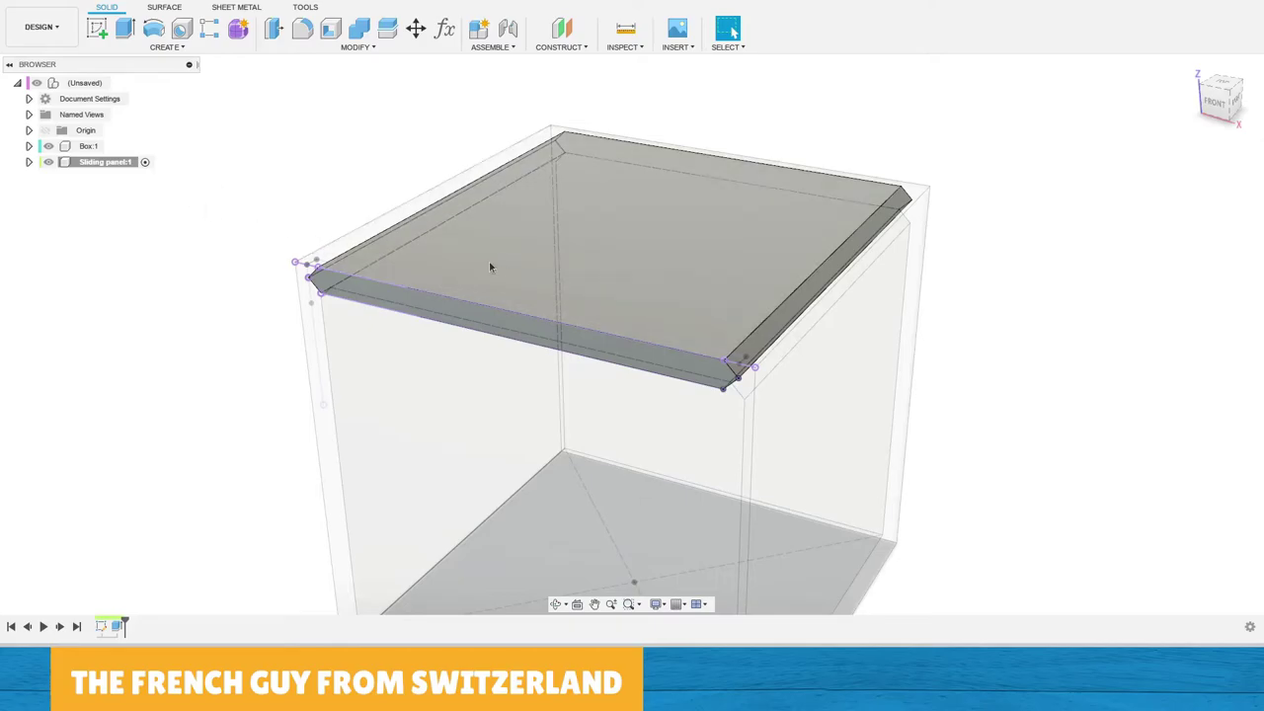
Activate the top-level assembly to examine how the panel sits in the box, and reactivate the Sliding panel component.
{"action": "left_click", "coordinate": [104, 162]}
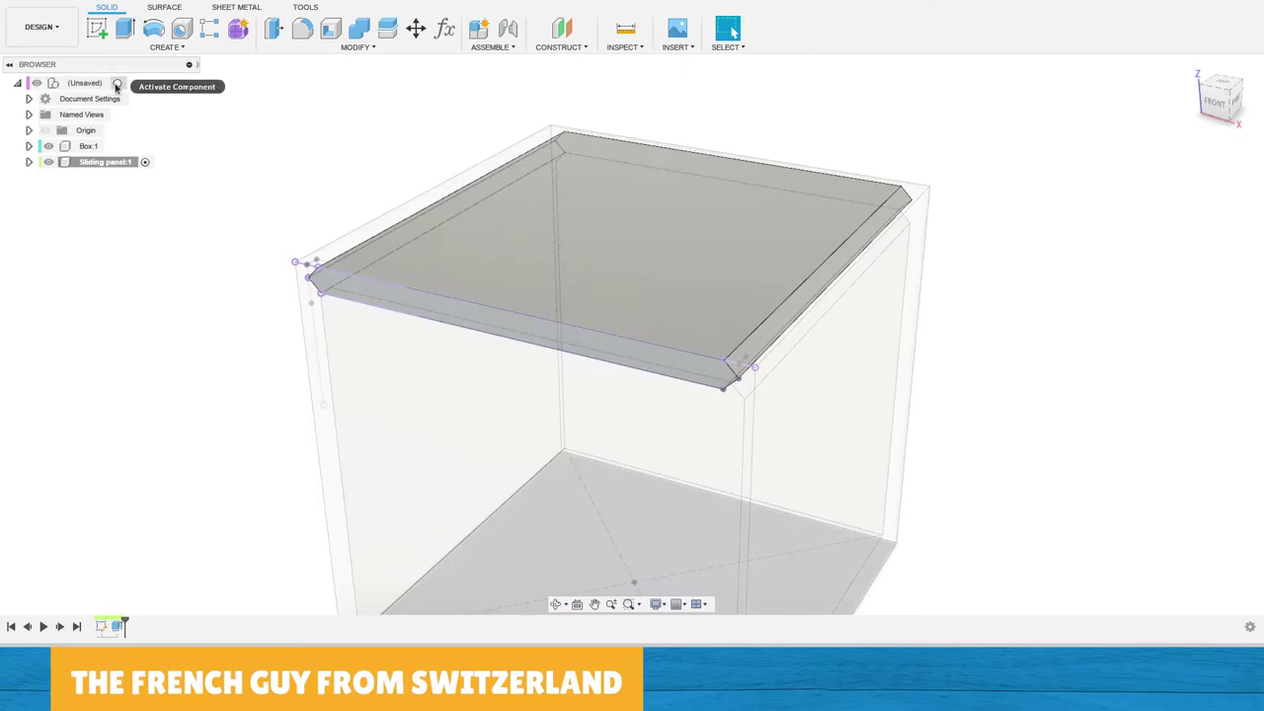
{"action": "left_click", "coordinate": [116, 85]}
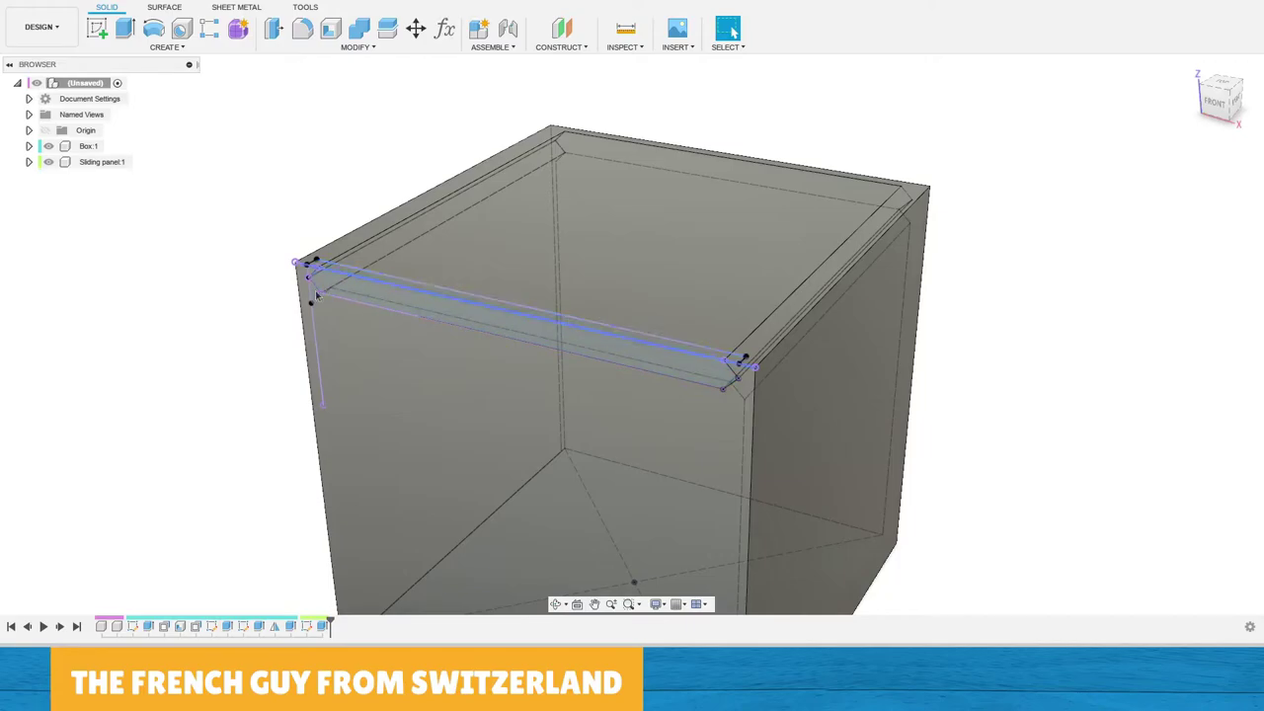
{"action": "left_click", "coordinate": [398, 286]}
{"action": "left_click", "coordinate": [423, 312]}
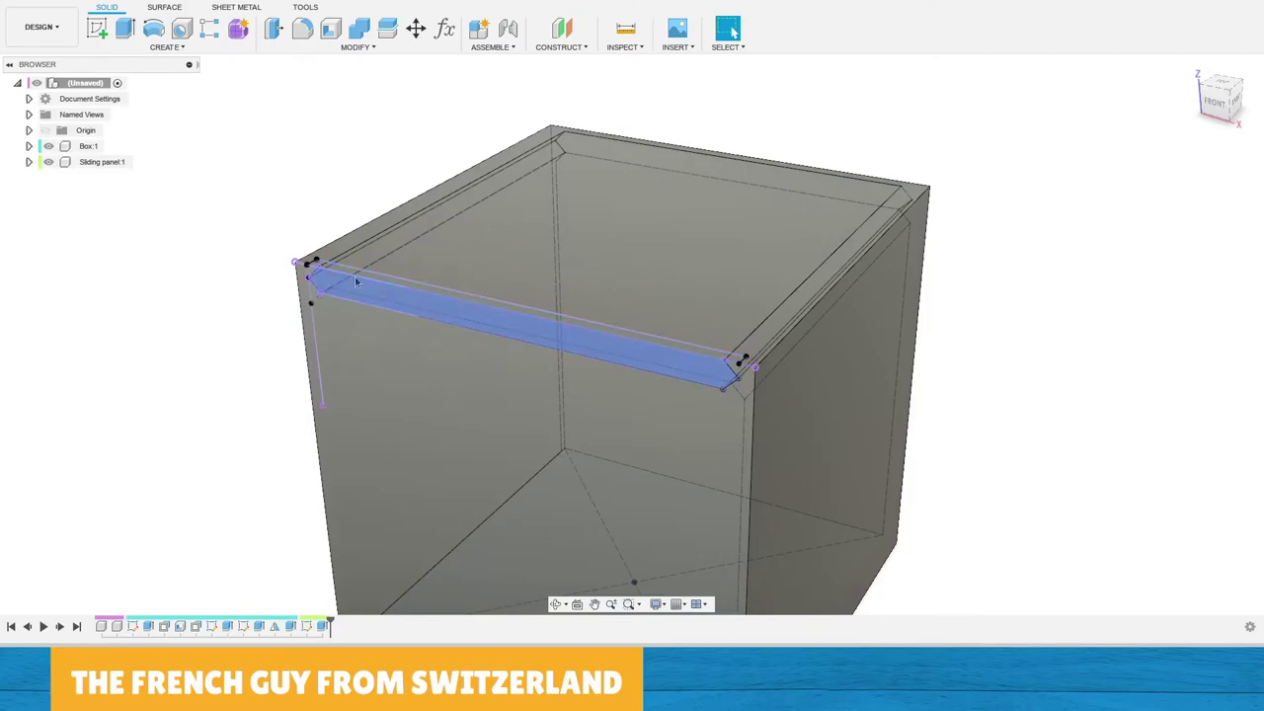
{"action": "left_click", "coordinate": [106, 162]}
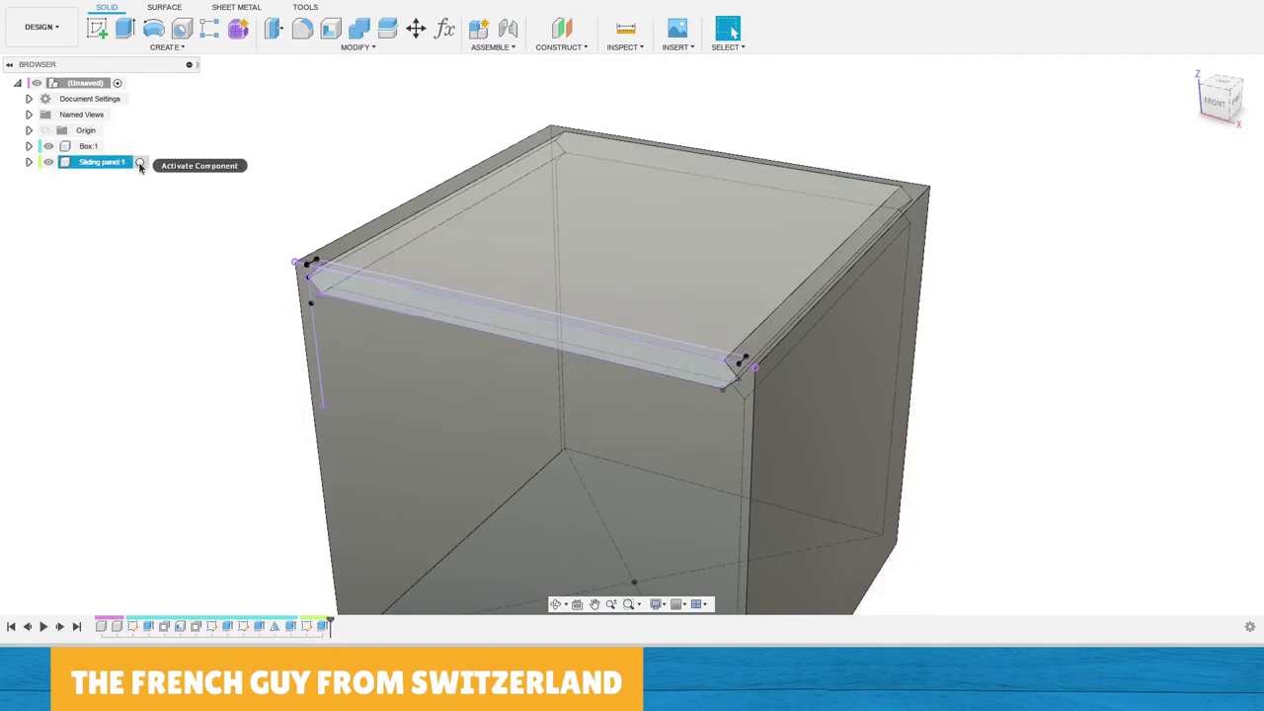
{"action": "left_click", "coordinate": [139, 165]}
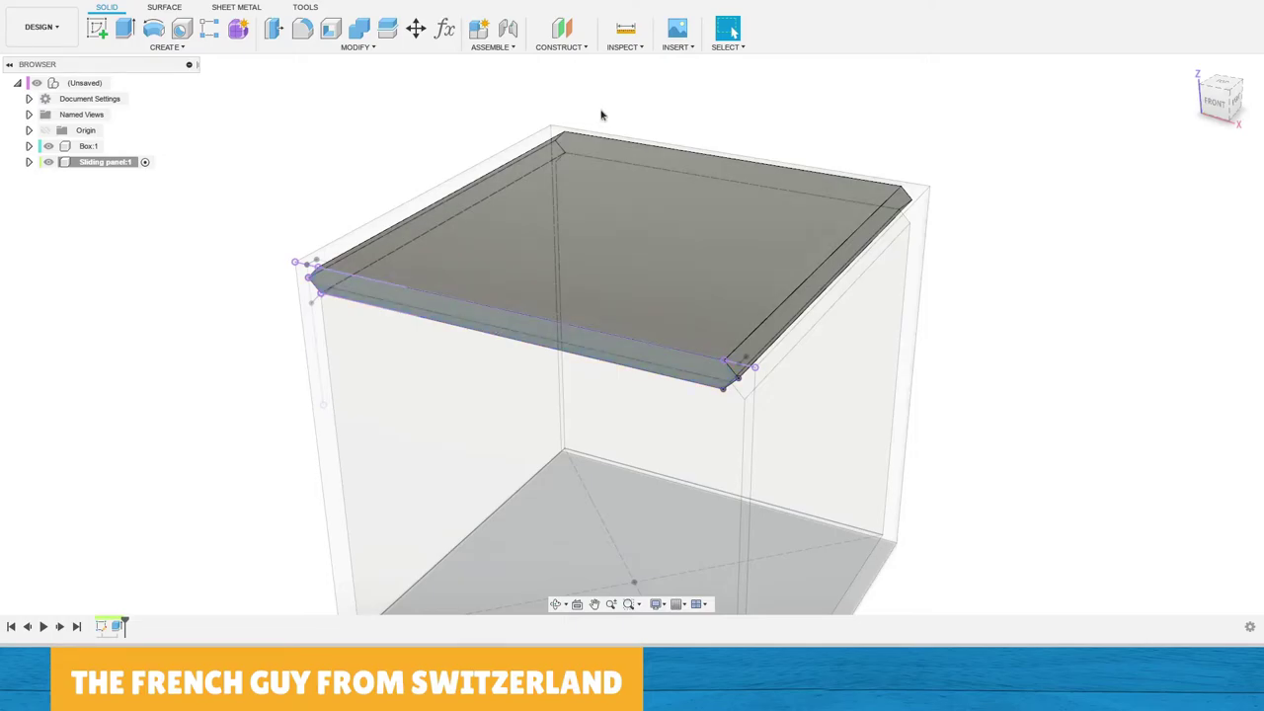
Extrude the panel's front sketch profile again by a negative distance, inward into the panel.
{"action": "left_click", "coordinate": [403, 298]}
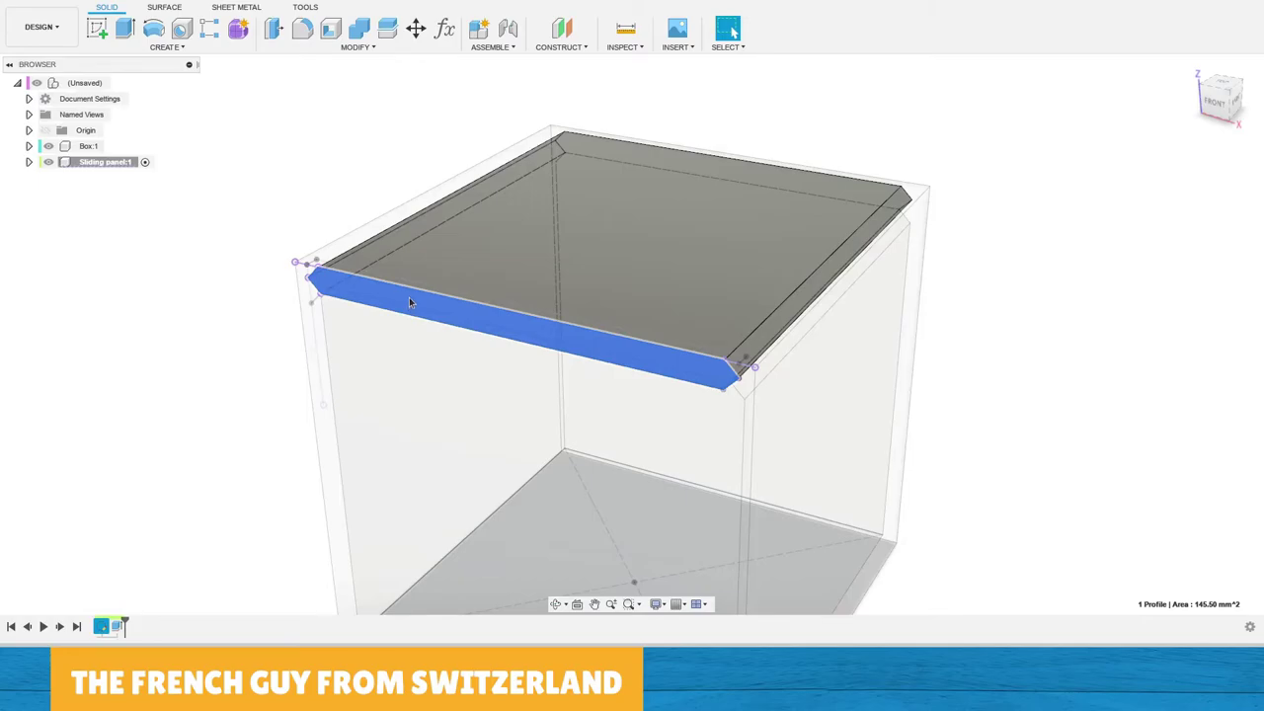
{"action": "right_click", "coordinate": [411, 302]}
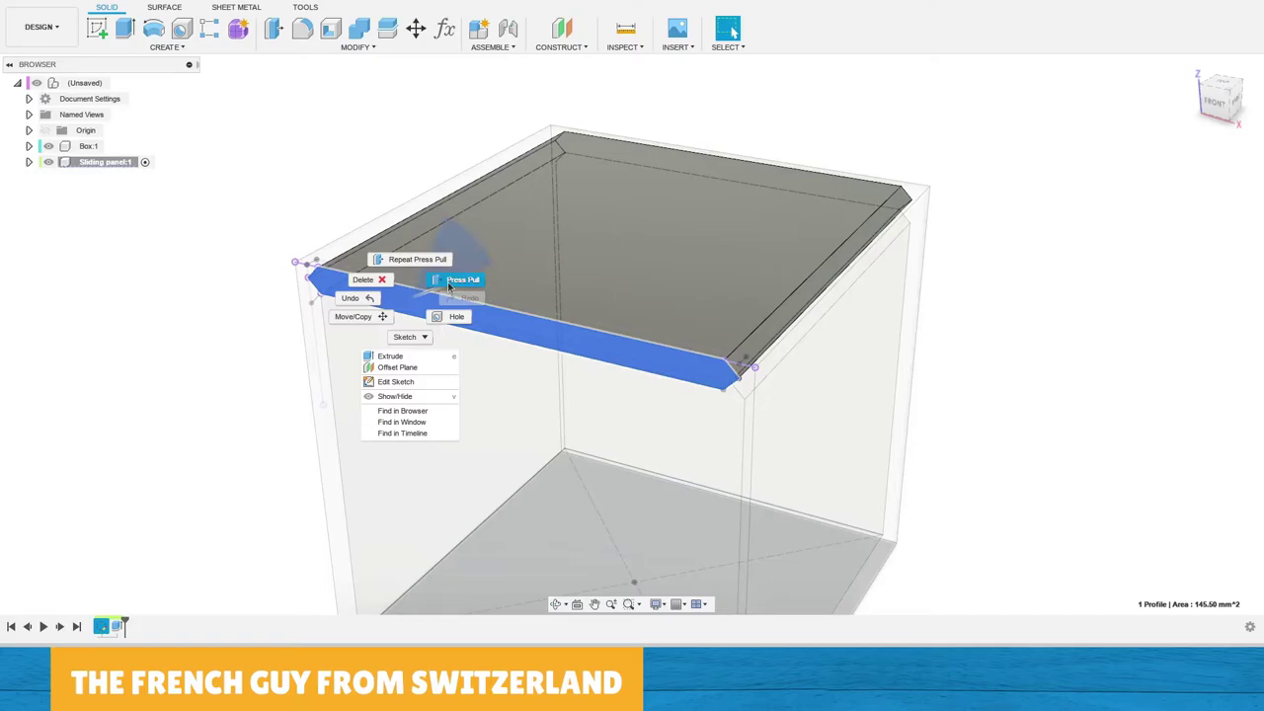
{"action": "left_click", "coordinate": [455, 282]}
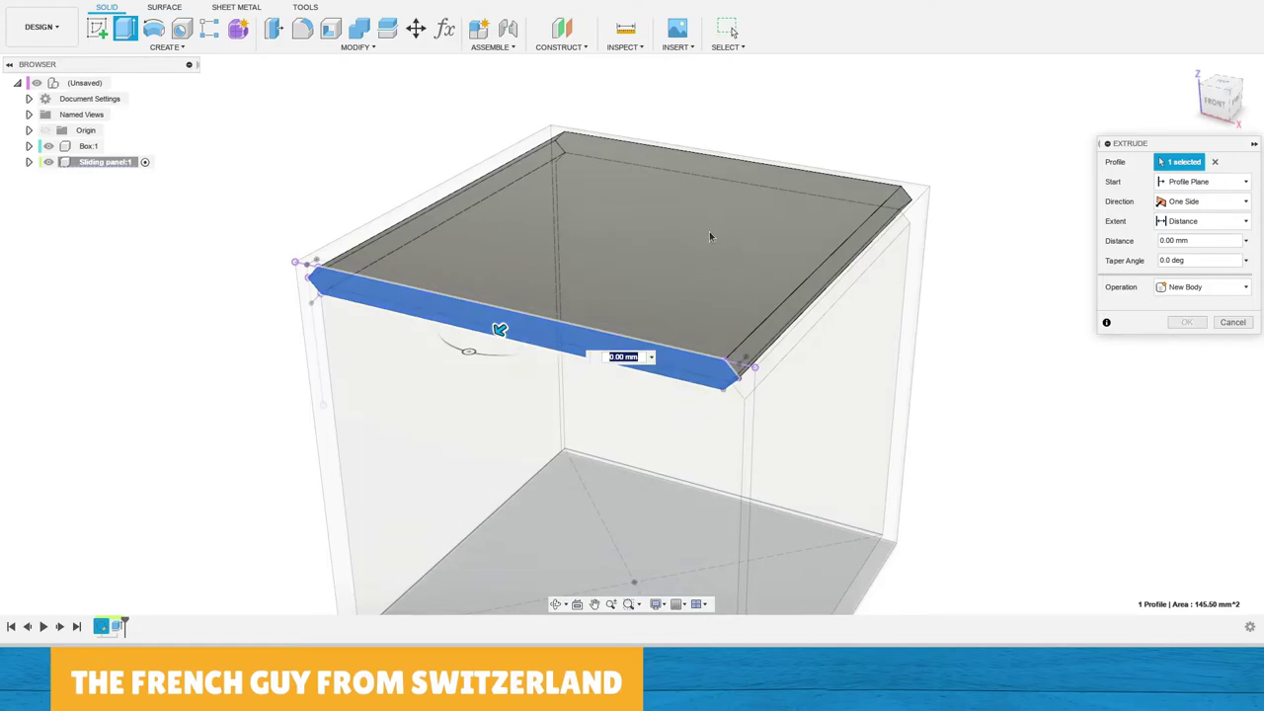
{"action": "key", "text": "BackSpace"}
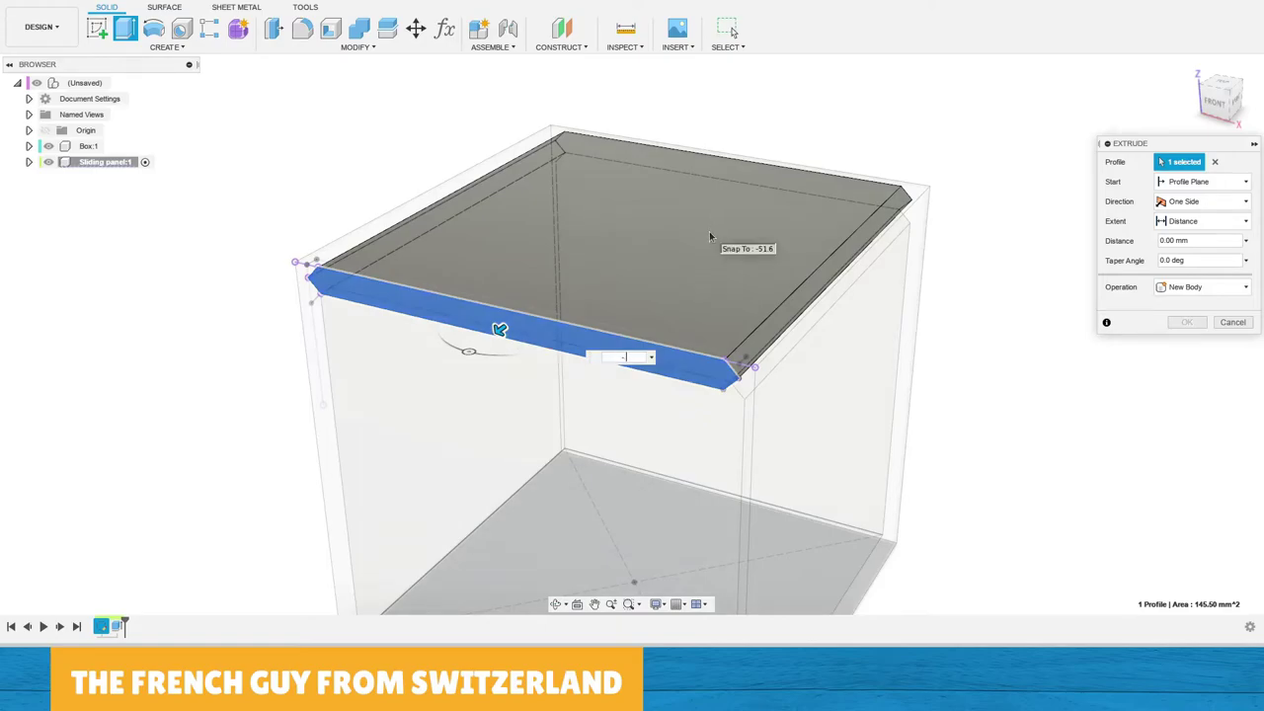
{"action": "key", "text": "Return"}
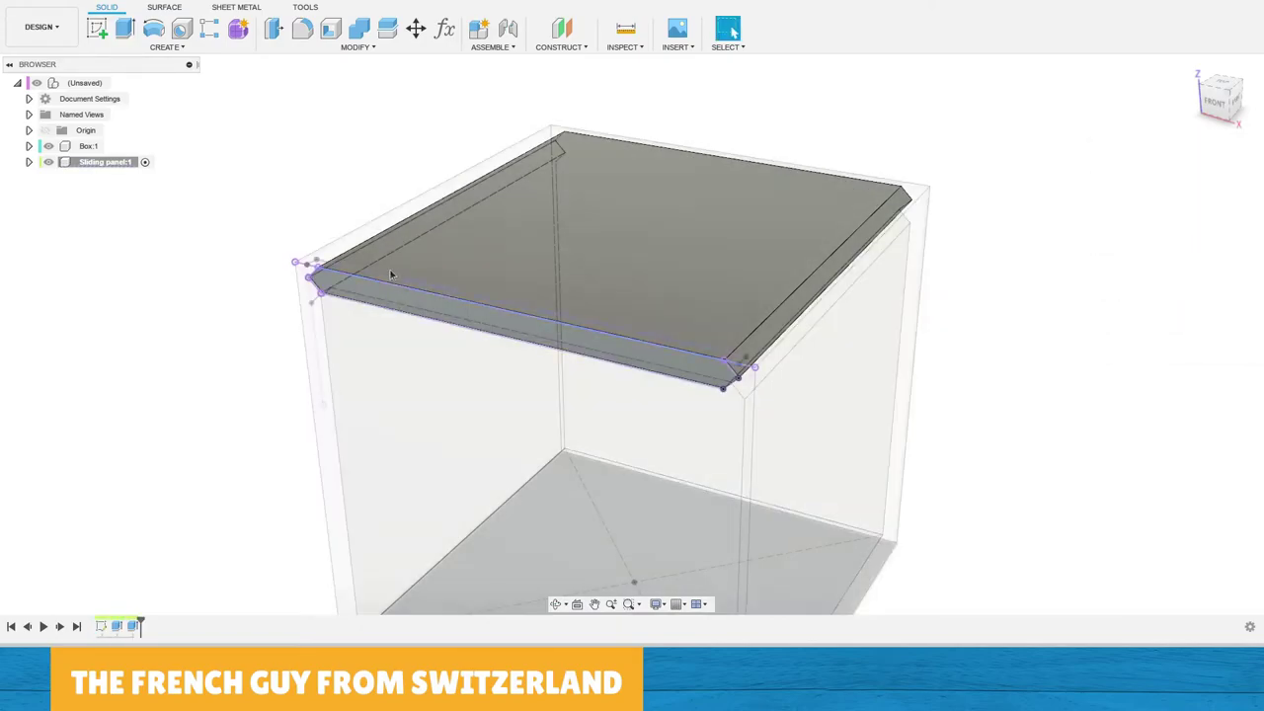
Hide the Box component to expose the slanted side faces of the sliding panel.
{"action": "scroll", "coordinate": [390, 268], "scroll_direction": "up", "scroll_amount": 2}
{"action": "middle_click_drag", "start_coordinate": [728, 341], "coordinate": [733, 150]}
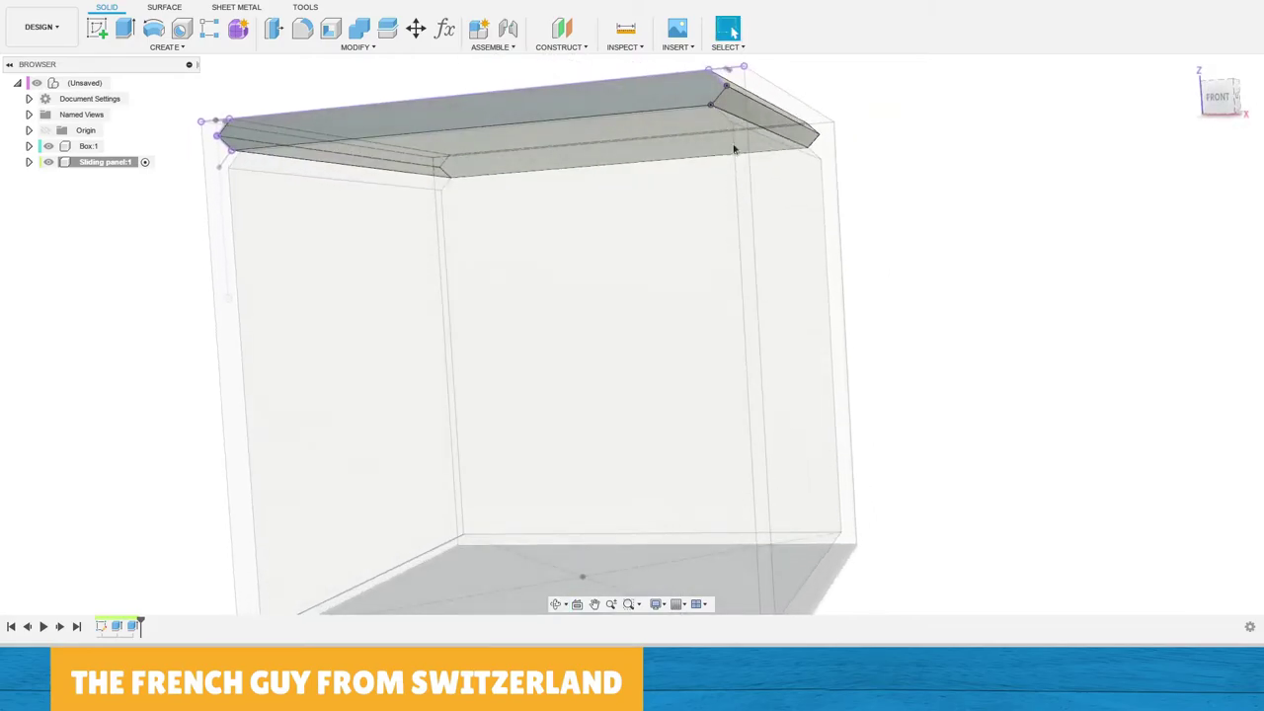
{"action": "middle_click_drag", "start_coordinate": [731, 105], "coordinate": [708, 158], "text": "shift"}
{"action": "middle_click_drag", "start_coordinate": [390, 247], "coordinate": [499, 283], "text": "shift"}
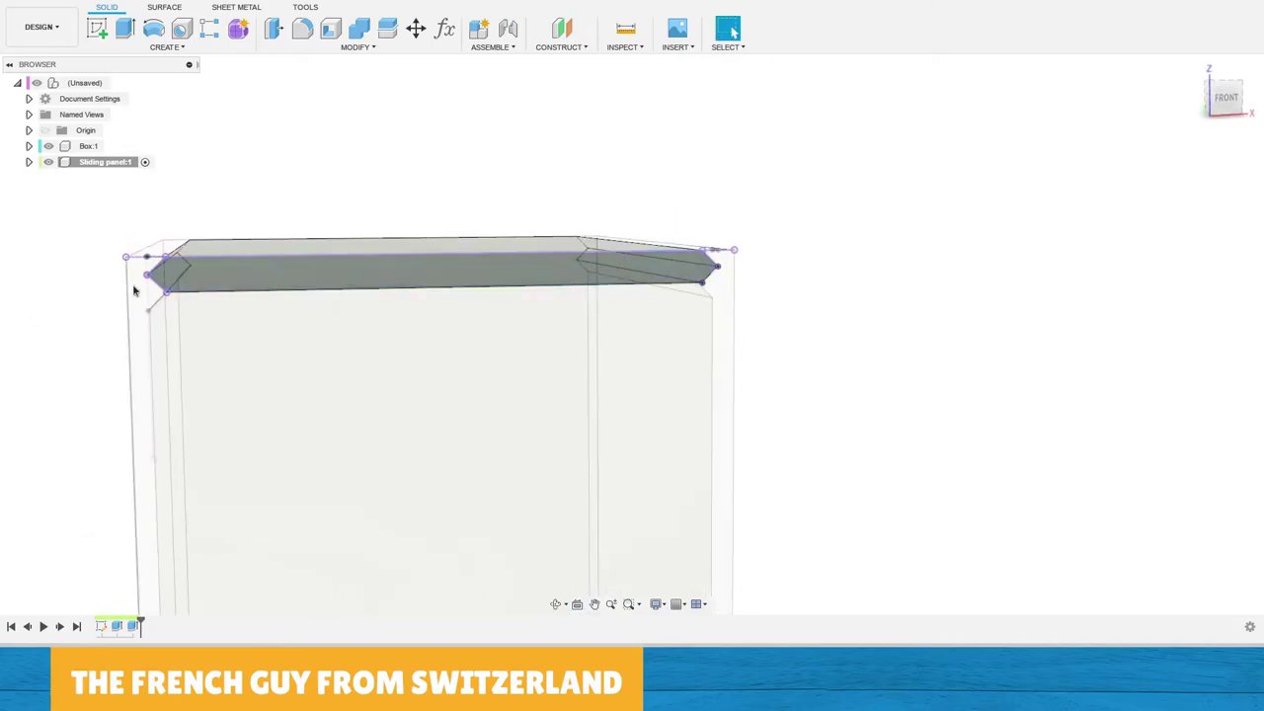
{"action": "left_click", "coordinate": [302, 267]}
{"action": "scroll", "coordinate": [302, 265], "scroll_direction": "up", "scroll_amount": 6}
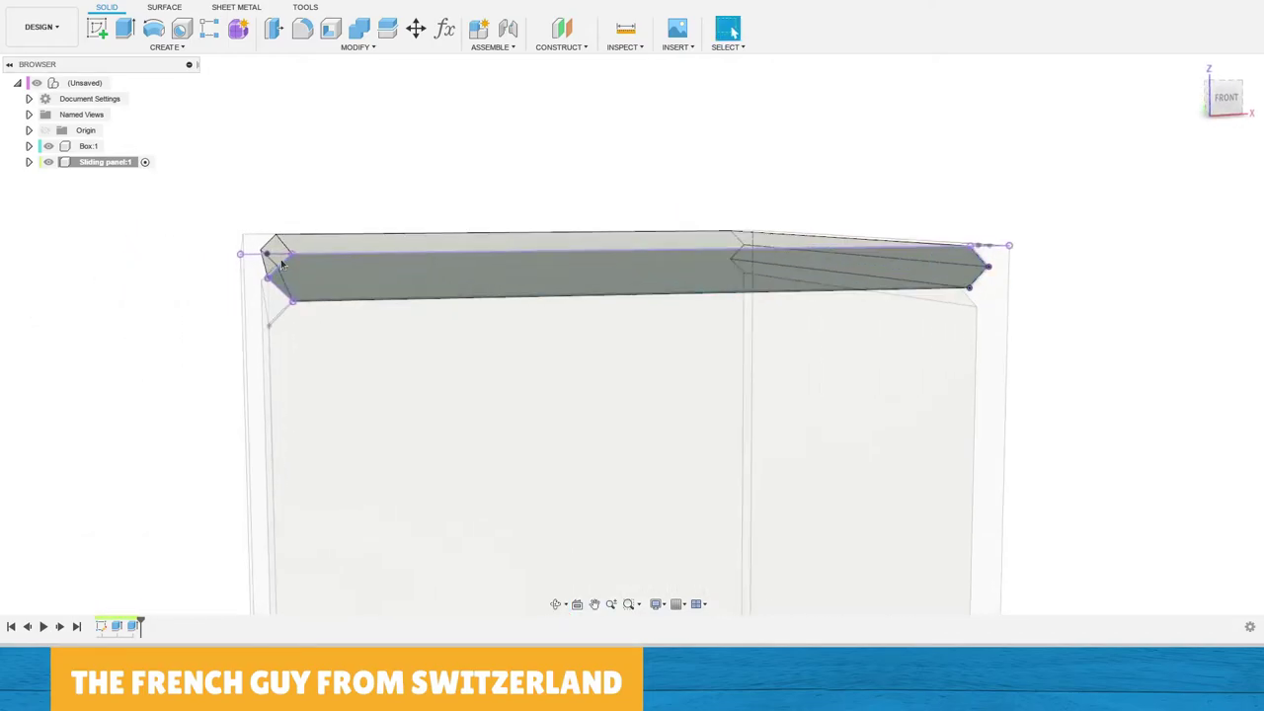
{"action": "middle_click_drag", "start_coordinate": [348, 273], "coordinate": [362, 217], "text": "shift"}
{"action": "key", "text": "Escape"}
{"action": "left_click", "coordinate": [267, 210]}
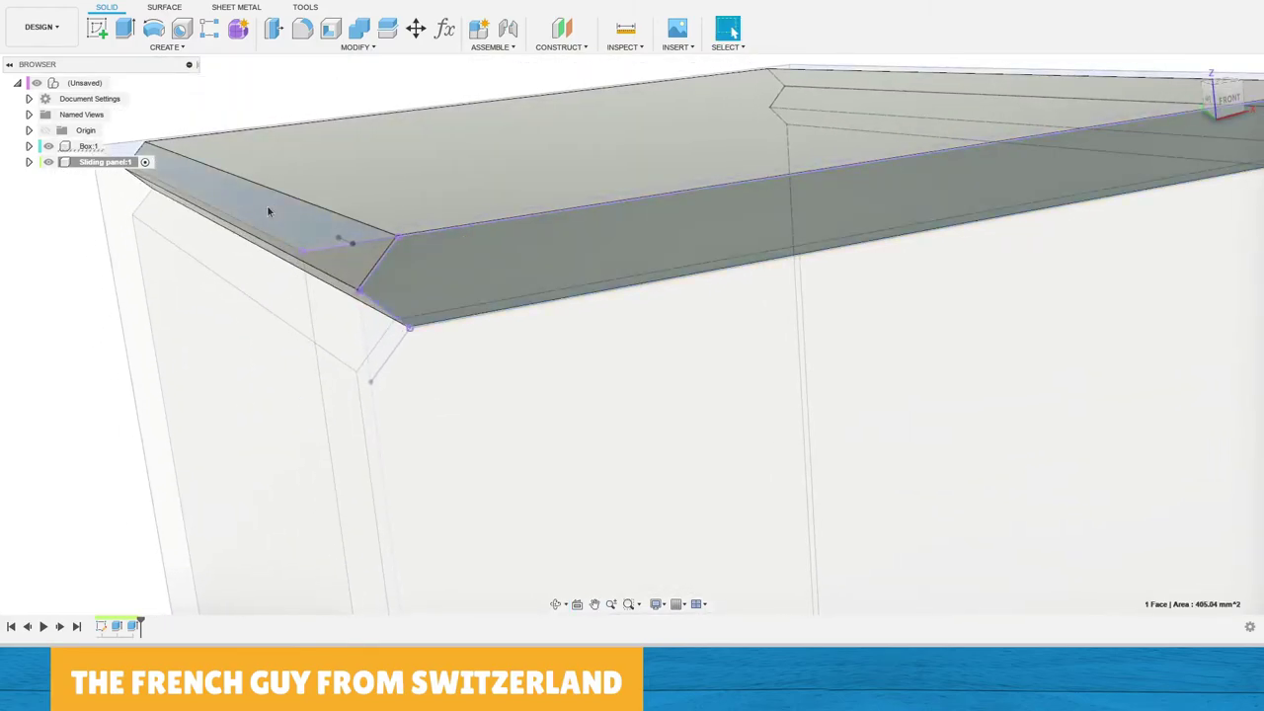
{"action": "left_click", "coordinate": [47, 146]}
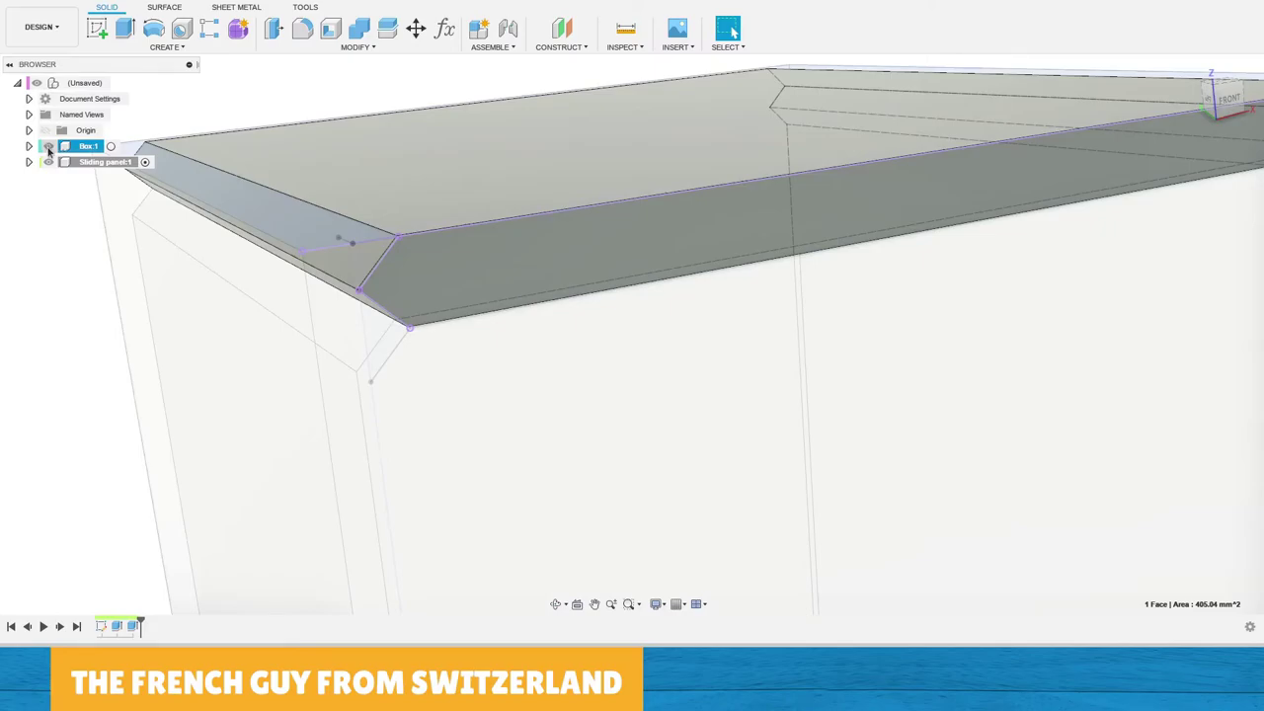
{"action": "left_click", "coordinate": [48, 146]}
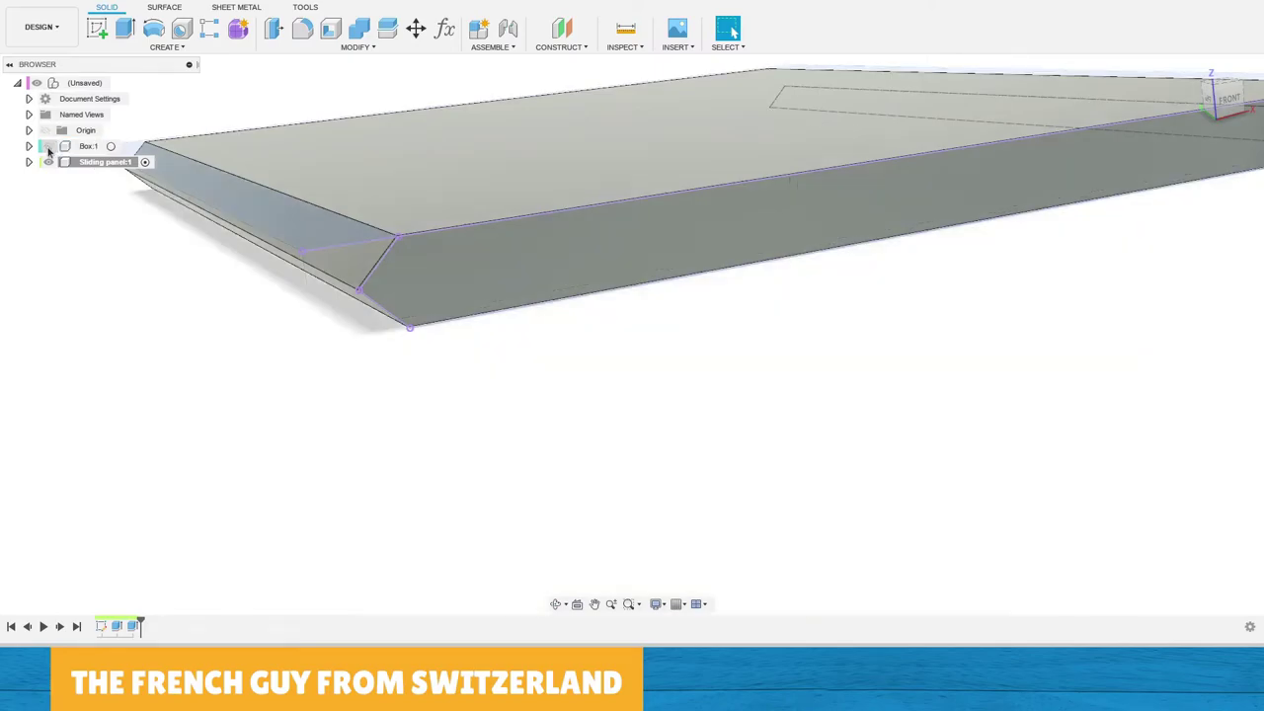
Select the upper slanted face on the panel's side edge and start a Press Pull on it.
{"action": "left_click", "coordinate": [356, 269]}
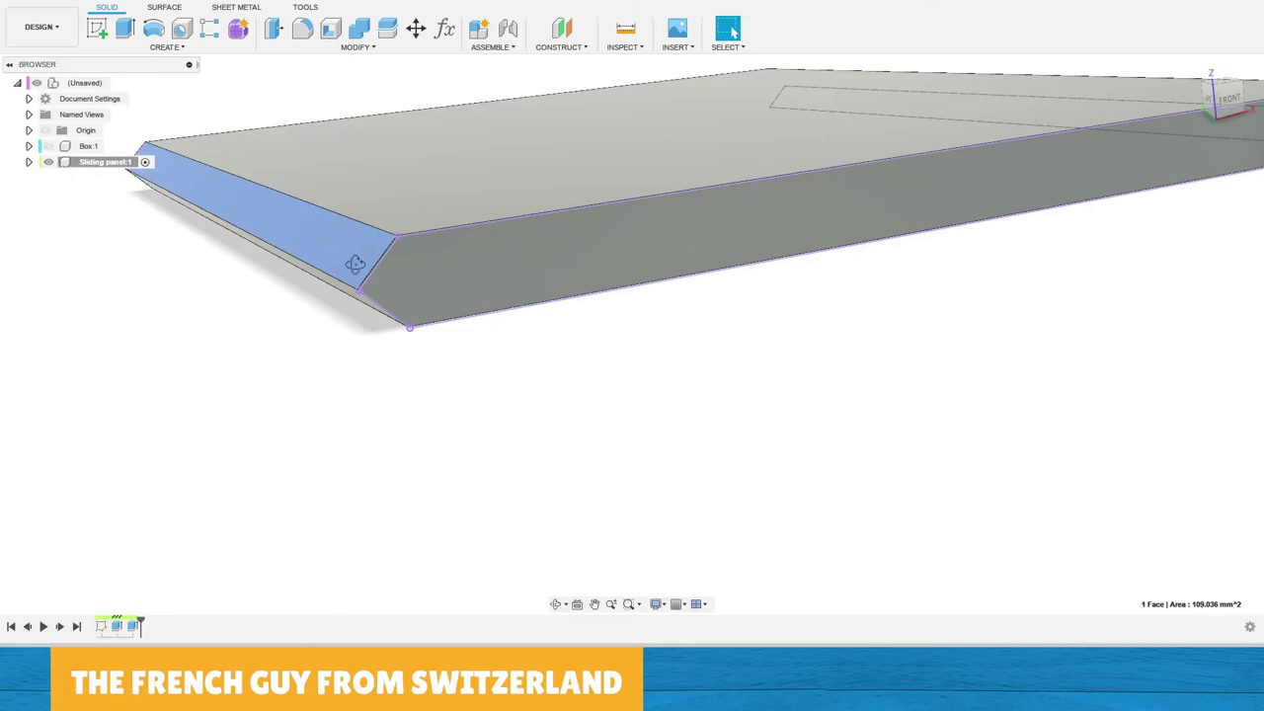
{"action": "middle_click_drag", "start_coordinate": [355, 265], "coordinate": [433, 317], "text": "shift"}
{"action": "left_click", "coordinate": [281, 99], "text": "shift"}
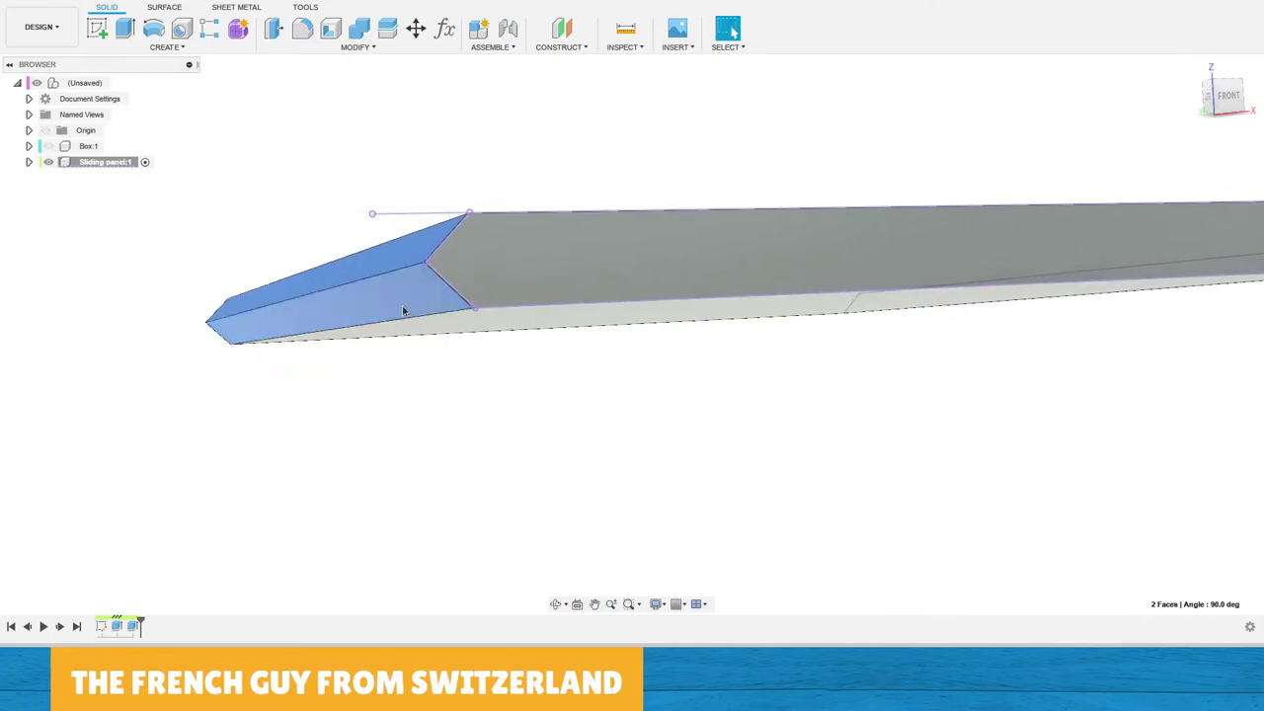
{"action": "left_click", "coordinate": [331, 169]}
{"action": "right_click", "coordinate": [386, 256]}
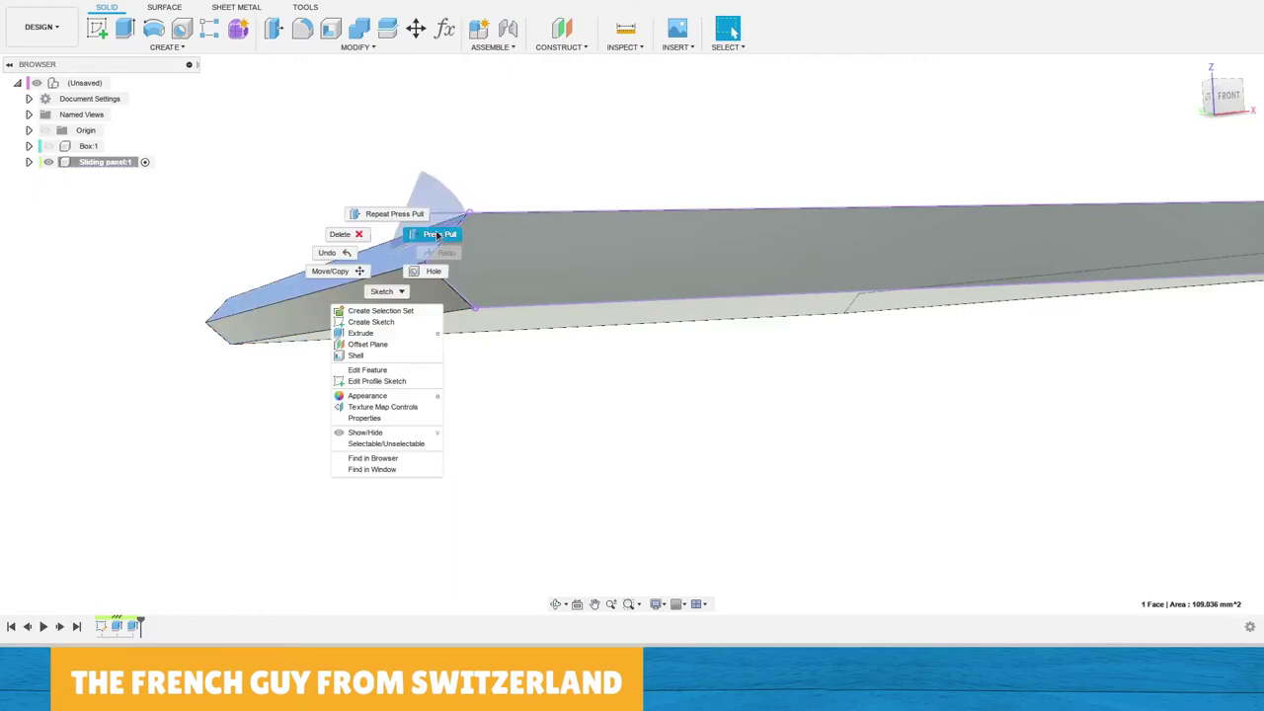
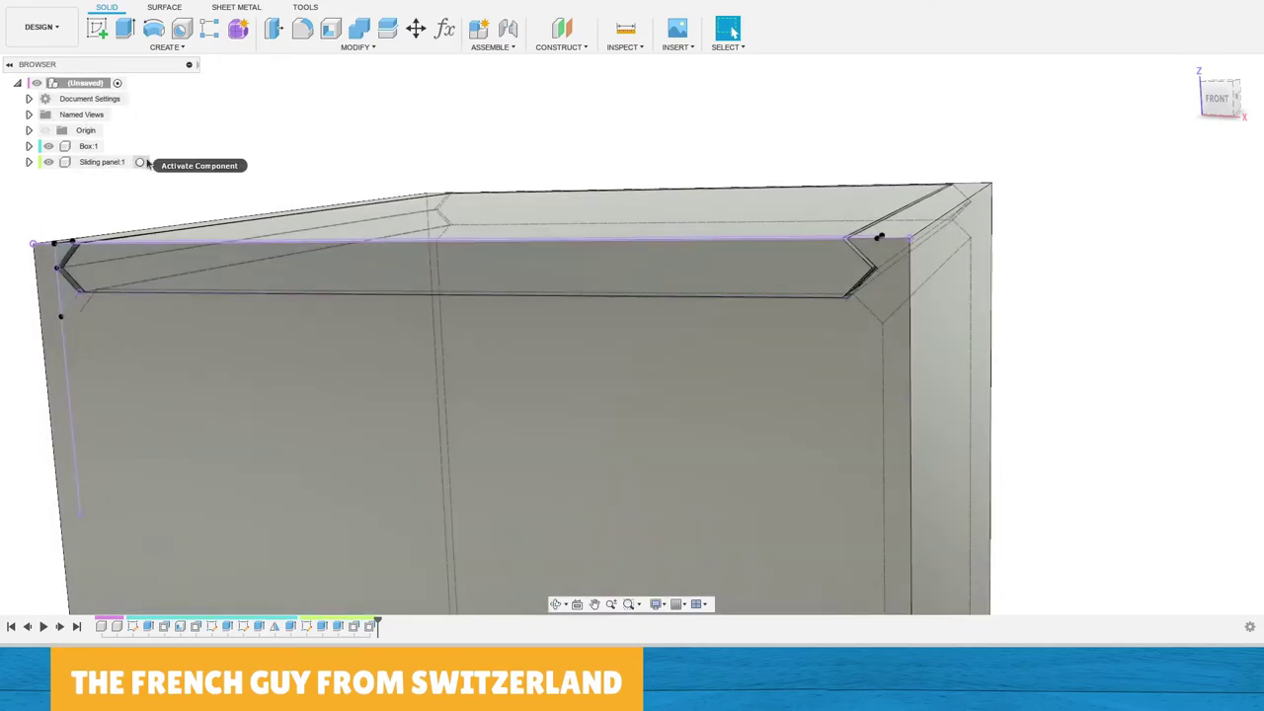
Activate the Sliding panel component and hide the Box component to isolate the panel.
{"action": "left_click", "coordinate": [141, 164]}
{"action": "middle_click_drag", "start_coordinate": [497, 119], "coordinate": [520, 231], "text": "shift"}
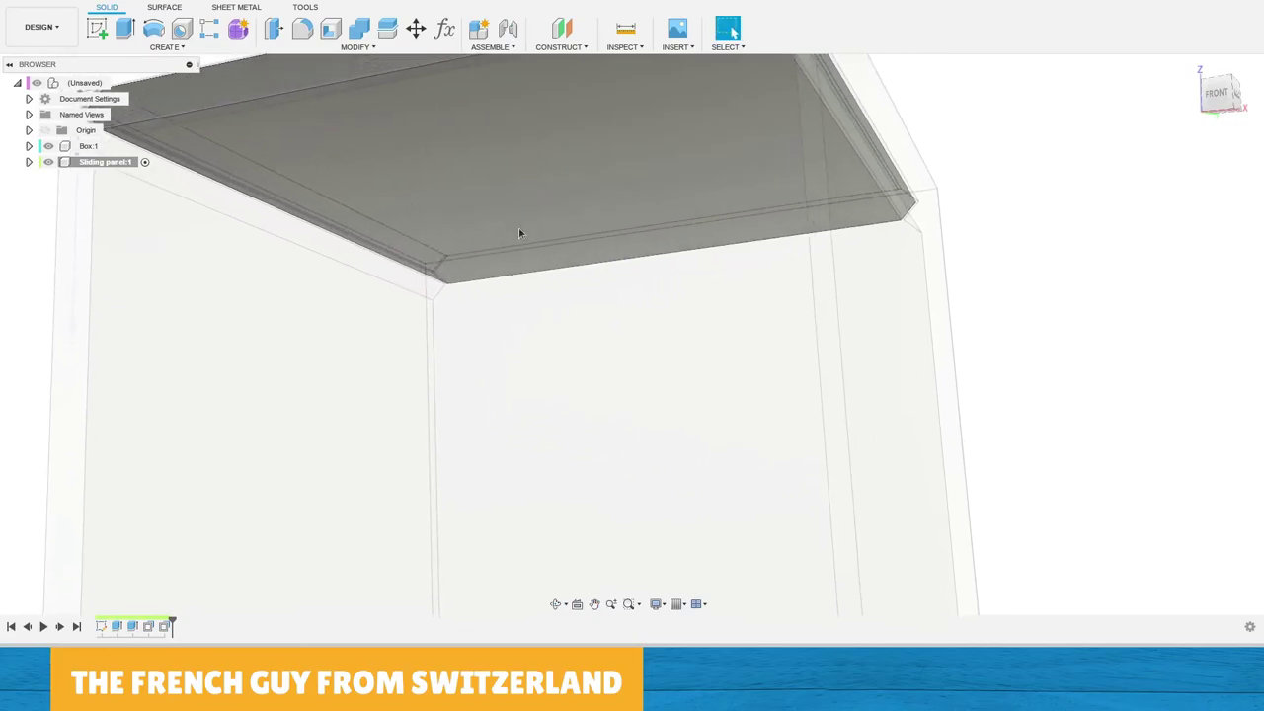
{"action": "left_click", "coordinate": [49, 145]}
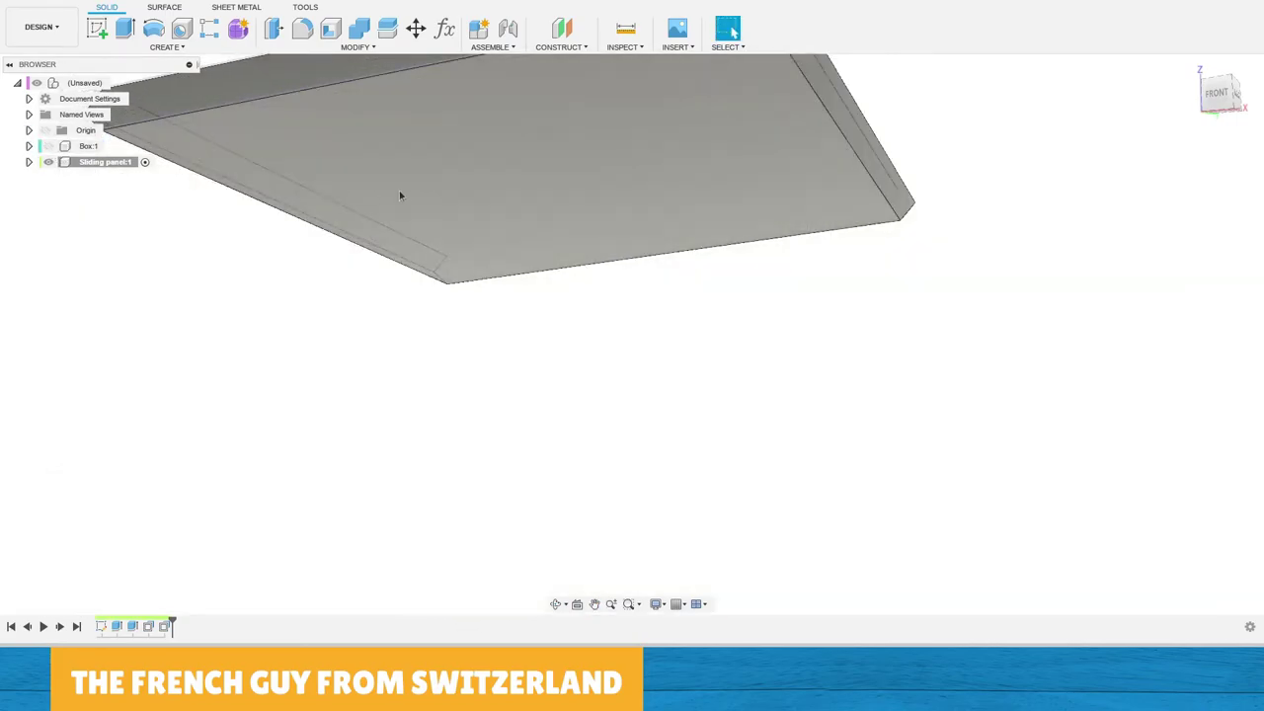
{"action": "scroll", "coordinate": [539, 166], "scroll_direction": "down", "scroll_amount": 2}
{"action": "middle_click_drag", "start_coordinate": [539, 166], "coordinate": [556, 241]}
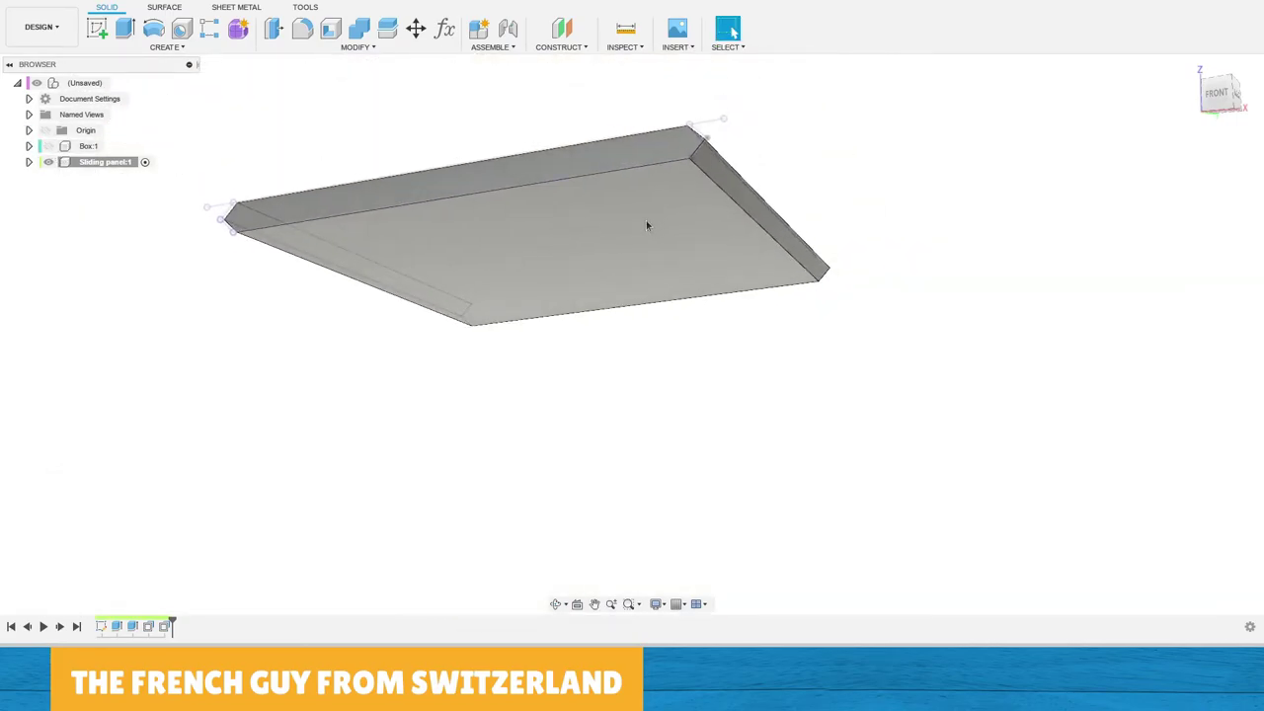
Offset the panel's large top and bottom faces inward by -0.2 mm with Press Pull.
{"action": "left_click", "coordinate": [647, 226]}
{"action": "middle_click_drag", "start_coordinate": [641, 225], "coordinate": [638, 254], "text": "shift"}
{"action": "left_click", "coordinate": [603, 229], "text": "shift"}
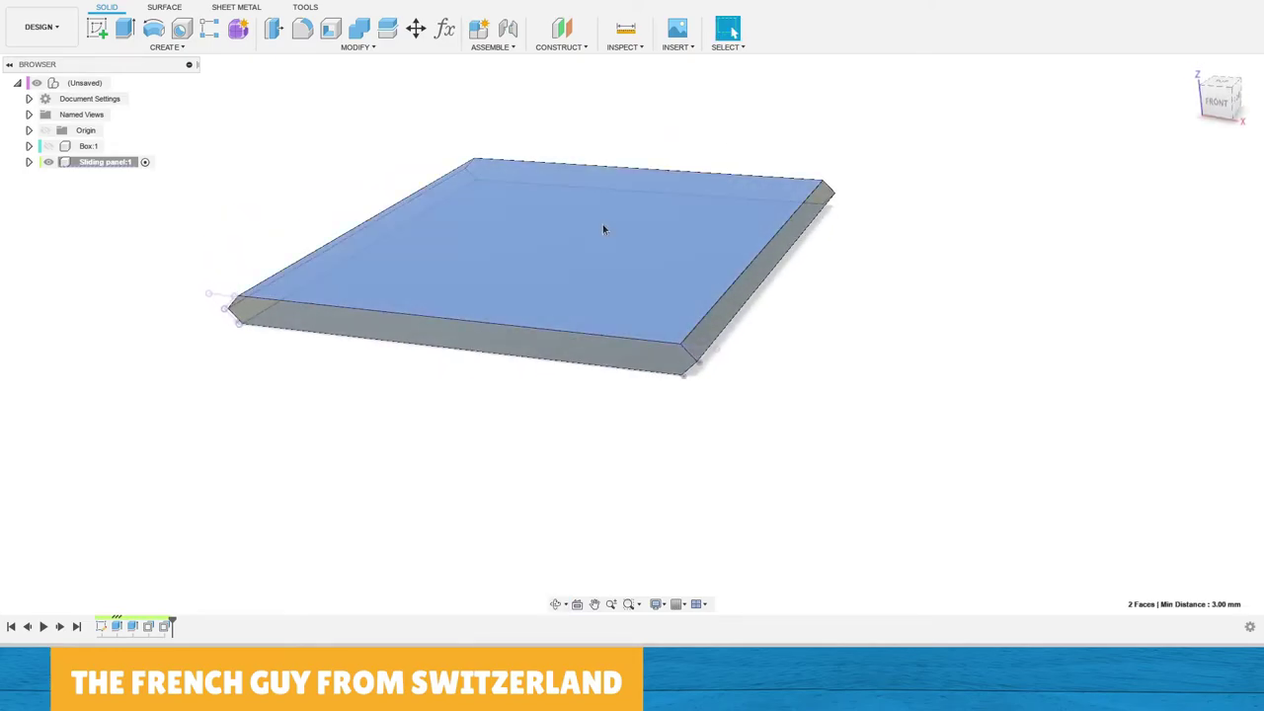
{"action": "mouse_move", "coordinate": [609, 230]}
{"action": "middle_mouse_down", "text": "shift"}
{"action": "mouse_move", "coordinate": [606, 201]}
{"action": "mouse_move", "coordinate": [606, 214]}
{"action": "middle_mouse_up", "text": "shift"}
{"action": "right_click", "coordinate": [606, 233]}
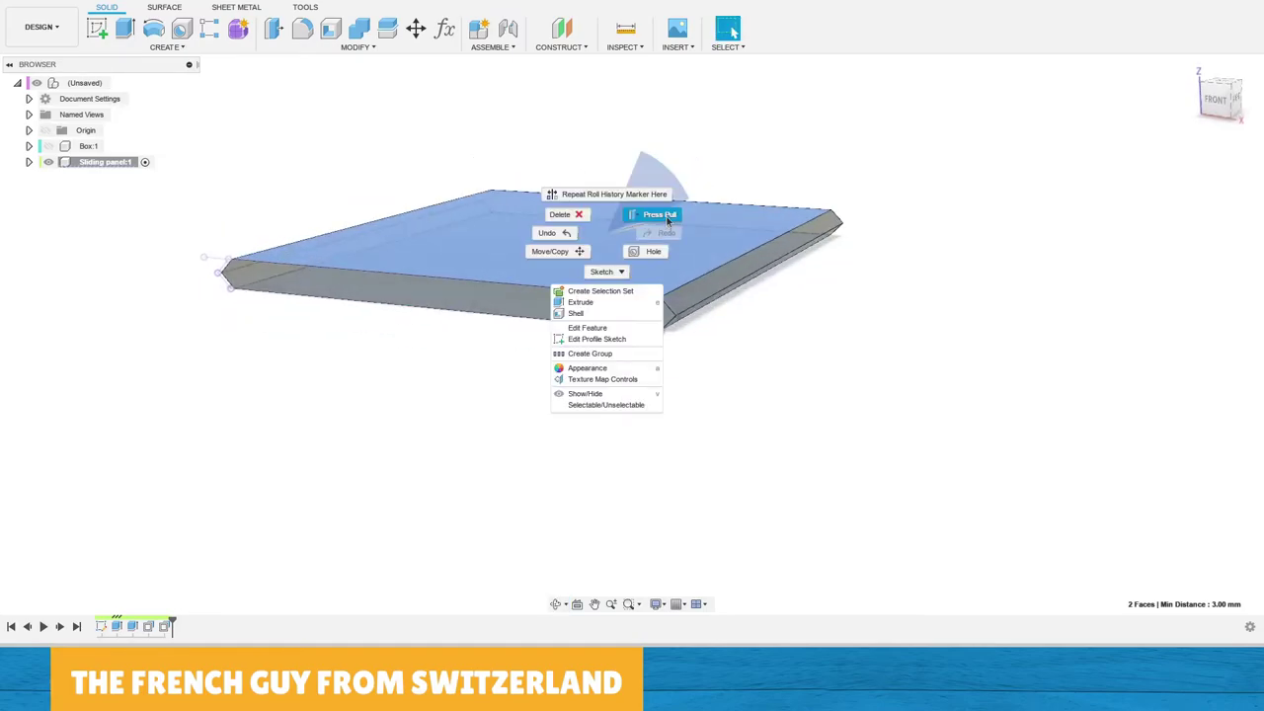
{"action": "left_click", "coordinate": [667, 220]}
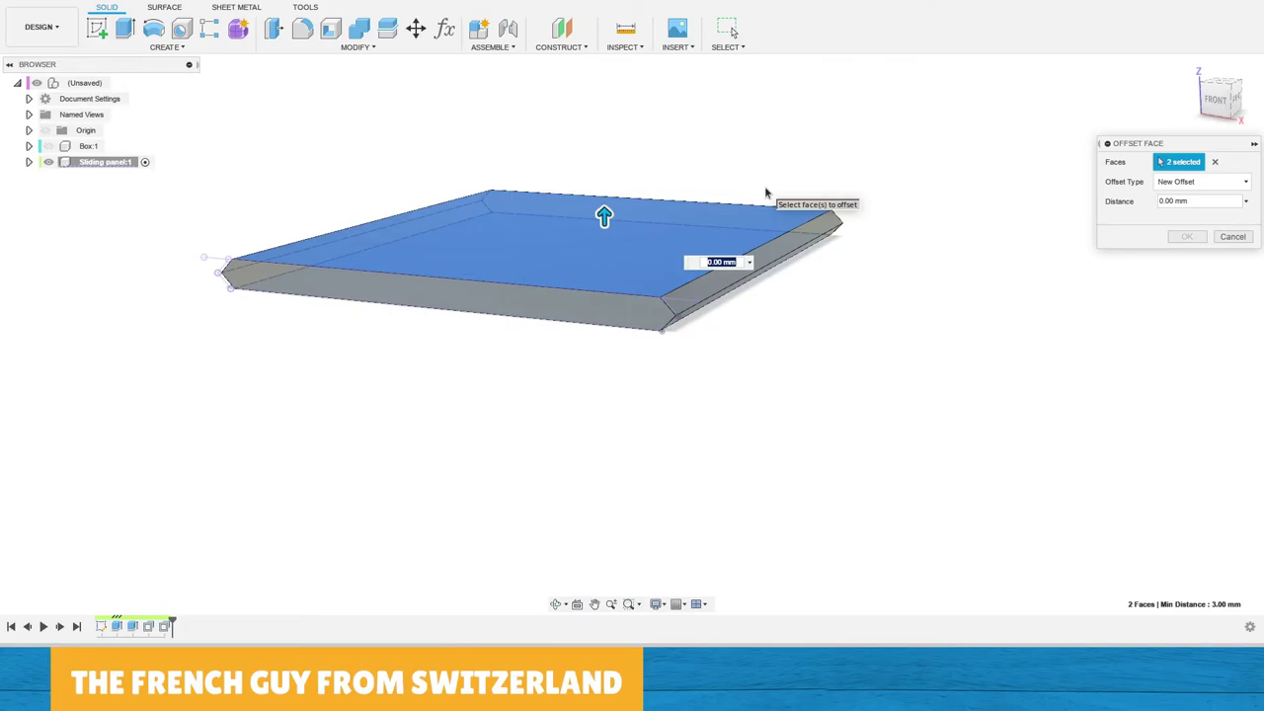
{"action": "key", "text": "BackSpace"}
{"action": "type", "text": "-0.2"}
{"action": "key", "text": "Return"}
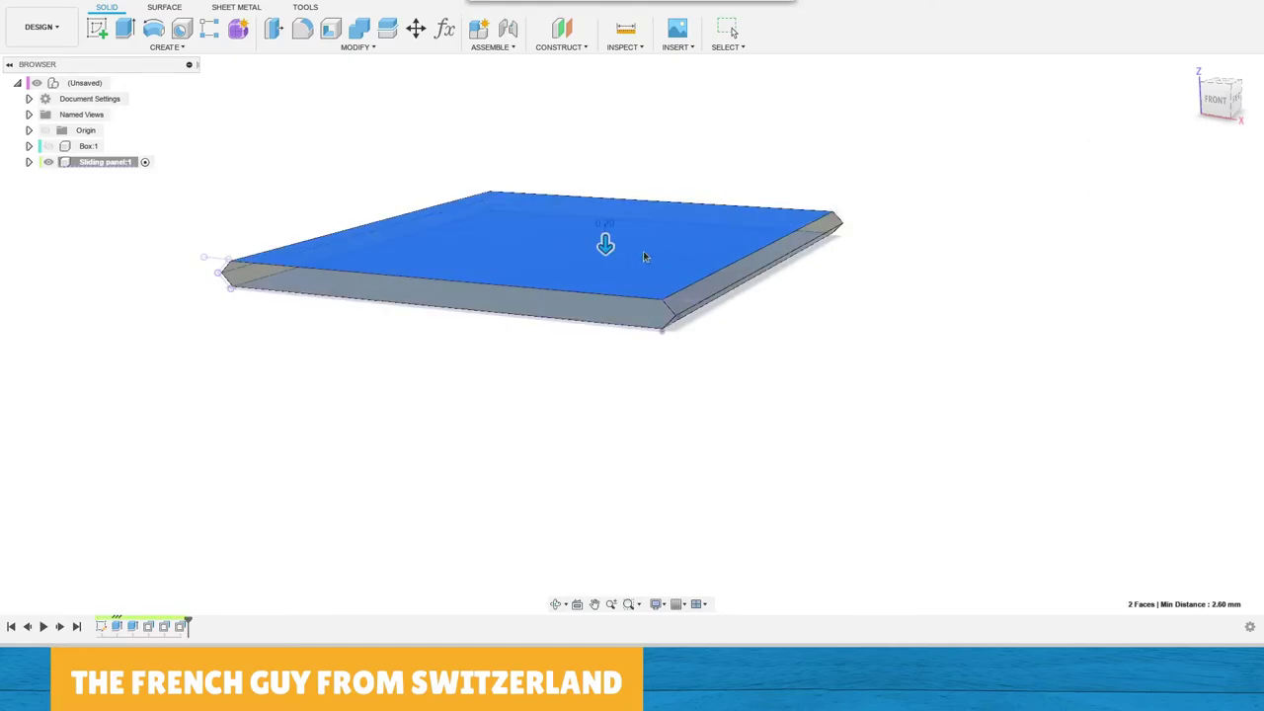
{"action": "middle_click_drag", "start_coordinate": [643, 257], "coordinate": [583, 251], "text": "shift"}
{"action": "scroll", "coordinate": [584, 252], "scroll_direction": "up", "scroll_amount": 4}
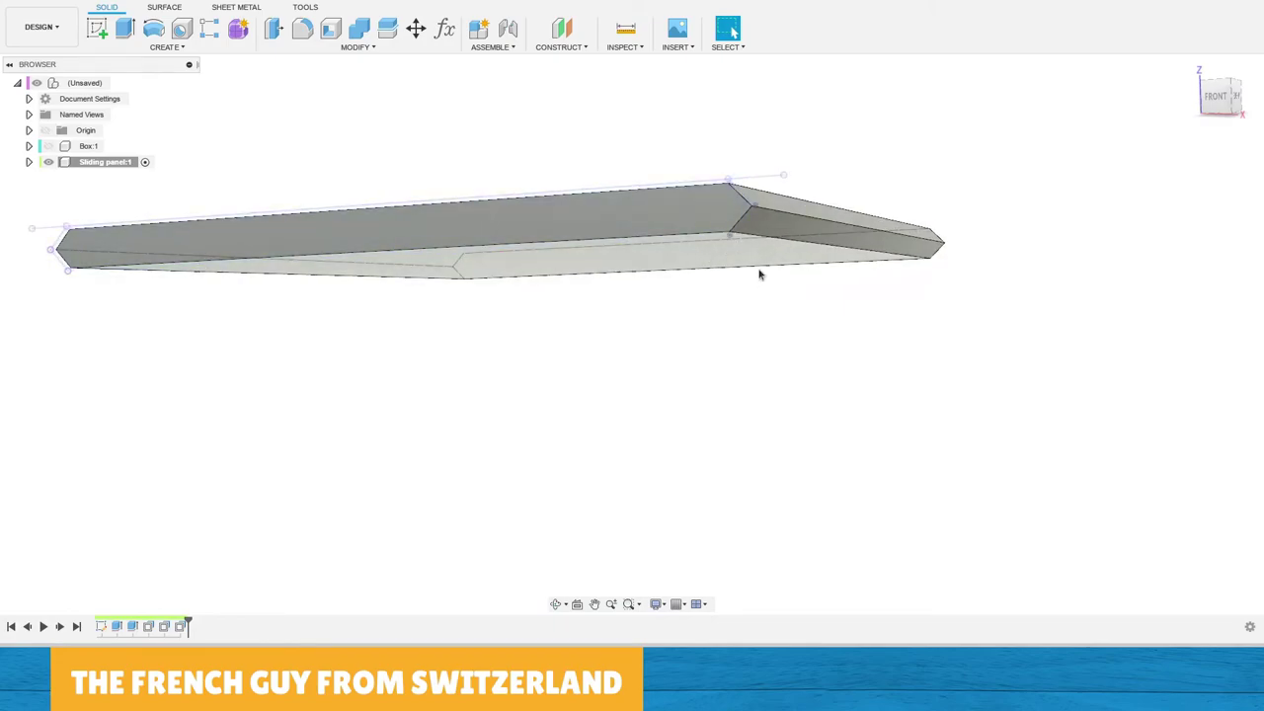
Create a sketch on the sliding panel's large upper face.
{"action": "middle_click_drag", "start_coordinate": [761, 212], "coordinate": [604, 243], "text": "shift"}
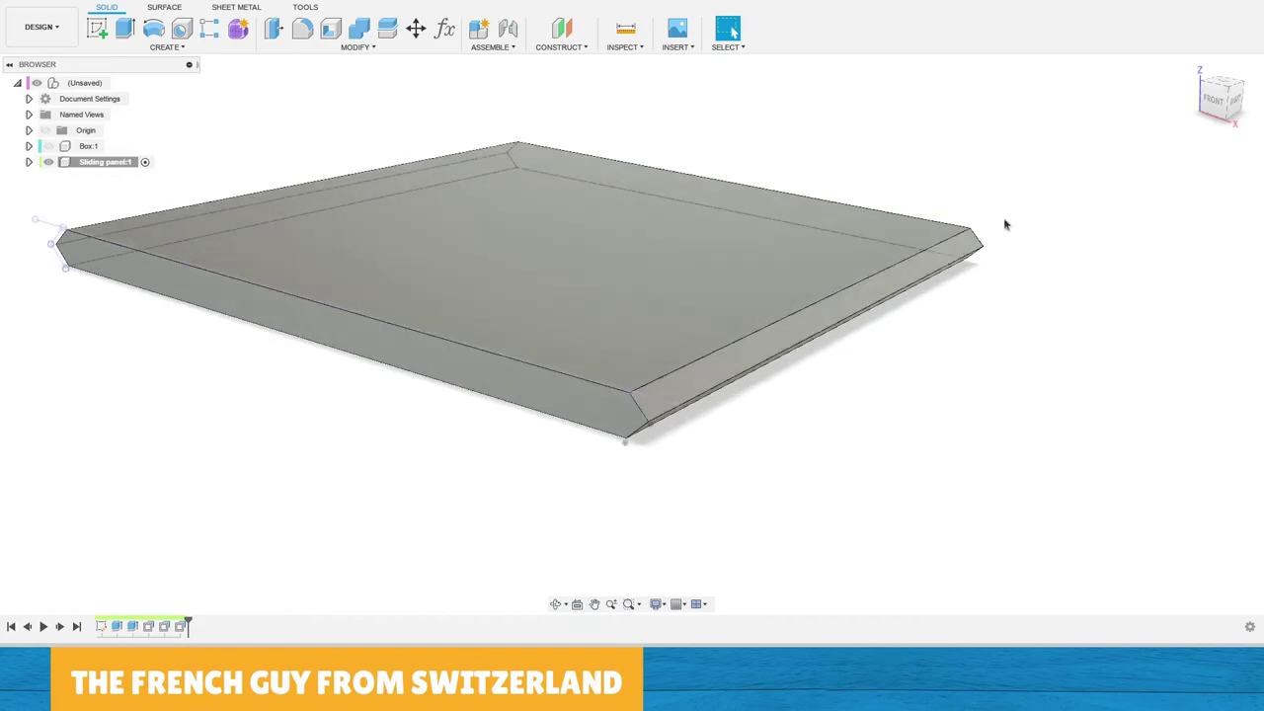
{"action": "scroll", "coordinate": [624, 249], "scroll_direction": "down", "scroll_amount": 3}
{"action": "left_click", "coordinate": [606, 246]}
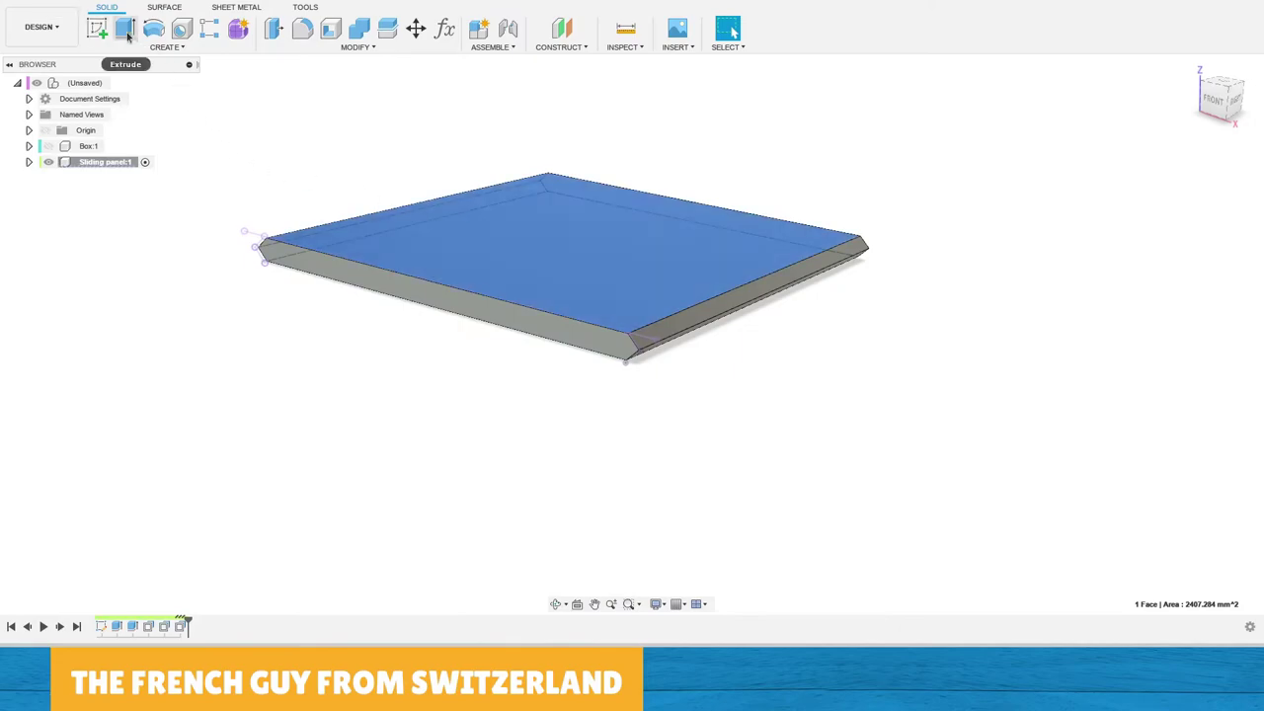
{"action": "left_click", "coordinate": [96, 28]}
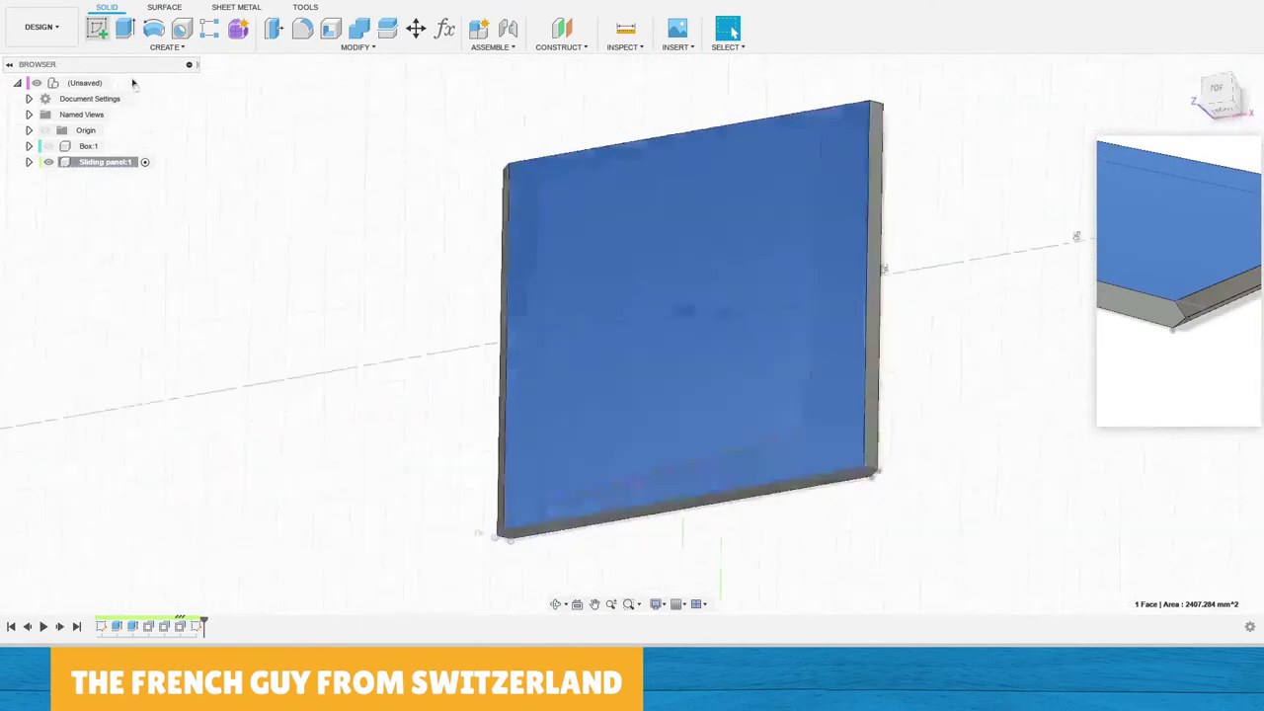
{"action": "middle_click_drag", "start_coordinate": [820, 269], "coordinate": [556, 259]}
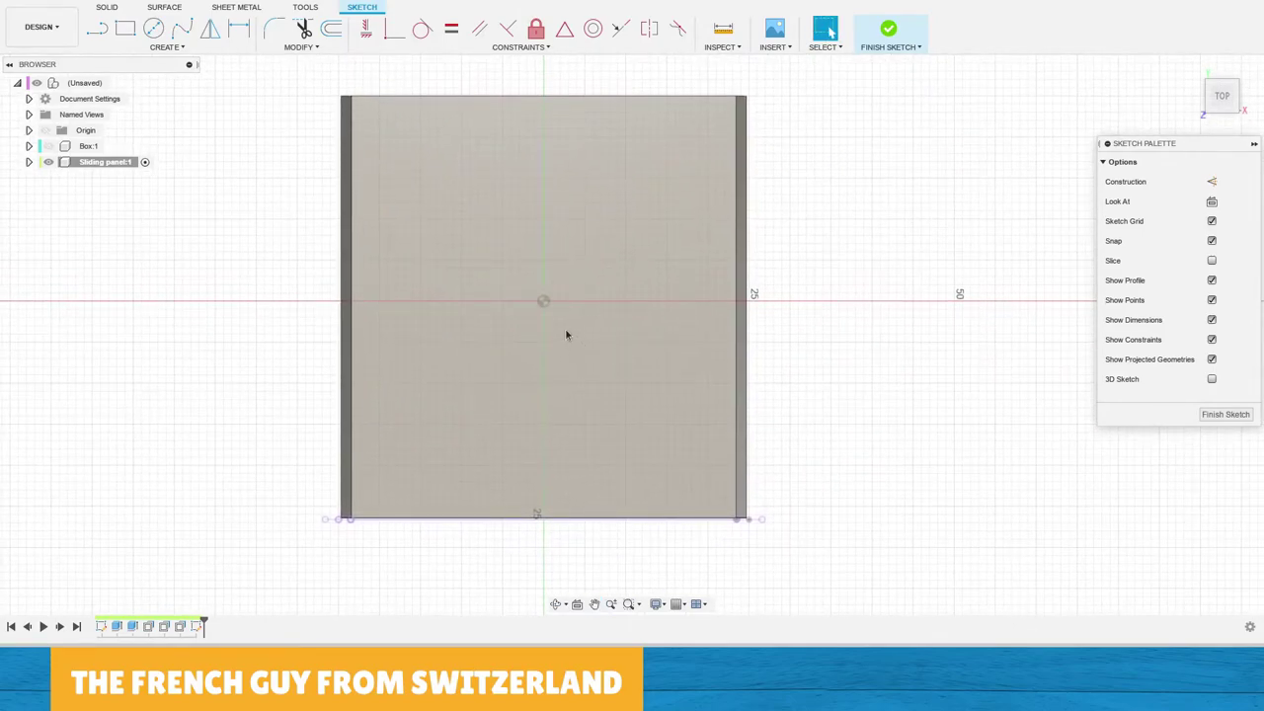
{"action": "left_click", "coordinate": [97, 29]}
Sketch a 15 mm by 15 mm two-point rectangle on the panel face, between the origin and the front edge.
{"action": "key", "text": "r"}
{"action": "left_click", "coordinate": [495, 359]}
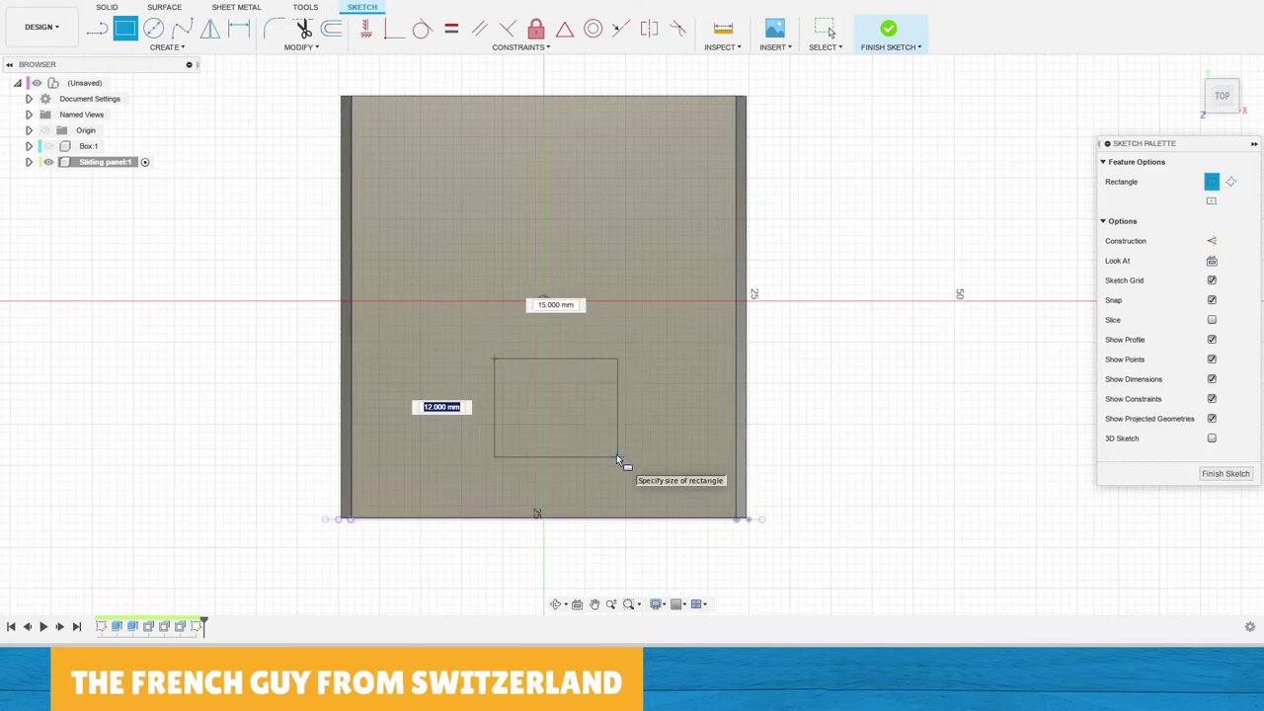
{"action": "type", "text": "15"}
{"action": "key", "text": "Tab"}
{"action": "type", "text": "15"}
{"action": "key", "text": "Tab"}
{"action": "key", "text": "Return"}
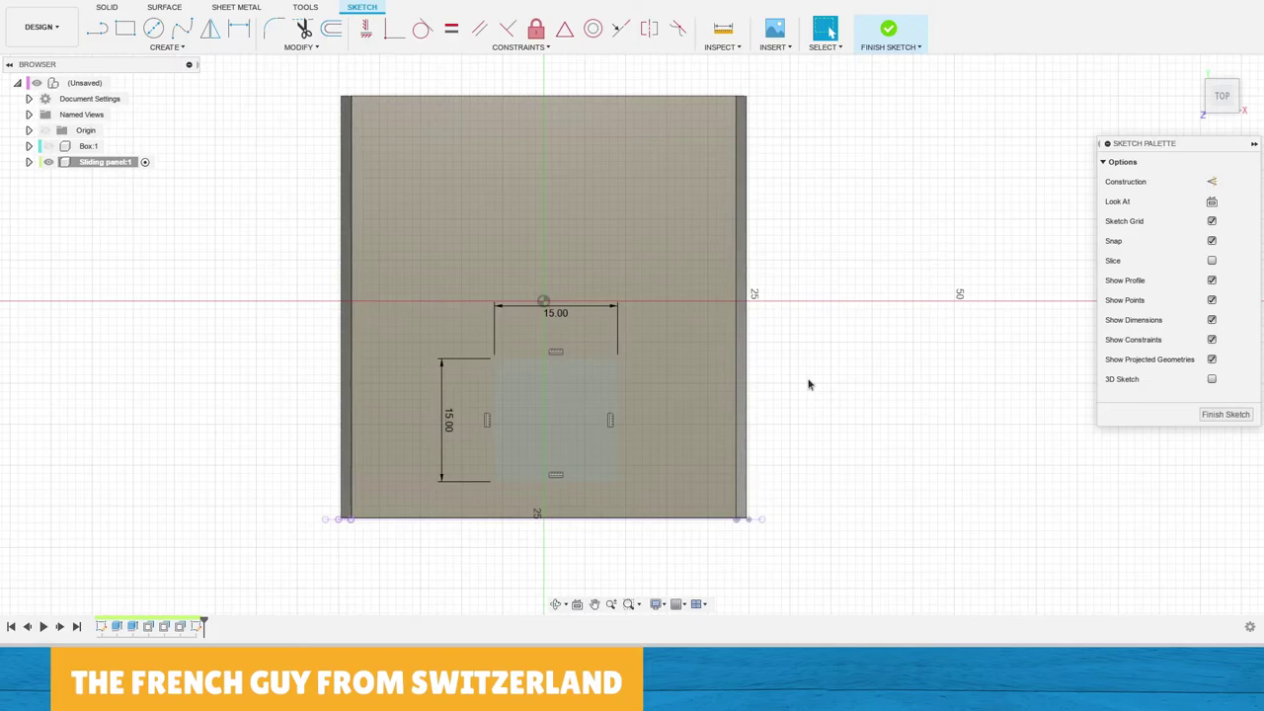
Switch line drawing to construction style and try to draw a vertical line from the origin to the panel's front edge.
{"action": "key", "text": "l"}
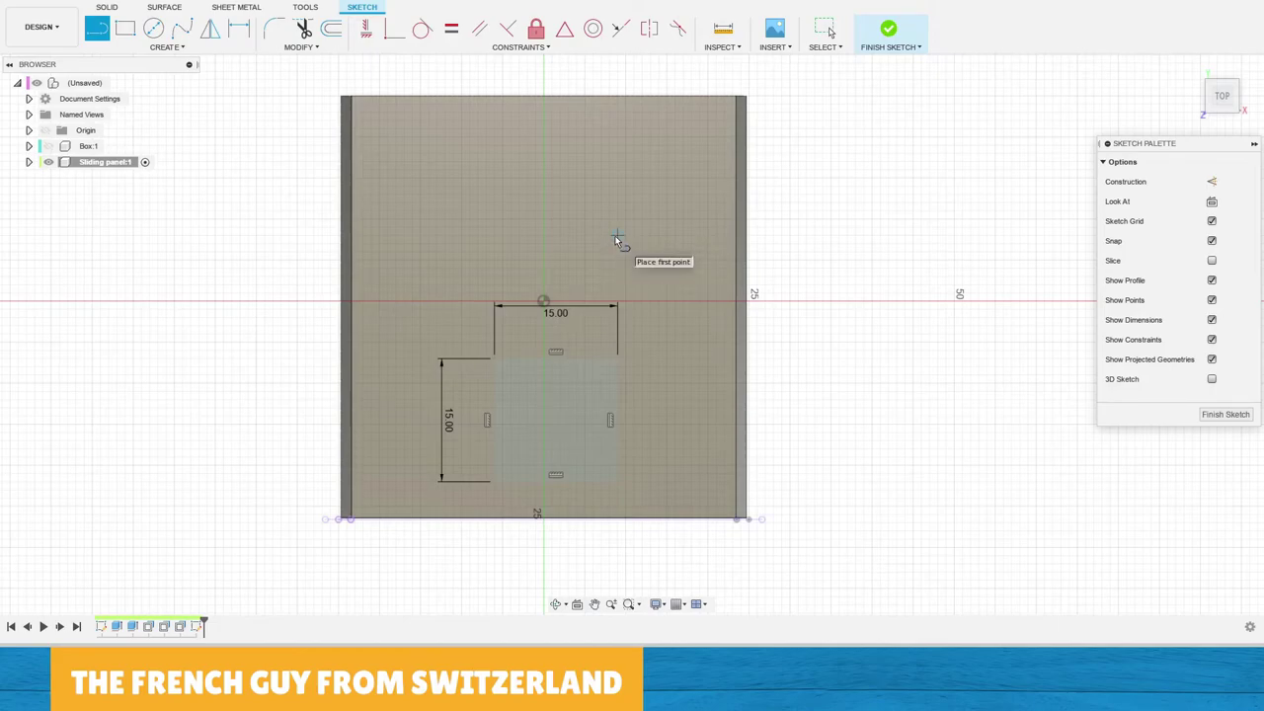
{"action": "key", "text": "x"}
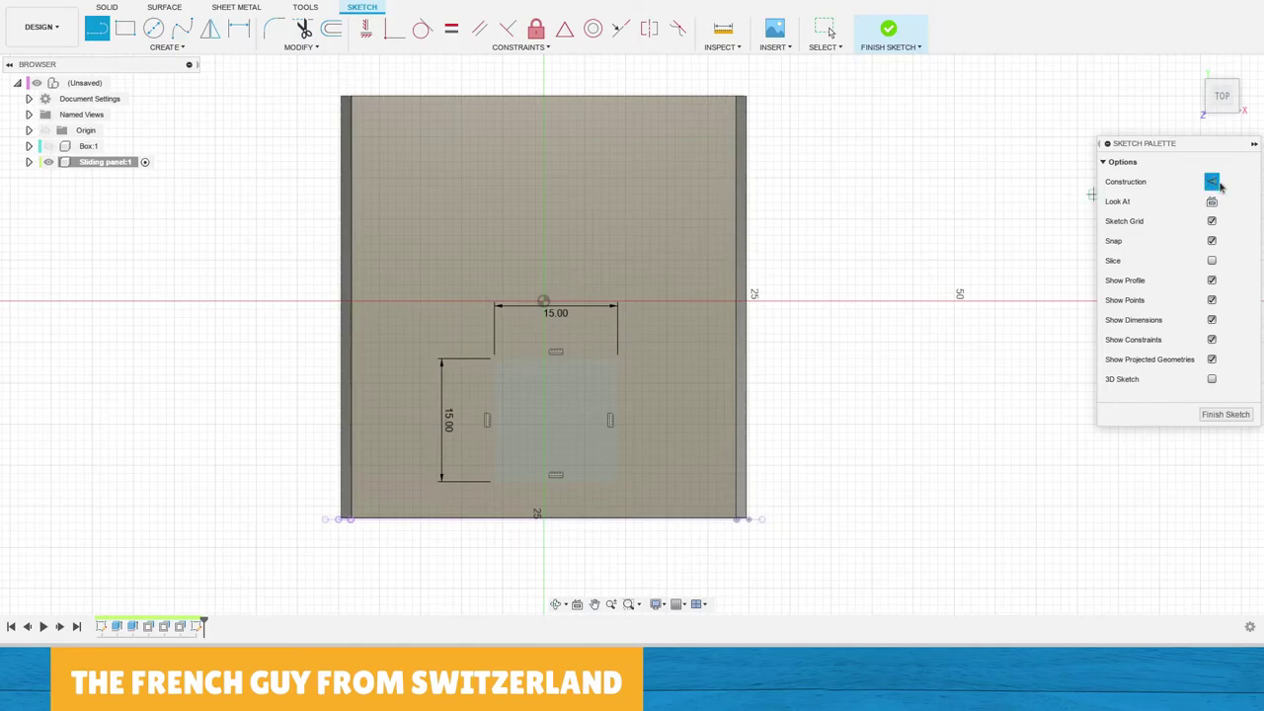
{"action": "left_click", "coordinate": [544, 300]}
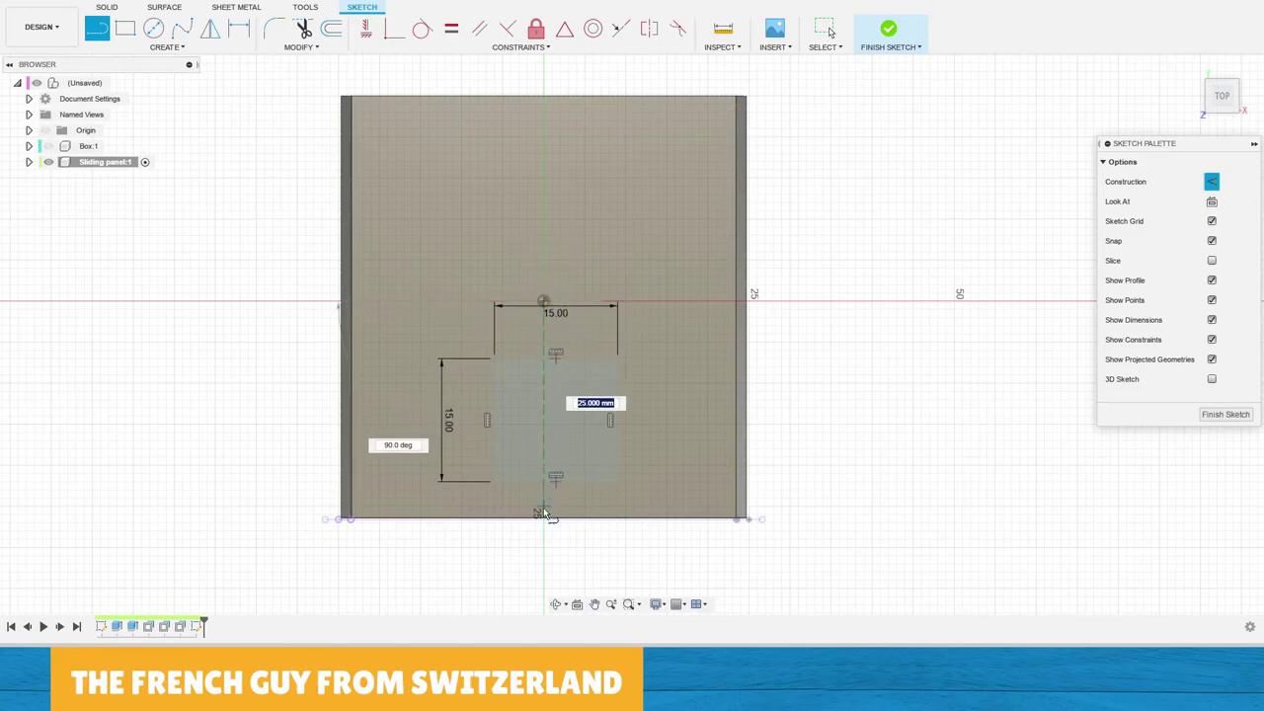
{"action": "scroll", "coordinate": [544, 524], "scroll_direction": "up", "scroll_amount": 4}
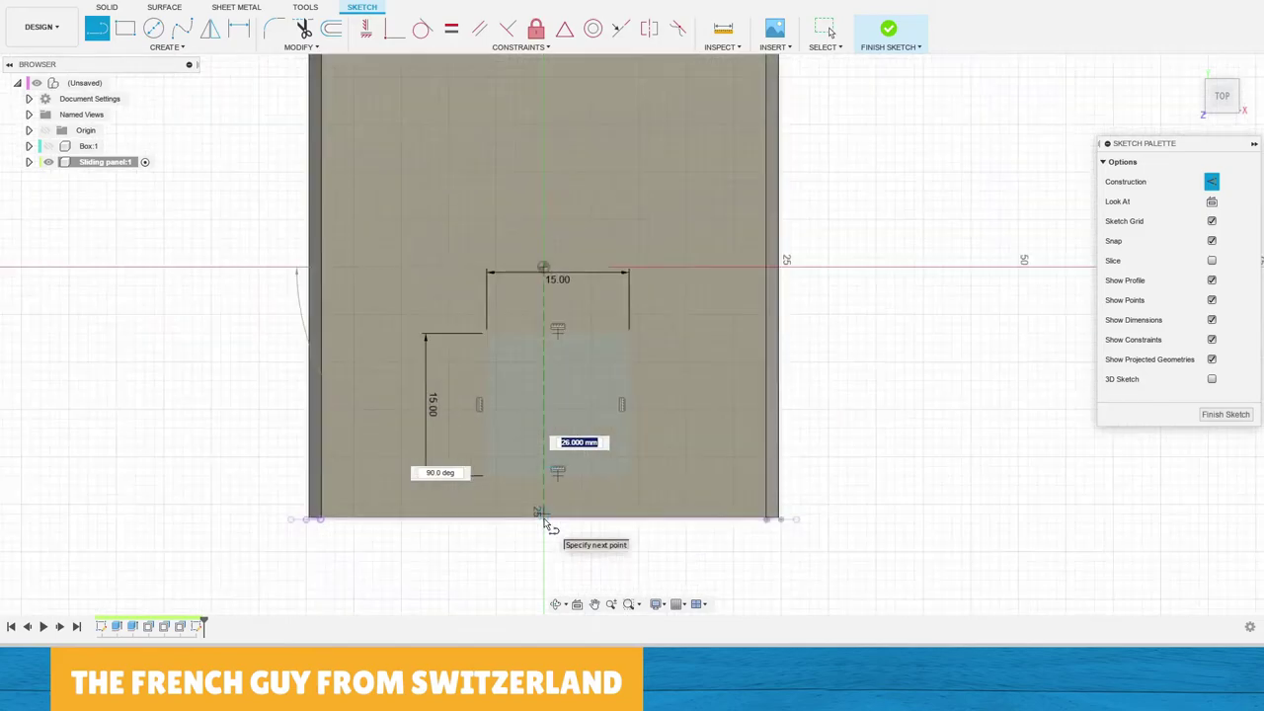
{"action": "scroll", "coordinate": [544, 525], "scroll_direction": "up", "scroll_amount": 2}
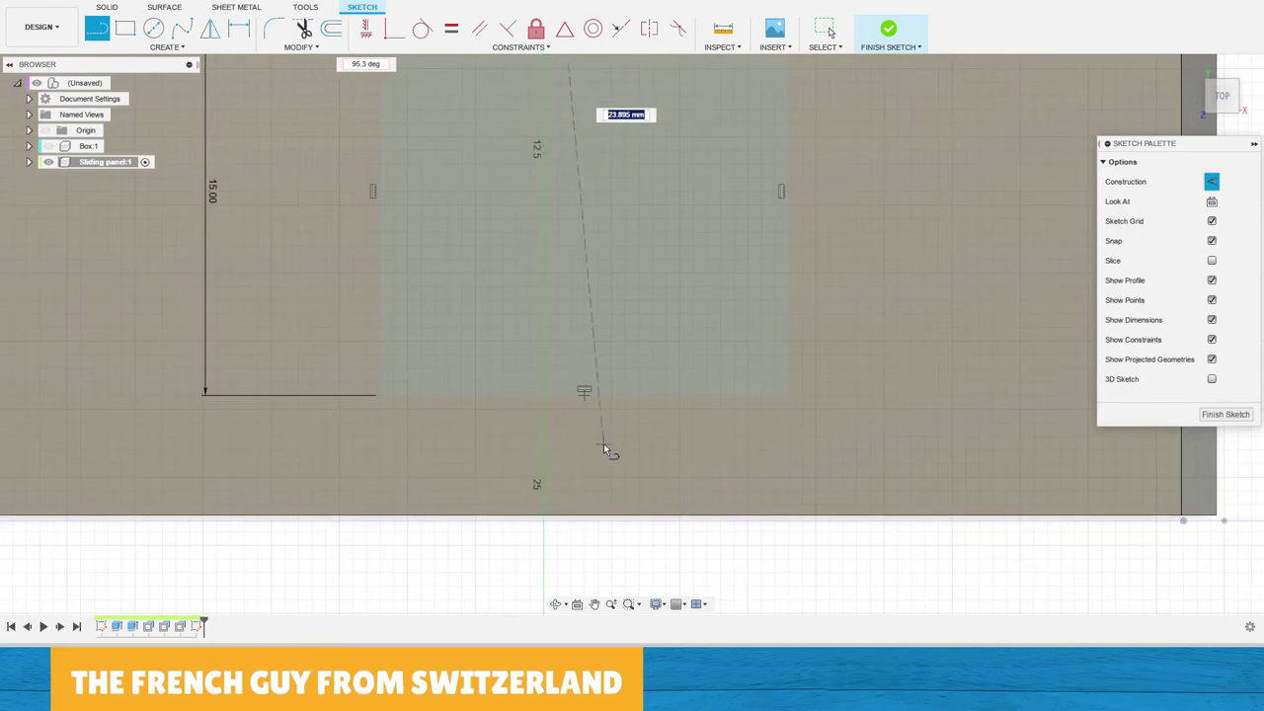
{"action": "key", "text": "Escape"}
Project the panel's front edge into the sketch as linked construction geometry.
{"action": "scroll", "coordinate": [600, 425], "scroll_direction": "down", "scroll_amount": 1}
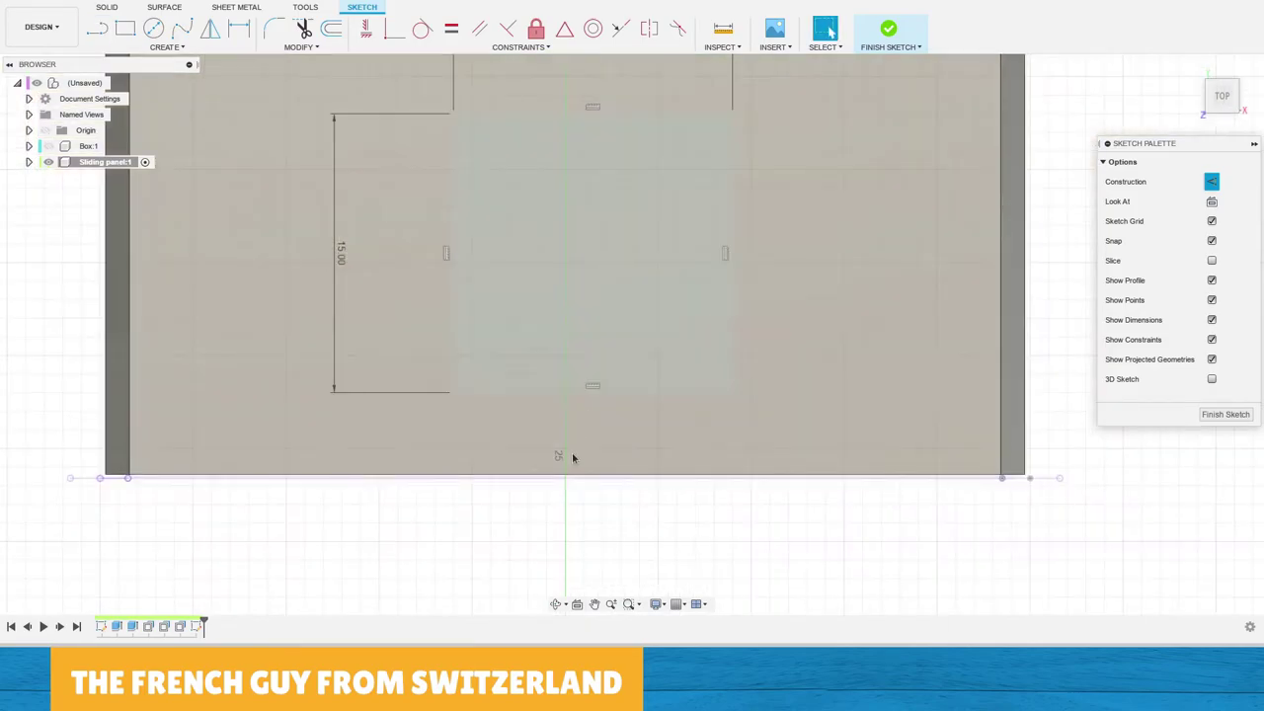
{"action": "scroll", "coordinate": [577, 471], "scroll_direction": "up", "scroll_amount": 1}
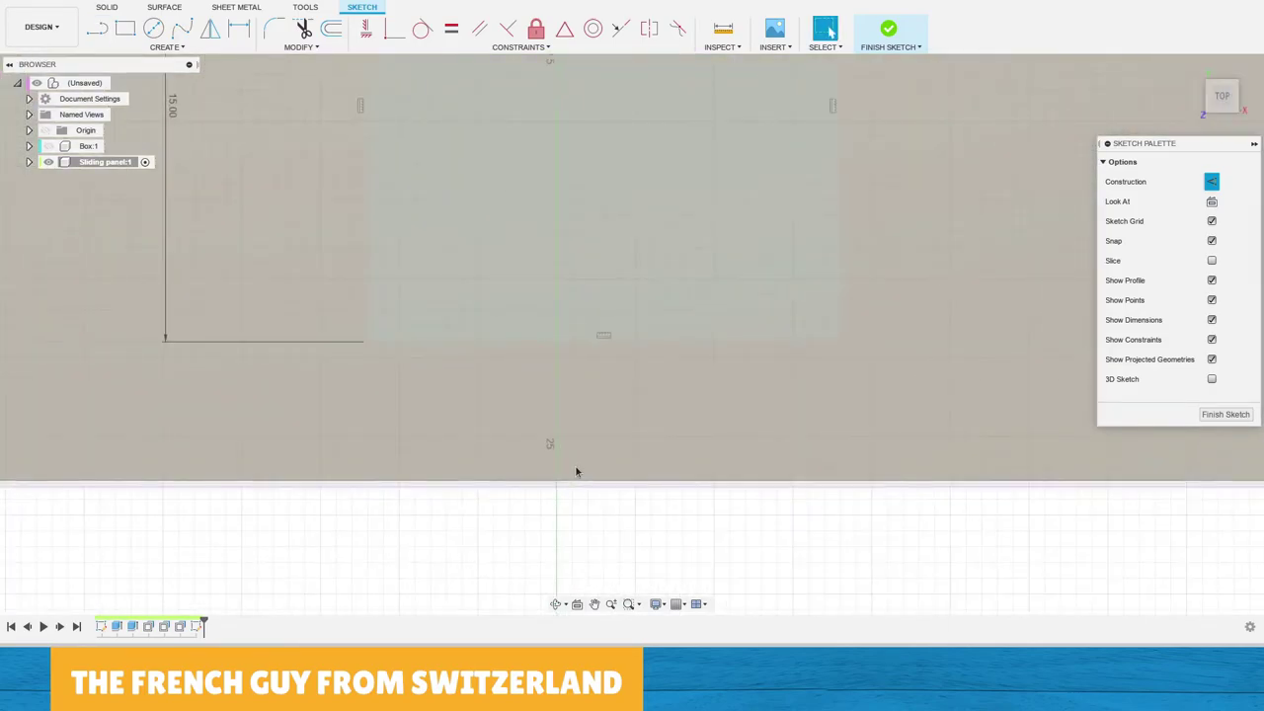
{"action": "key", "text": "p"}
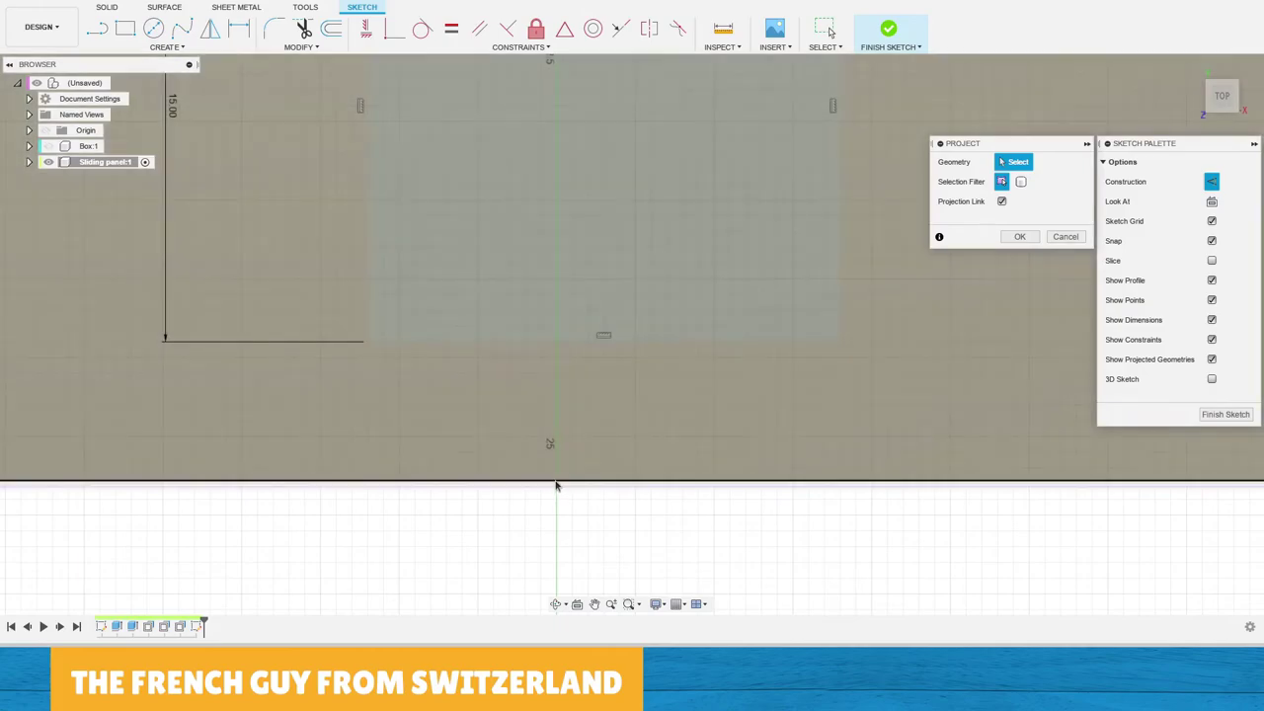
{"action": "left_click", "coordinate": [556, 485]}
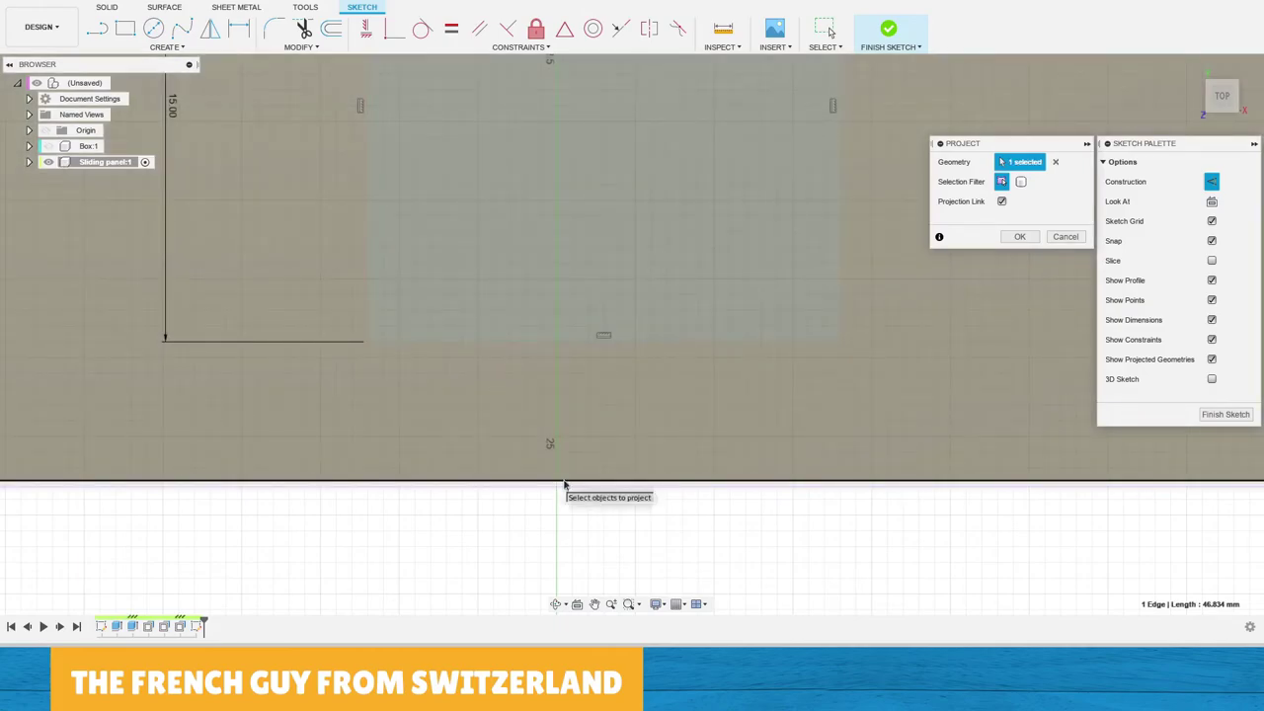
{"action": "scroll", "coordinate": [632, 367], "scroll_direction": "down", "scroll_amount": 2}
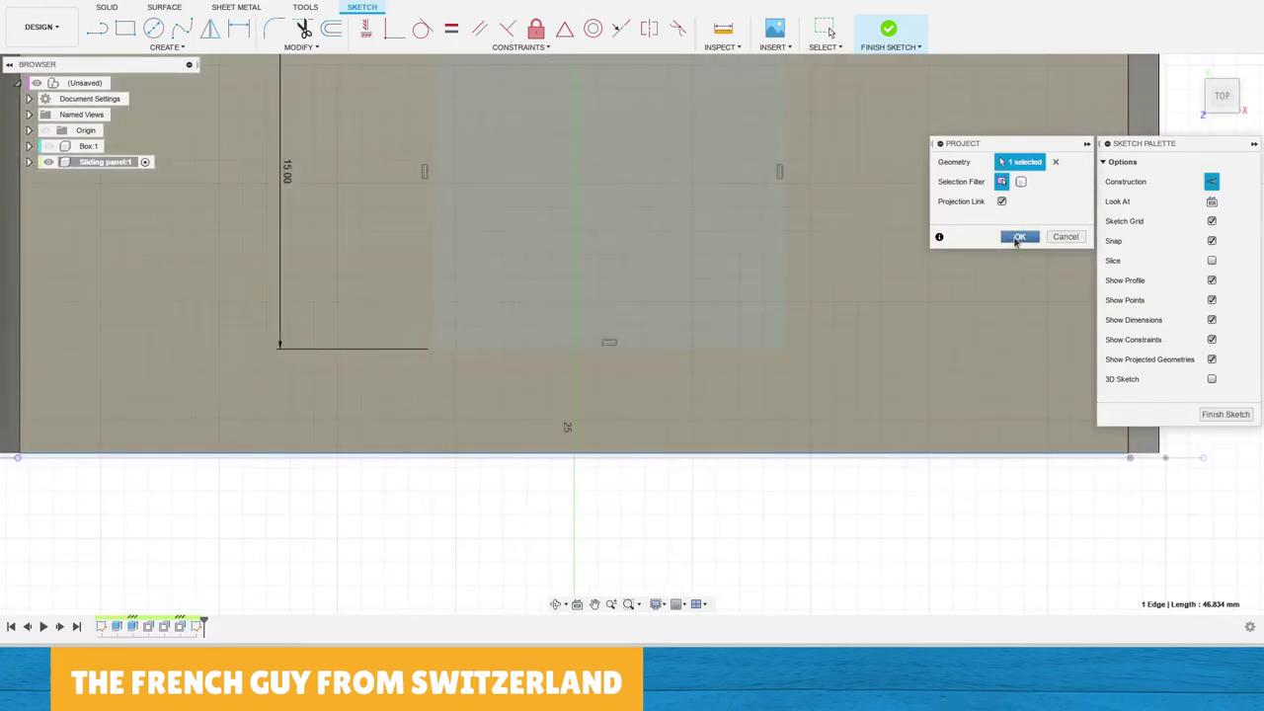
{"action": "left_click", "coordinate": [1019, 236]}
{"action": "scroll", "coordinate": [699, 313], "scroll_direction": "down", "scroll_amount": 2}
{"action": "middle_click_drag", "start_coordinate": [699, 313], "coordinate": [620, 425]}
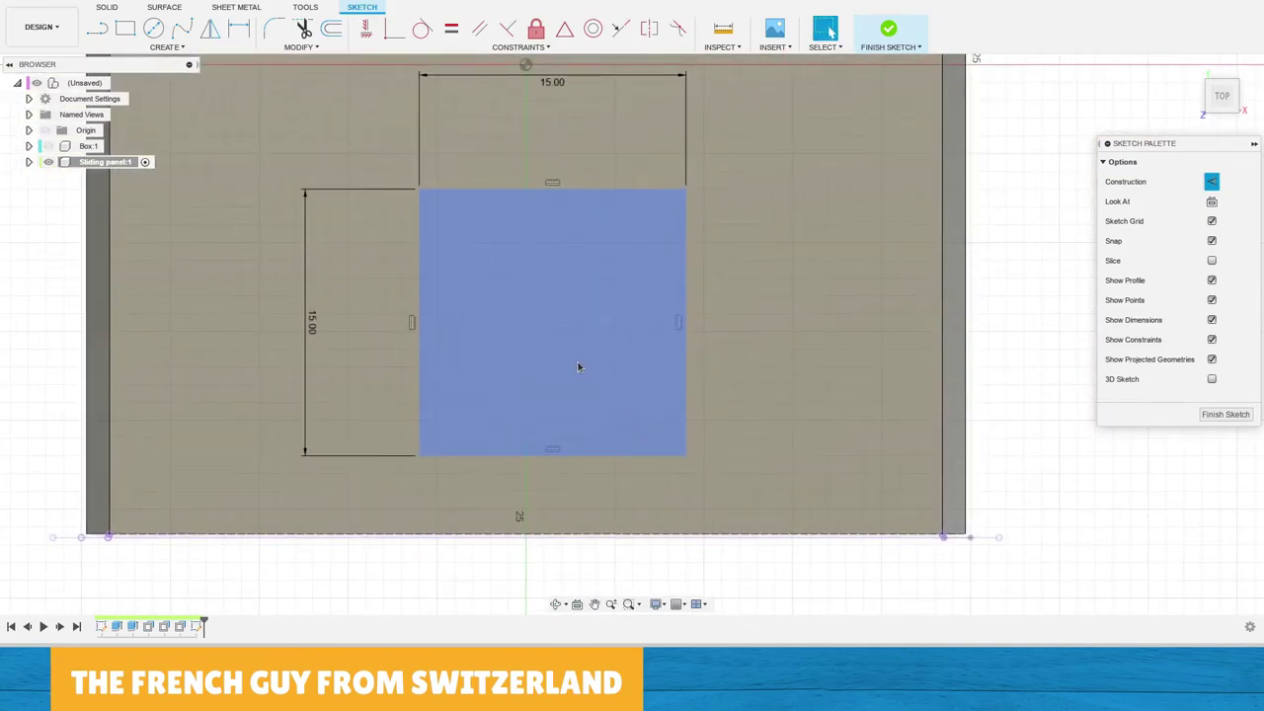
Draw a vertical construction line from the origin to the midpoint of the projected front edge.
{"action": "key", "text": "l"}
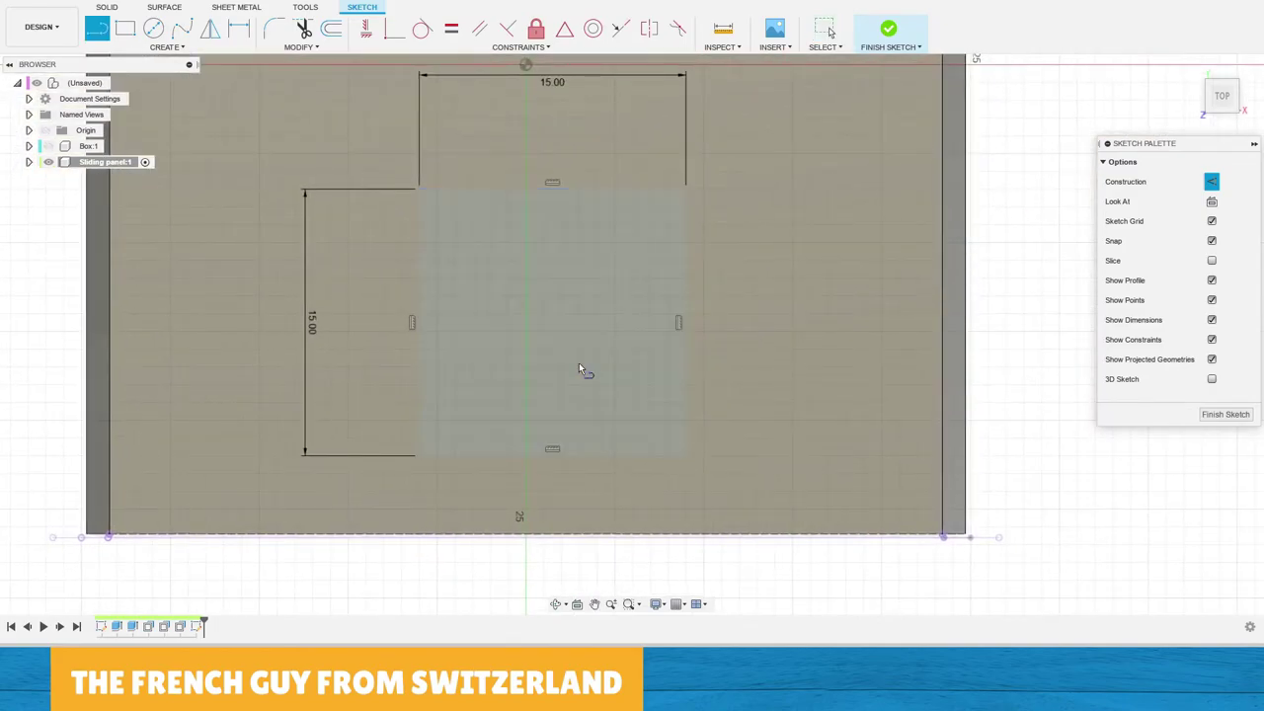
{"action": "left_click", "coordinate": [526, 66]}
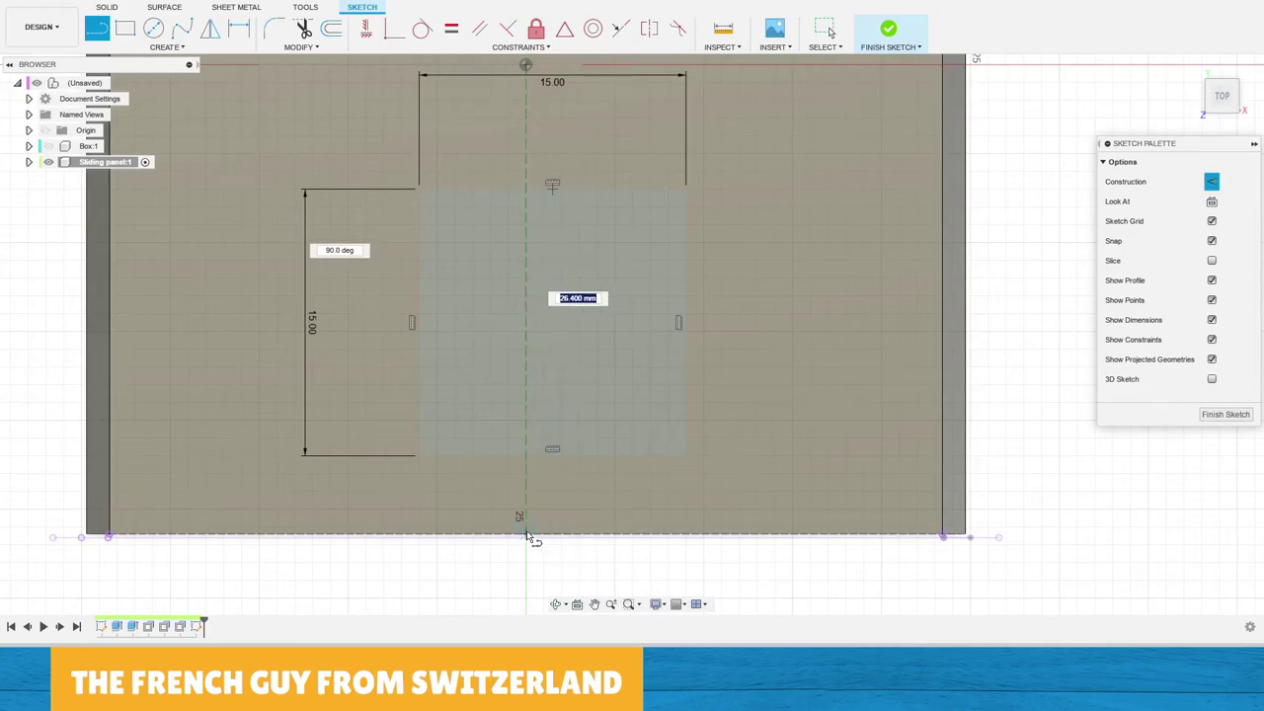
{"action": "scroll", "coordinate": [527, 536], "scroll_direction": "up", "scroll_amount": 5}
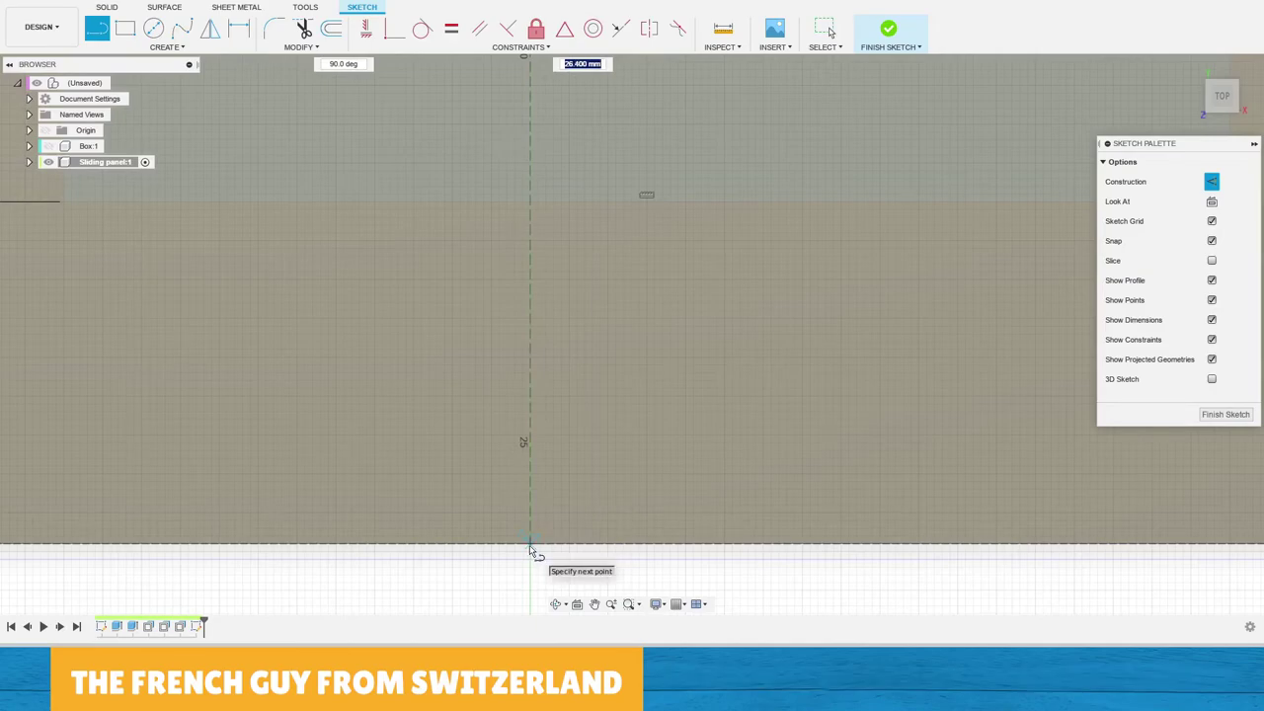
{"action": "double_click", "coordinate": [530, 546]}
{"action": "scroll", "coordinate": [613, 429], "scroll_direction": "down", "scroll_amount": 5}
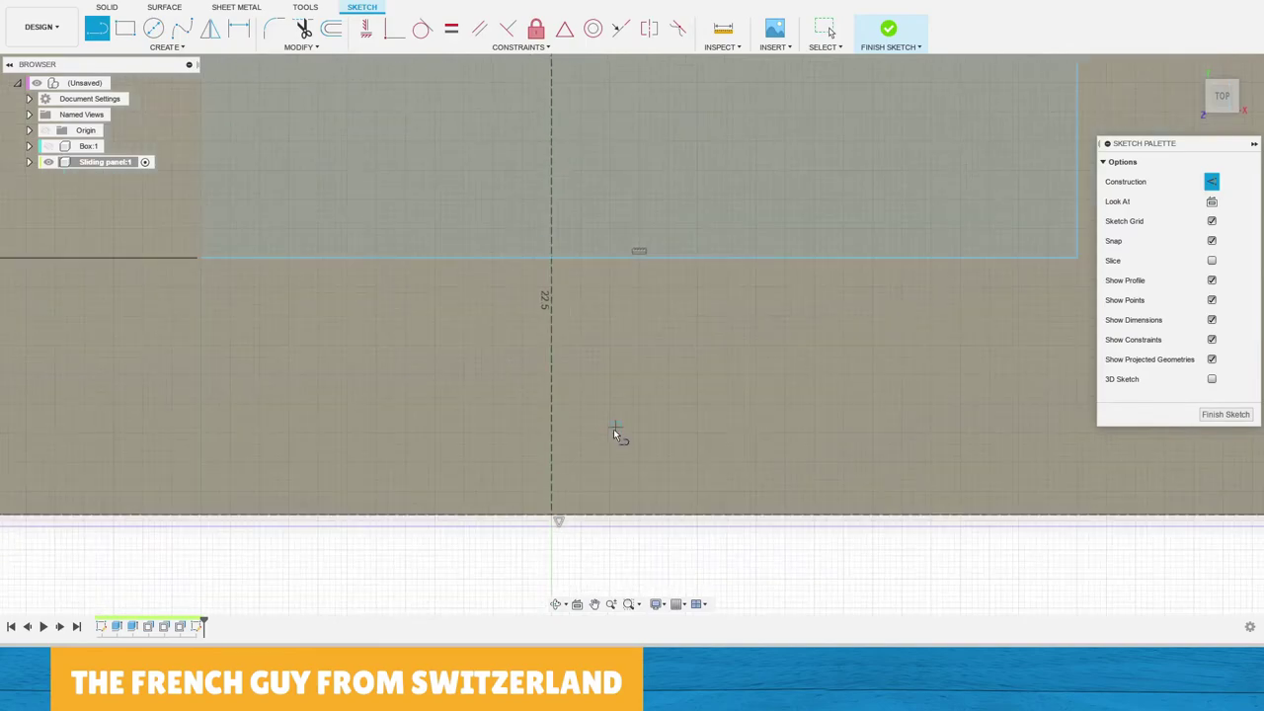
{"action": "scroll", "coordinate": [620, 434], "scroll_direction": "down", "scroll_amount": 4}
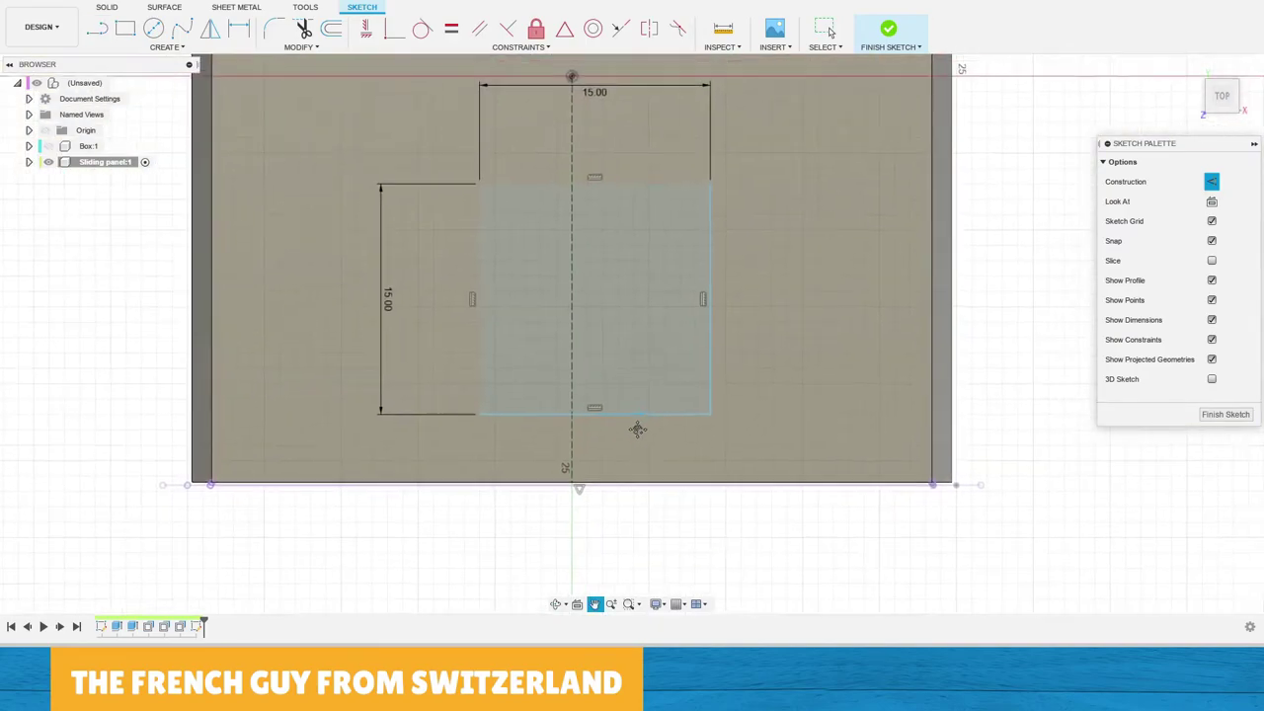
{"action": "left_click", "coordinate": [824, 29]}
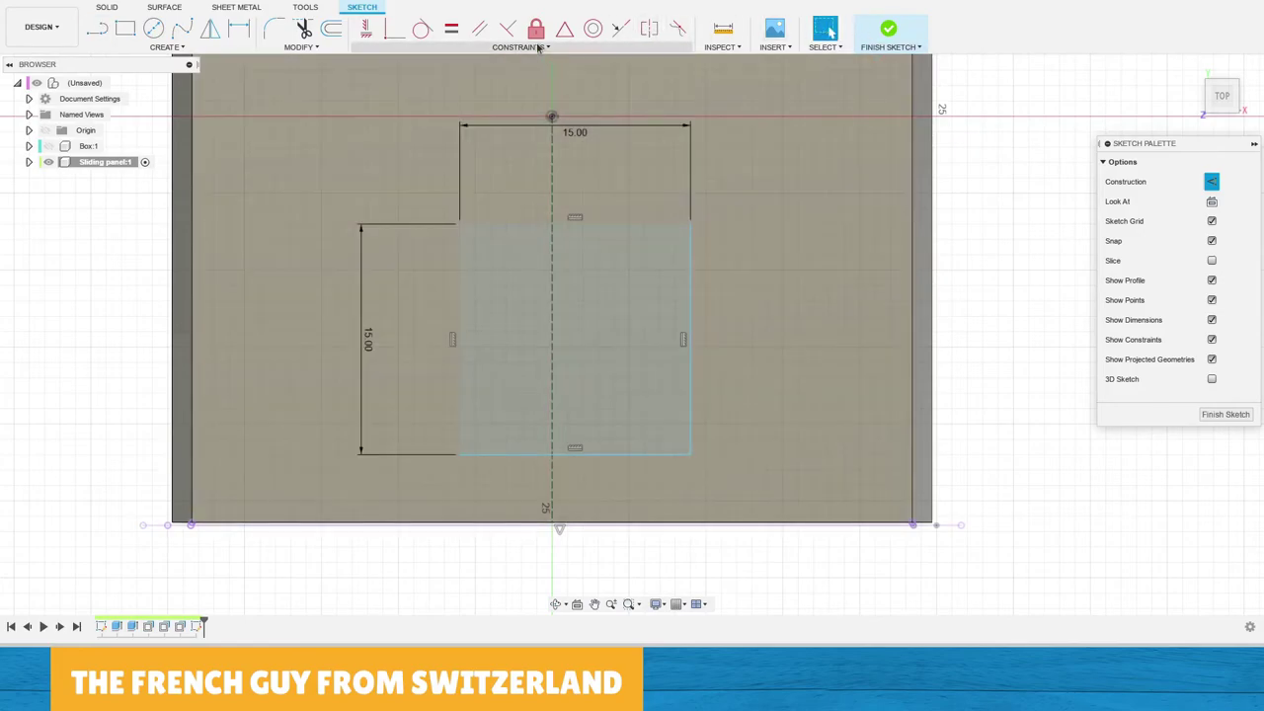
Make the square's two vertical sides symmetric about the vertical construction line.
{"action": "left_click", "coordinate": [518, 46]}
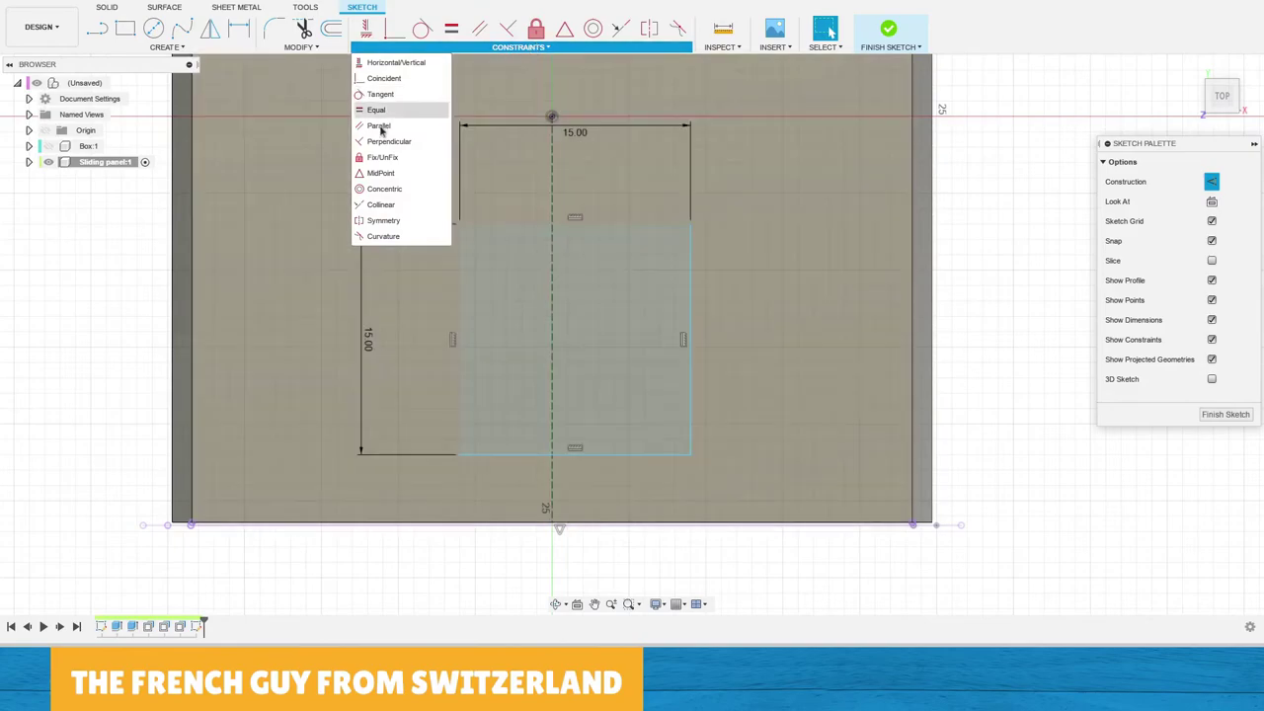
{"action": "left_click", "coordinate": [385, 221]}
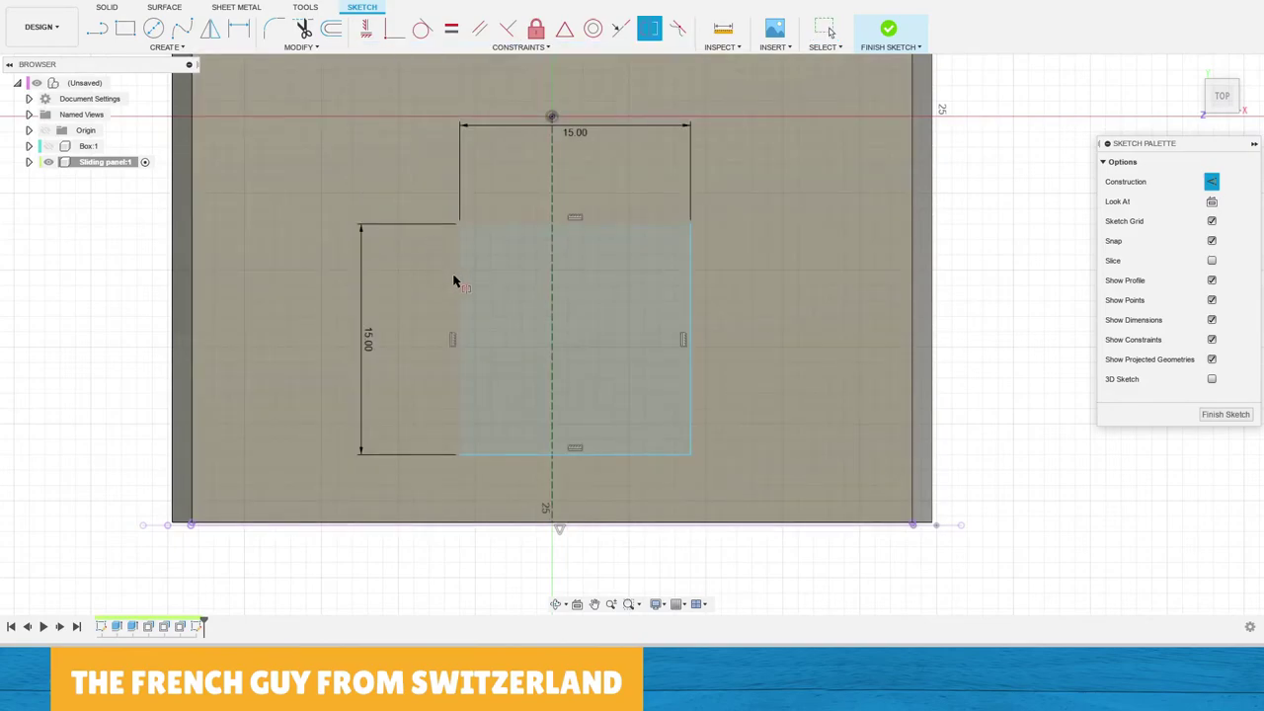
{"action": "left_click", "coordinate": [459, 286]}
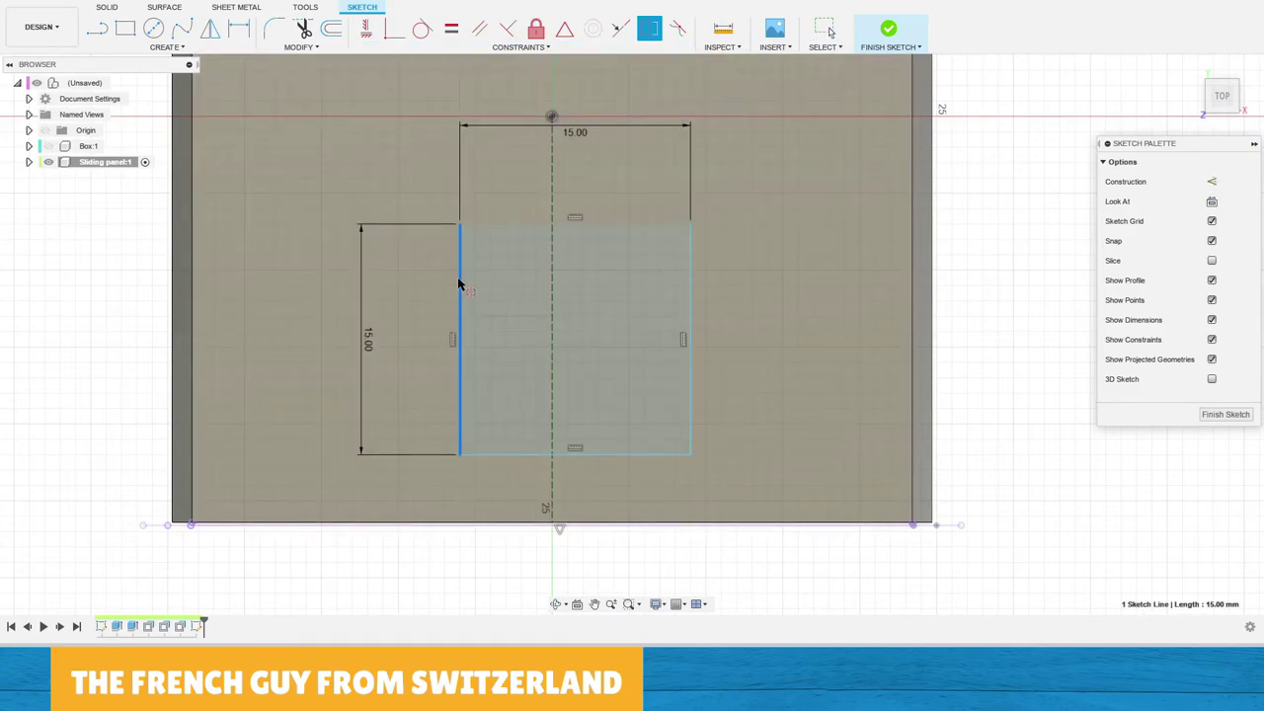
{"action": "left_click", "coordinate": [691, 267]}
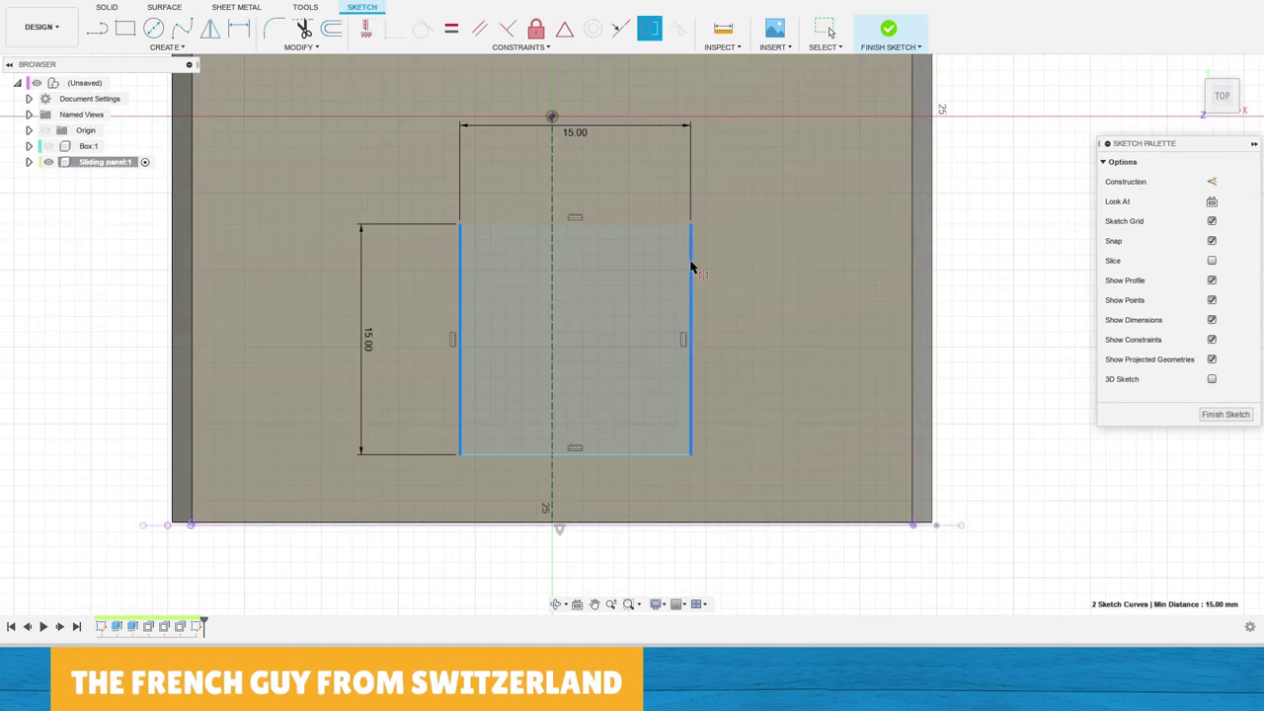
{"action": "left_click", "coordinate": [553, 180]}
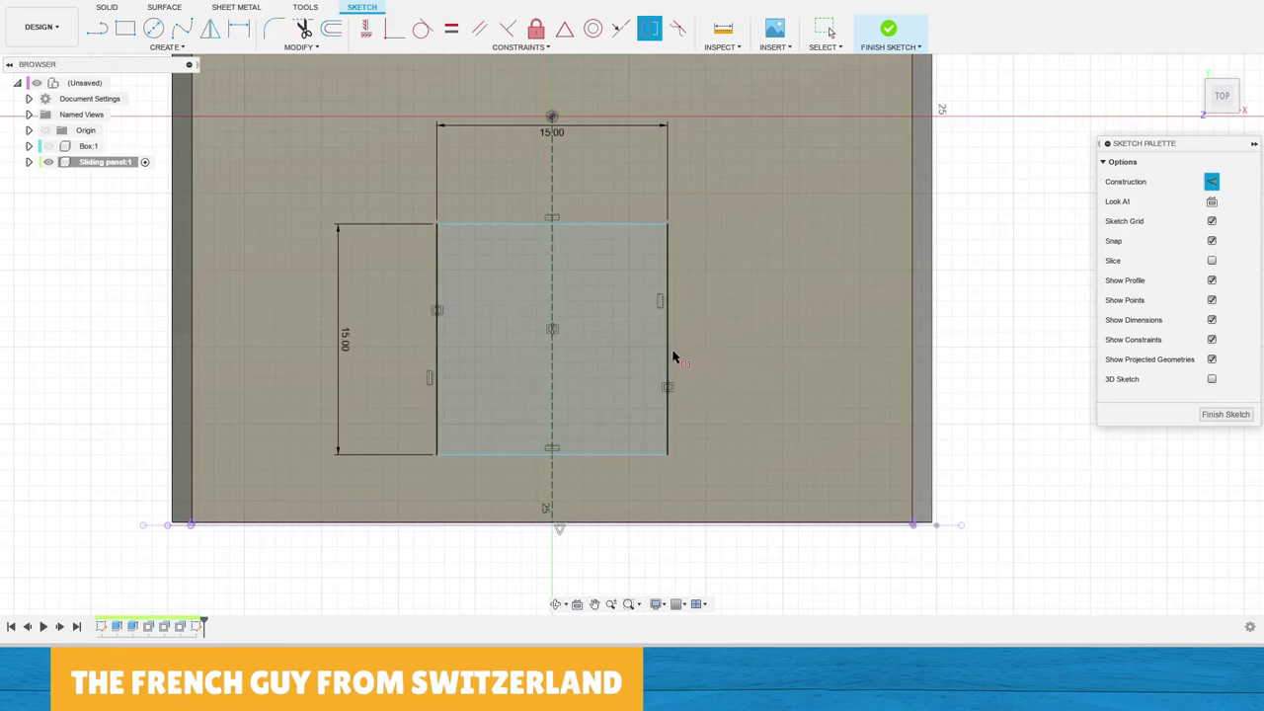
Draw a horizontal construction line from the vertical centre line's midpoint out past the square's side.
{"action": "key", "text": "l"}
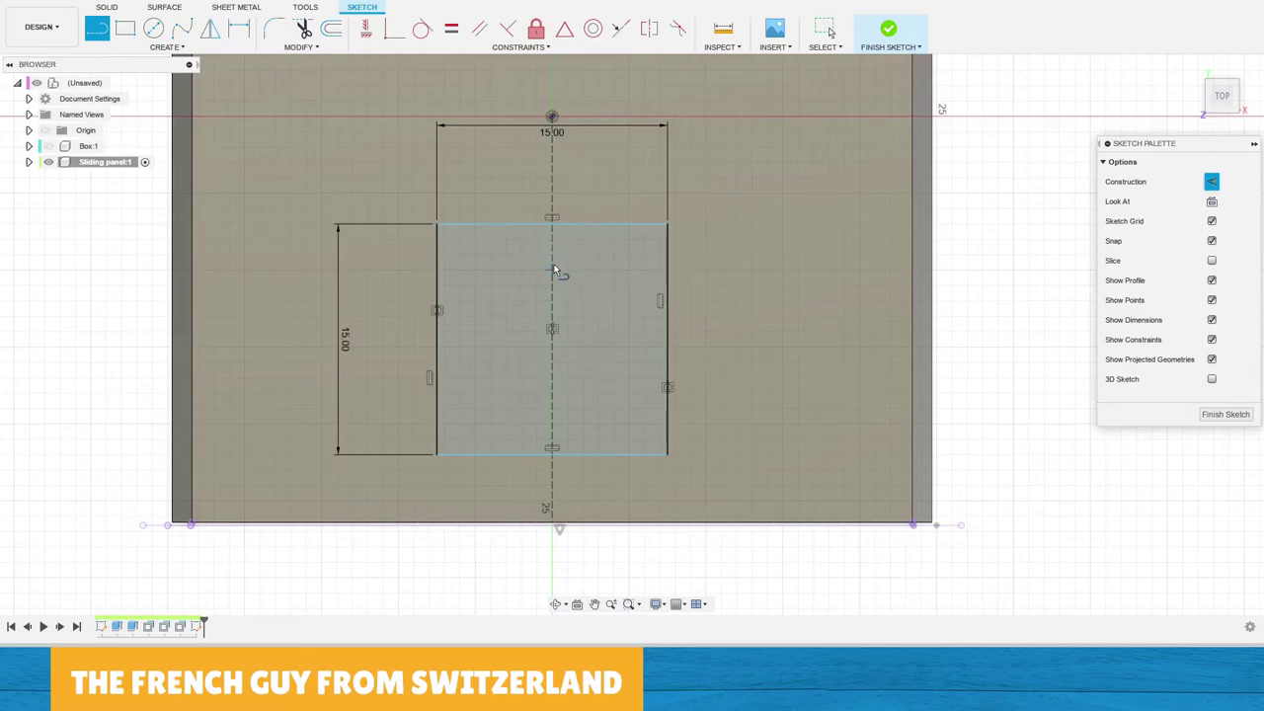
{"action": "scroll", "coordinate": [543, 286], "scroll_direction": "up", "scroll_amount": 5}
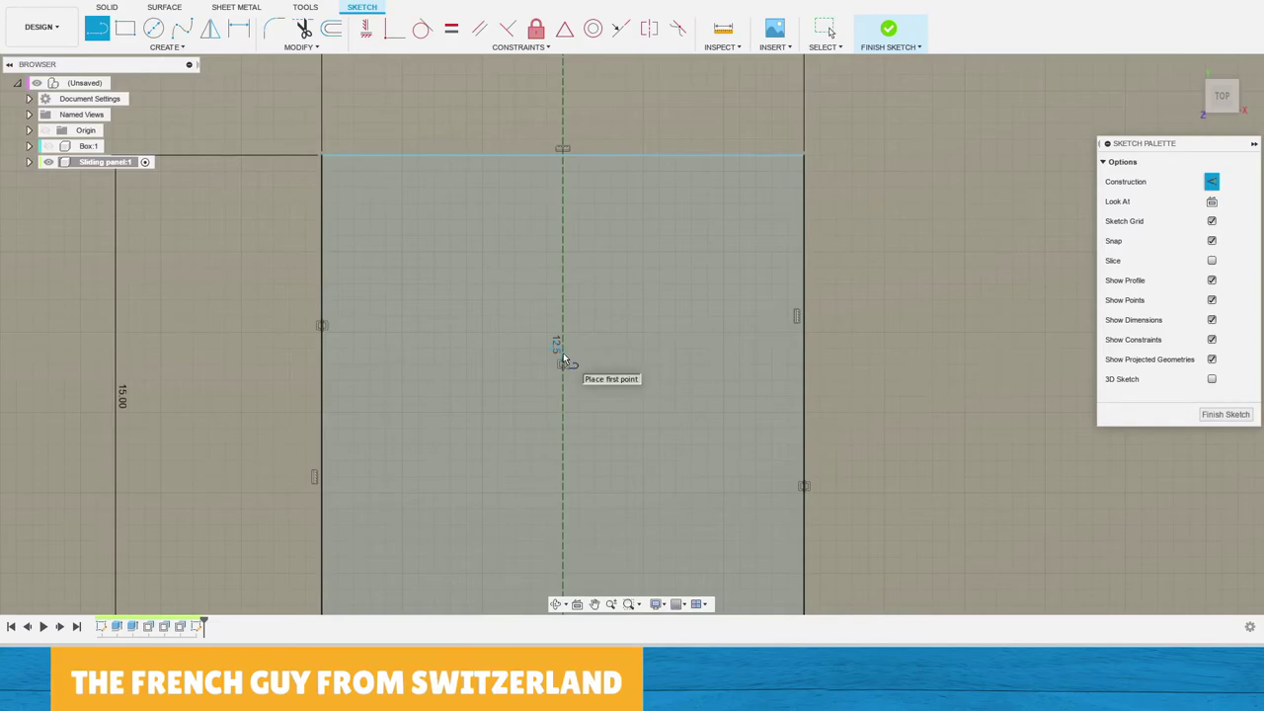
{"action": "scroll", "coordinate": [563, 353], "scroll_direction": "up", "scroll_amount": 5}
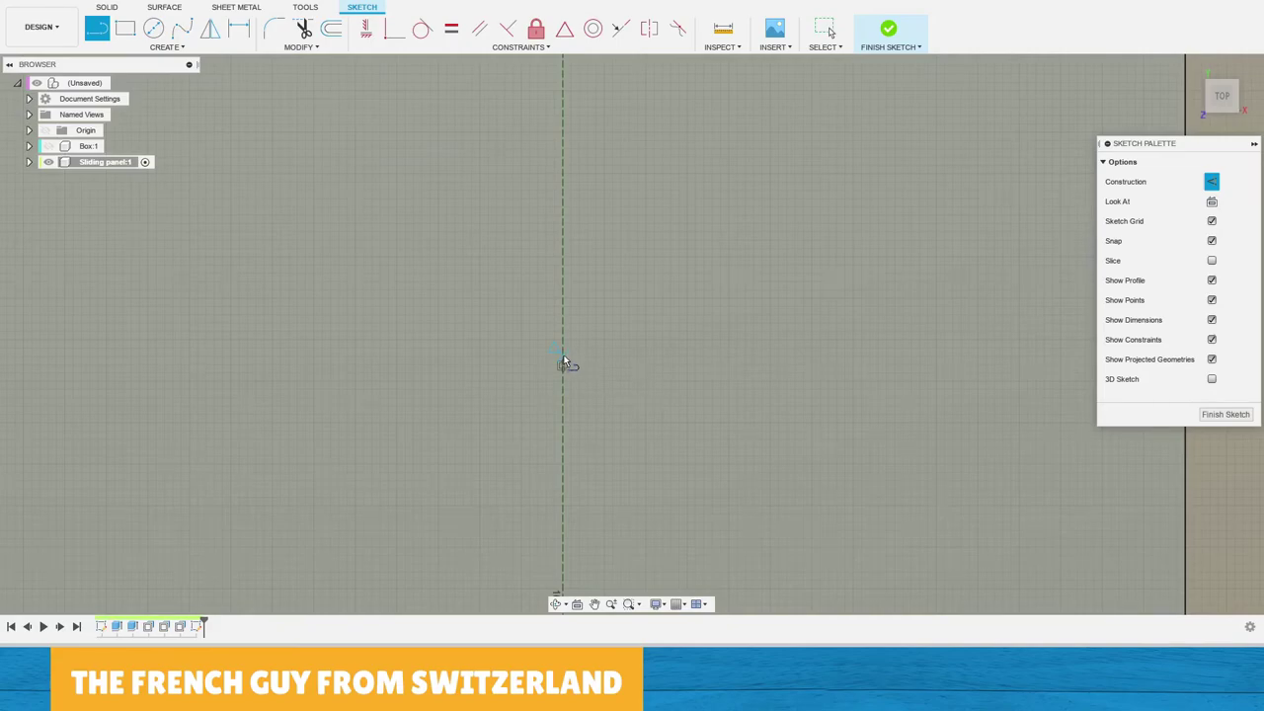
{"action": "scroll", "coordinate": [563, 362], "scroll_direction": "down", "scroll_amount": 5}
{"action": "left_click", "coordinate": [559, 359]}
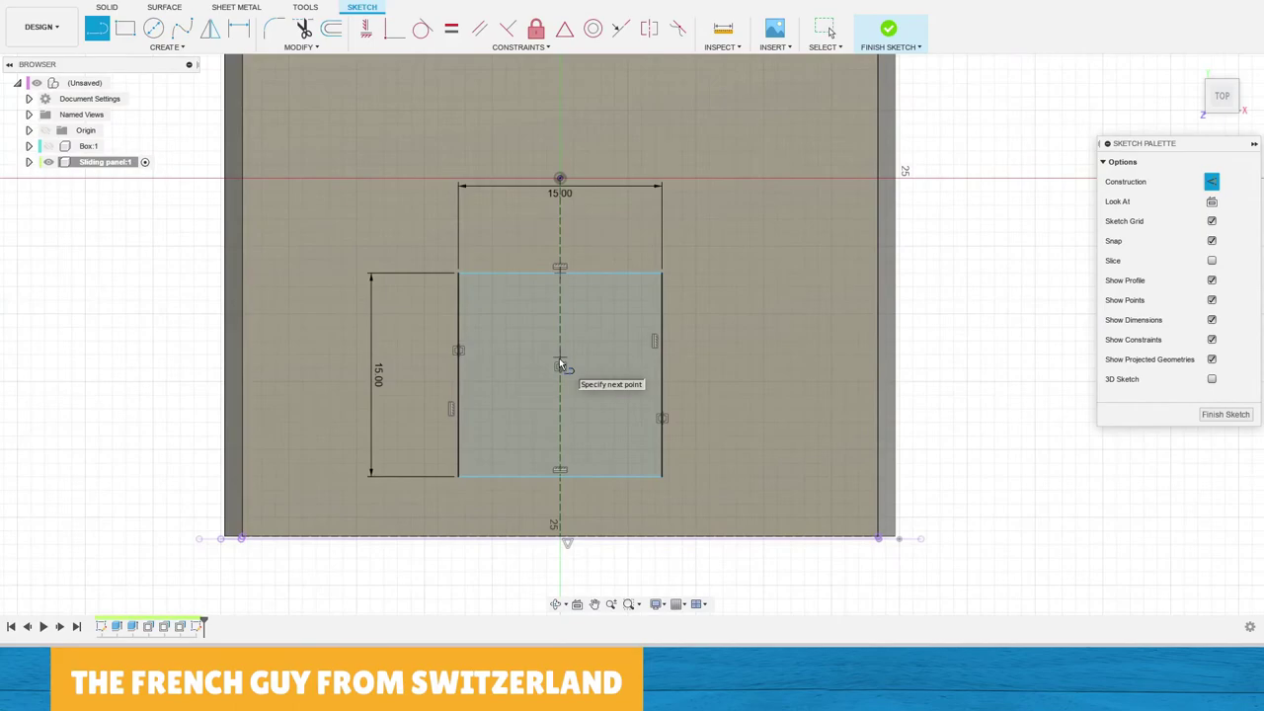
{"action": "left_click", "coordinate": [818, 358]}
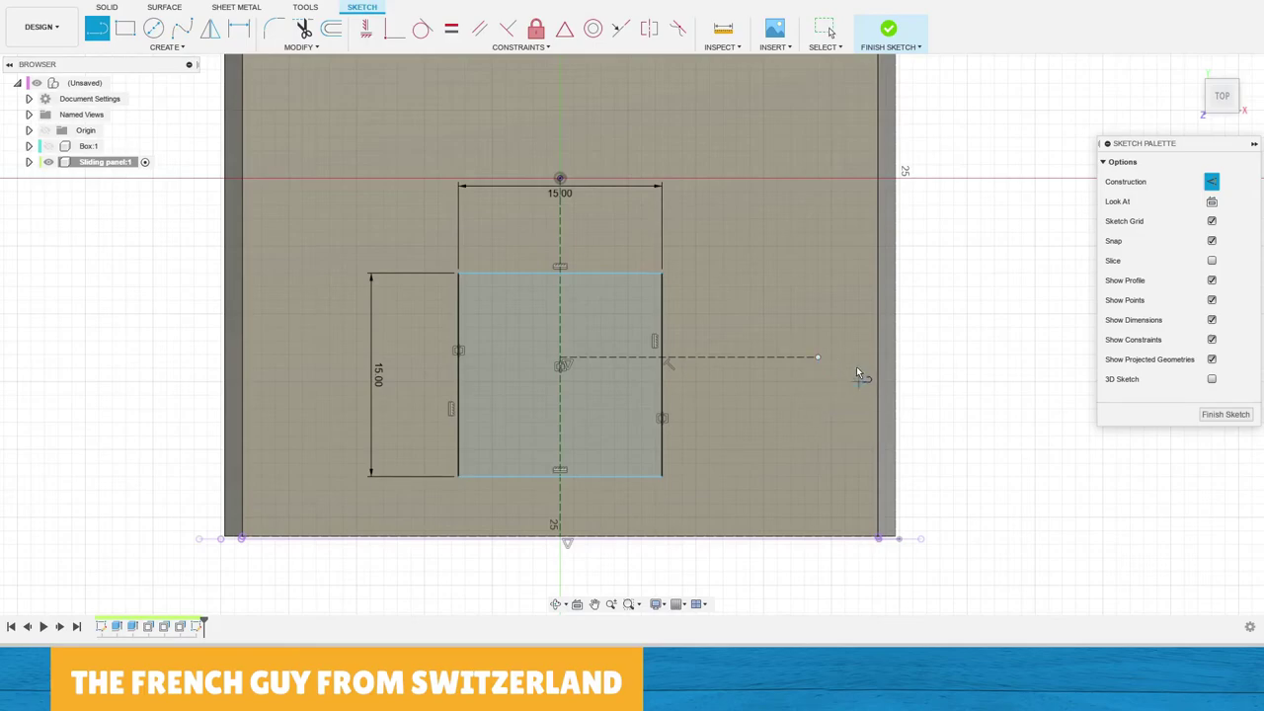
Make the square's two horizontal sides symmetric about the horizontal construction line.
{"action": "left_click", "coordinate": [649, 29]}
{"action": "left_click", "coordinate": [601, 274]}
{"action": "left_click", "coordinate": [618, 478]}
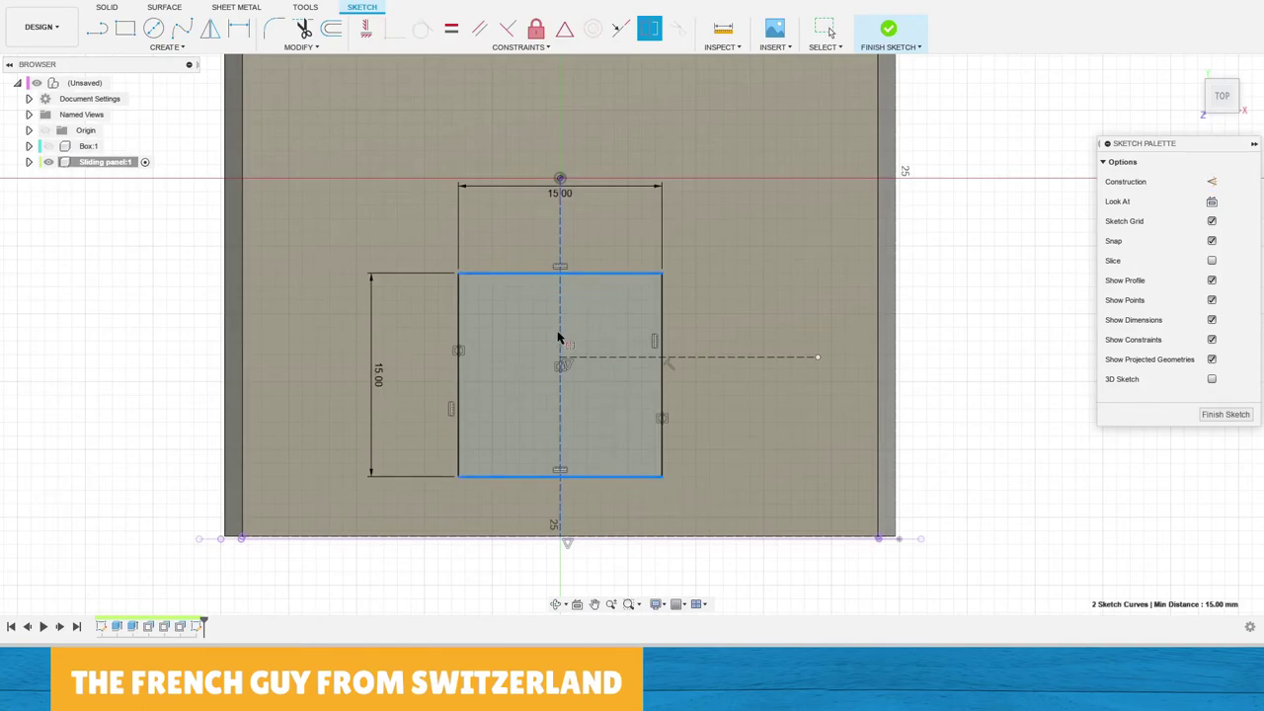
{"action": "left_click", "coordinate": [706, 358]}
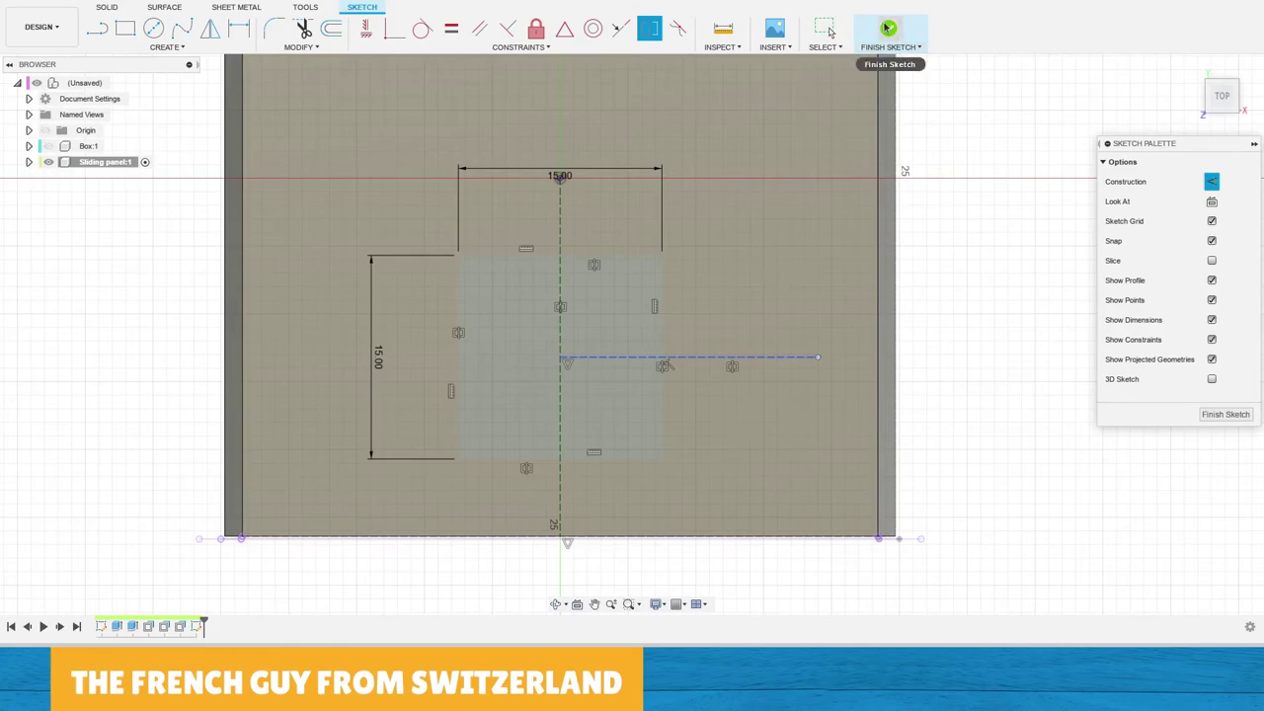
Finish the sketch and set up a revolve cut of the 15 mm square about its edge farthest from the panel's front.
{"action": "left_click", "coordinate": [981, 280]}
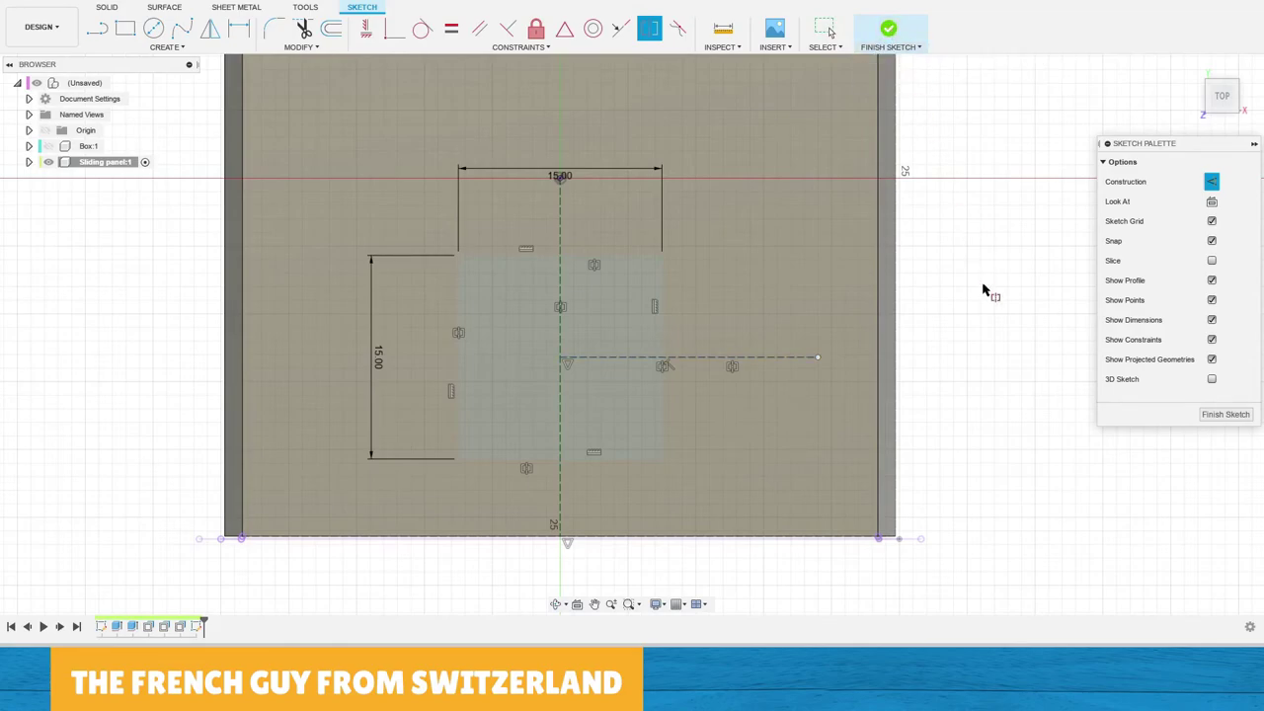
{"action": "left_click", "coordinate": [888, 30]}
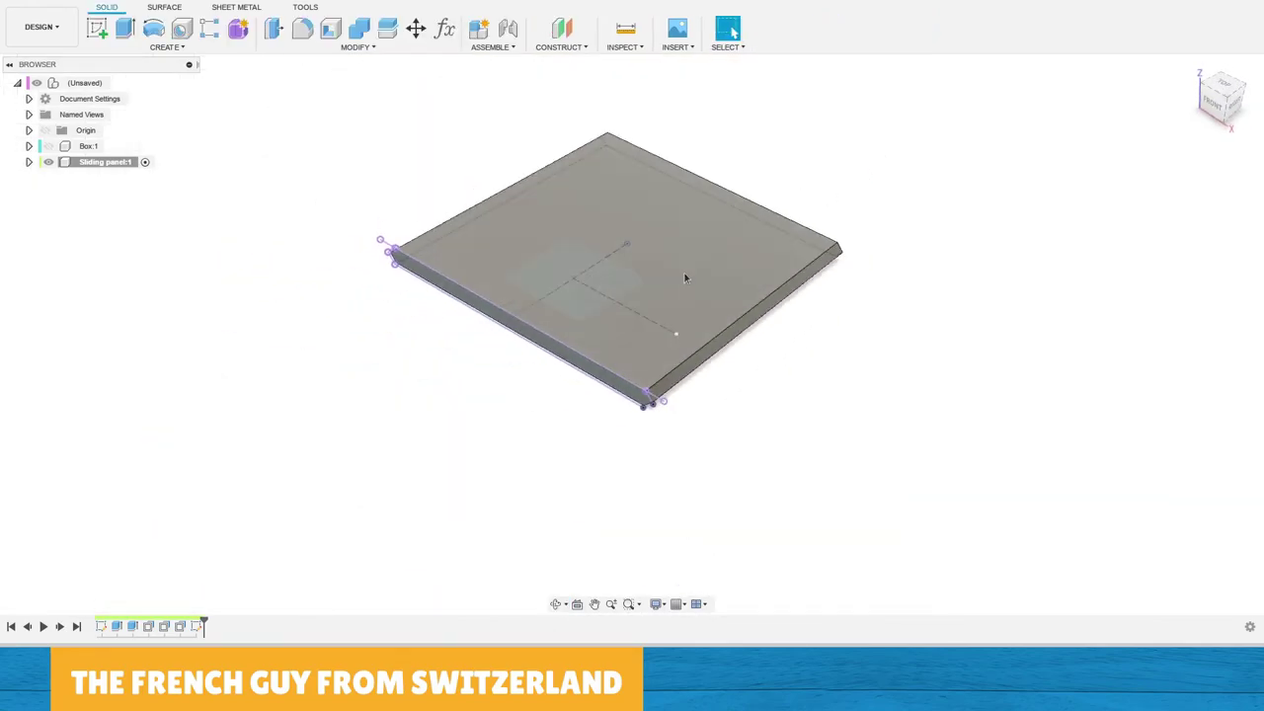
{"action": "left_click", "coordinate": [551, 275]}
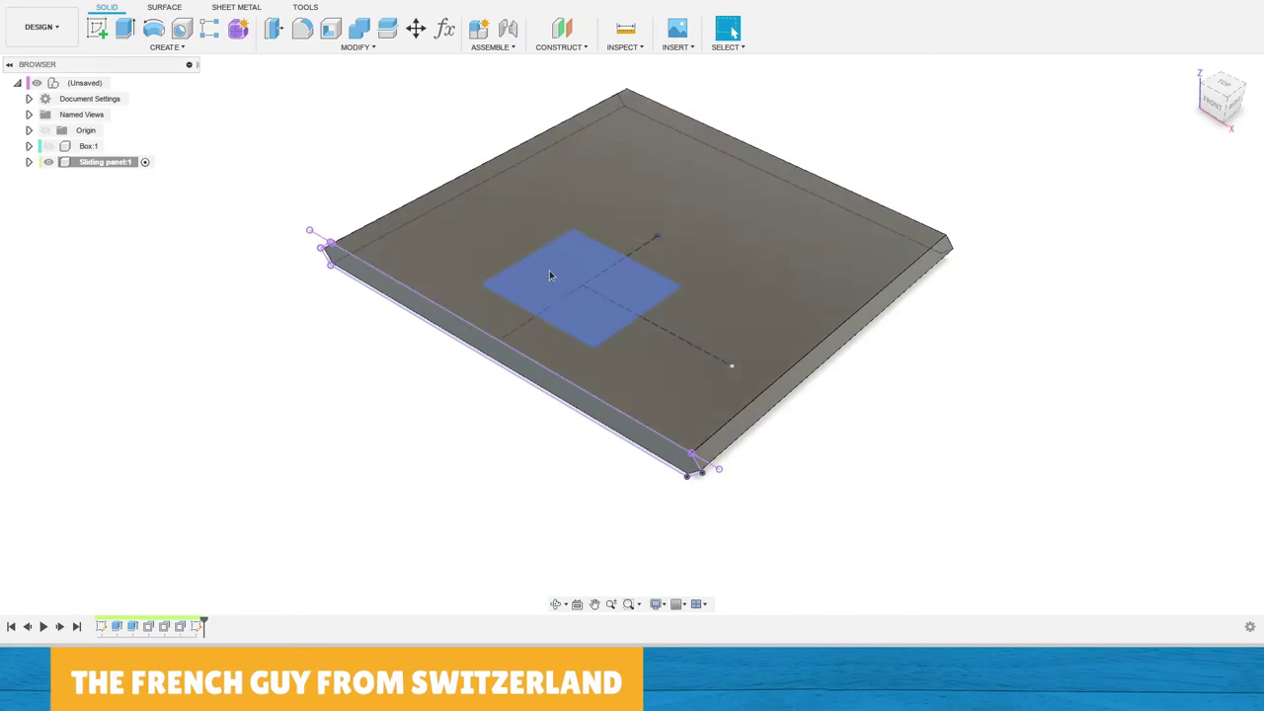
{"action": "left_click", "coordinate": [551, 273]}
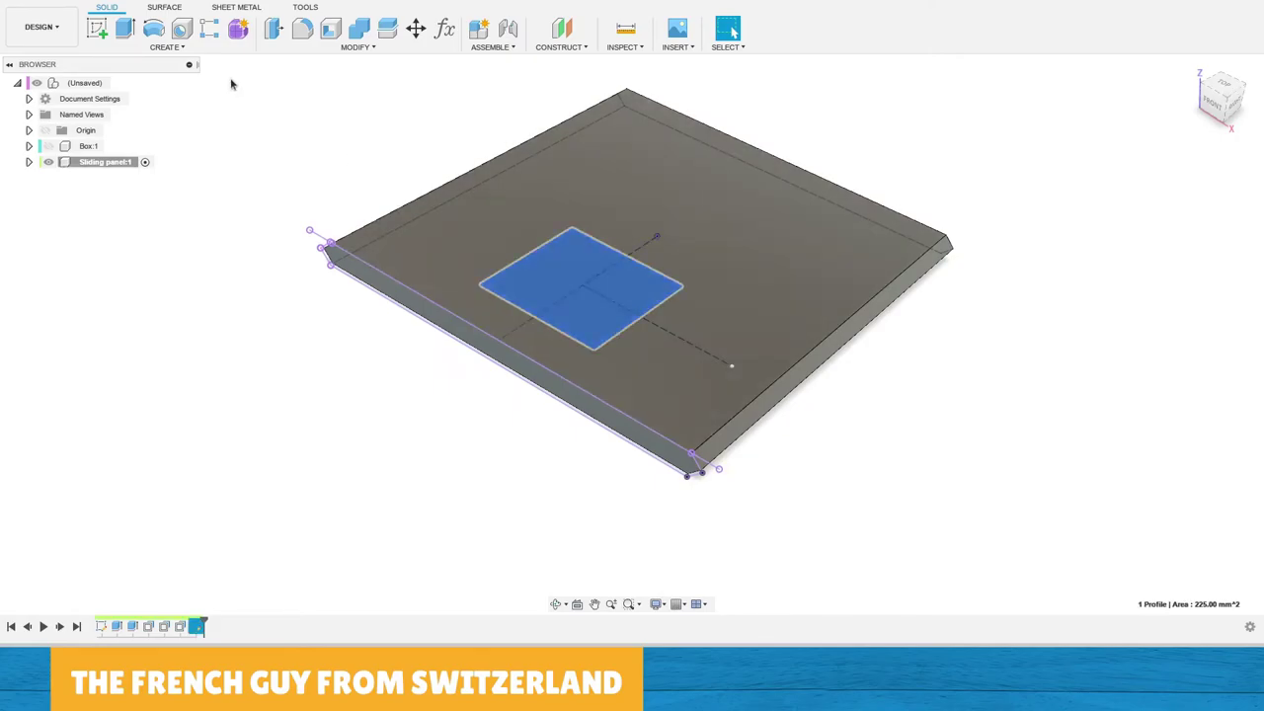
{"action": "left_click", "coordinate": [188, 48]}
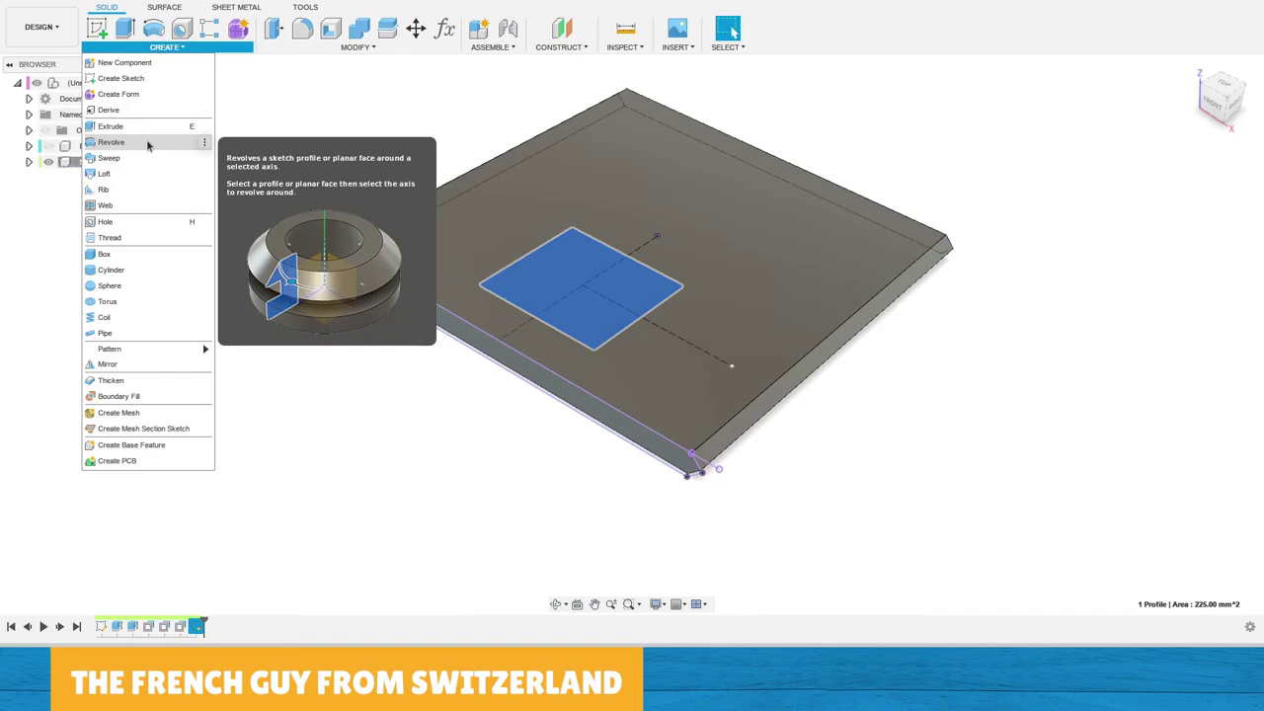
{"action": "left_click", "coordinate": [152, 139]}
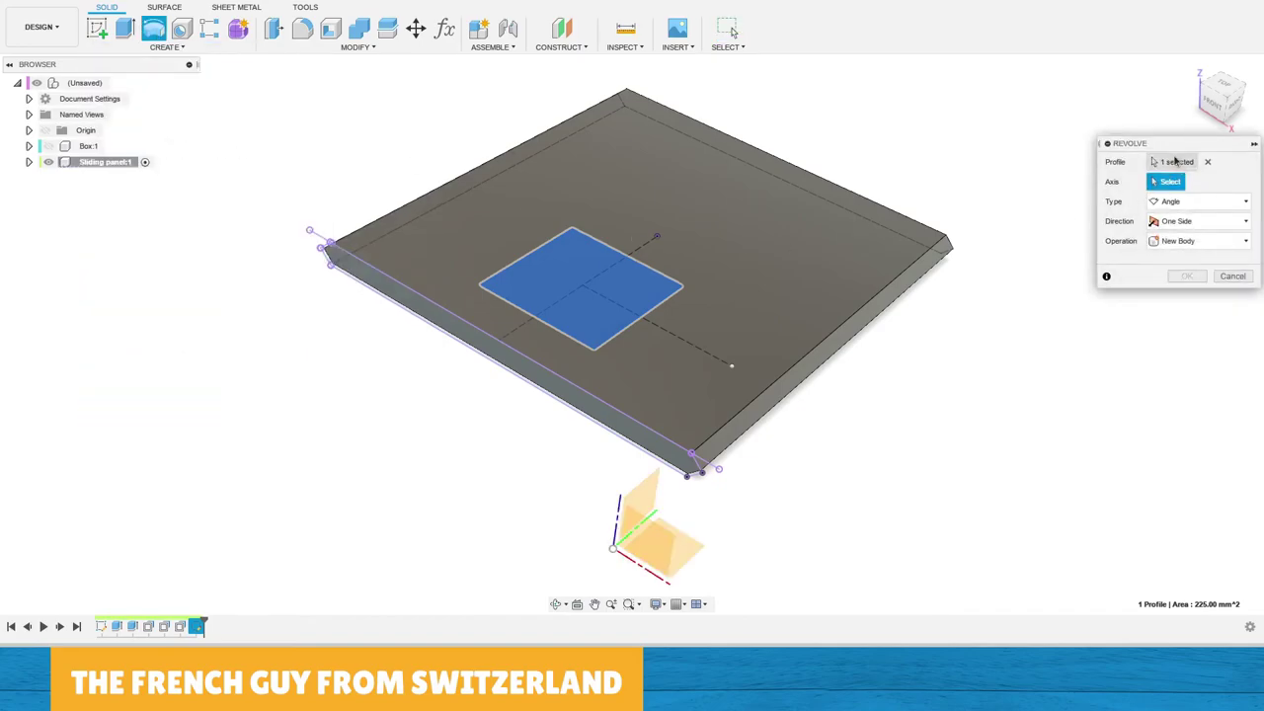
{"action": "left_click", "coordinate": [641, 266]}
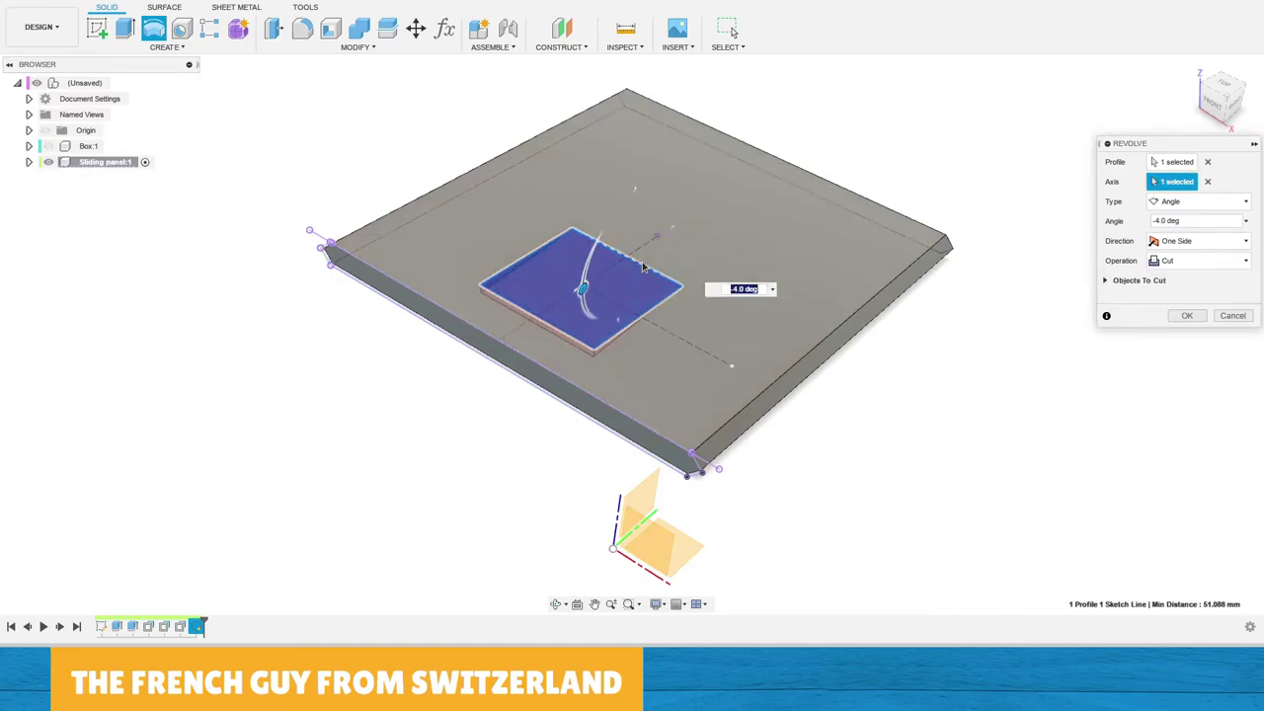
Try a revolve angle of 360 degrees for the square cut.
{"action": "left_click", "coordinate": [772, 289]}
{"action": "left_click", "coordinate": [735, 288]}
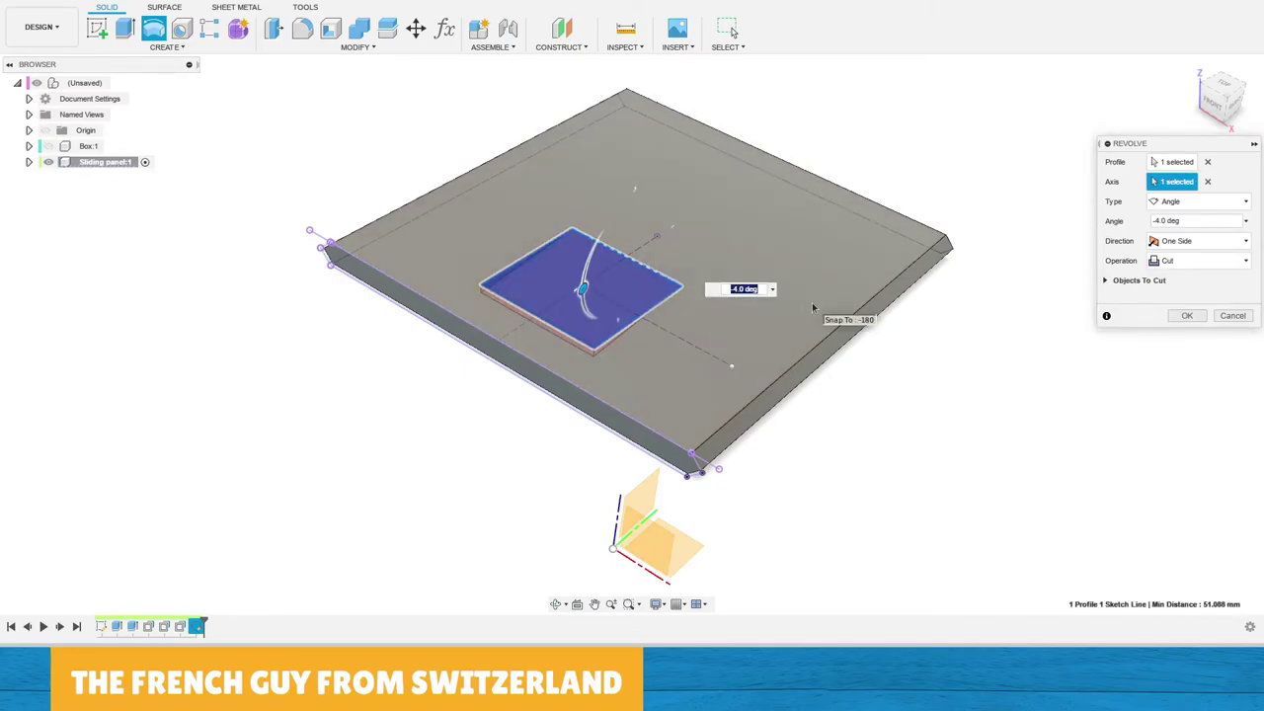
{"action": "type", "text": "360"}
{"action": "key", "text": "Return"}
{"action": "scroll", "coordinate": [562, 319], "scroll_direction": "down", "scroll_amount": 1}
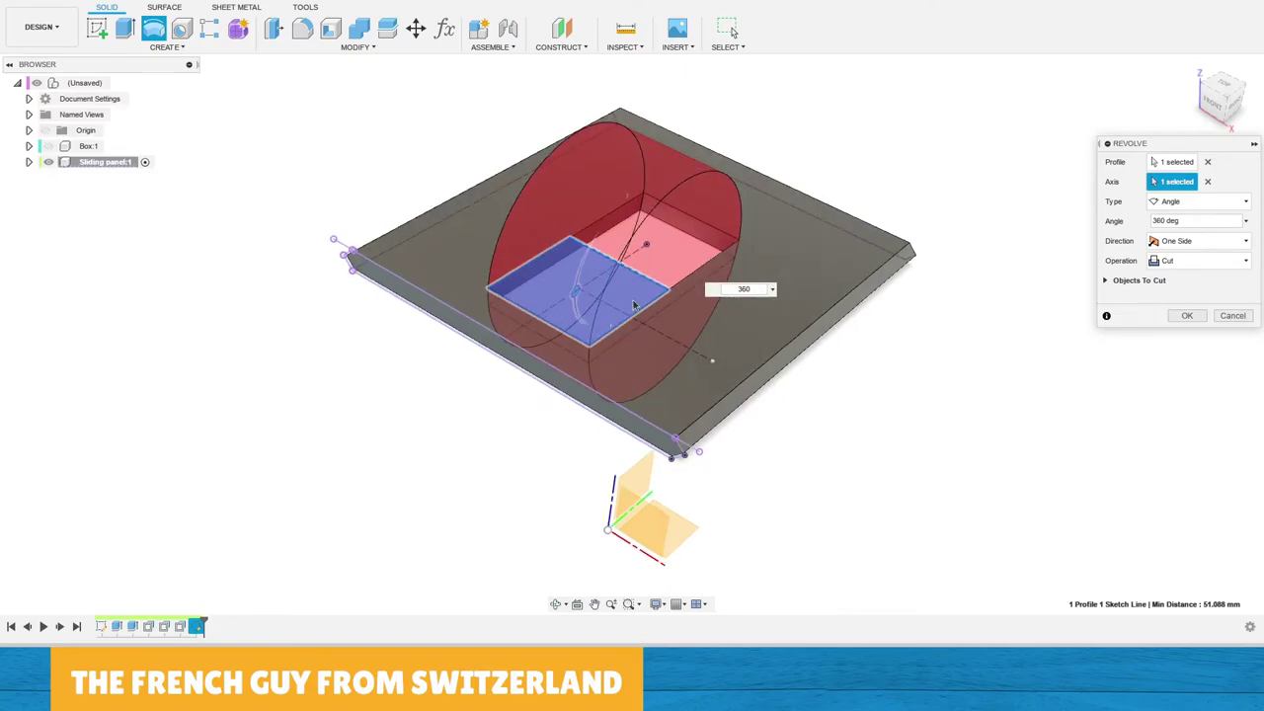
{"action": "scroll", "coordinate": [681, 252], "scroll_direction": "up", "scroll_amount": 3}
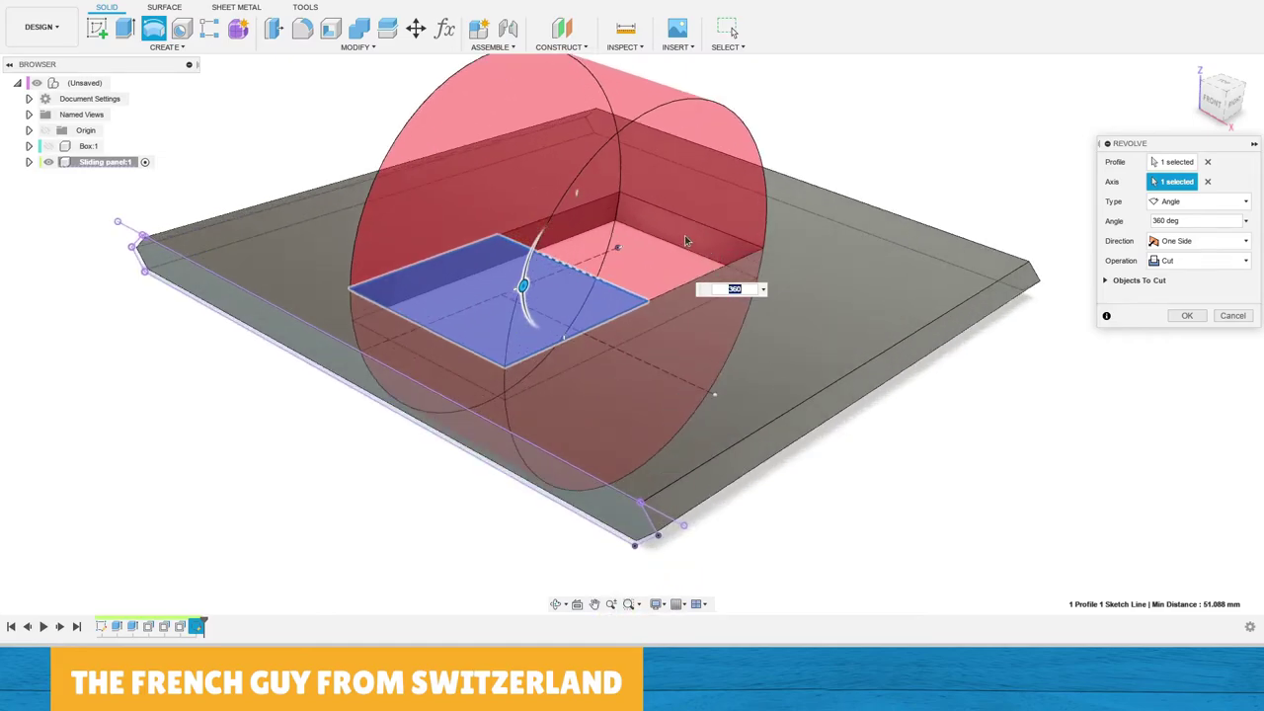
Set the revolve angle to -4 degrees and cut the sloped square recess into the sliding panel.
{"action": "double_click", "coordinate": [1166, 221]}
{"action": "type", "text": "-4"}
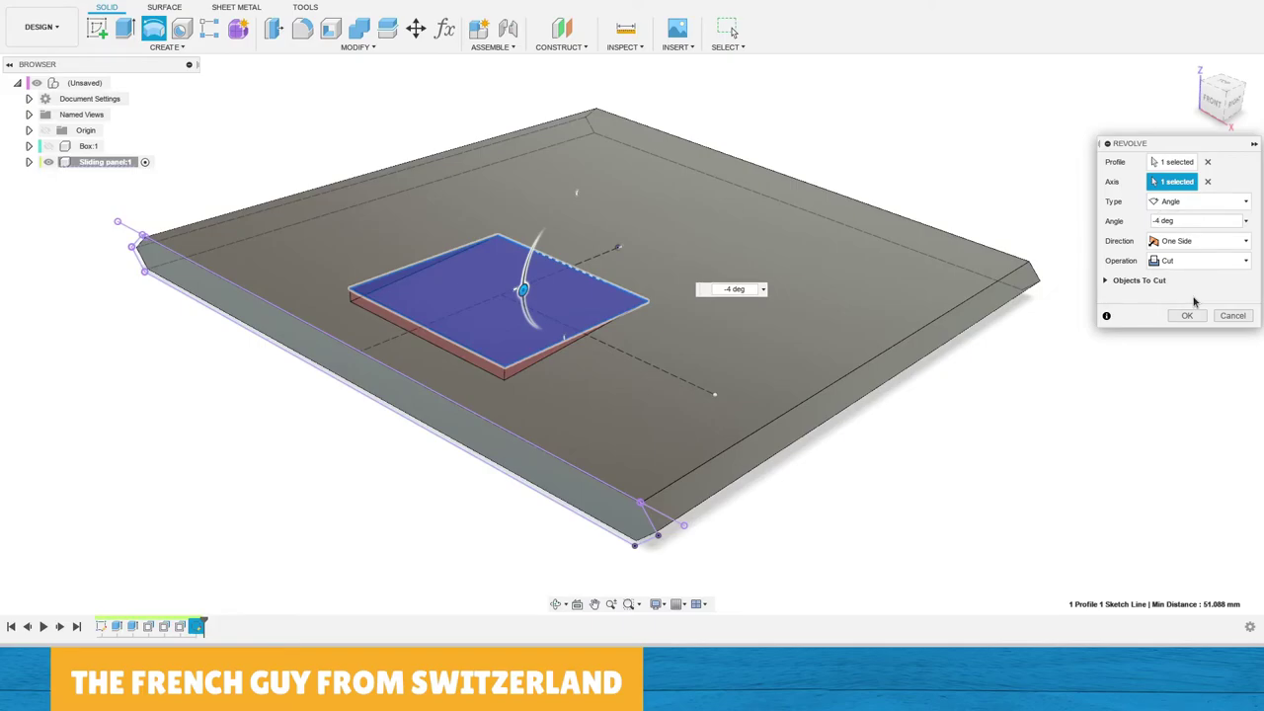
{"action": "left_click", "coordinate": [1187, 315]}
{"action": "scroll", "coordinate": [584, 321], "scroll_direction": "down", "scroll_amount": 2}
{"action": "mouse_move", "coordinate": [584, 320]}
{"action": "middle_mouse_down", "text": "shift"}
{"action": "mouse_move", "coordinate": [564, 283]}
{"action": "mouse_move", "coordinate": [568, 309]}
{"action": "mouse_move", "coordinate": [543, 314]}
{"action": "mouse_move", "coordinate": [517, 290]}
{"action": "middle_mouse_up", "text": "shift"}
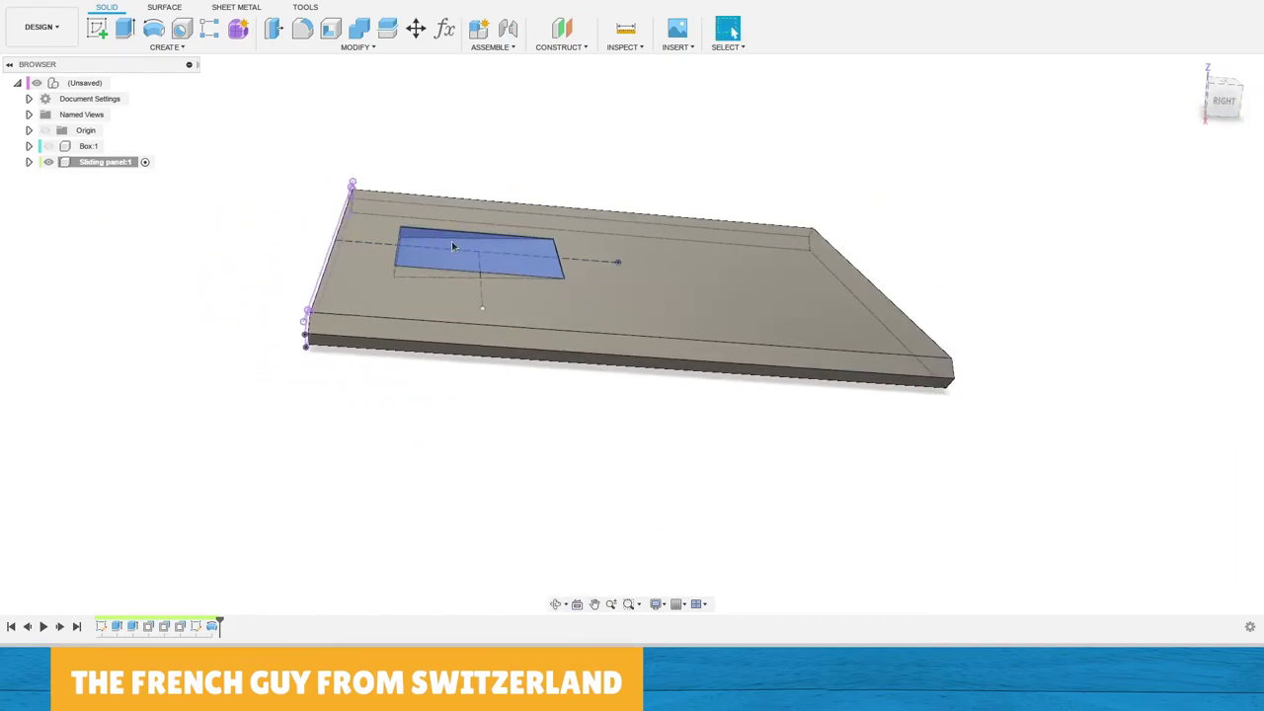
{"action": "scroll", "coordinate": [451, 246], "scroll_direction": "up", "scroll_amount": 2}
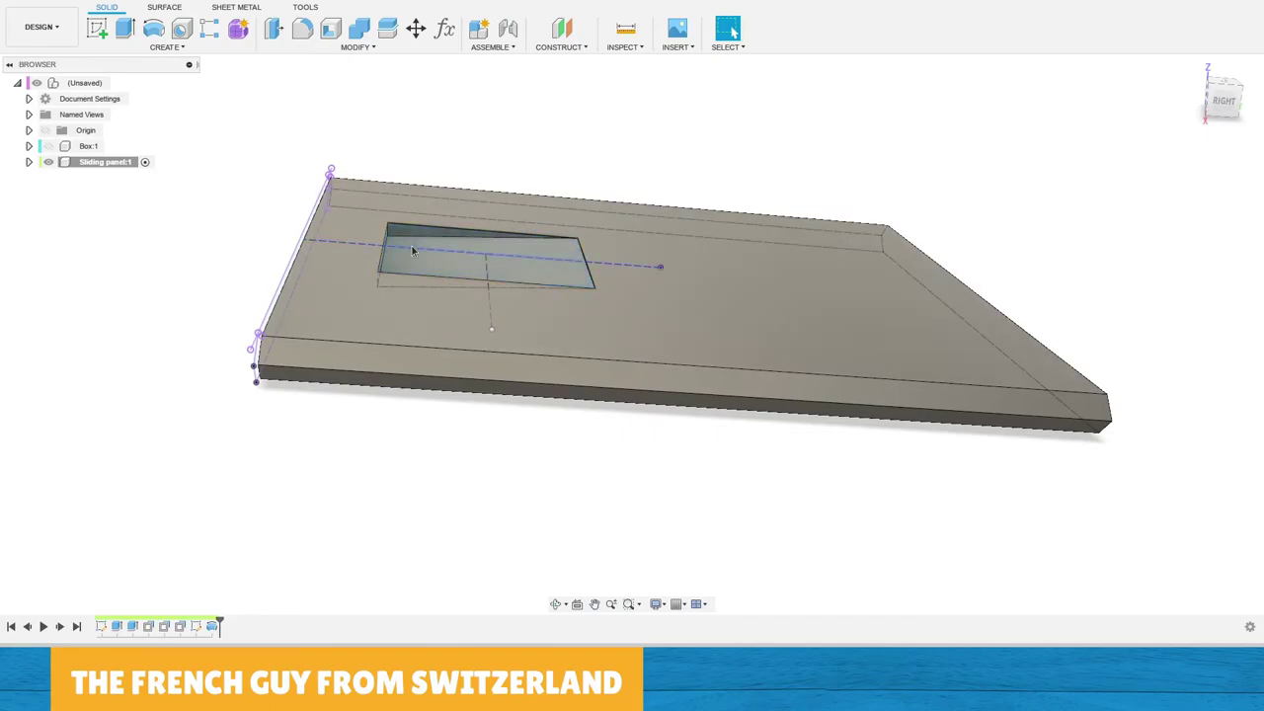
{"action": "middle_click_drag", "start_coordinate": [412, 254], "coordinate": [477, 258], "text": "shift"}
Show the Box component again and activate the top-level assembly.
{"action": "left_click", "coordinate": [50, 146]}
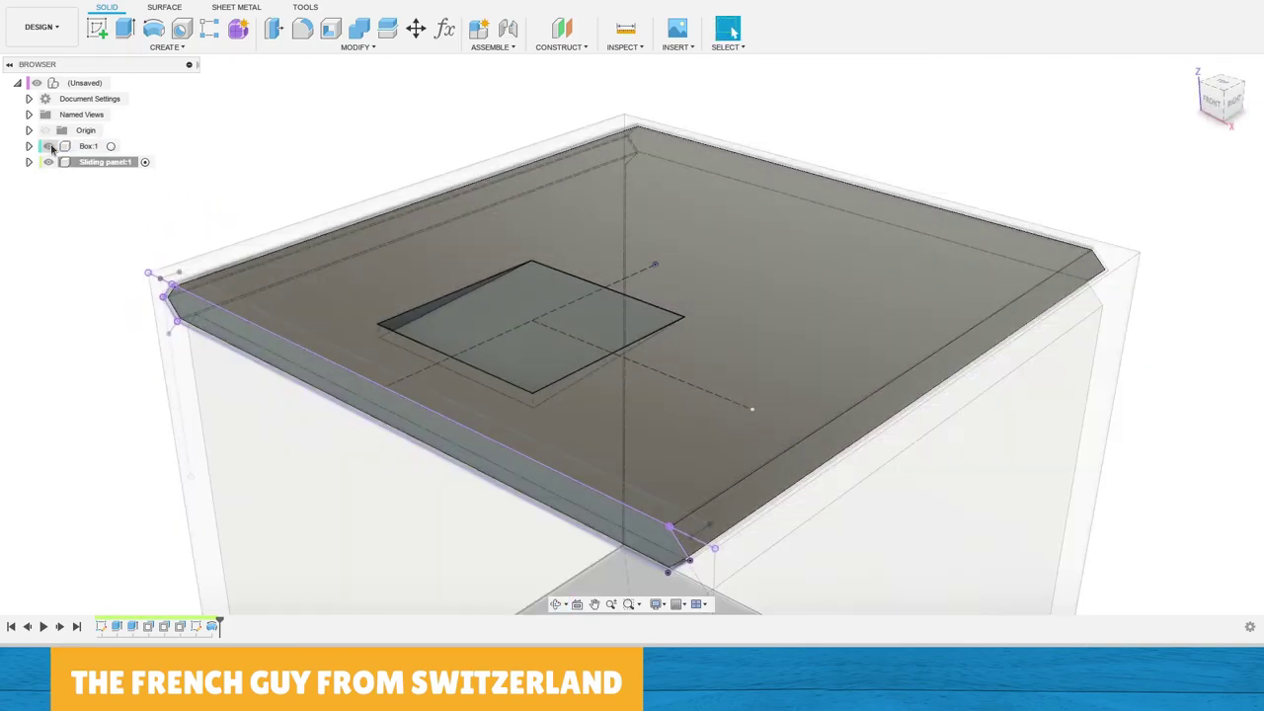
{"action": "left_click", "coordinate": [102, 85]}
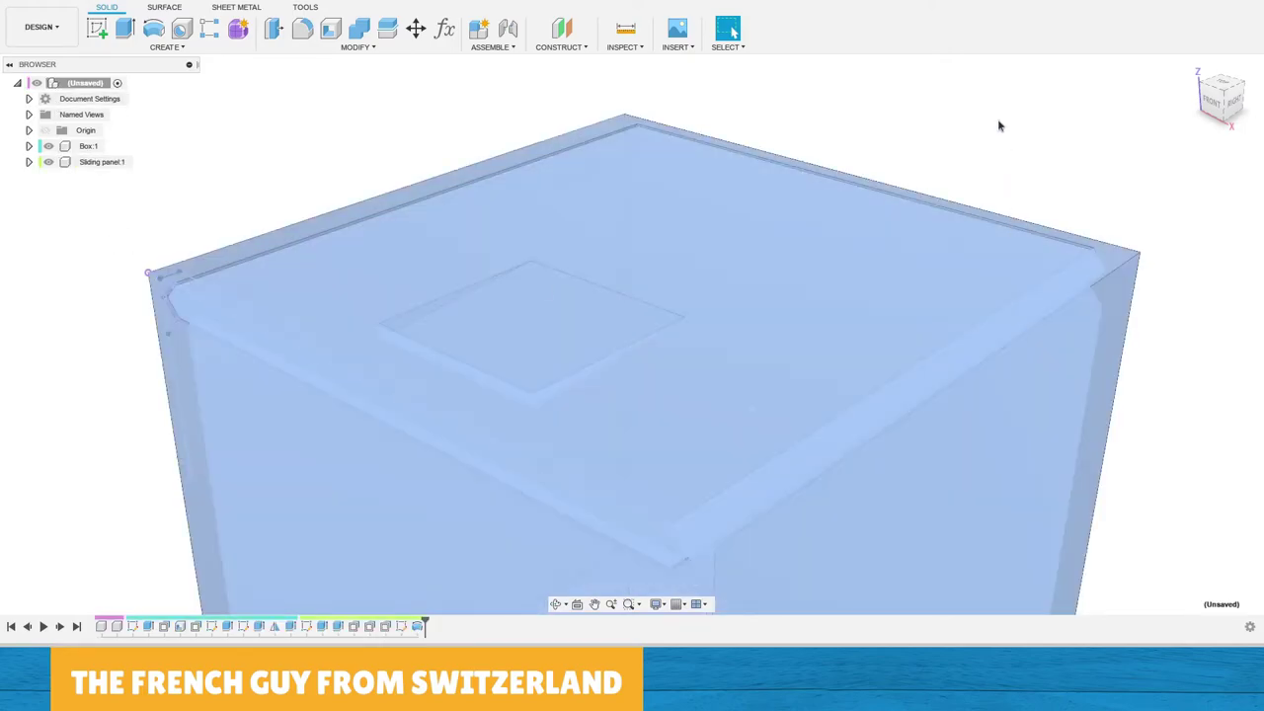
{"action": "left_click", "coordinate": [997, 119]}
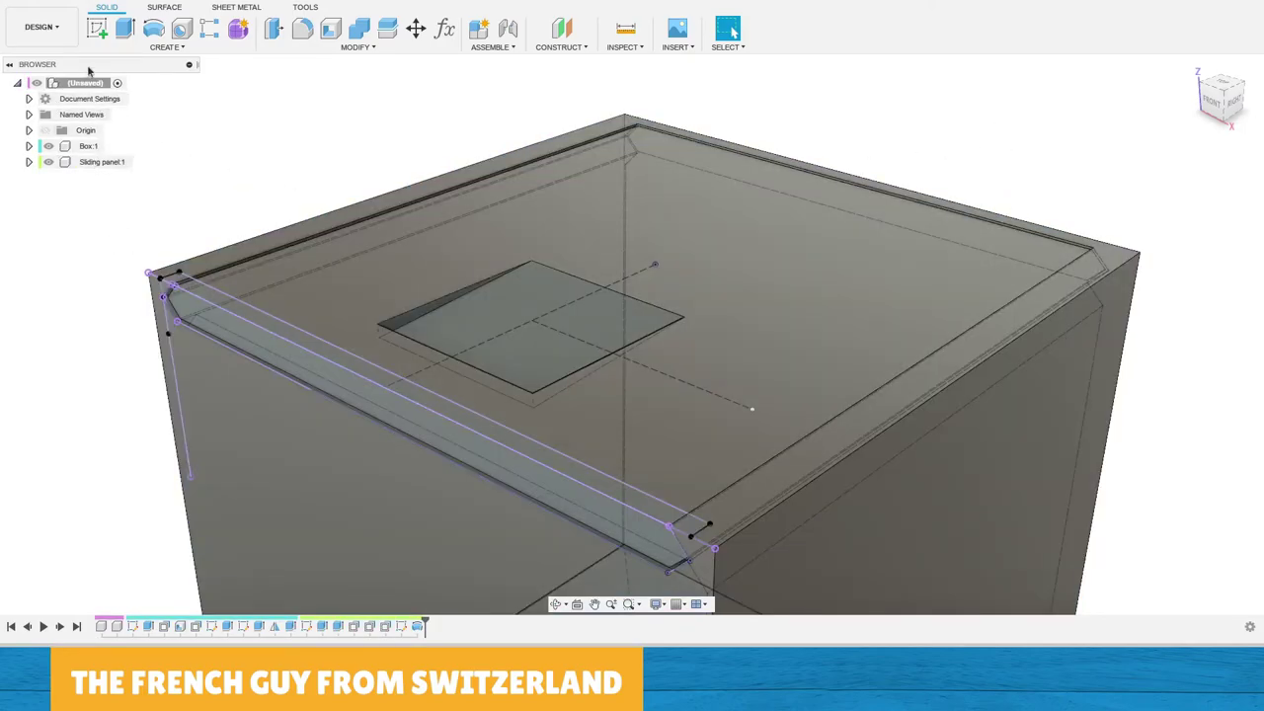
Examine how the sliding panel fits into the box's opening and rails from several angles.
{"action": "scroll", "coordinate": [474, 262], "scroll_direction": "down", "scroll_amount": 2}
{"action": "mouse_move", "coordinate": [540, 294]}
{"action": "middle_mouse_down", "text": "shift"}
{"action": "mouse_move", "coordinate": [564, 271]}
{"action": "mouse_move", "coordinate": [593, 273]}
{"action": "mouse_move", "coordinate": [603, 233]}
{"action": "mouse_move", "coordinate": [590, 208]}
{"action": "mouse_move", "coordinate": [550, 228]}
{"action": "mouse_move", "coordinate": [573, 237]}
{"action": "mouse_move", "coordinate": [678, 208]}
{"action": "mouse_move", "coordinate": [573, 248]}
{"action": "mouse_move", "coordinate": [550, 240]}
{"action": "mouse_move", "coordinate": [643, 177]}
{"action": "mouse_move", "coordinate": [650, 192]}
{"action": "middle_mouse_up", "text": "shift"}
{"action": "scroll", "coordinate": [602, 233], "scroll_direction": "down", "scroll_amount": 2}
{"action": "left_click", "coordinate": [572, 264]}
{"action": "scroll", "coordinate": [605, 235], "scroll_direction": "up", "scroll_amount": 4}
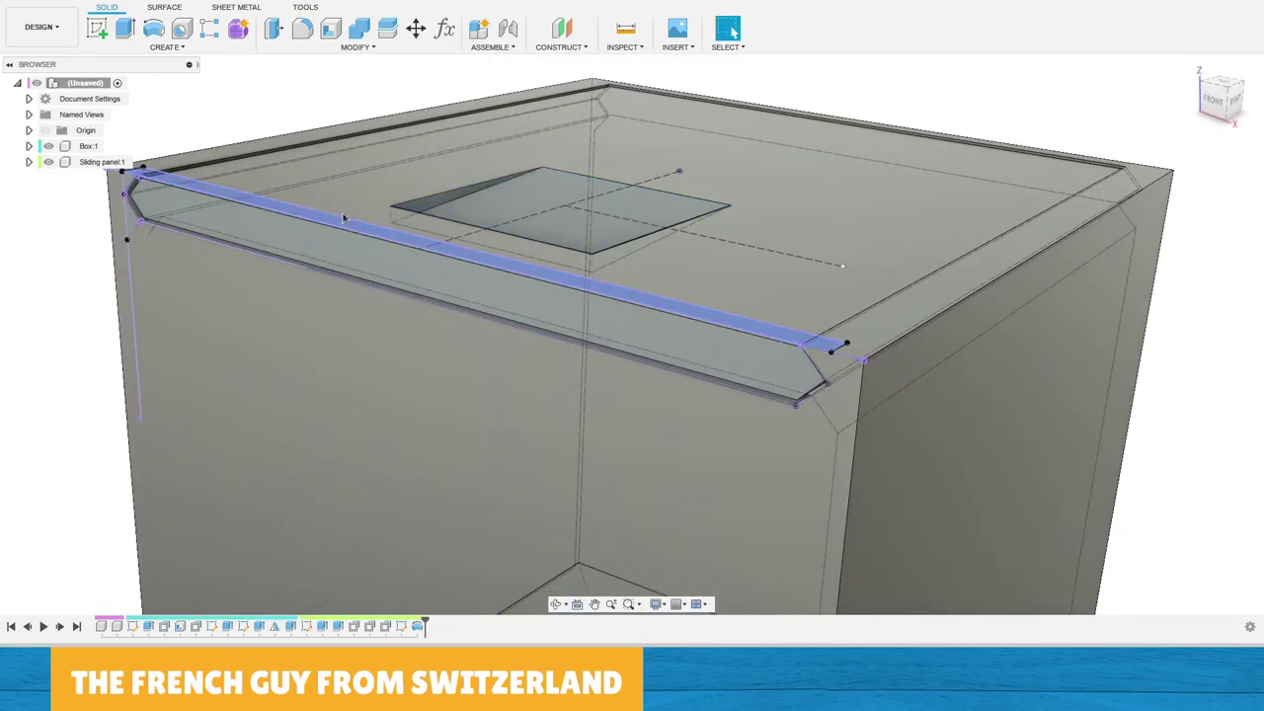
{"action": "left_click", "coordinate": [835, 352]}
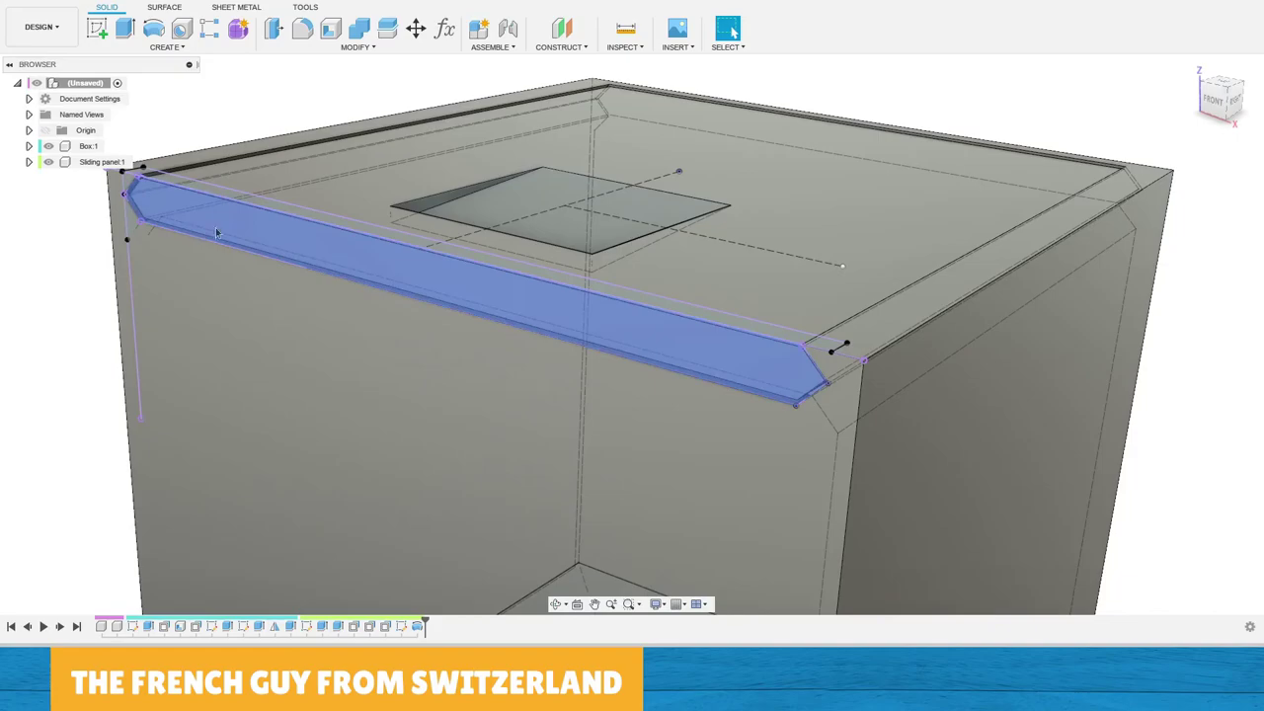
{"action": "scroll", "coordinate": [323, 254], "scroll_direction": "down", "scroll_amount": 3}
{"action": "key", "text": "Escape"}
{"action": "middle_click_drag", "start_coordinate": [603, 224], "coordinate": [590, 210]}
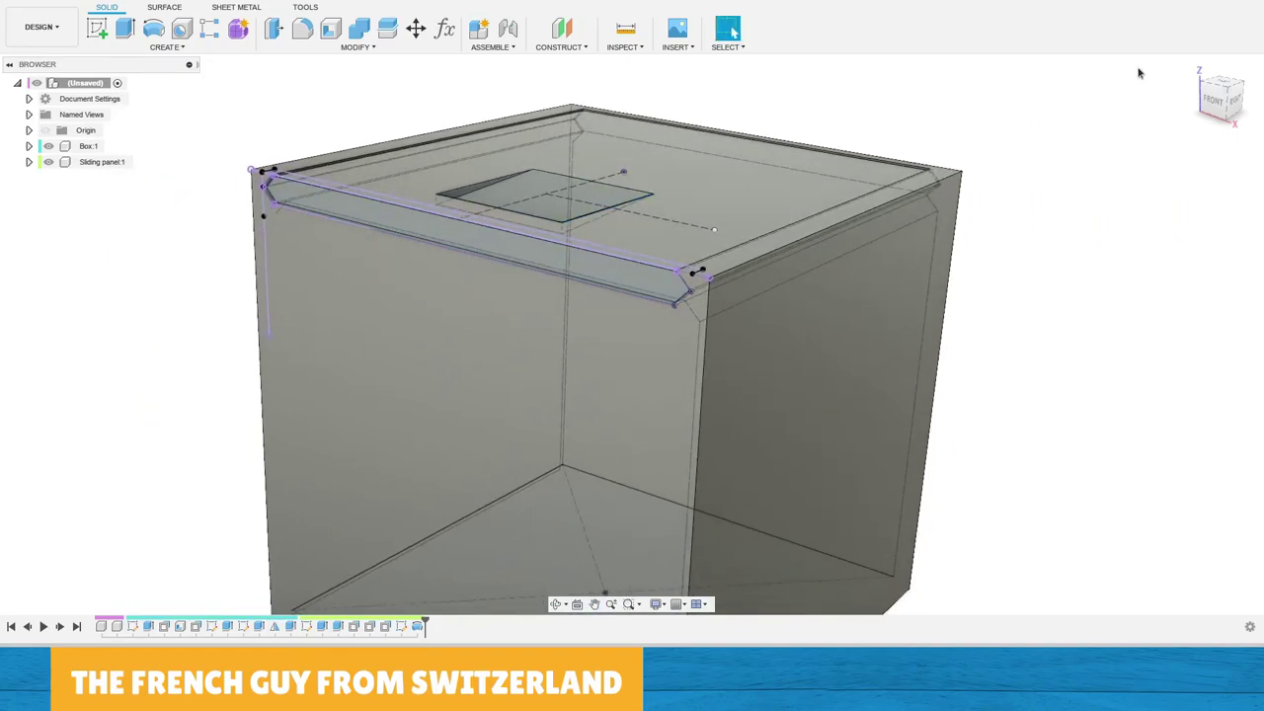
{"action": "left_click", "coordinate": [1192, 67]}
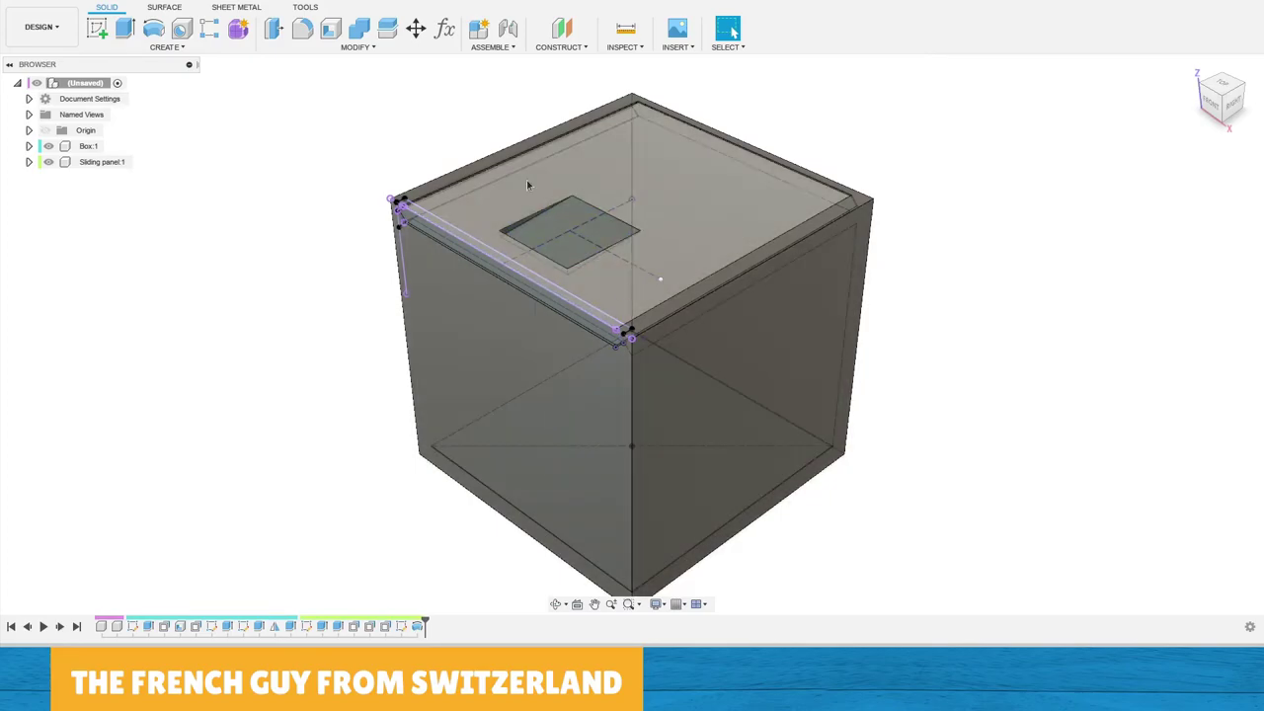
Move the box and the sliding panel apart to test their freedom, and revert both to their previous positions.
{"action": "left_click", "coordinate": [118, 83]}
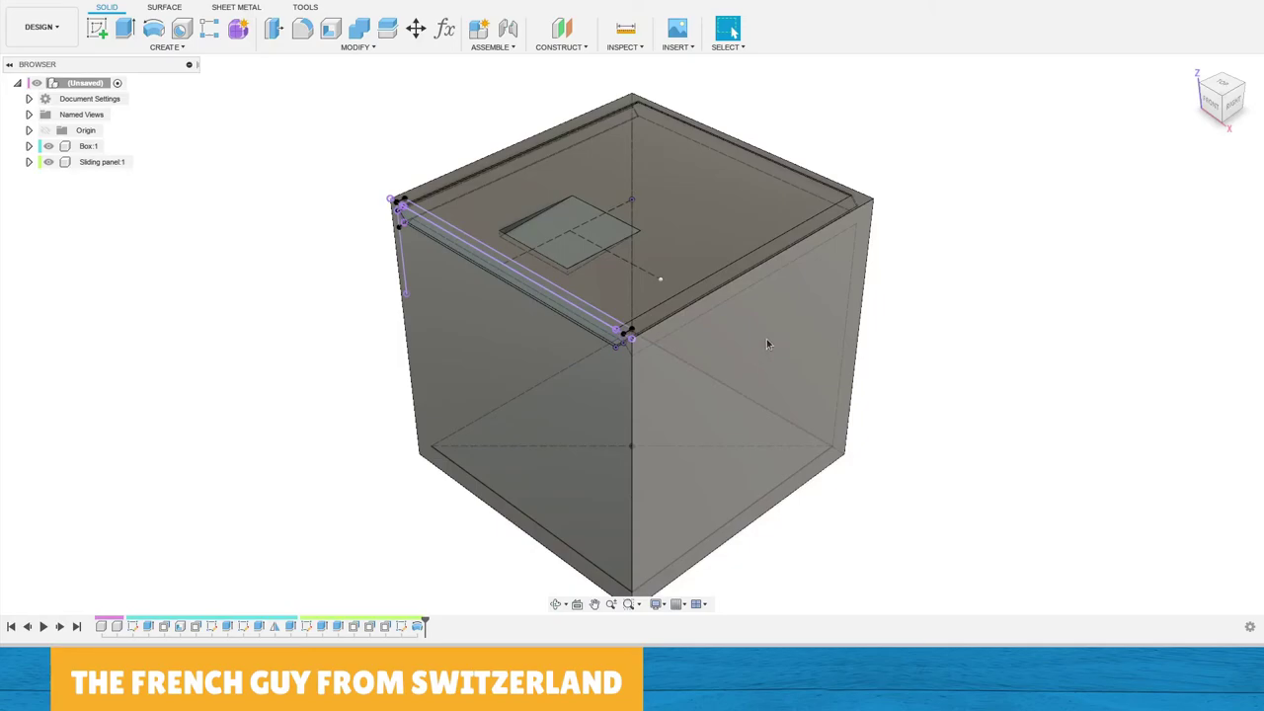
{"action": "left_click_drag", "start_coordinate": [764, 343], "coordinate": [1063, 369]}
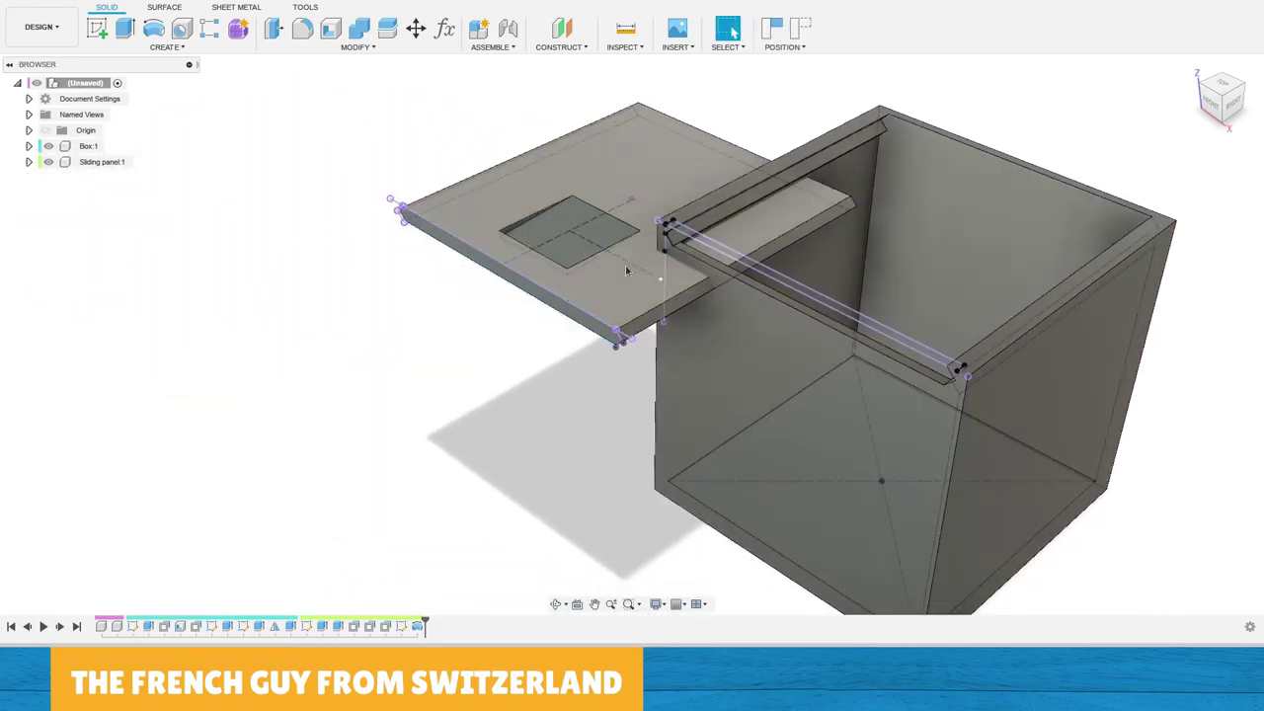
{"action": "left_click_drag", "start_coordinate": [689, 210], "coordinate": [434, 247]}
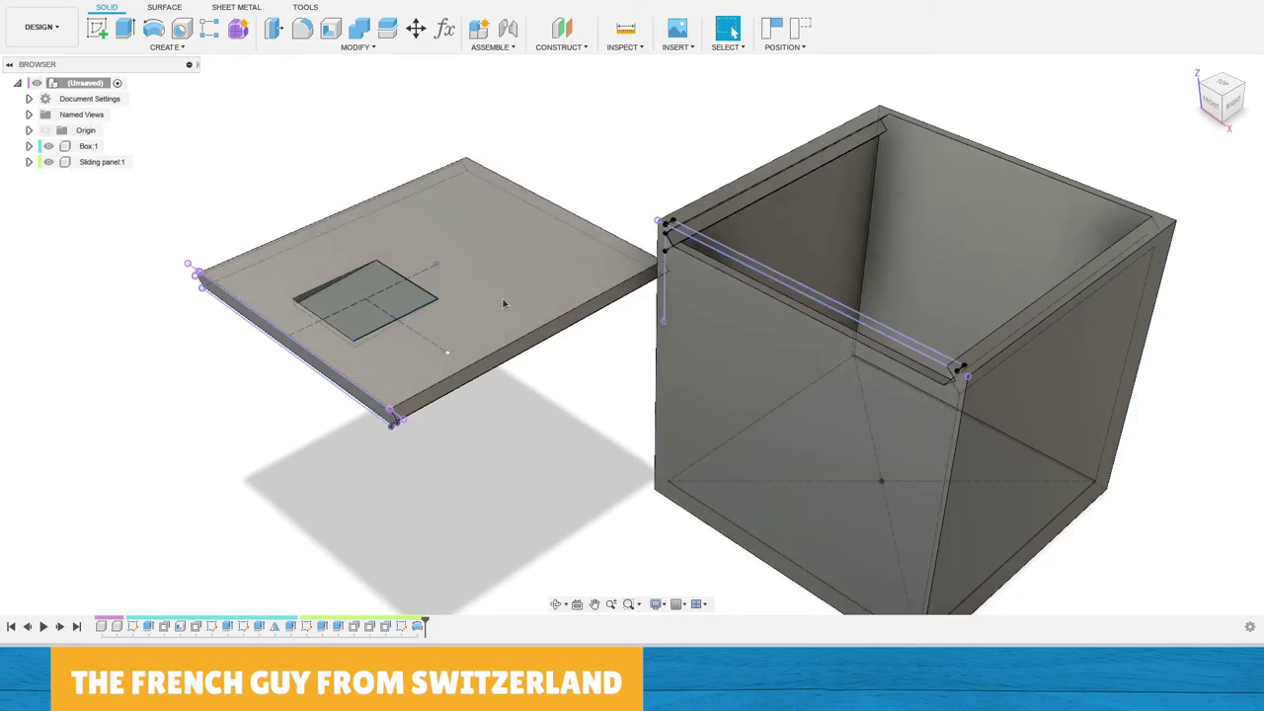
{"action": "left_click", "coordinate": [806, 47]}
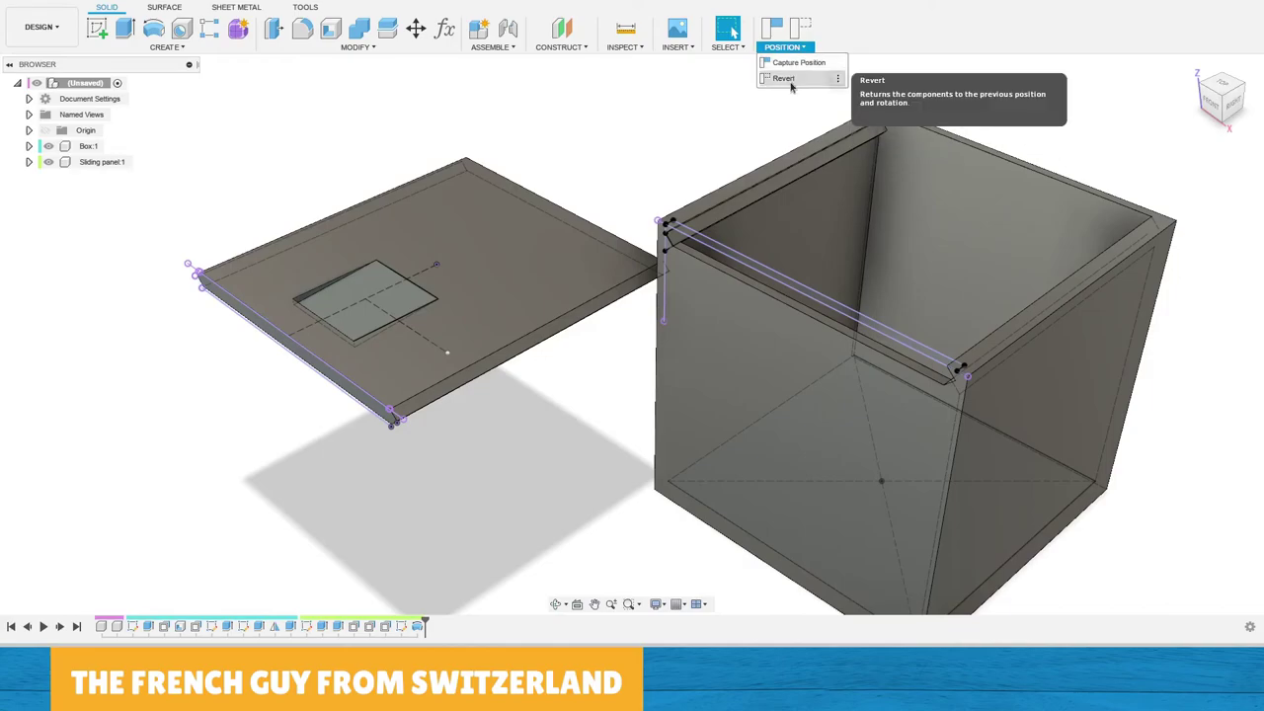
{"action": "left_click", "coordinate": [785, 79]}
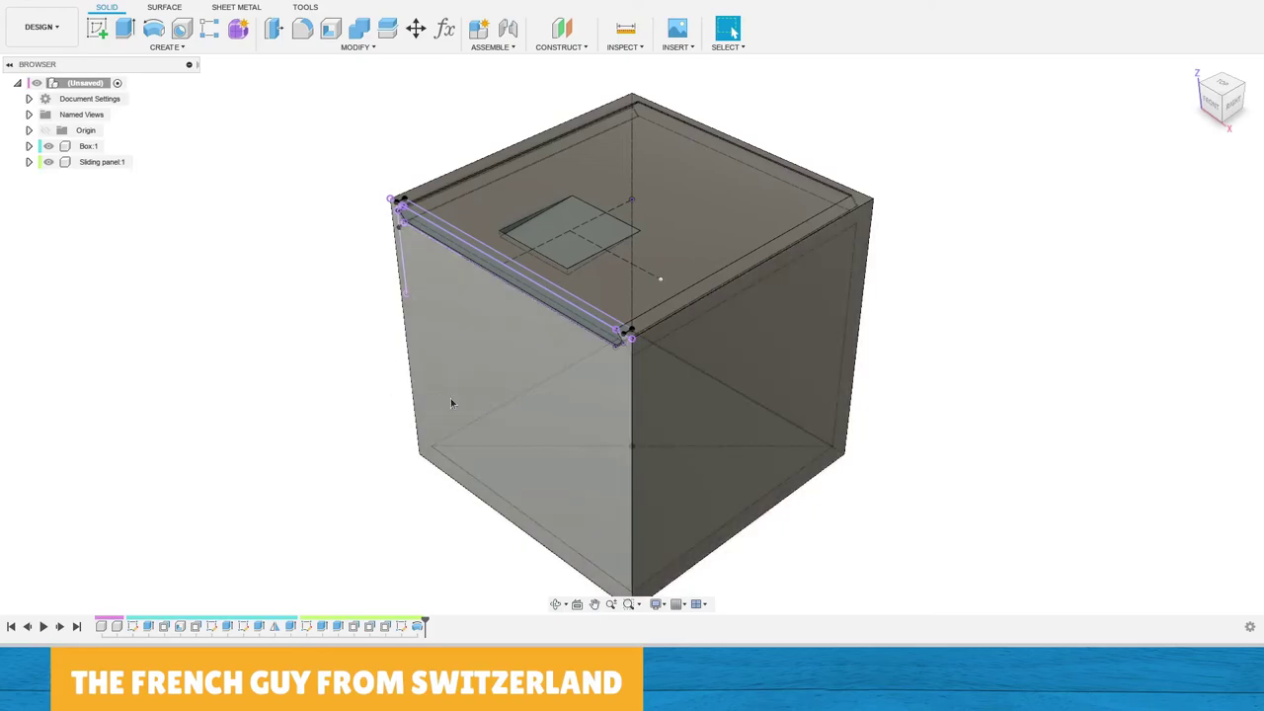
Ground the Box component so it is fixed in place.
{"action": "left_click", "coordinate": [88, 146]}
{"action": "right_click", "coordinate": [66, 148]}
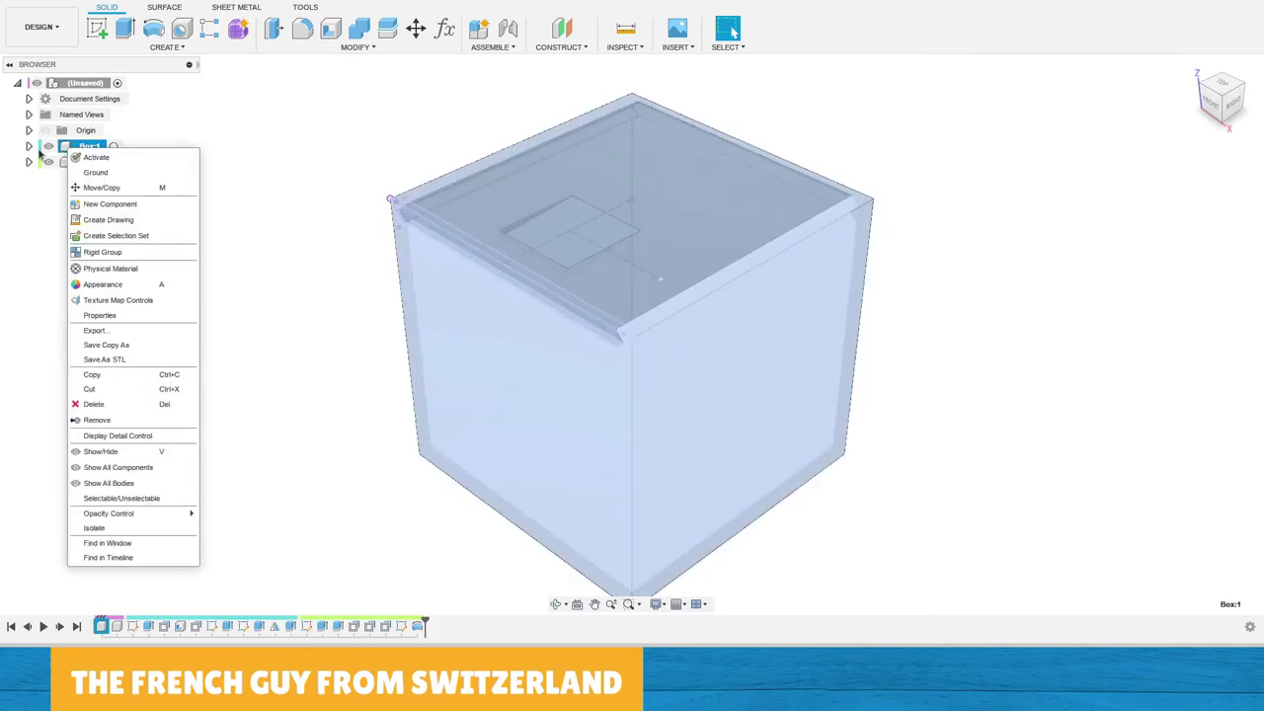
{"action": "left_click", "coordinate": [96, 172]}
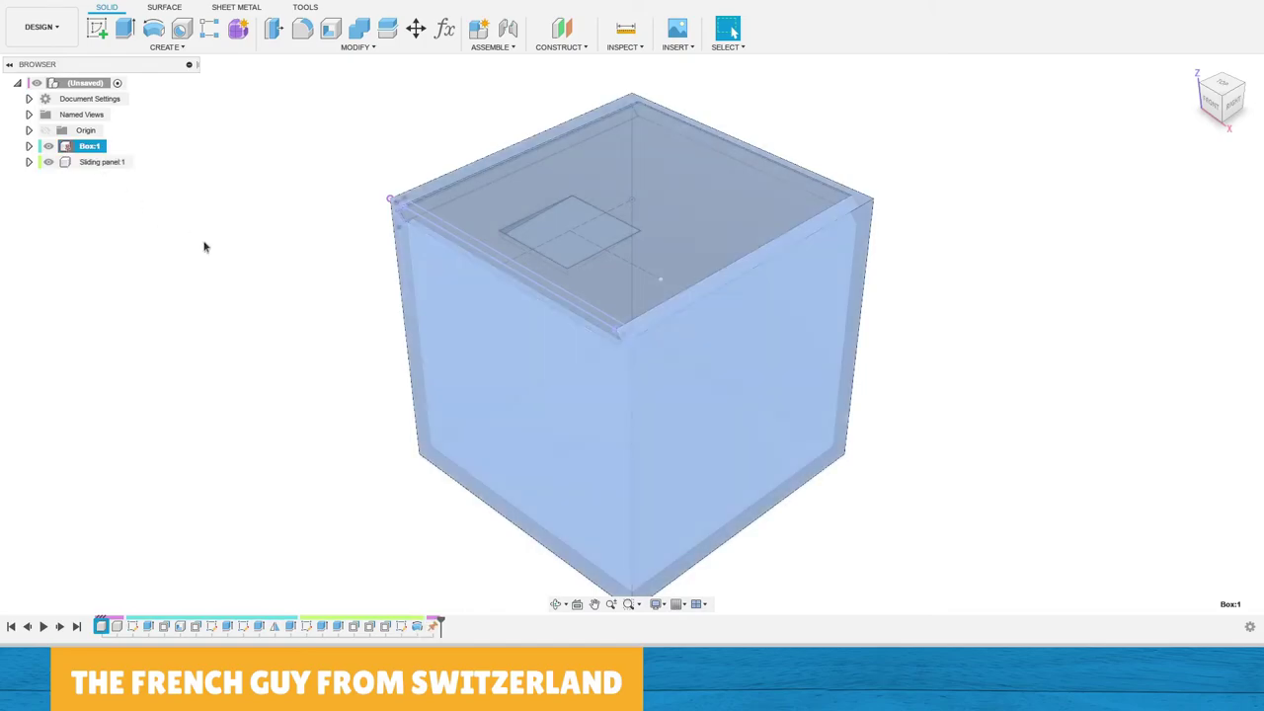
{"action": "left_click", "coordinate": [288, 316]}
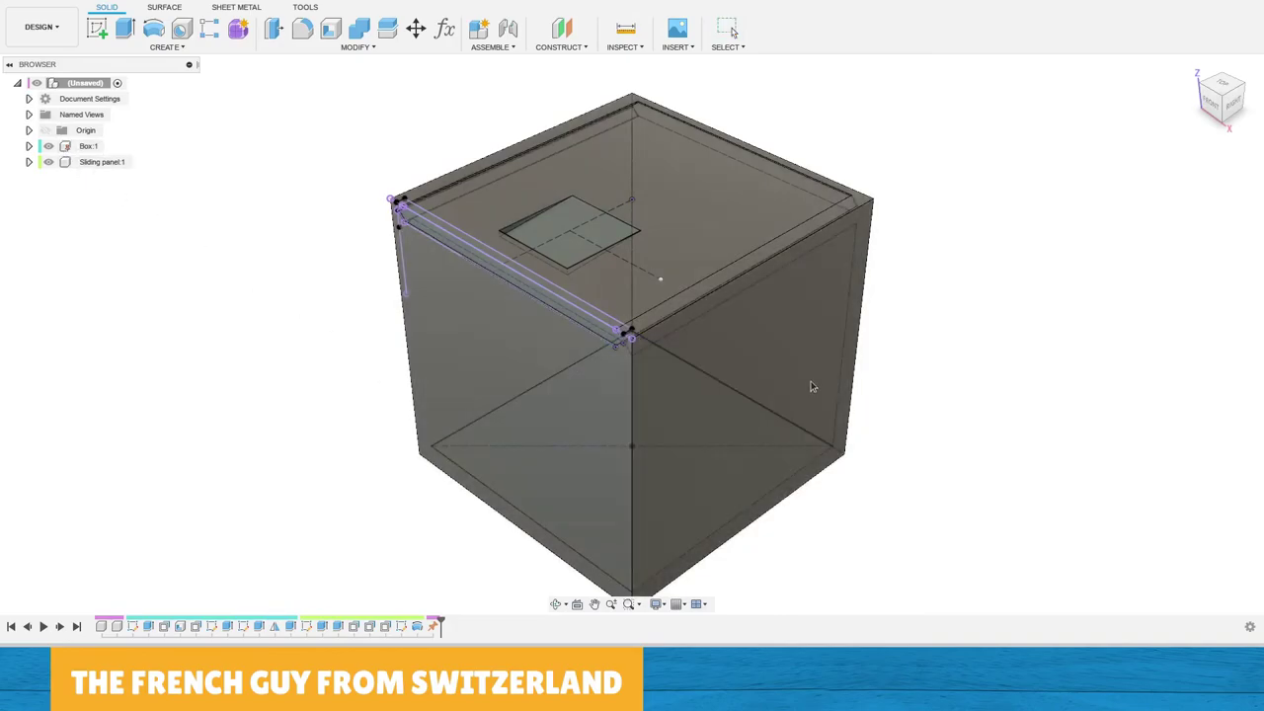
Try moving the grounded box, pull the sliding panel partly out of it, and revert the panel's position.
{"action": "left_click", "coordinate": [775, 416]}
{"action": "left_click_drag", "start_coordinate": [720, 265], "coordinate": [528, 252]}
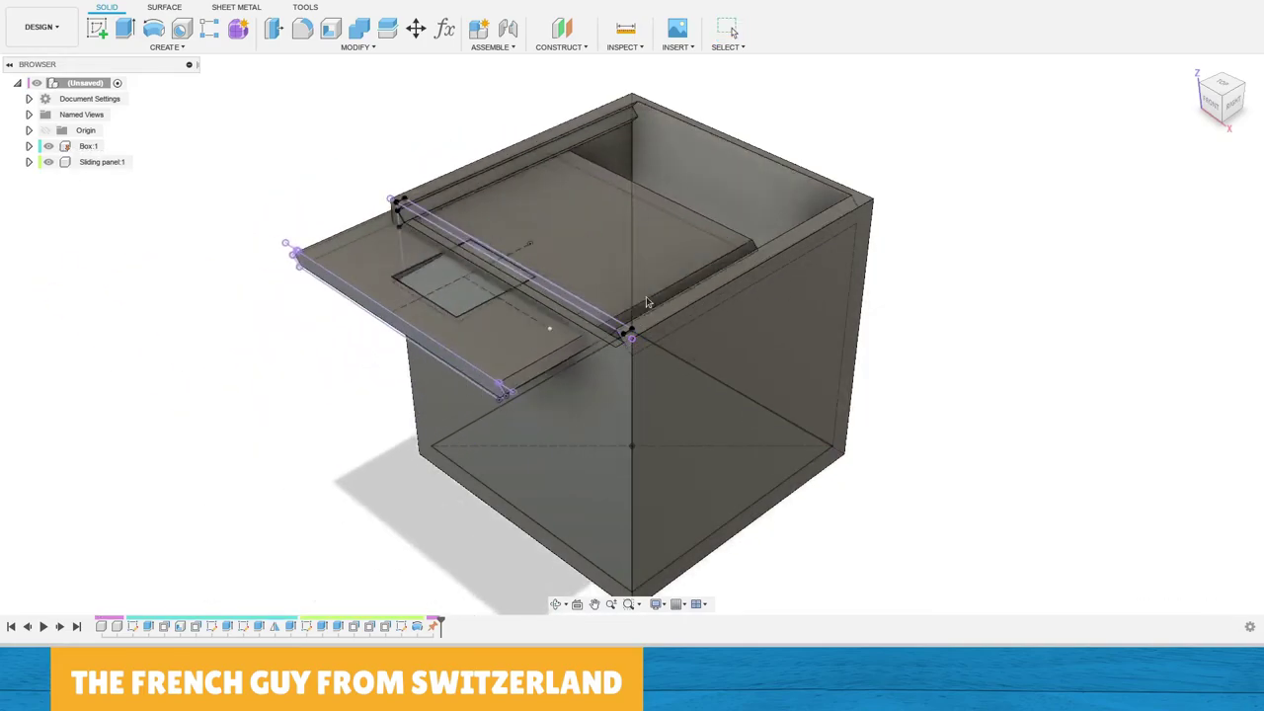
{"action": "left_click", "coordinate": [790, 46]}
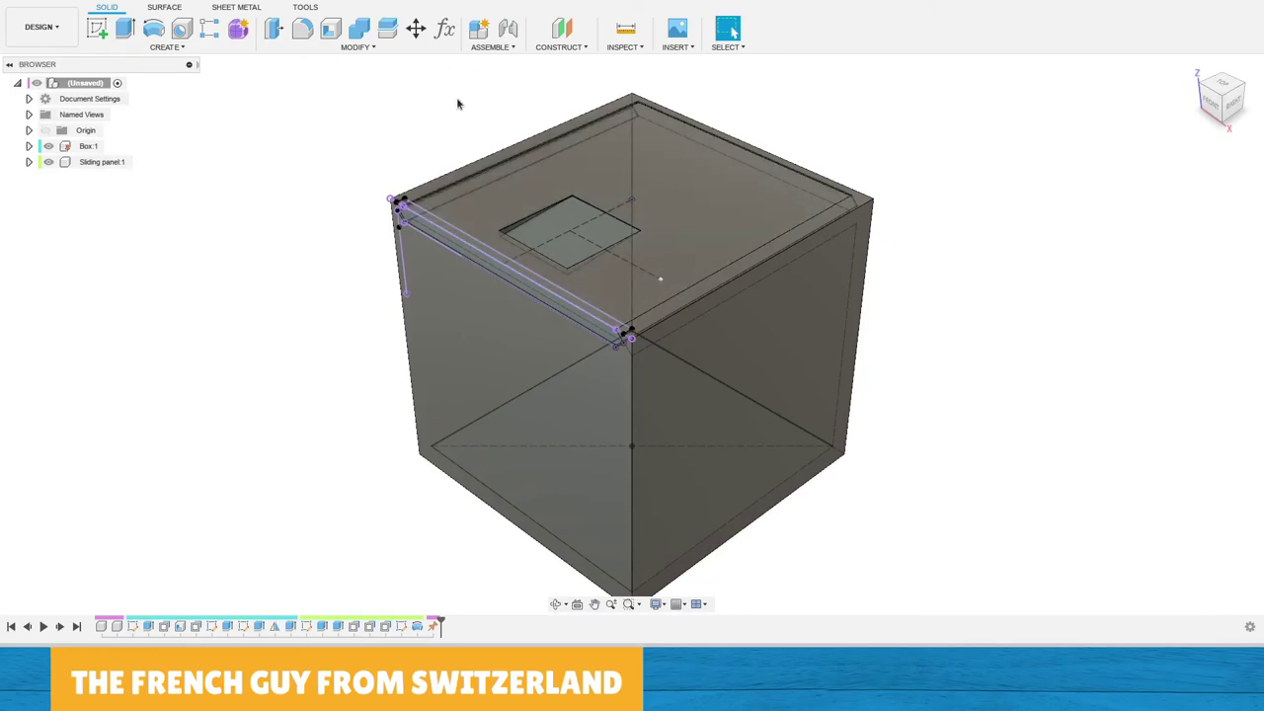
Create an as-built Slider joint between the sliding panel and the box, positioned at the panel's front edge on its centre sketch line, sliding along the Z axis.
{"action": "left_click", "coordinate": [504, 47]}
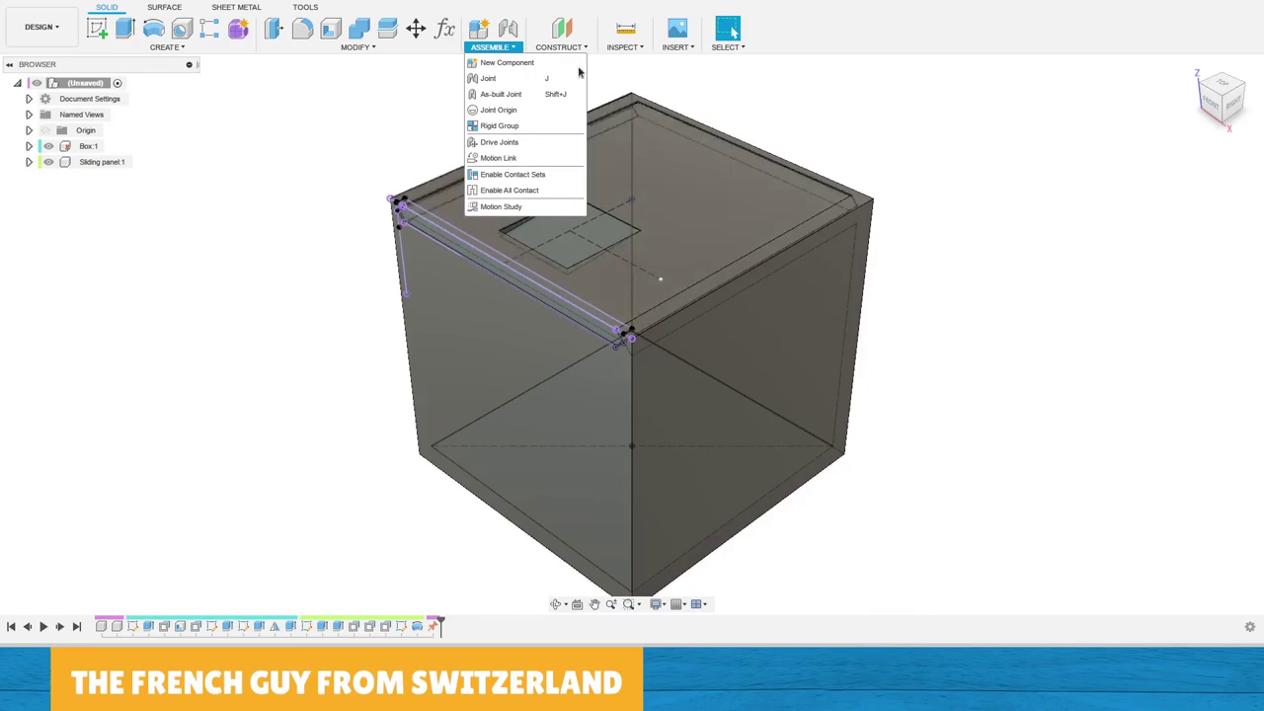
{"action": "left_click", "coordinate": [502, 93]}
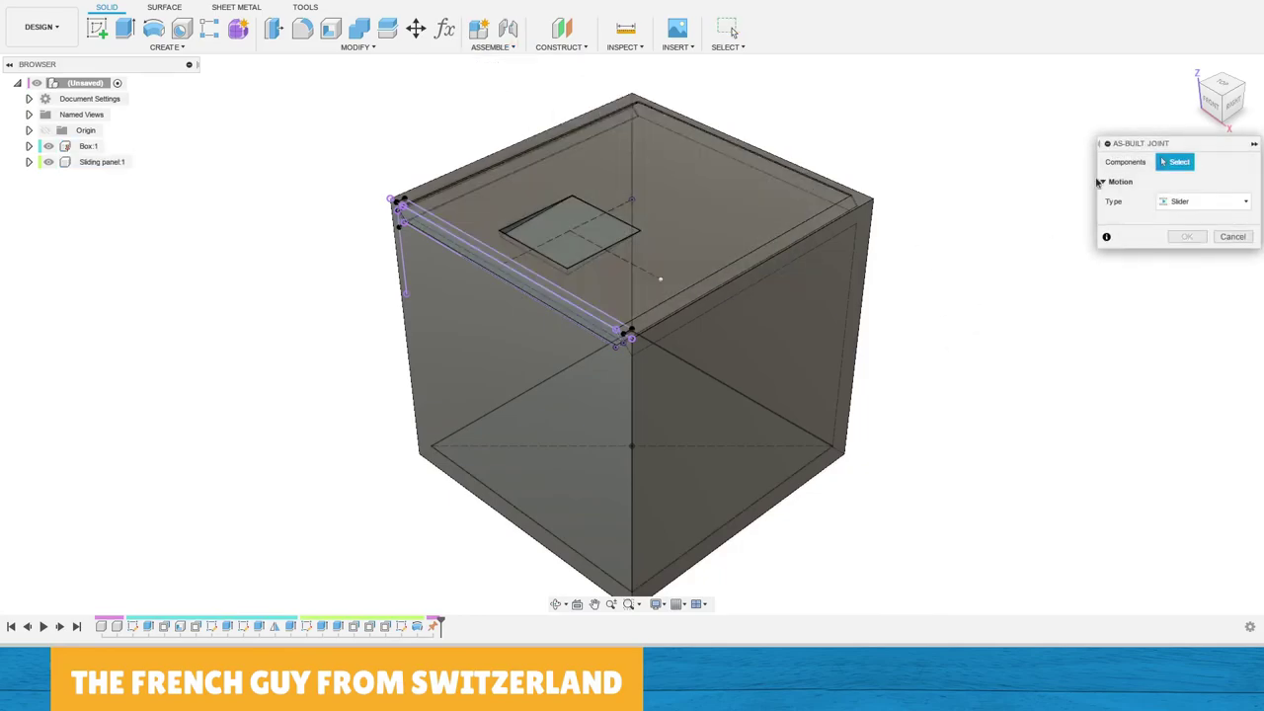
{"action": "left_click", "coordinate": [1185, 201]}
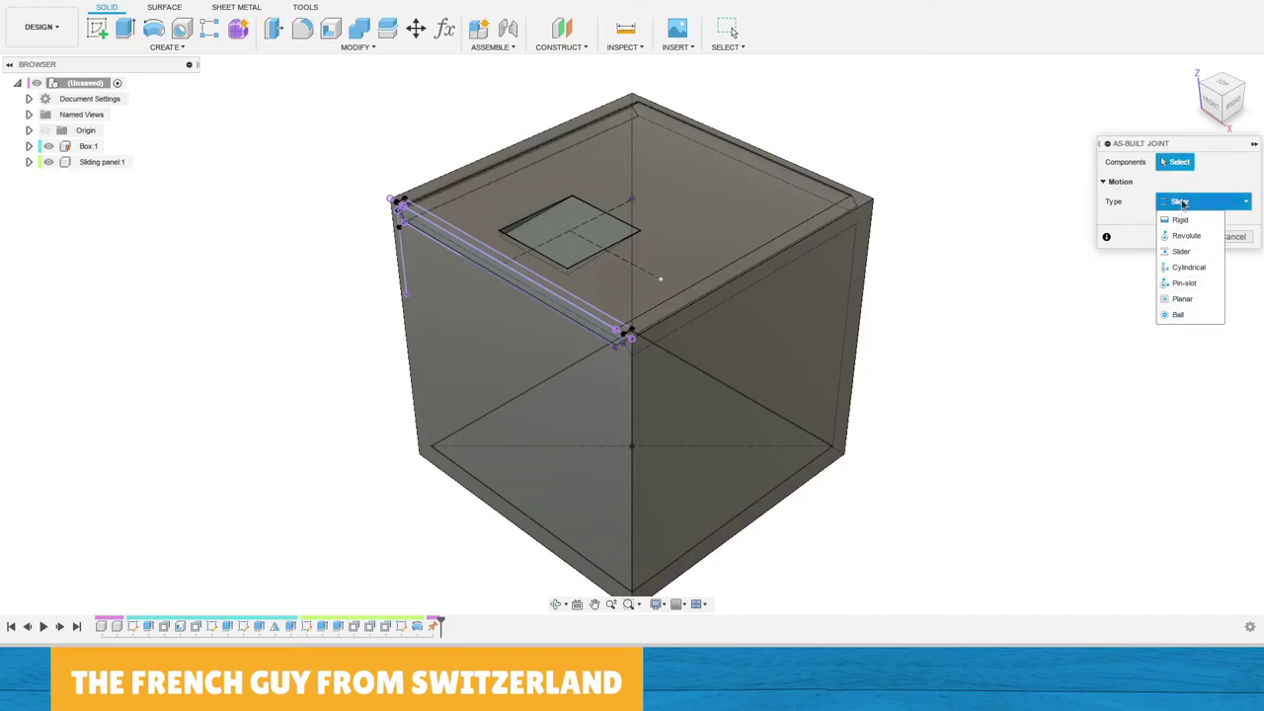
{"action": "left_click", "coordinate": [1181, 219]}
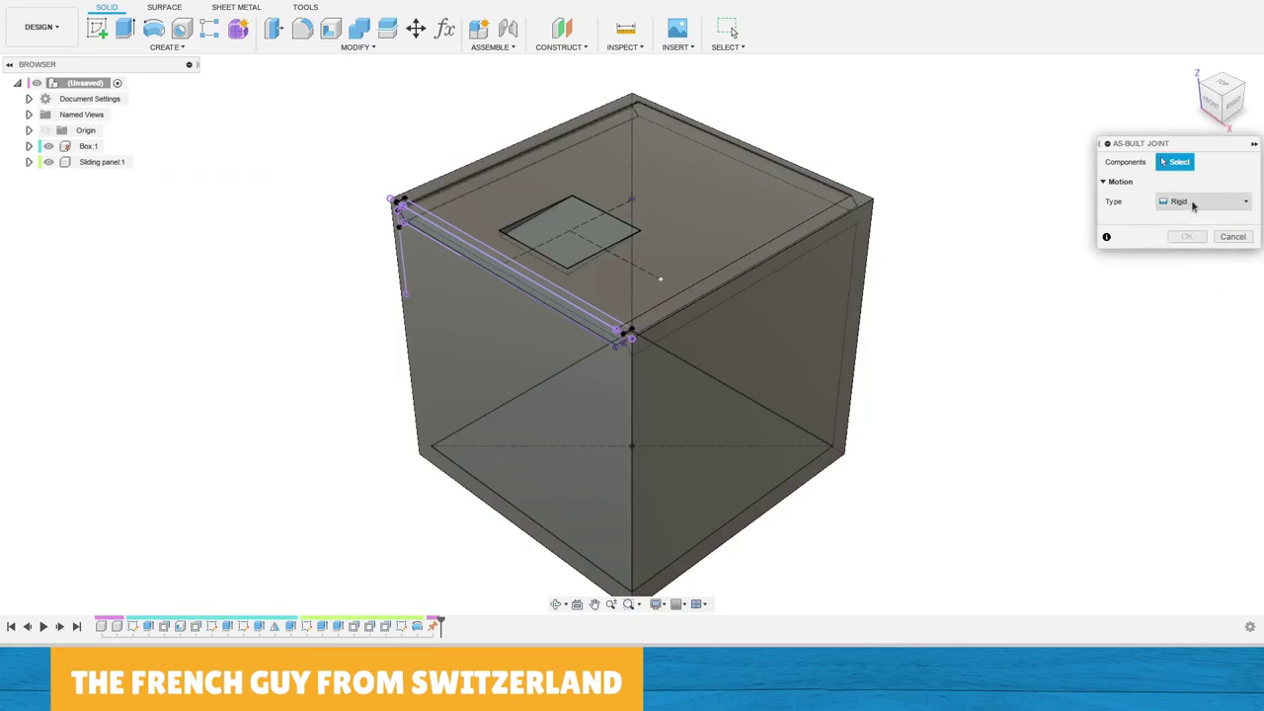
{"action": "left_click", "coordinate": [1193, 202]}
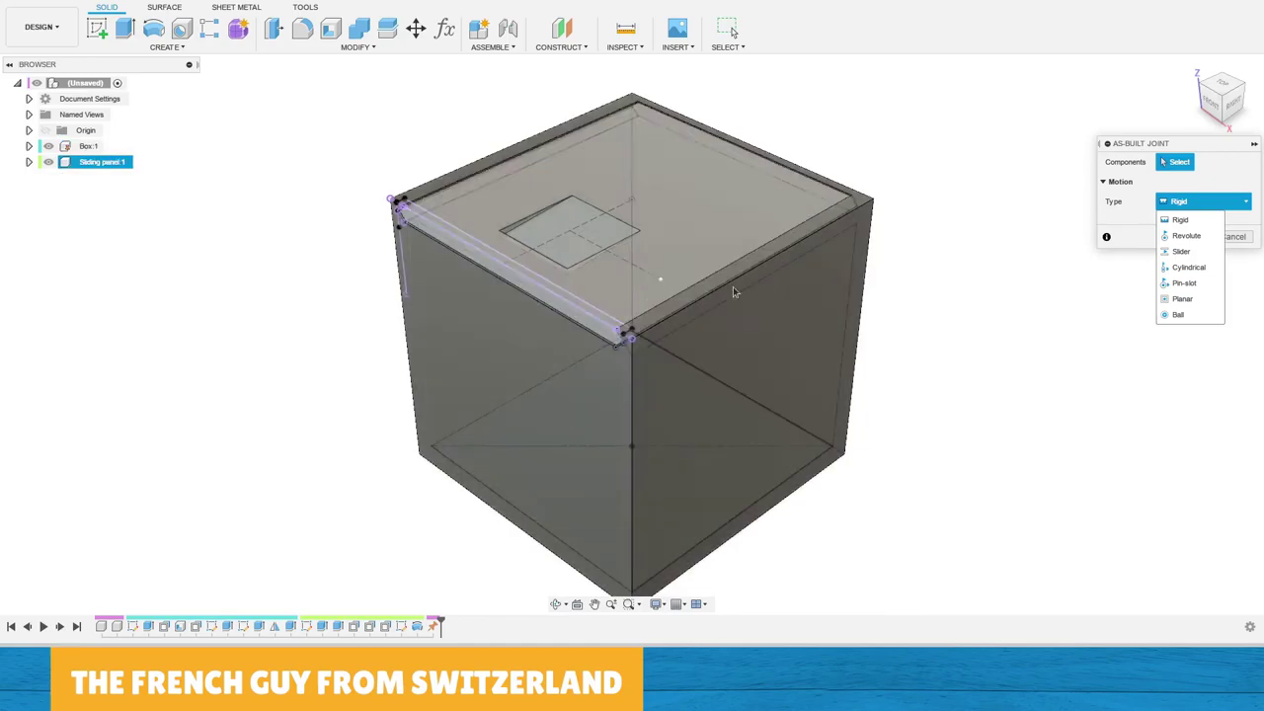
{"action": "left_click", "coordinate": [1183, 253]}
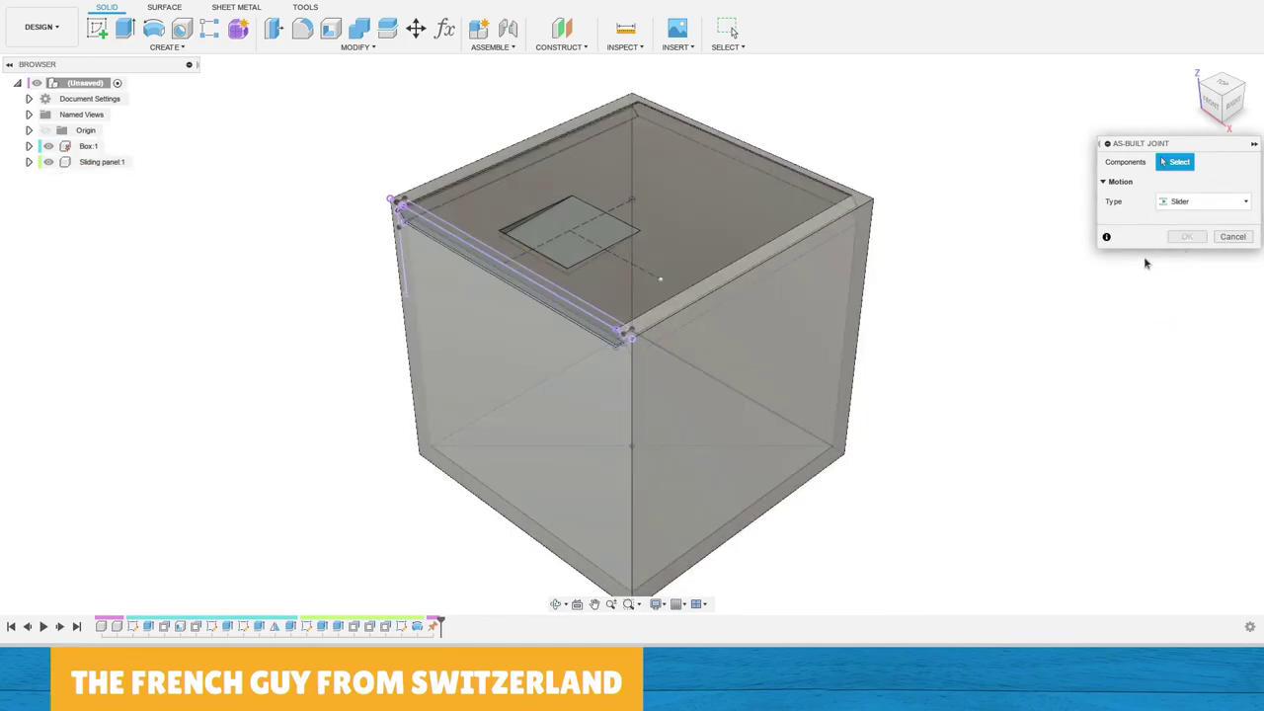
{"action": "left_click", "coordinate": [677, 219]}
{"action": "left_click", "coordinate": [727, 342]}
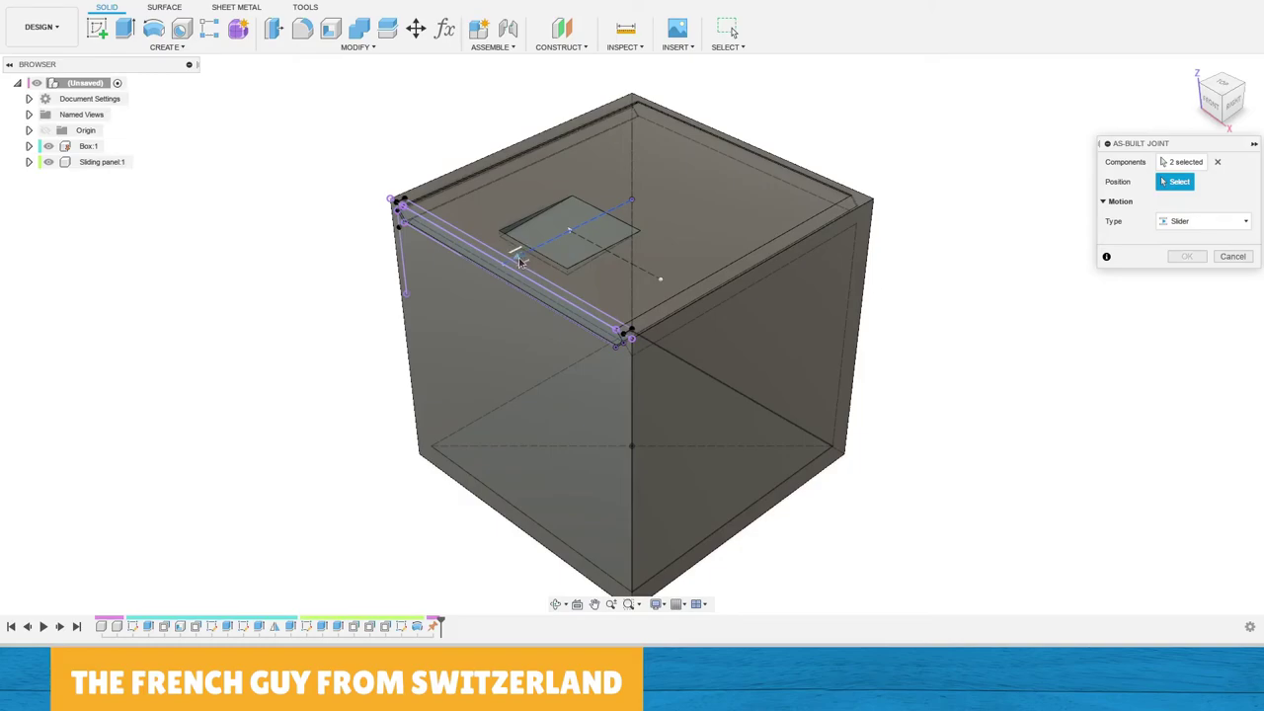
{"action": "left_click", "coordinate": [526, 259]}
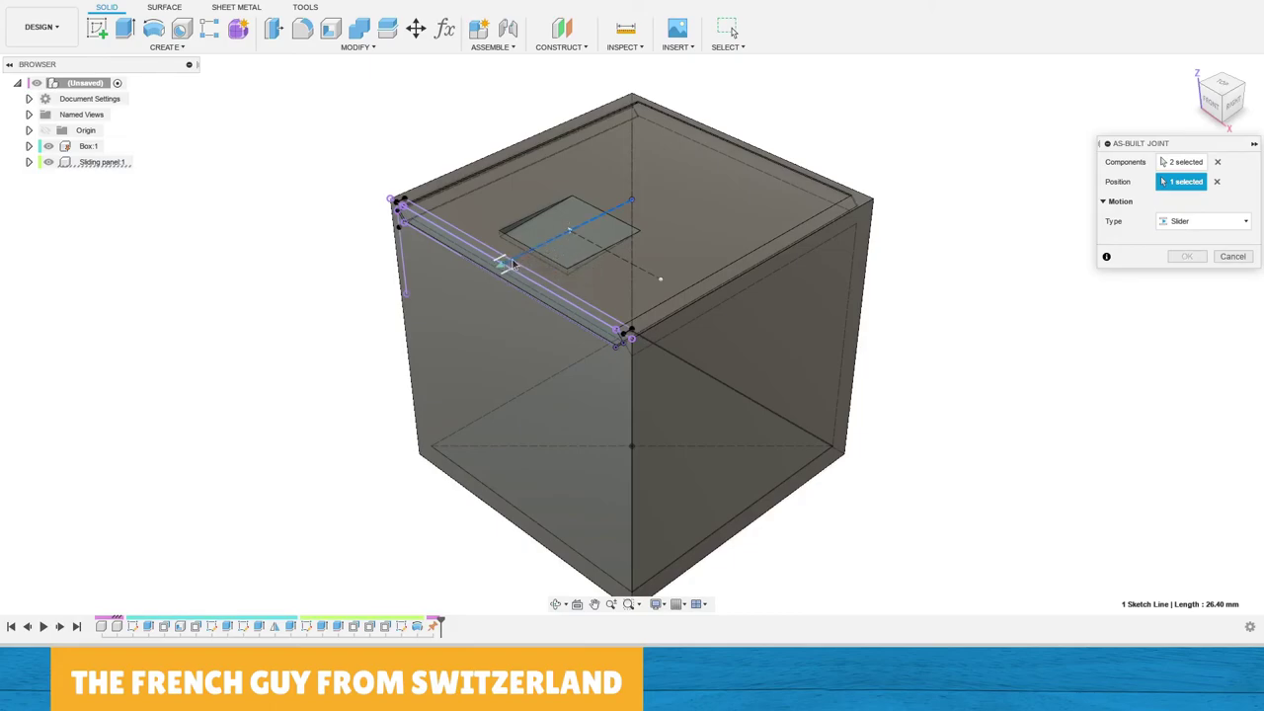
{"action": "left_click", "coordinate": [512, 263]}
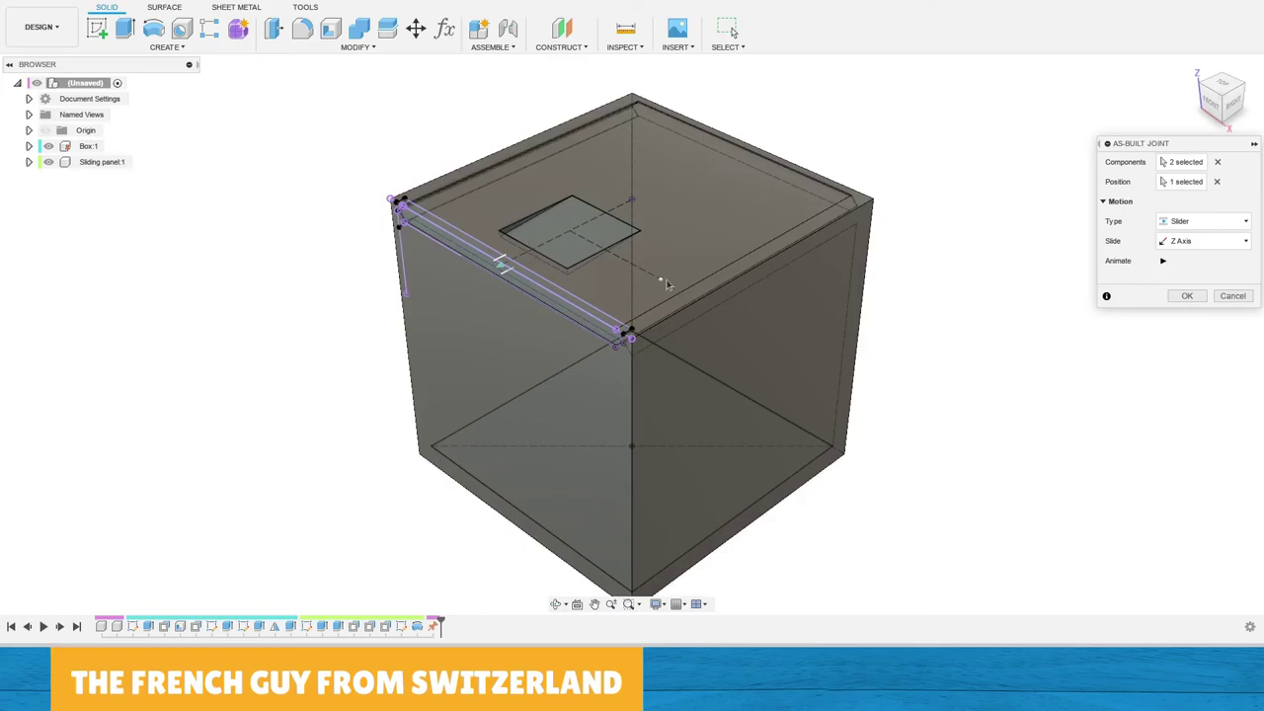
{"action": "left_click", "coordinate": [1188, 296]}
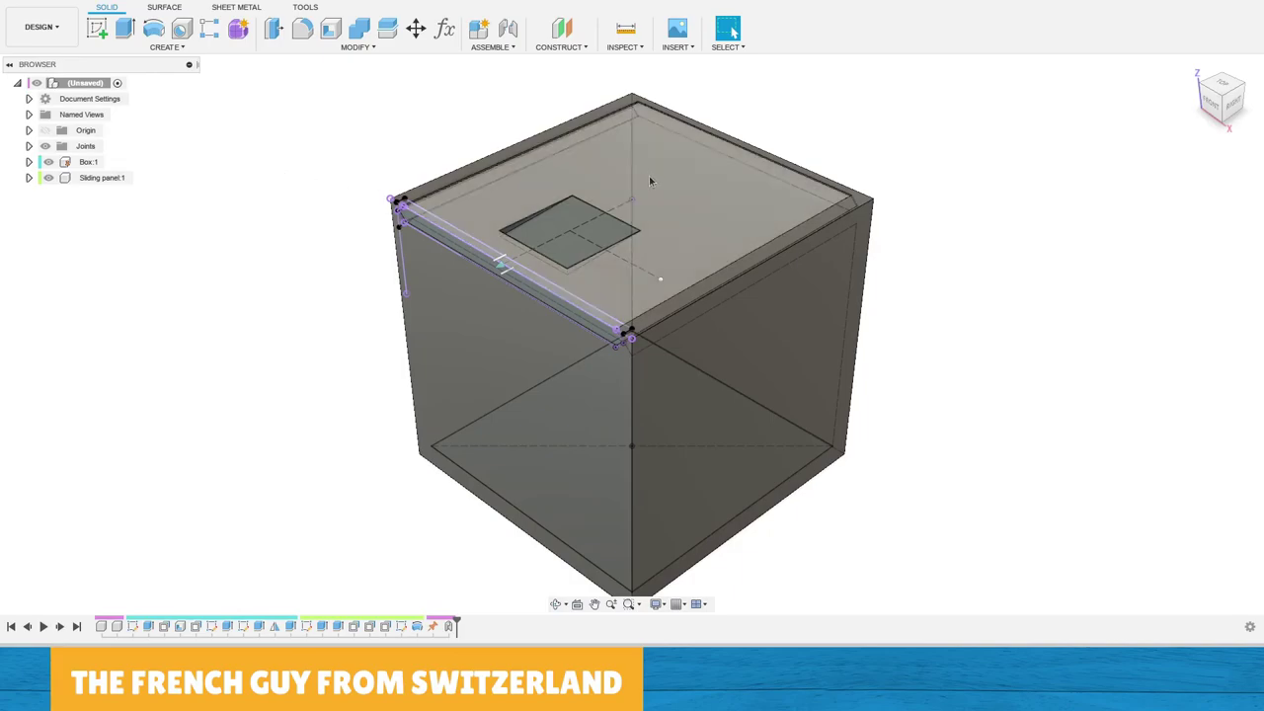
Slide the panel partly out of the box twice to test the slider joint, reverting its position each time.
{"action": "left_click_drag", "start_coordinate": [673, 196], "coordinate": [603, 341]}
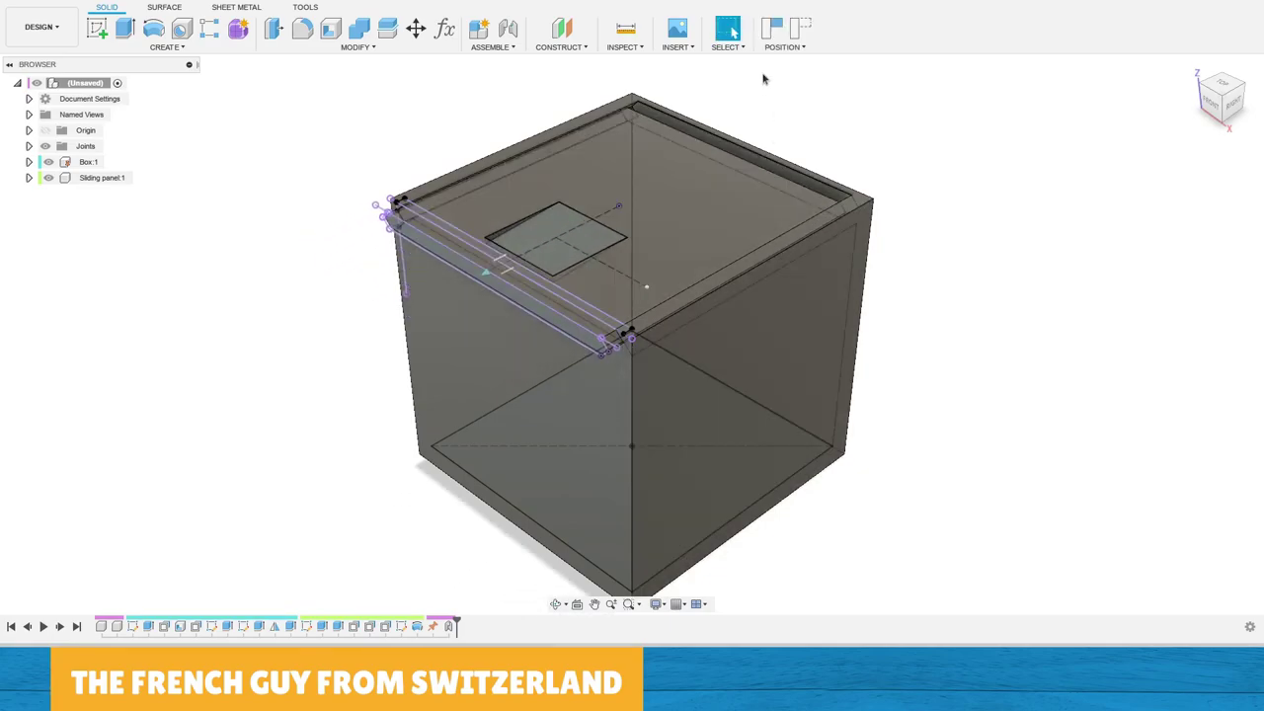
{"action": "left_click", "coordinate": [782, 47]}
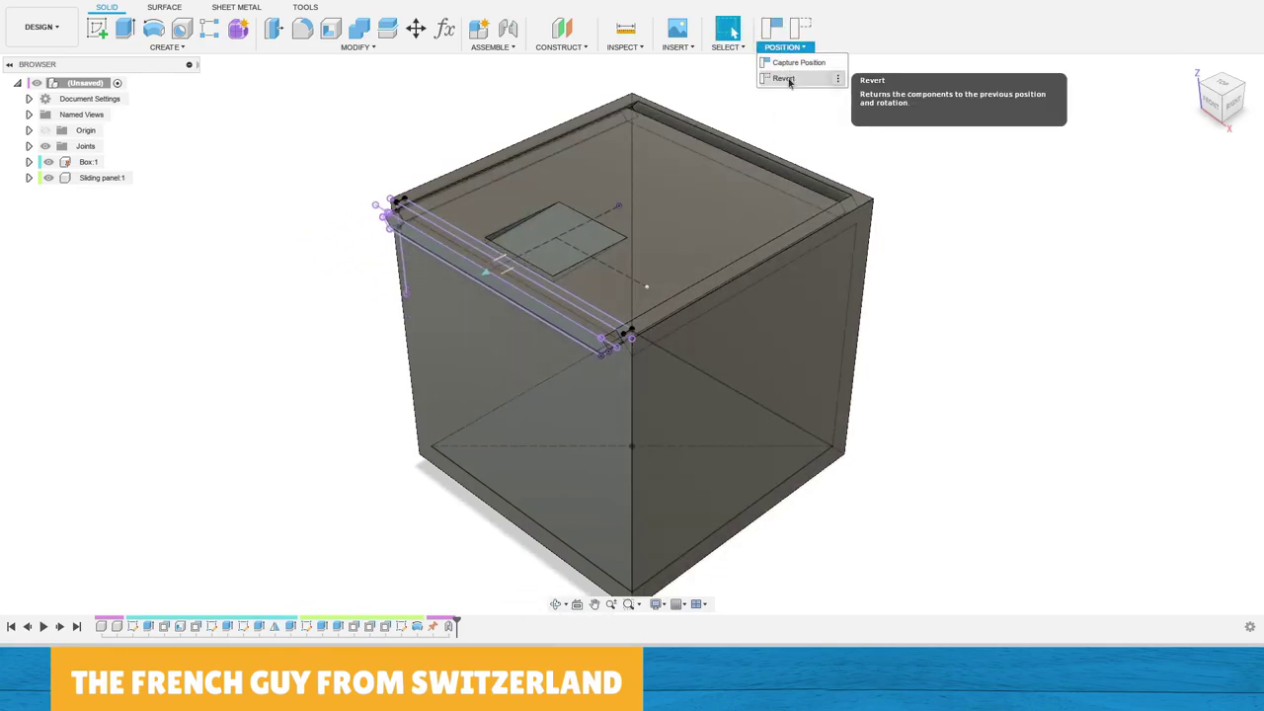
{"action": "left_click", "coordinate": [786, 79]}
{"action": "left_click_drag", "start_coordinate": [720, 197], "coordinate": [712, 239]}
{"action": "left_click", "coordinate": [782, 46]}
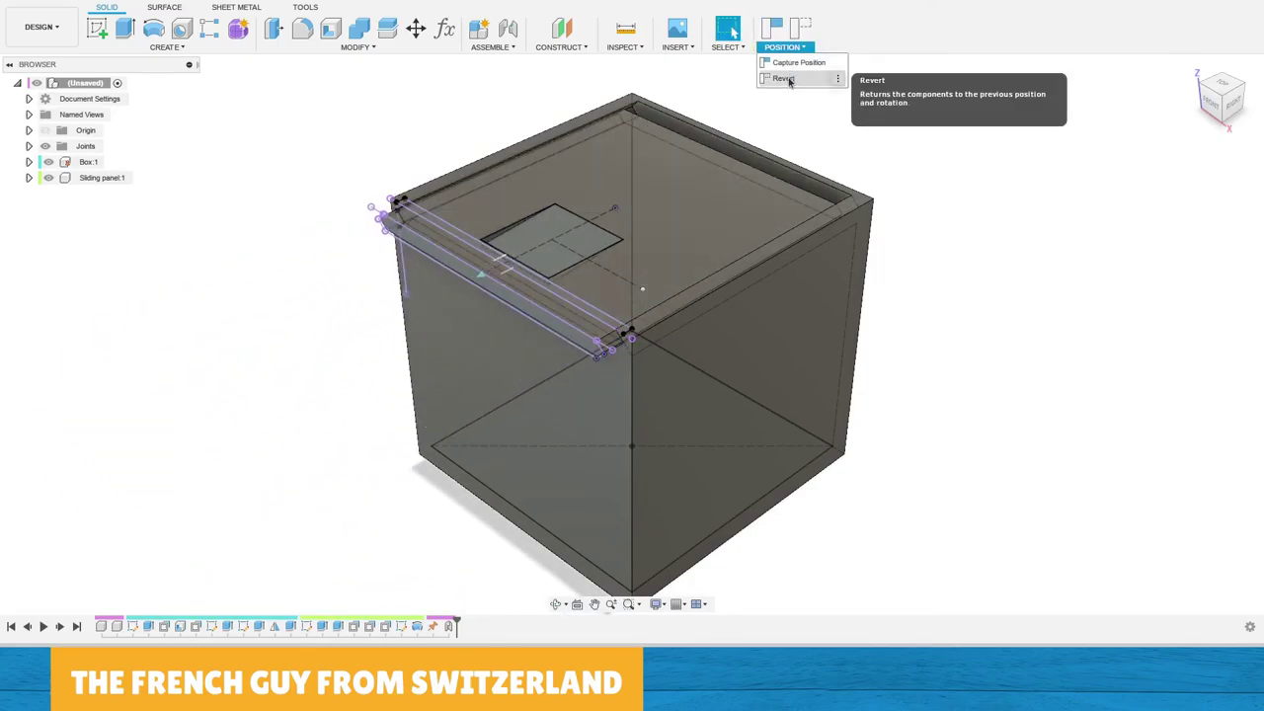
{"action": "left_click", "coordinate": [786, 79]}
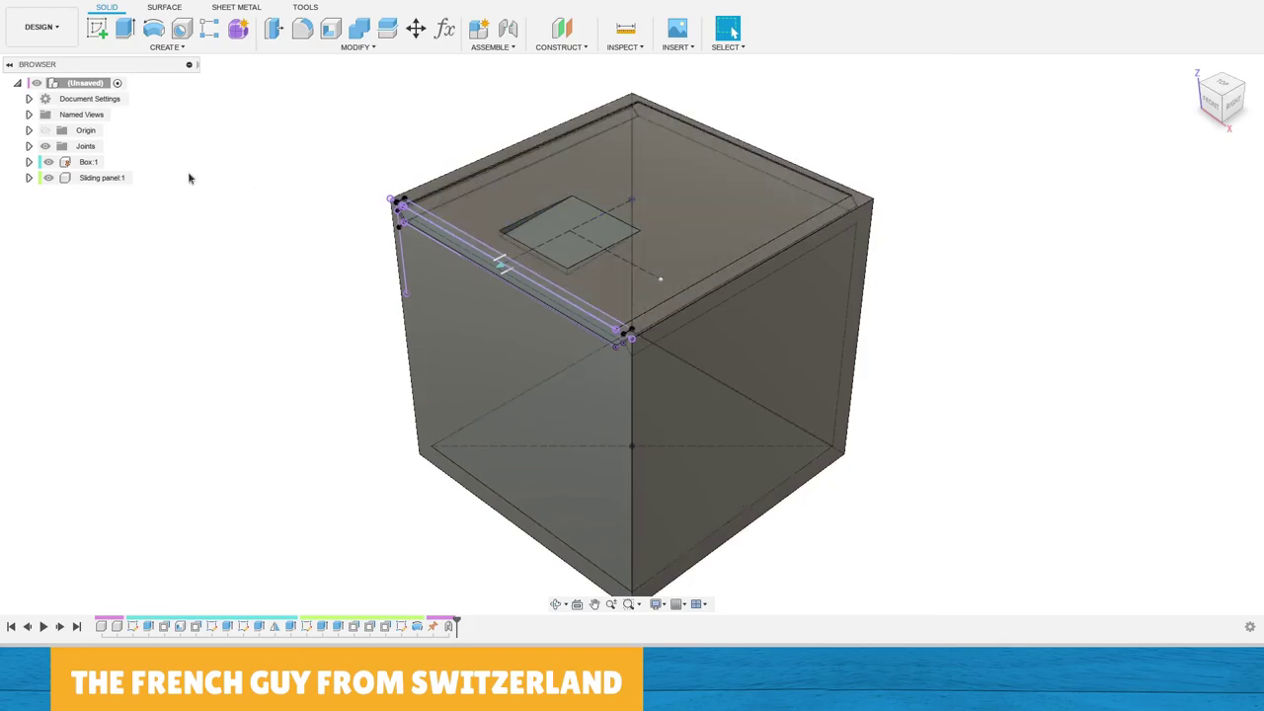
Search the appearance library for matte yellow plastic and apply Plastic - Matte (Yellow) to the Box component.
{"action": "left_click", "coordinate": [87, 163]}
{"action": "right_click", "coordinate": [87, 164]}
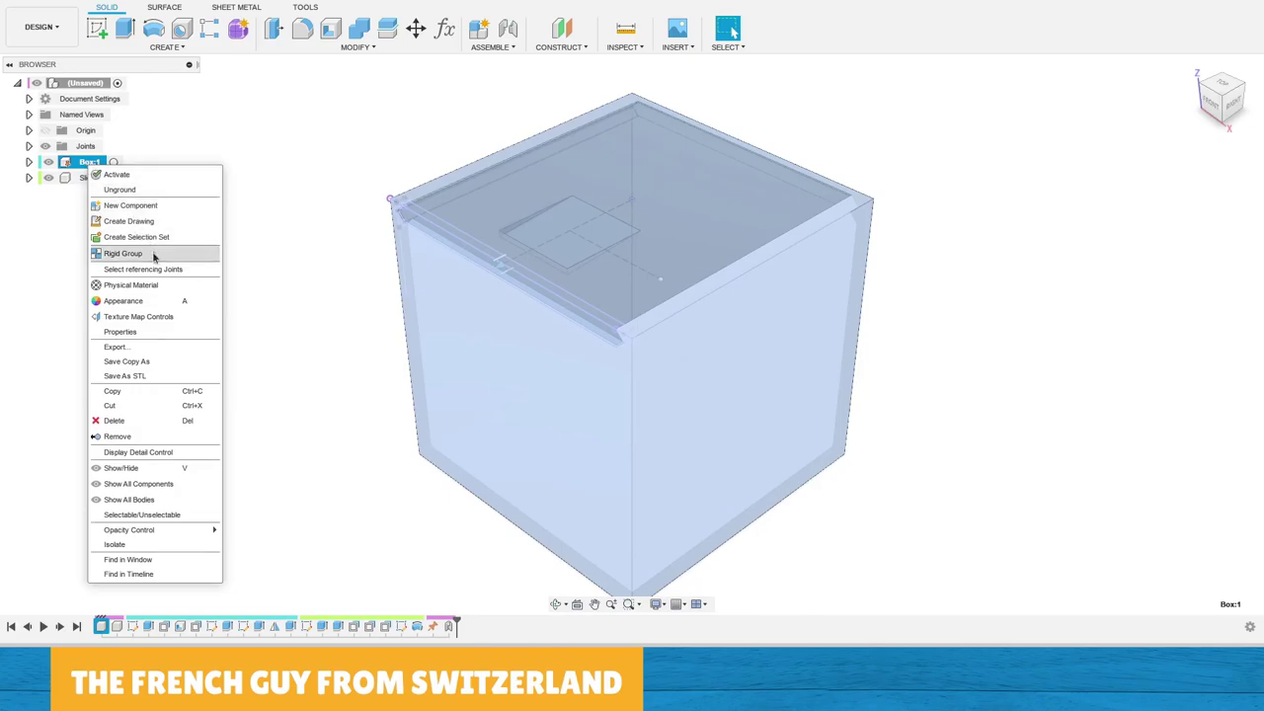
{"action": "left_click", "coordinate": [155, 303]}
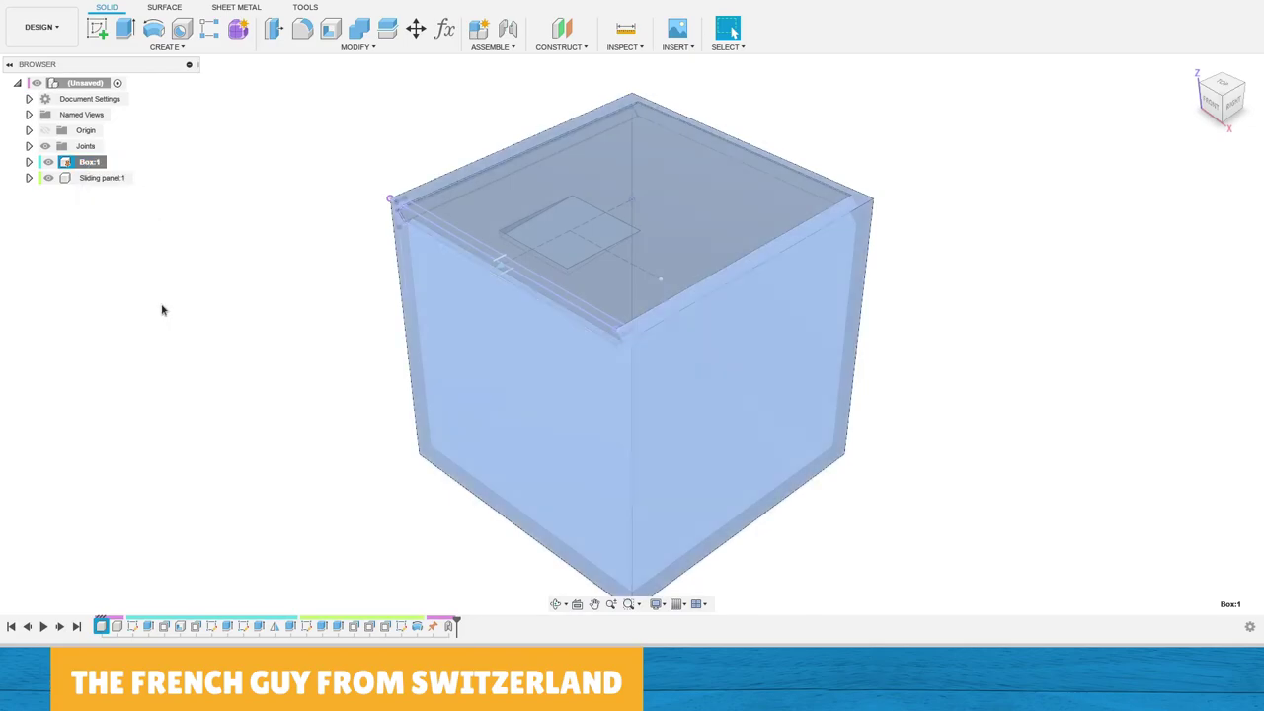
{"action": "left_click", "coordinate": [1038, 350]}
{"action": "type", "text": "mat"}
{"action": "key", "text": "Return"}
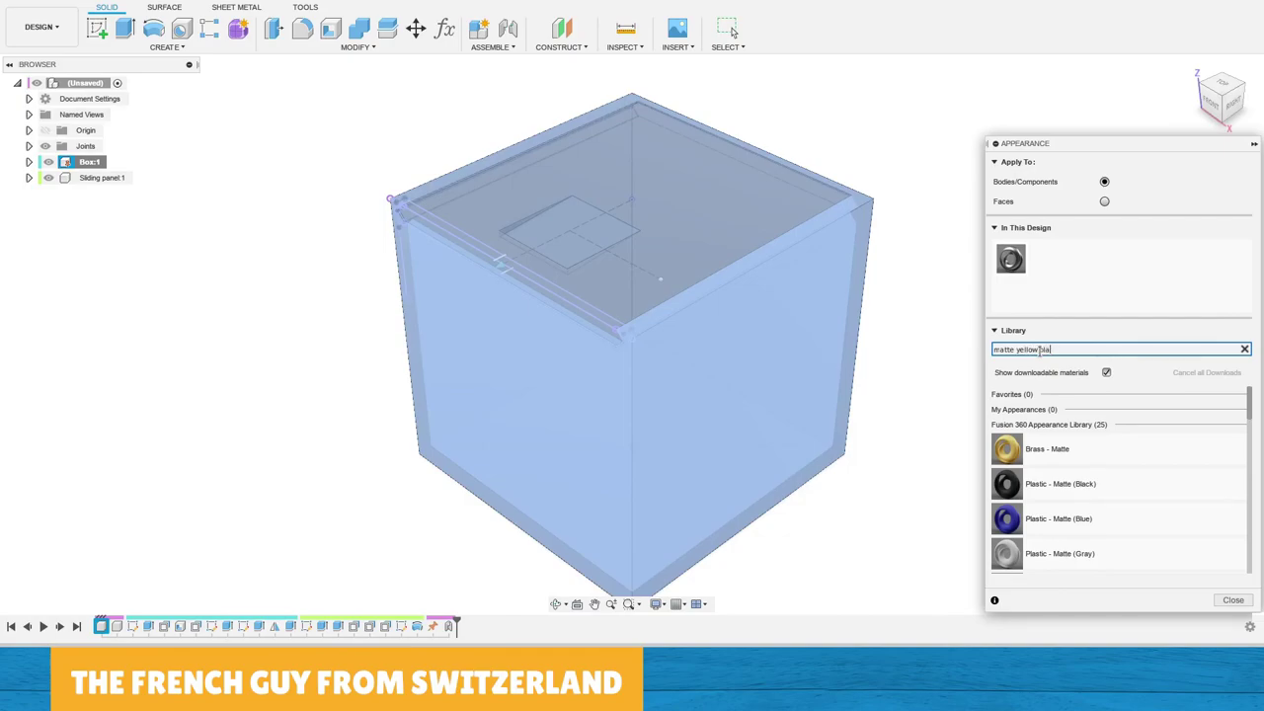
{"action": "key", "text": "Return"}
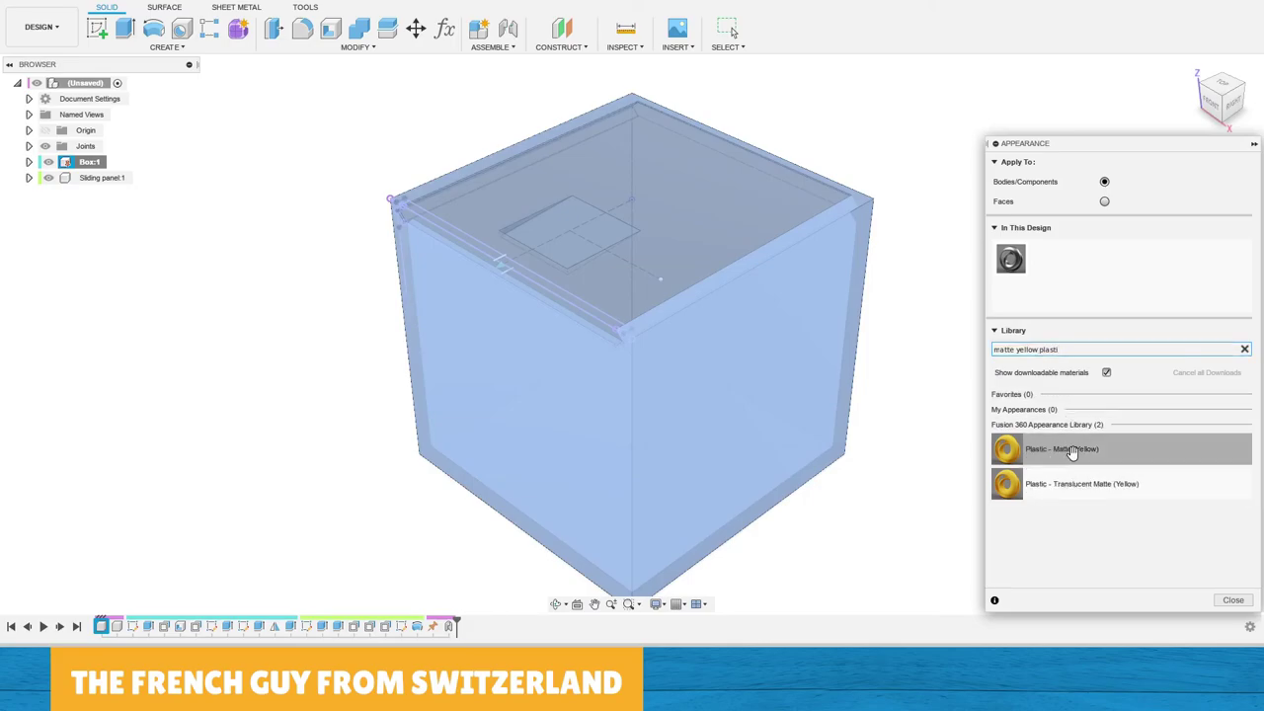
{"action": "left_click_drag", "start_coordinate": [1084, 449], "coordinate": [86, 161]}
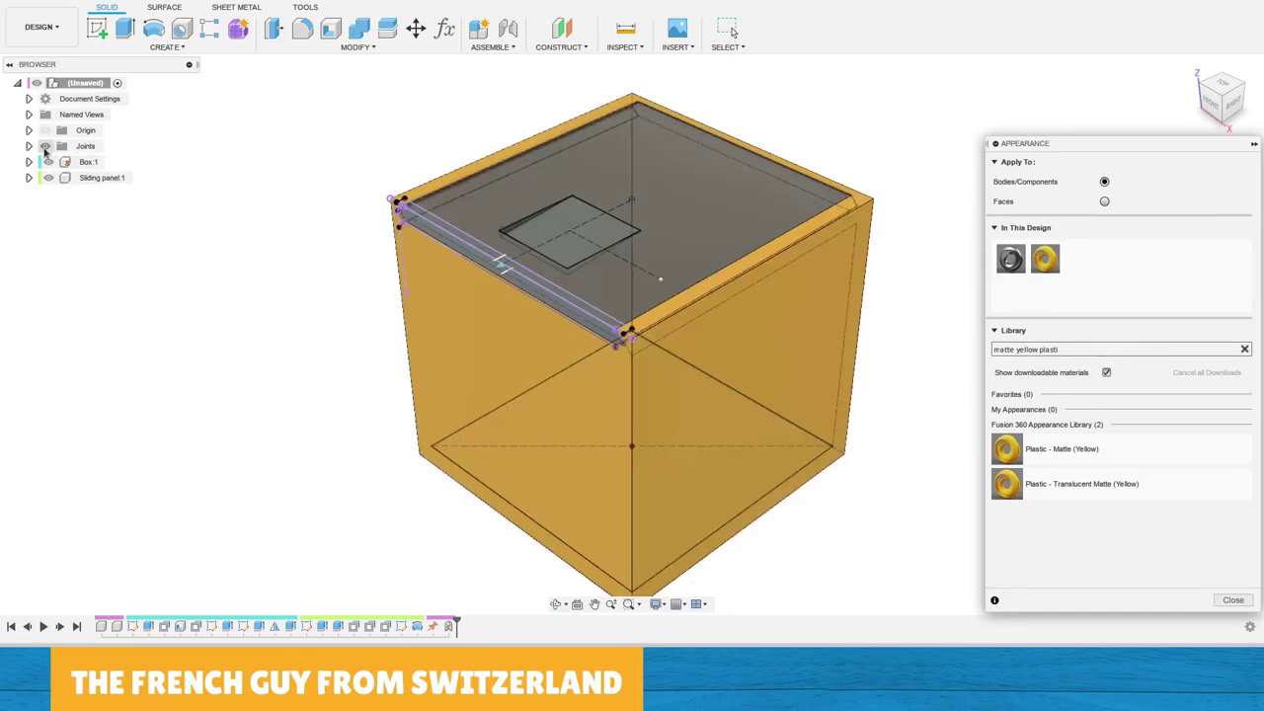
Select the Sliding panel component for an appearance change.
{"action": "left_click", "coordinate": [101, 178]}
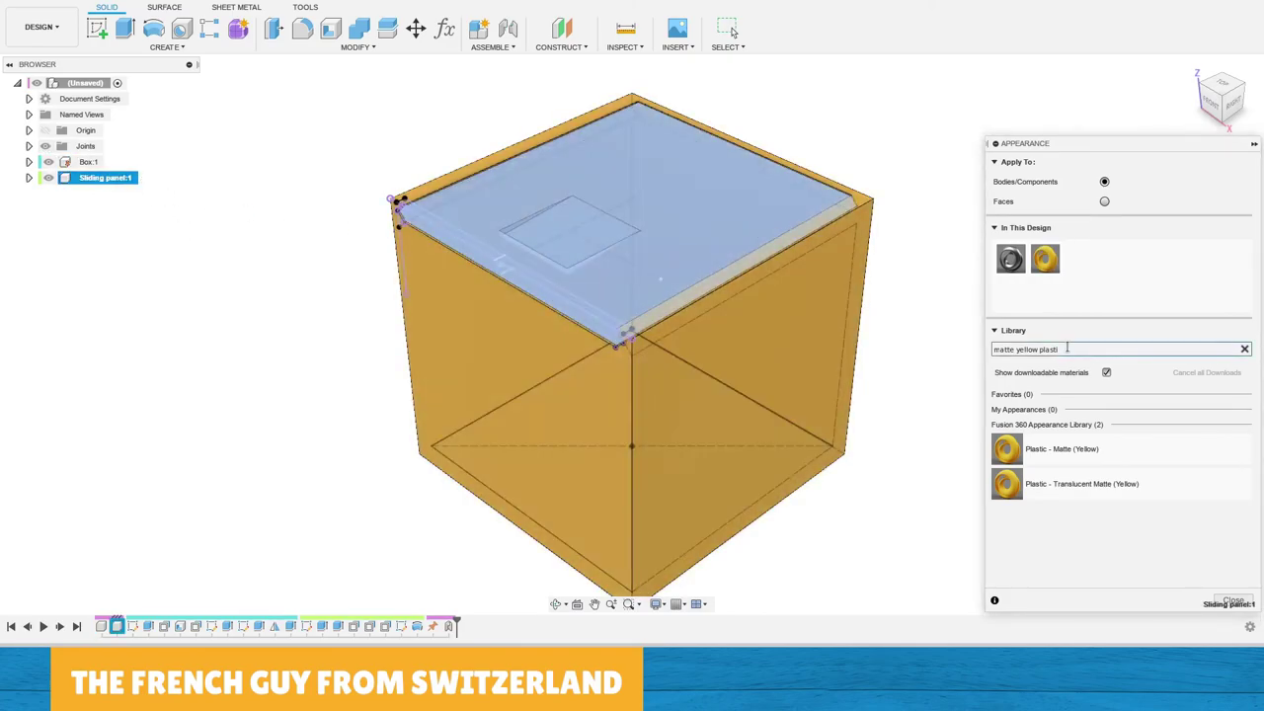